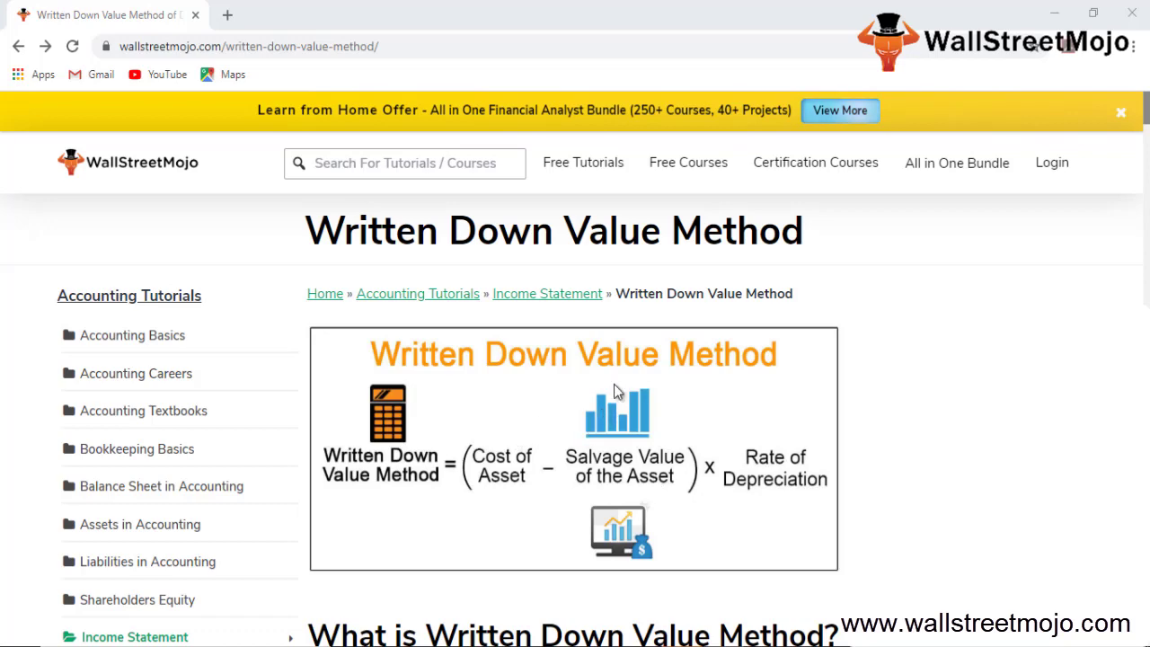
- On the blank Excel worksheet, move the selection up column B toward row 4
key("Up")
key("Up")
key("Up")
key("Left")
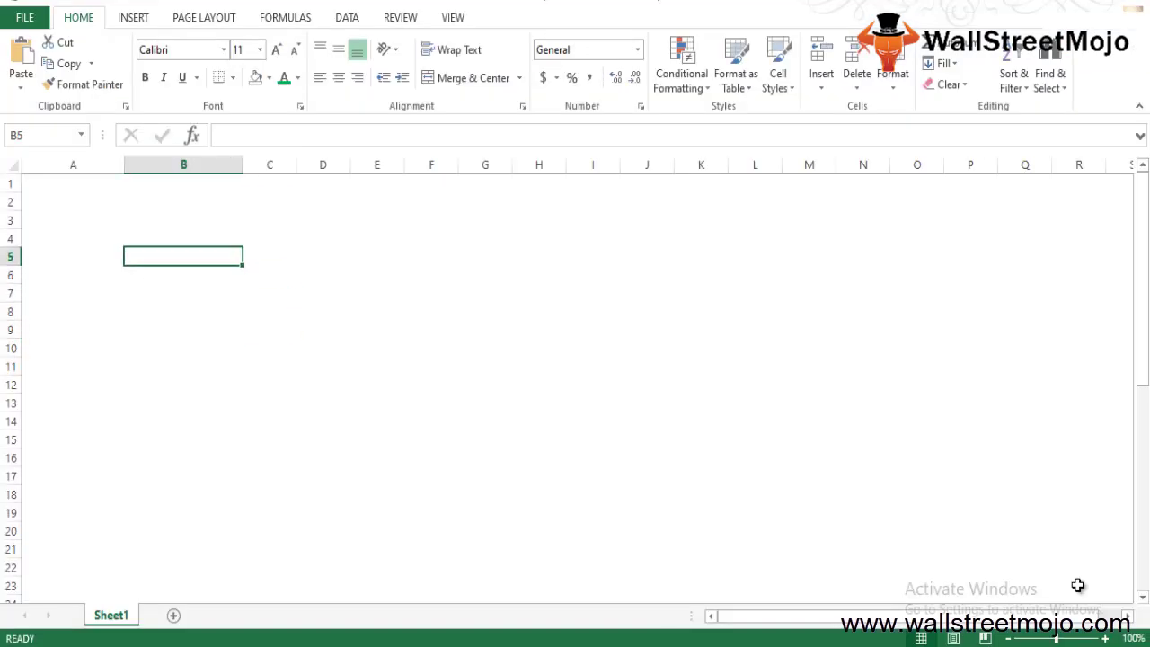
key("Up")
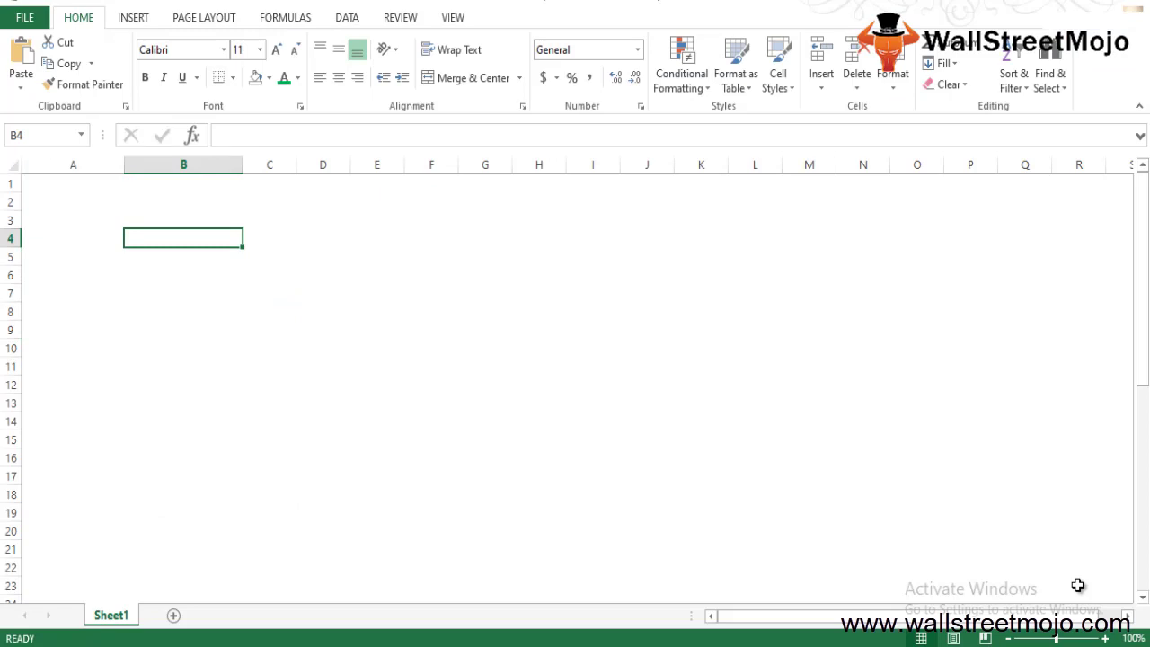
- Enter the note 'Constant Rate of dep' in B3
key("Up")
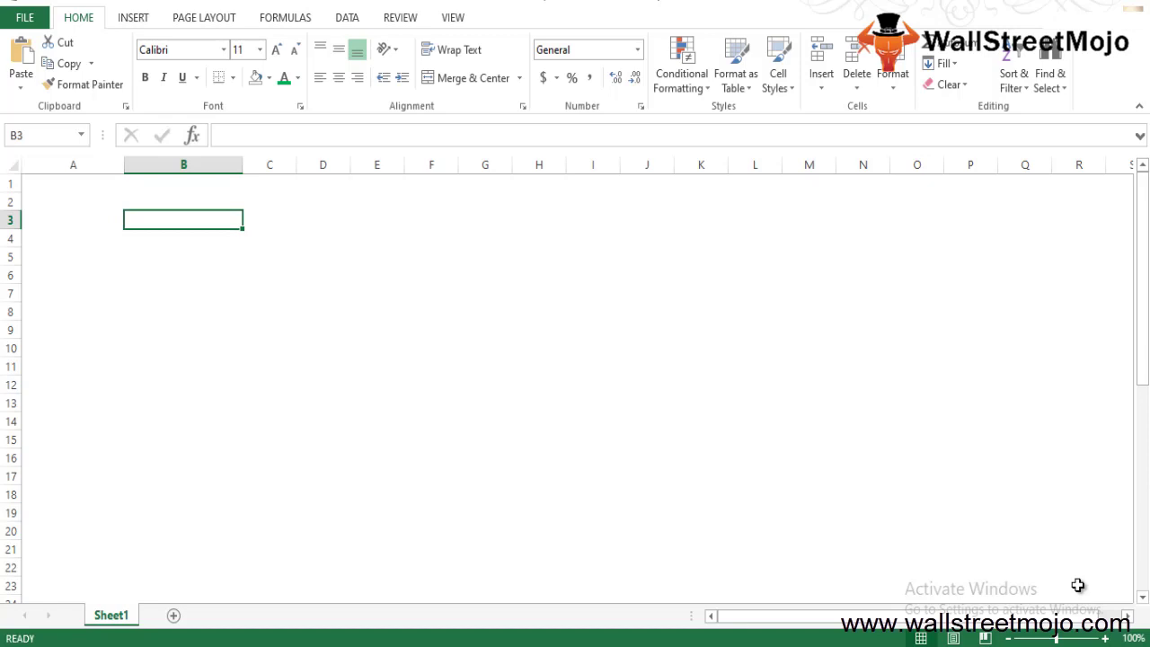
type("Constant ")
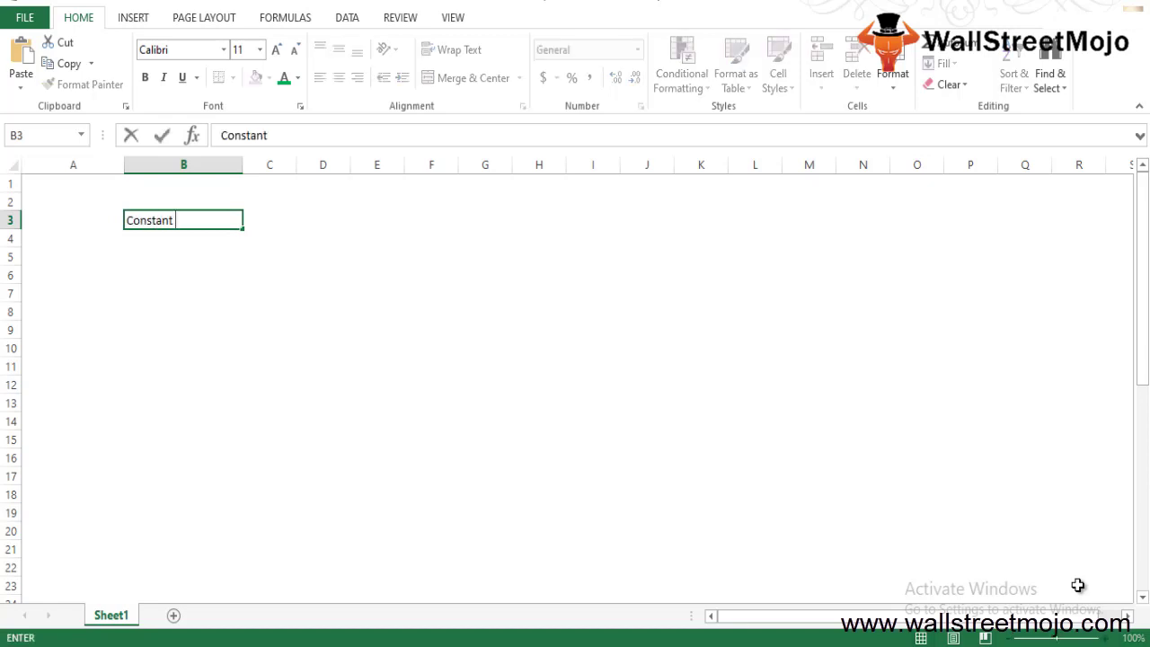
type("Rate of dep")
key("Return")
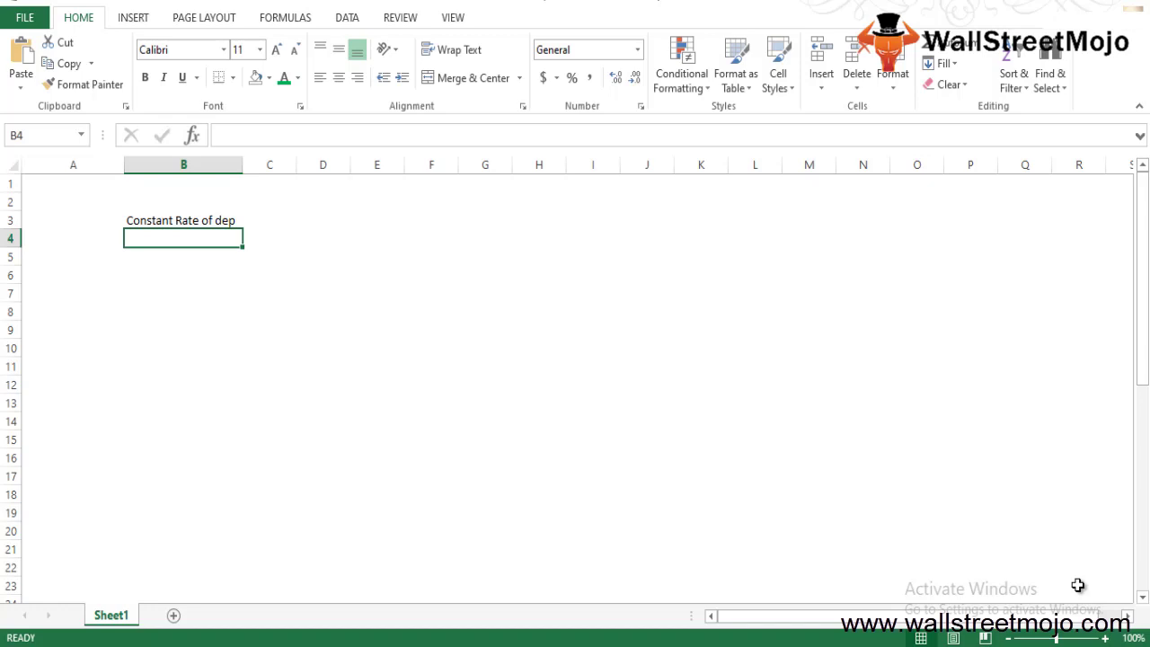
- Enter 'Diminishing balance method', 'or' and 'Declining Balance method' in B5:B7, then move to A9
key("Down")
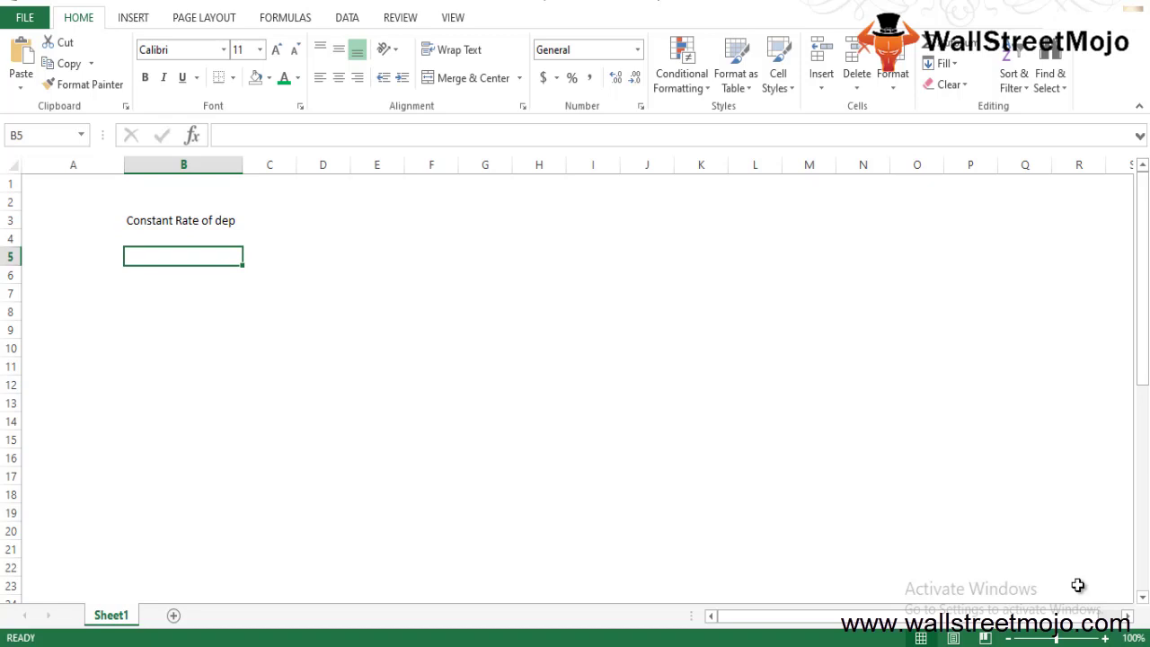
type("Diminishing")
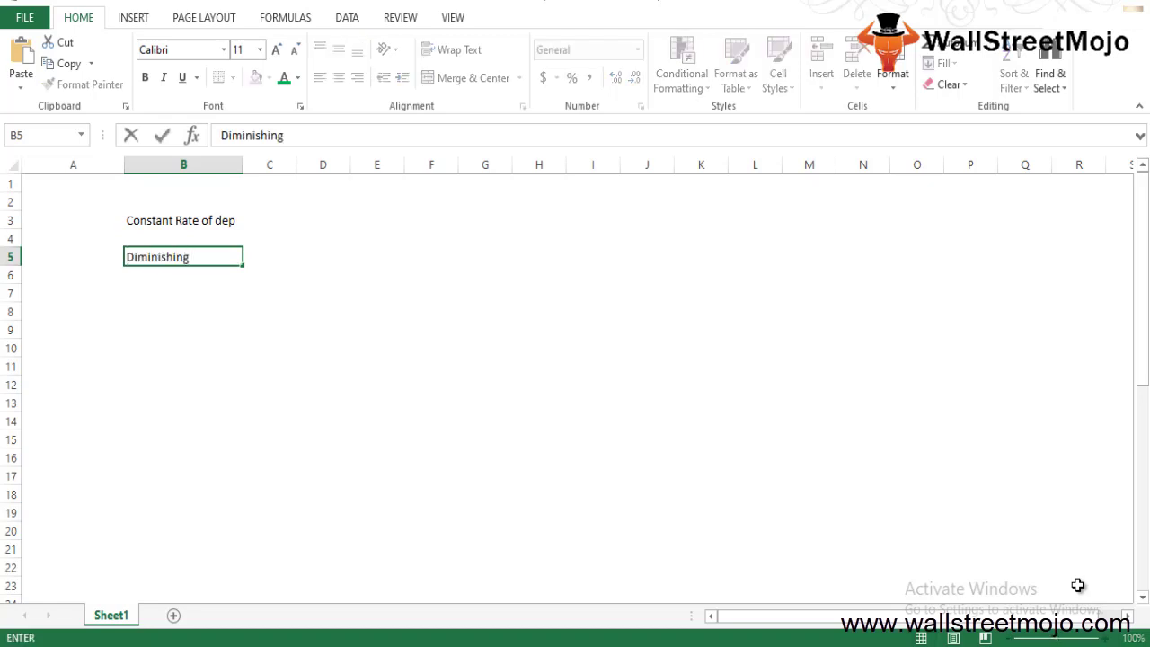
type(" balance methor")
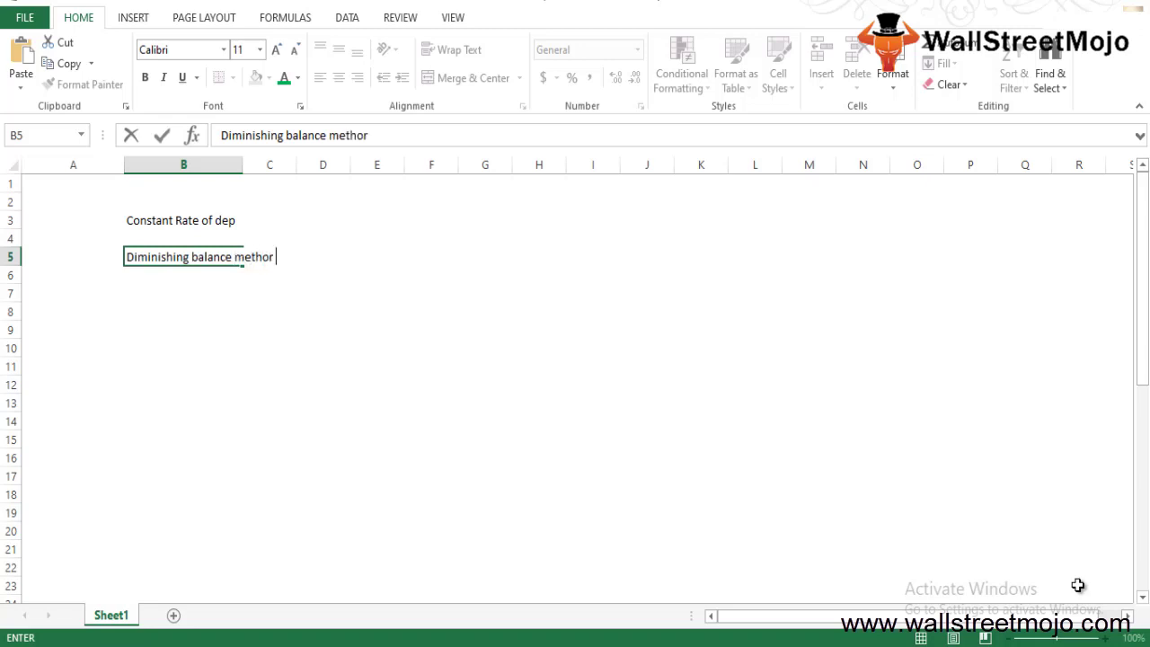
key("BackSpace")
type("d")
key("Return")
type("or")
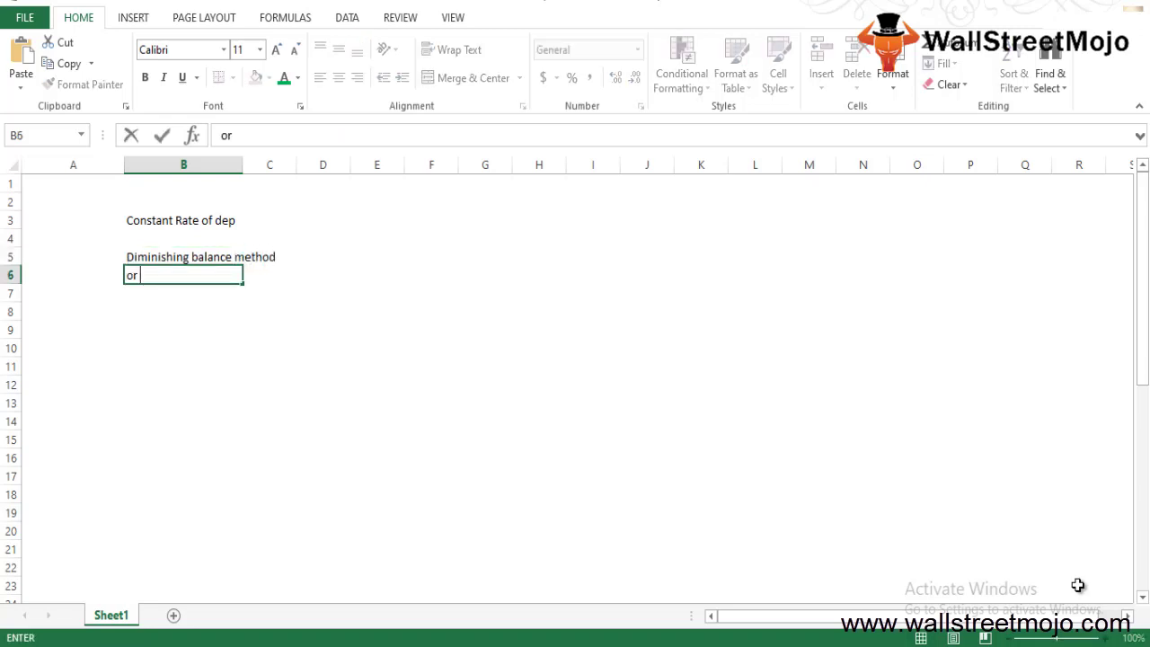
key("Return")
type("Declining")
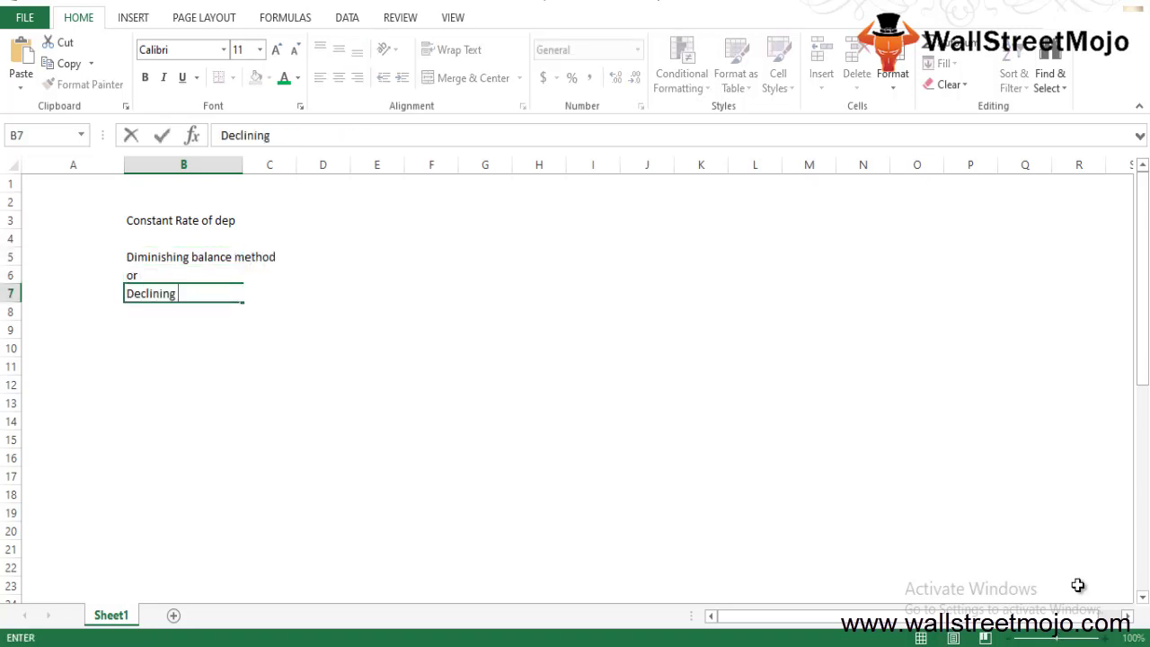
type(" Balance me")
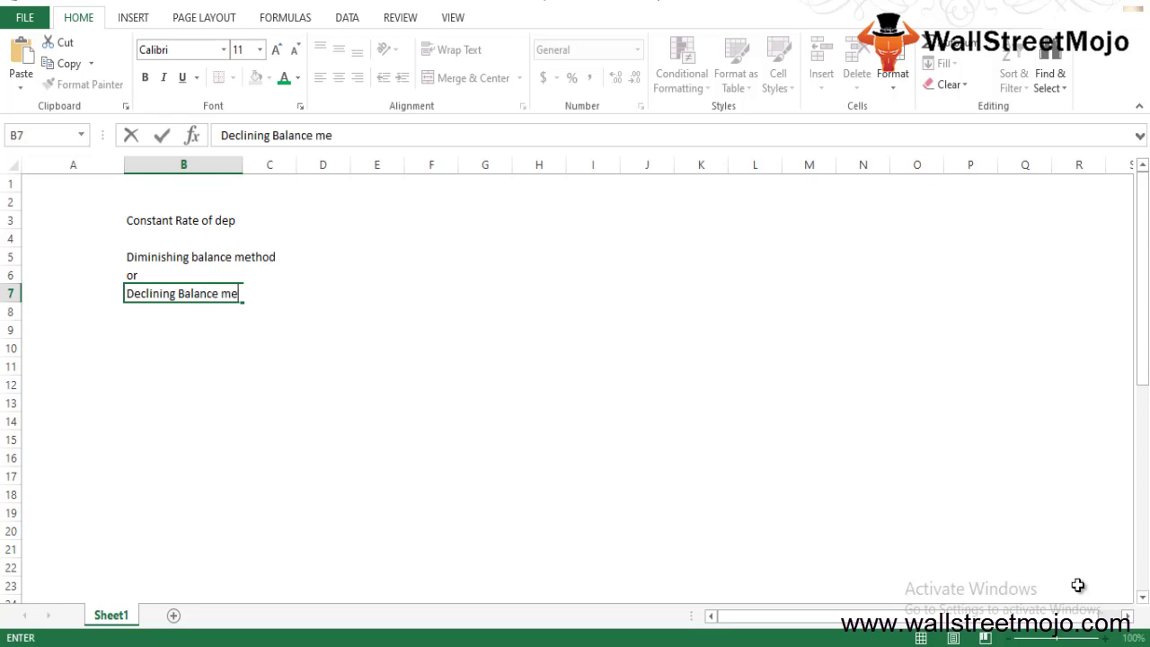
type("thod")
key("Return")
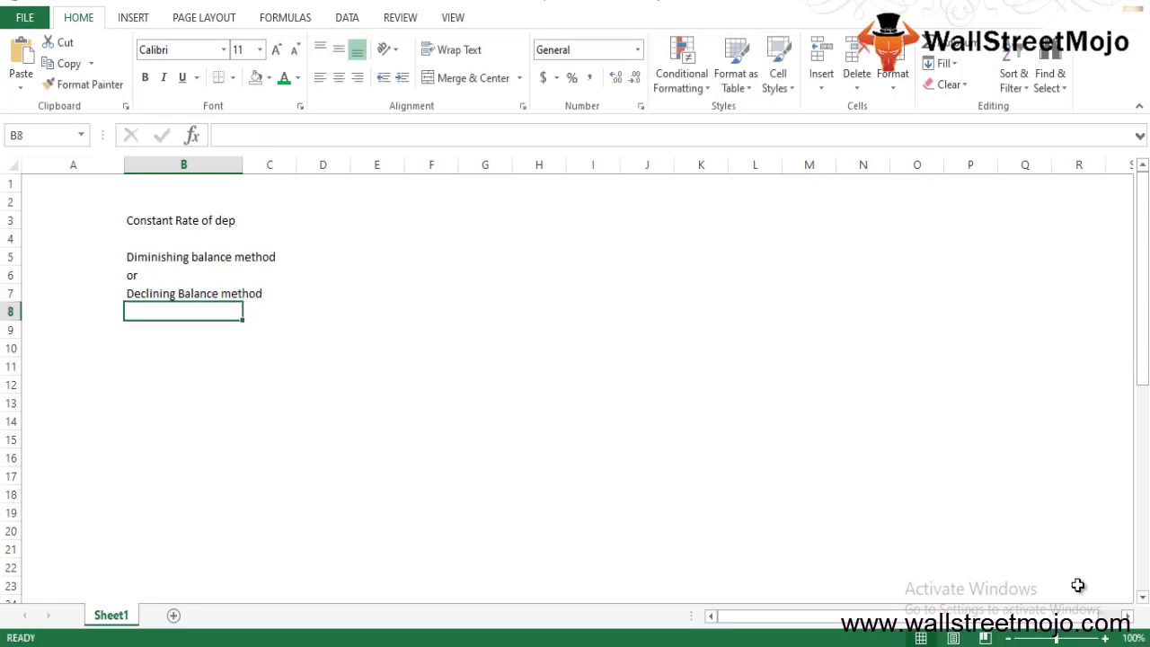
key("Down")
key("Down")
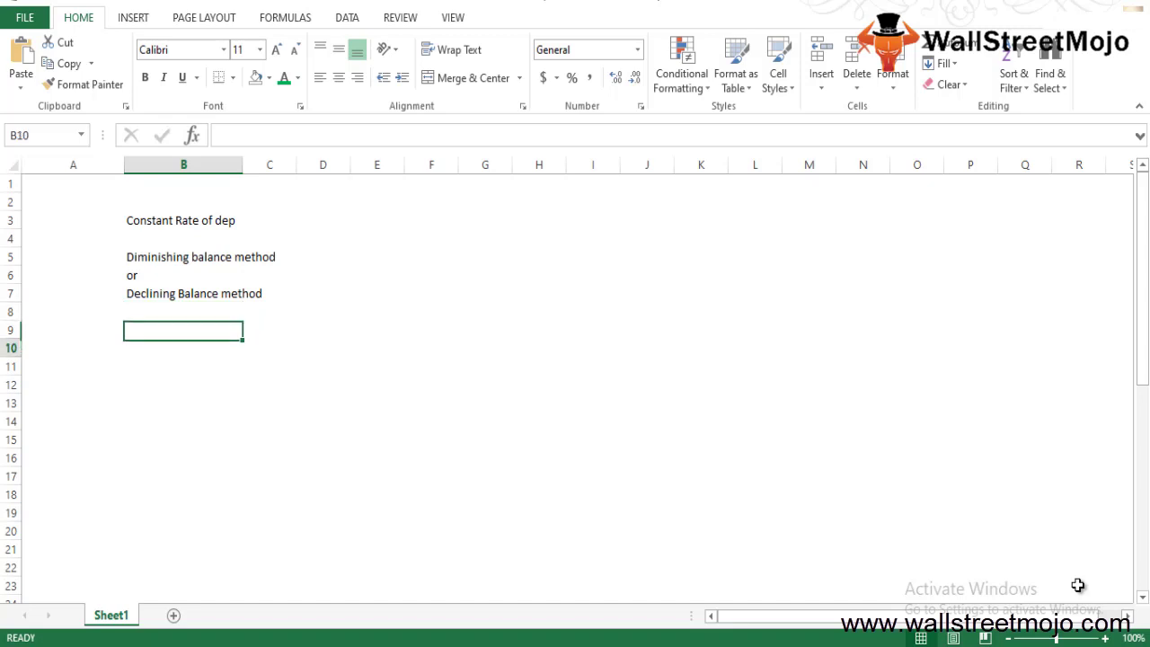
key("Left")
key("Up")
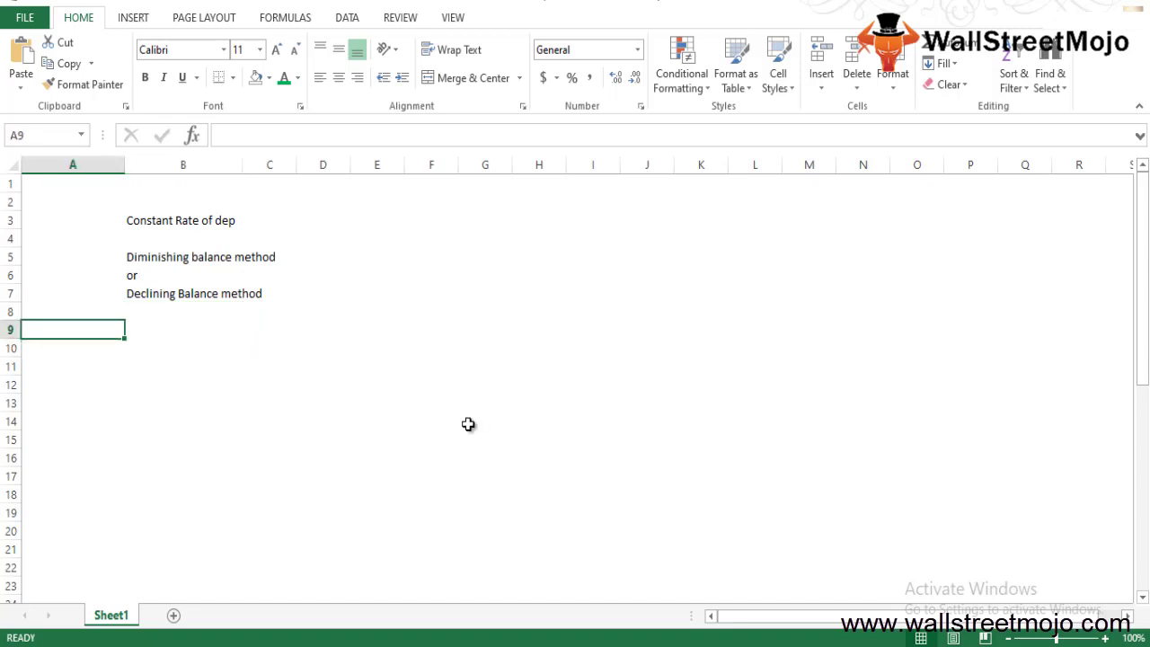
- Widen columns B to E and put the heading '1. How to calculate WDV dep' in B10
left_click_drag(243, 165, 999, 164)
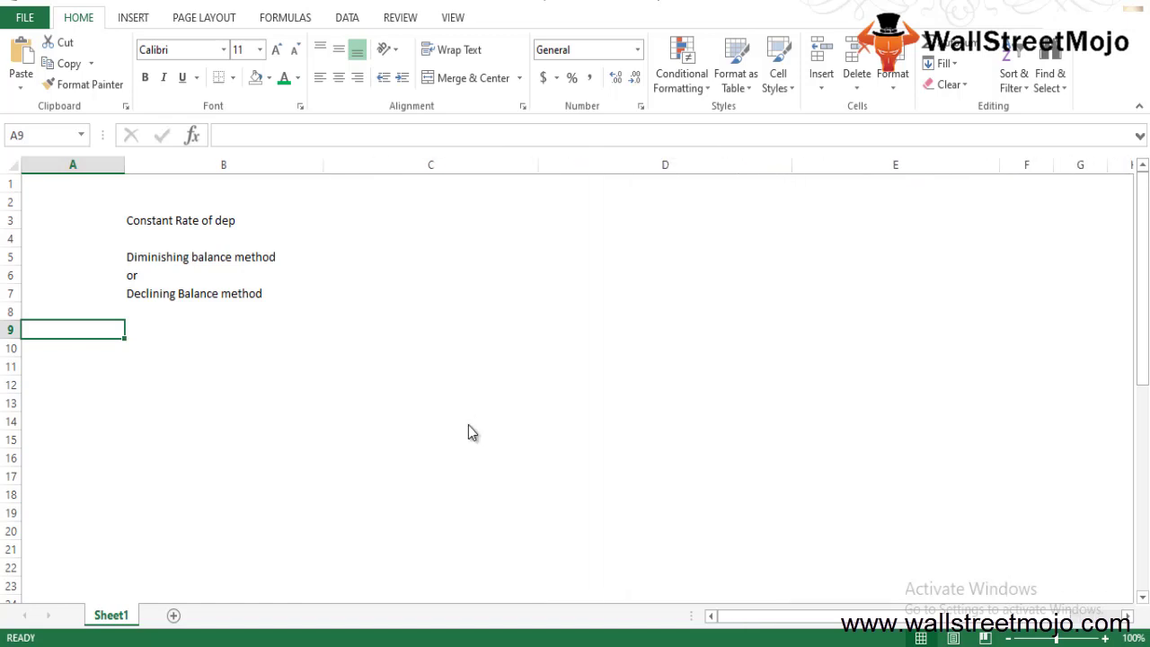
key("Down")
key("Right")
type("1.")
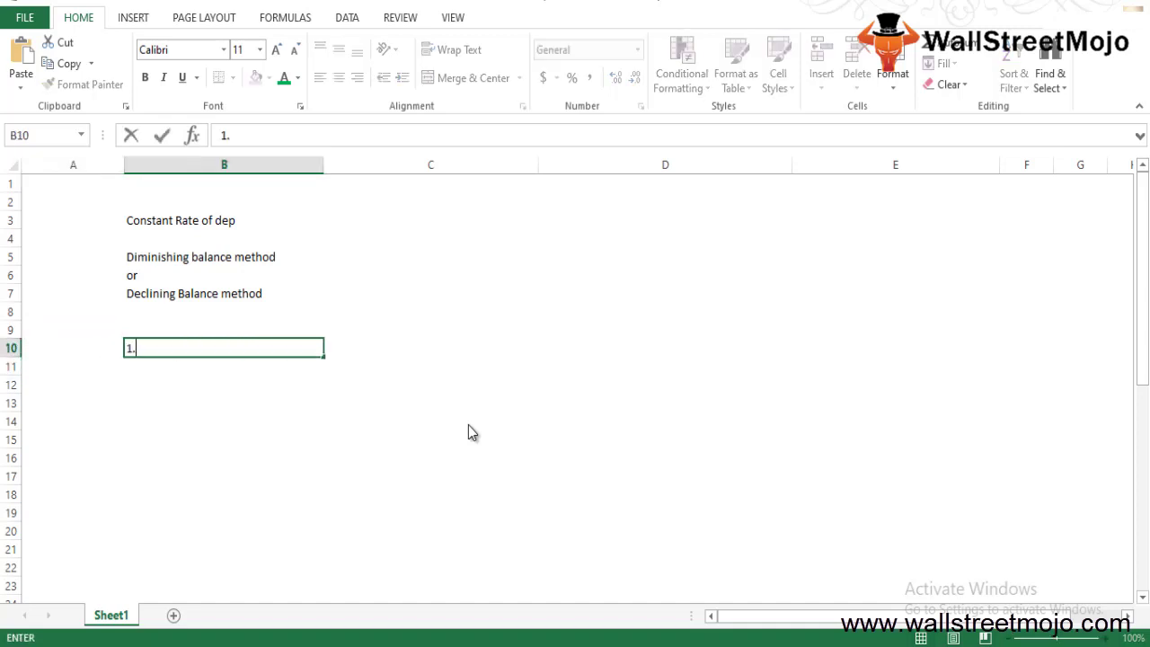
type(" How to cal")
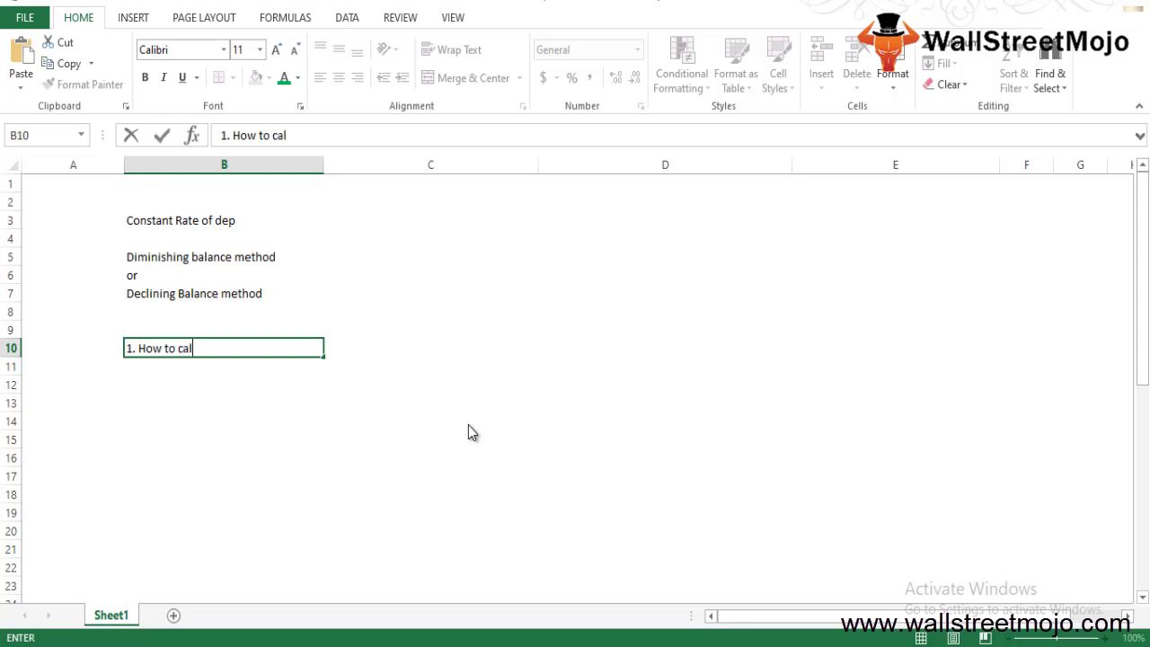
type("culate WDV d")
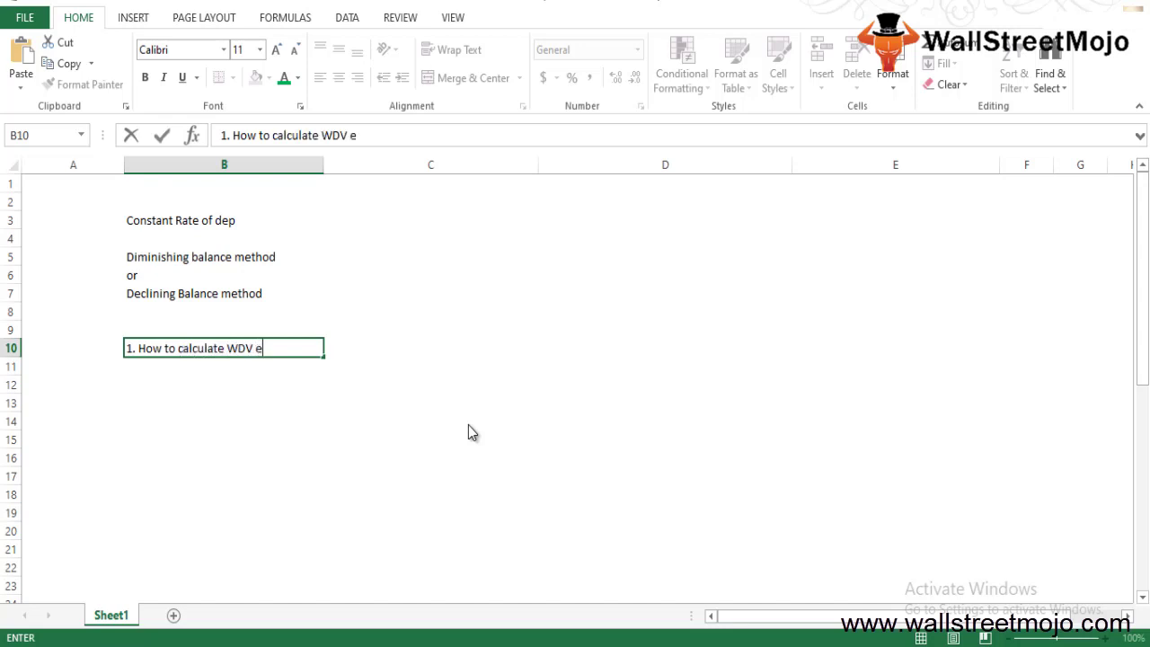
type("ep")
key("Return")
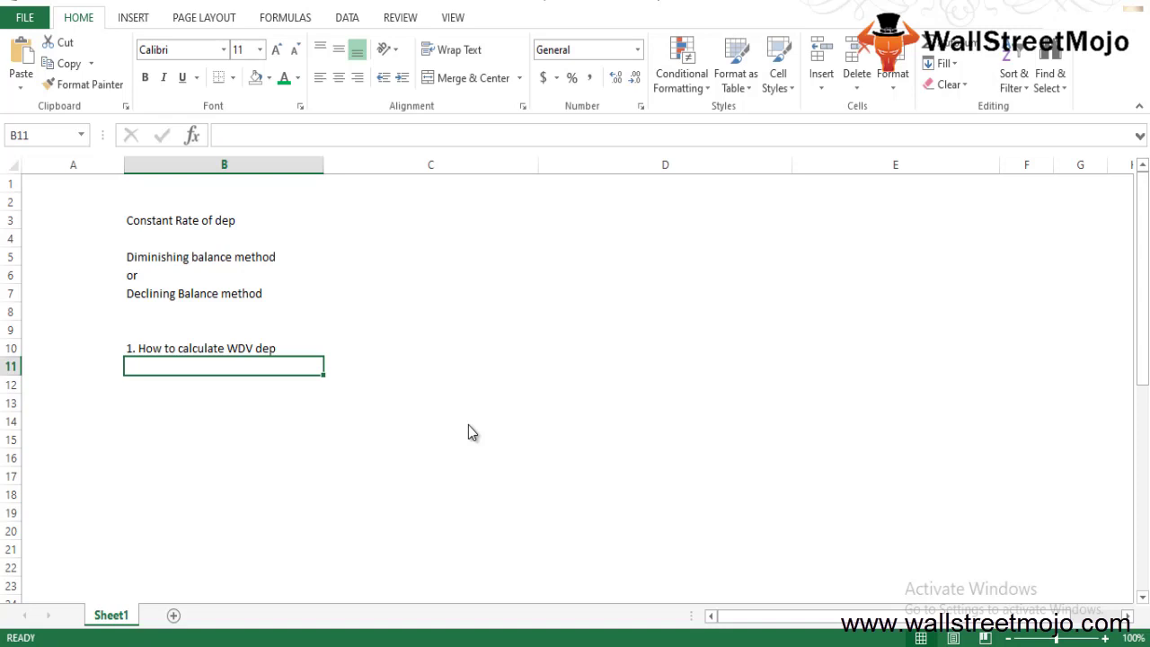
- Enter 'Machinery' in B12 with a cost of 12000 in C12
key("Return")
type("Machinery")
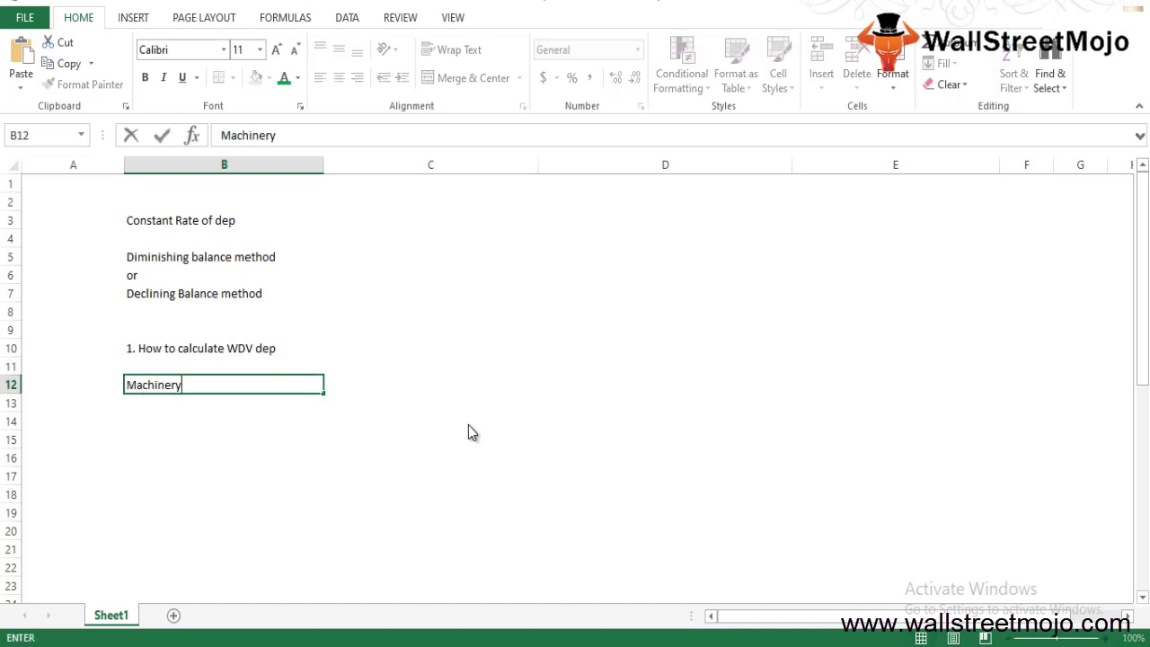
key("Tab")
type("12000")
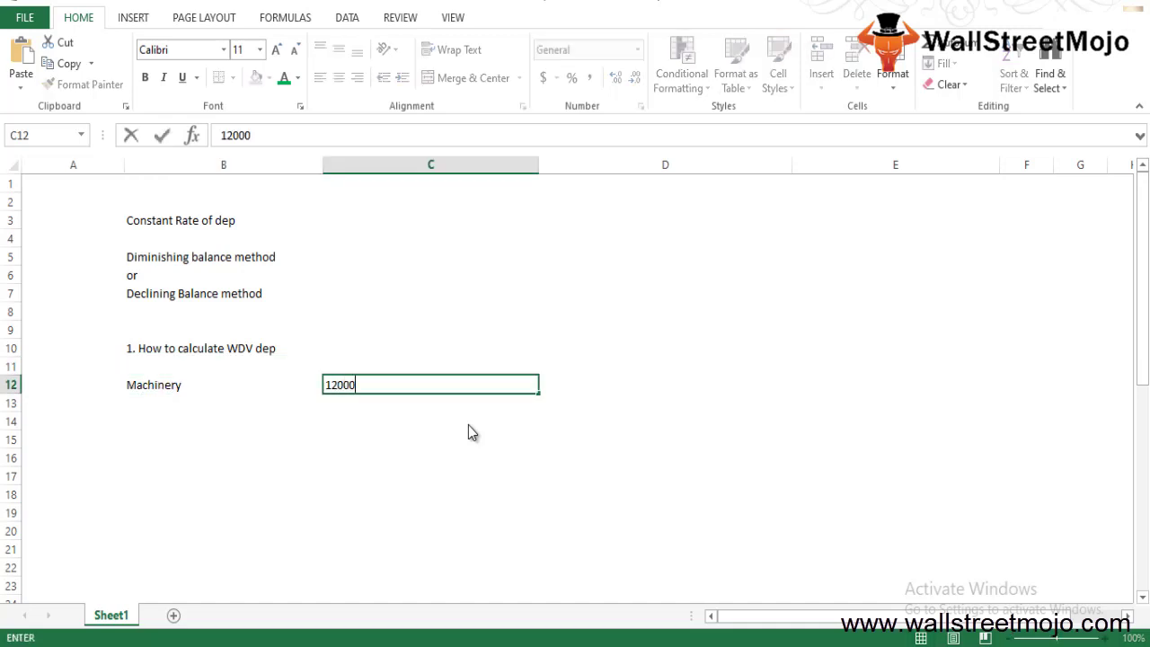
key("Return")
- Enter 7 in C13 and 2000 in C14
key("Left")
key("Up")
key("Right")
key("Right")
key("Left")
key("Down")
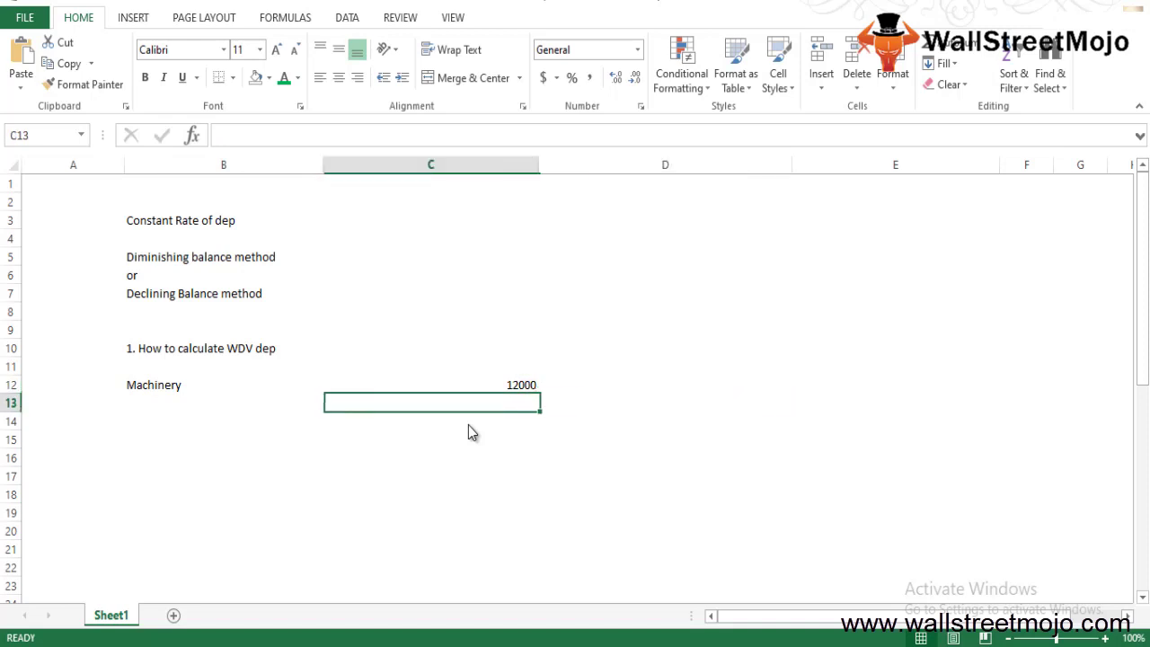
type("7")
key("Return")
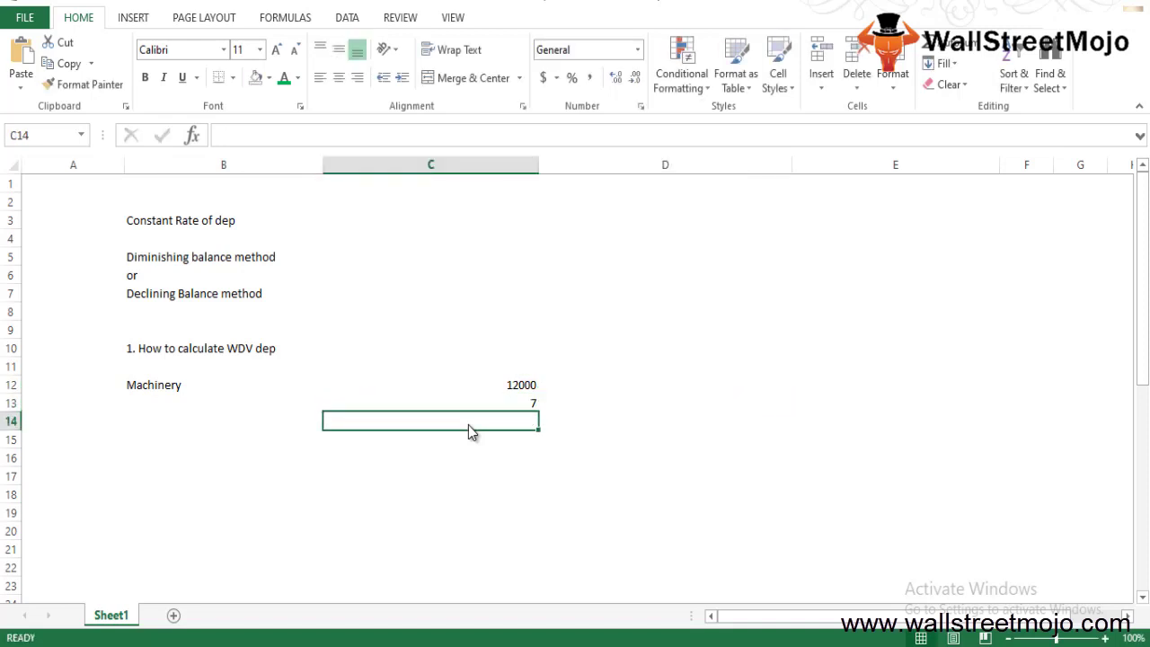
type("200")
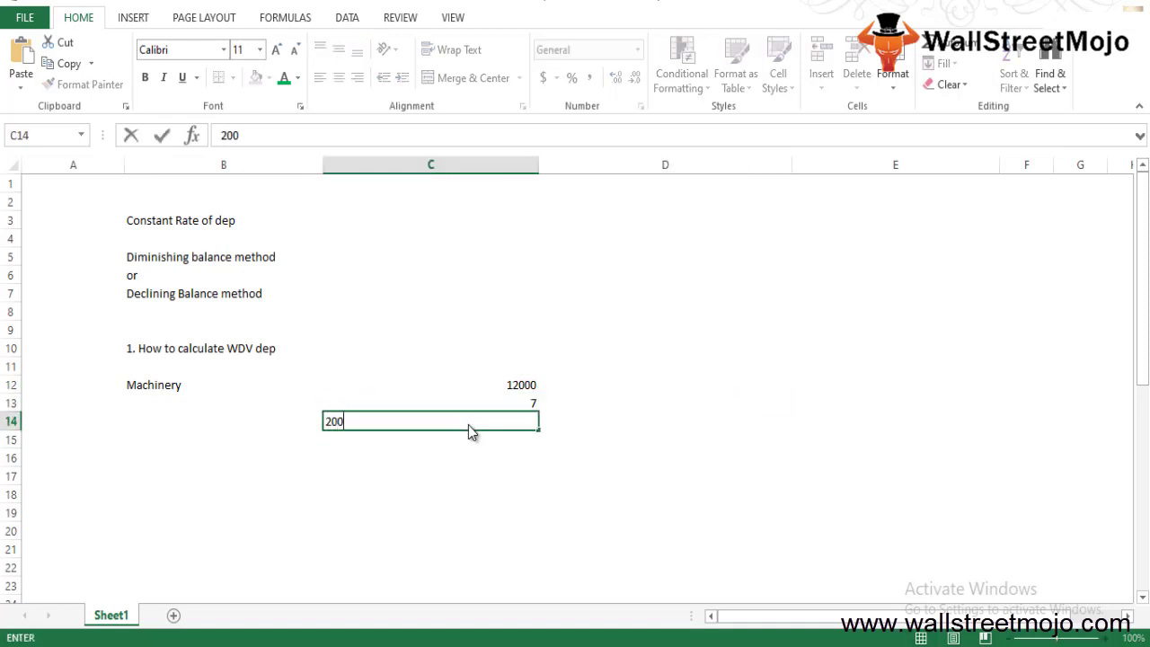
type("0")
key("Return")
- Label B13 as 'Years'
key("Up")
key("Left")
key("Up")
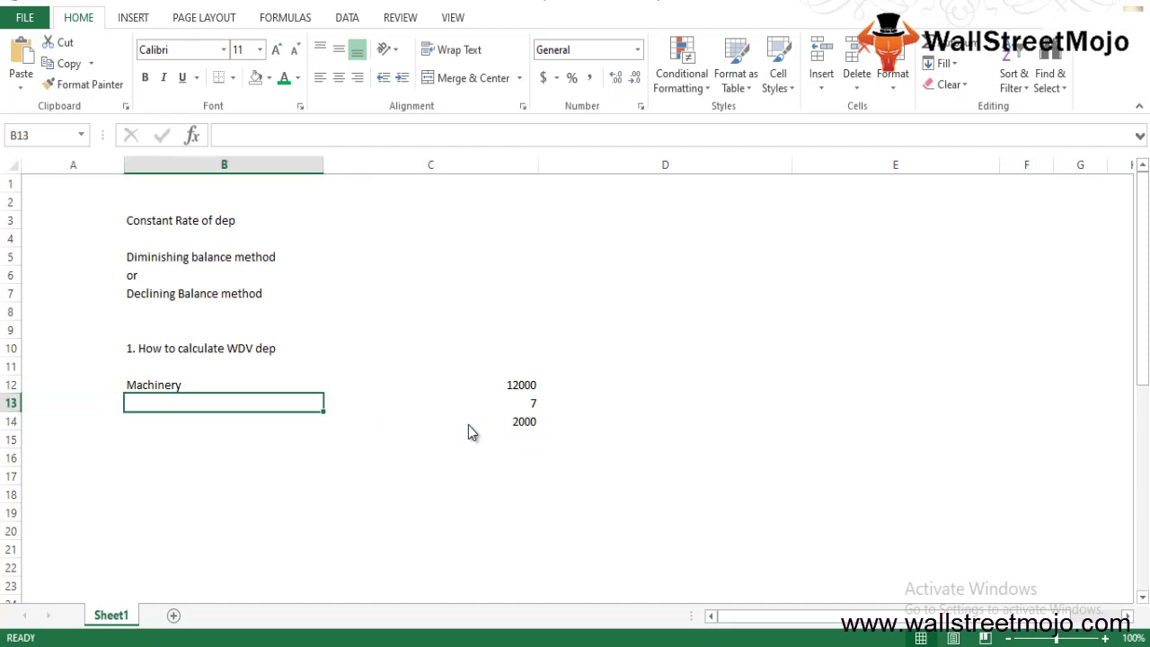
type("Years")
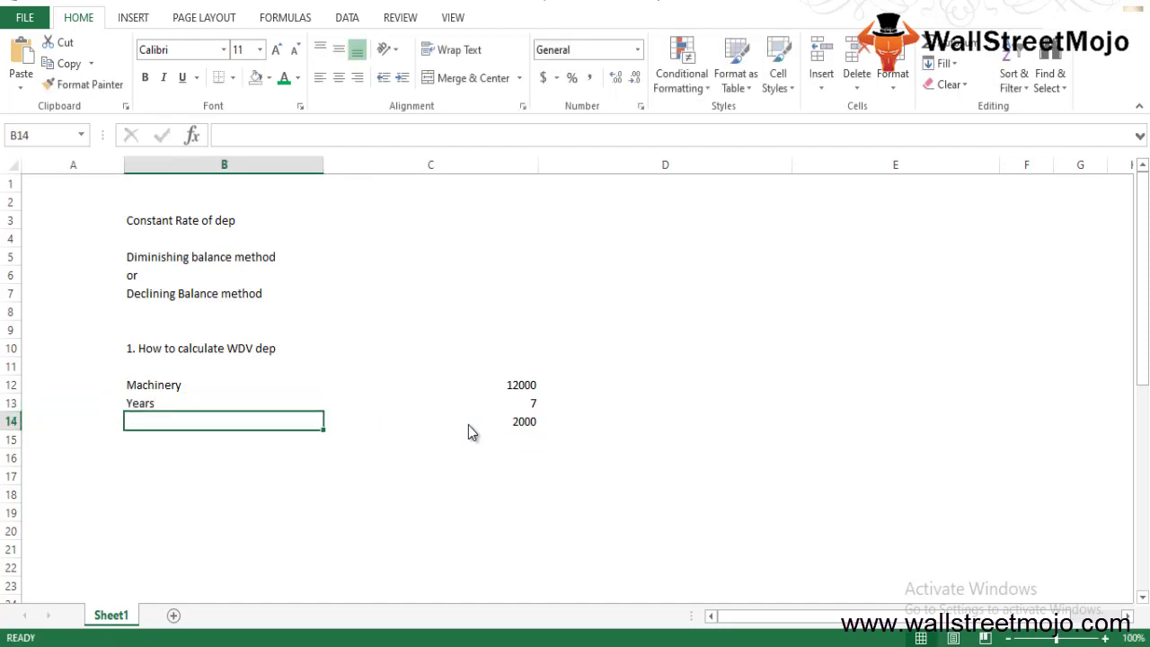
- Label B14 'Residual Value' and B15 'Dep', with a 20% rate in C15
type("Residual ")
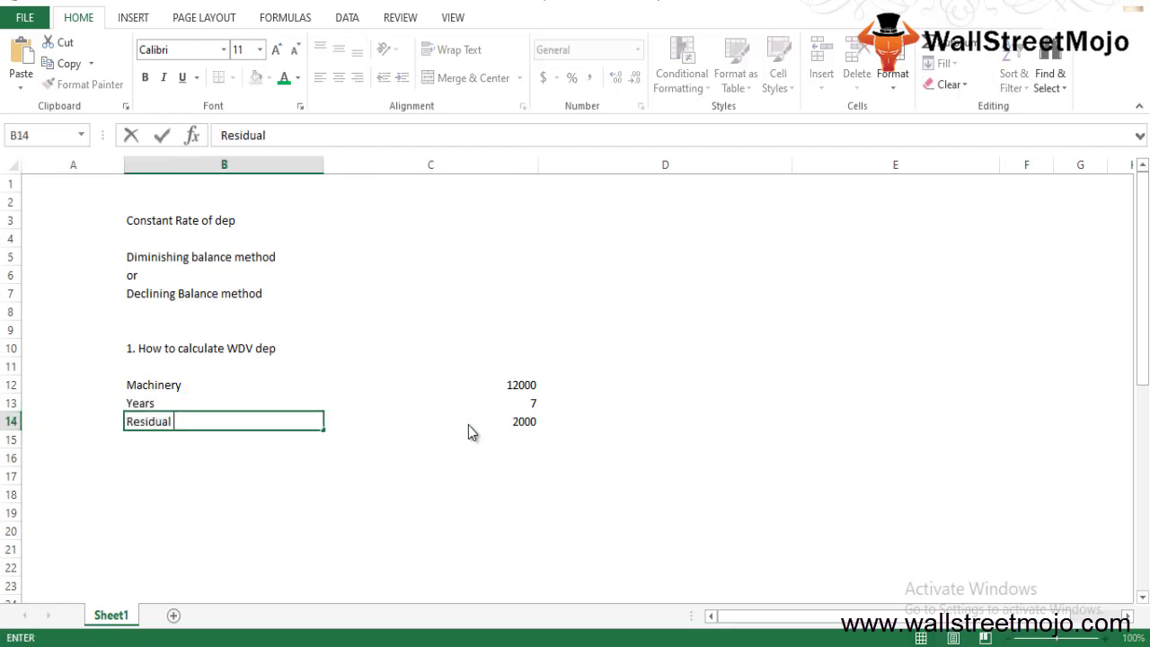
type("Value")
key("Return")
type("Dep")
key("ctrl+Return")
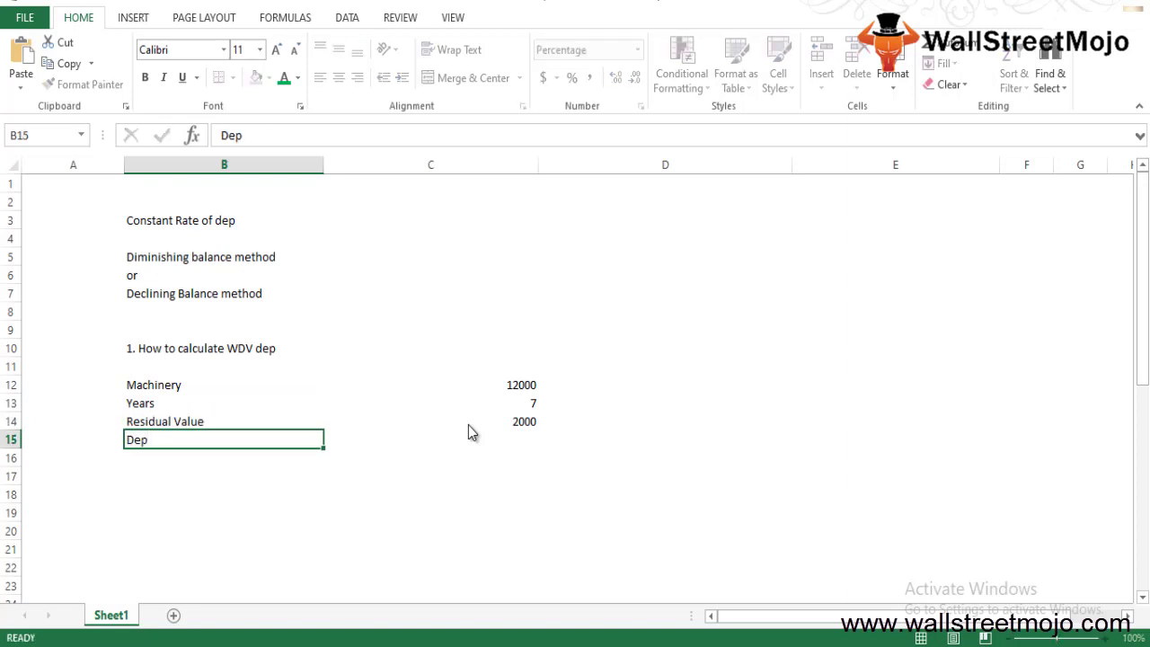
key("Tab")
type("3")
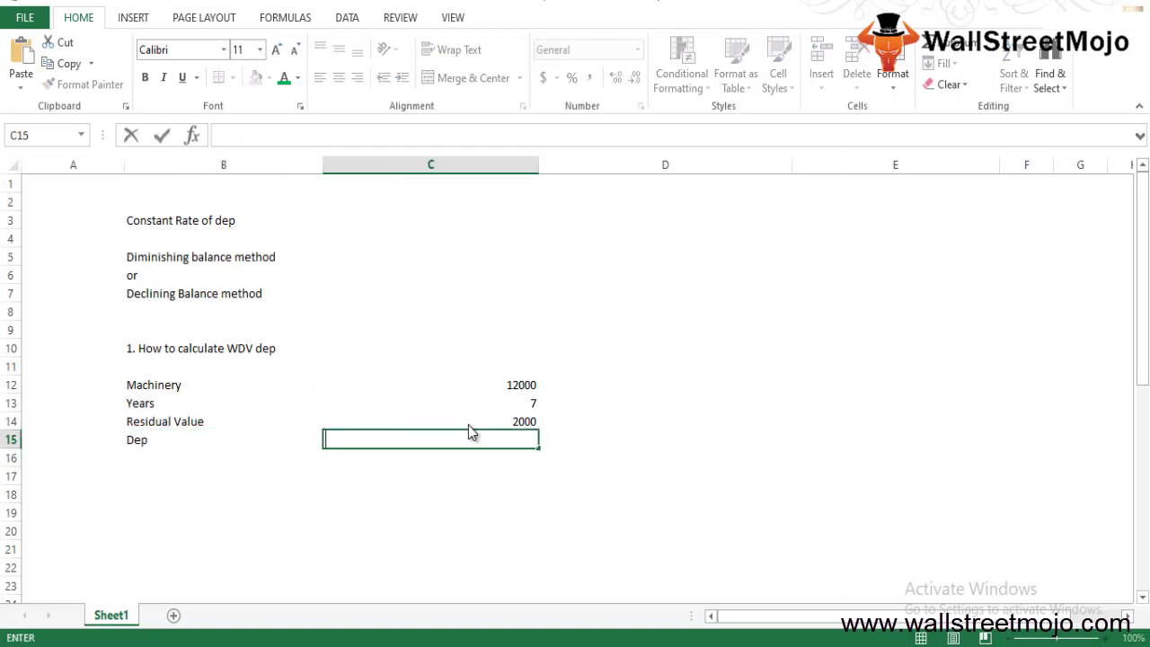
type("20%")
key("Return")
- Add the 'Depreciation amount' label in B16 and begin its formula in C16
key("Left")
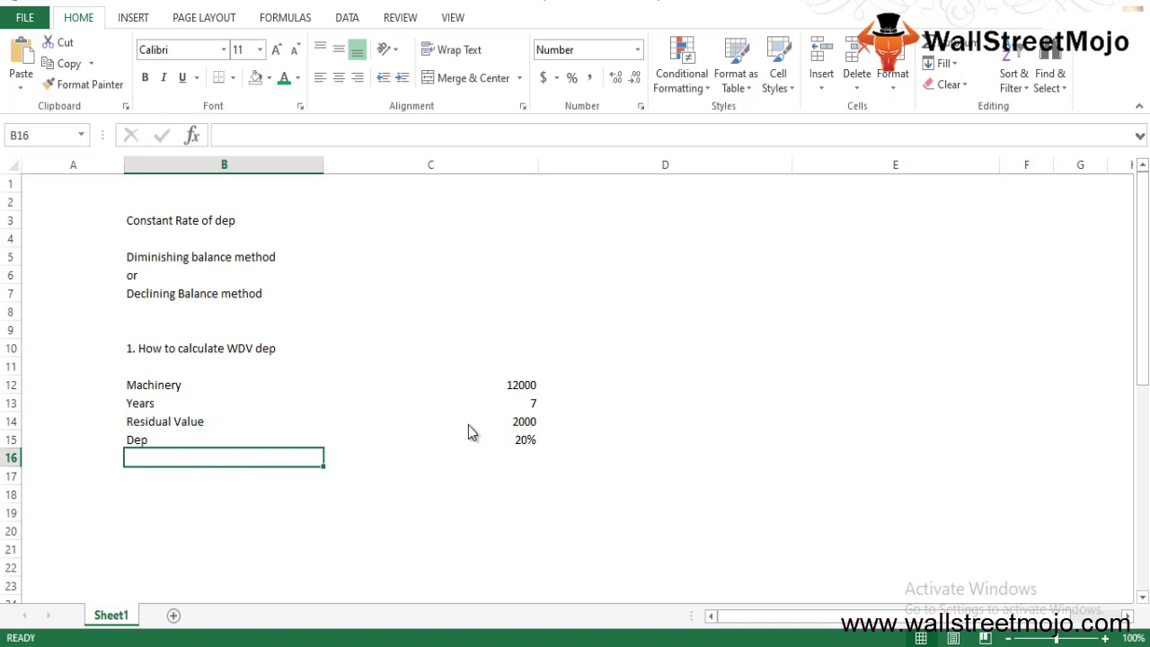
key("Down")
key("Down")
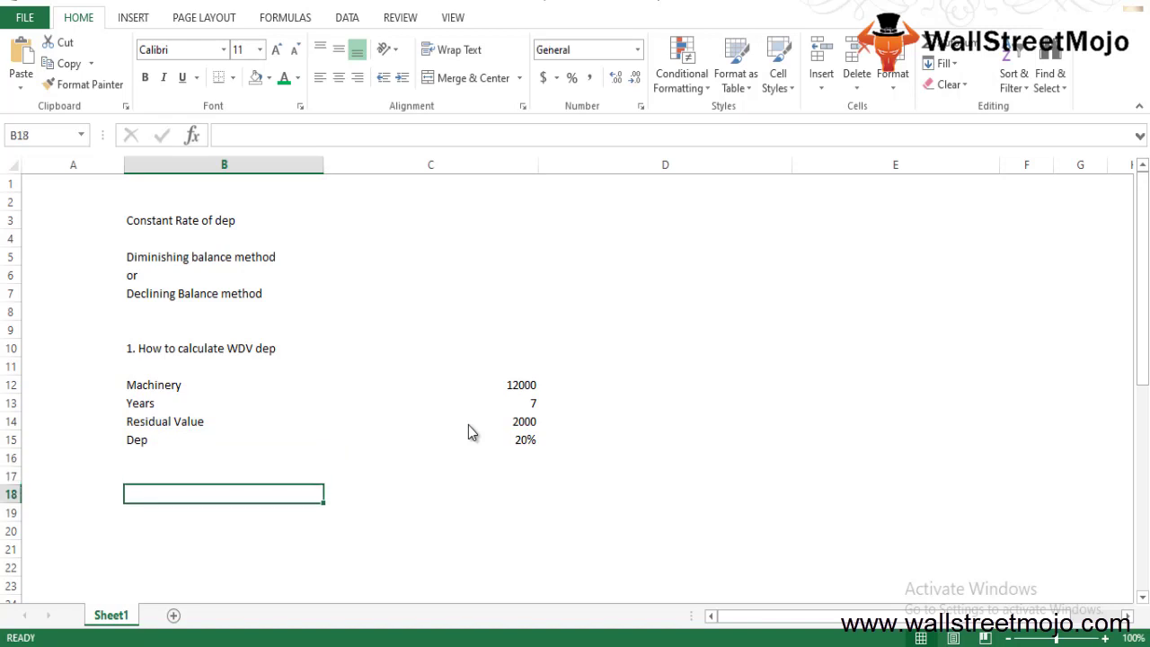
key("Down")
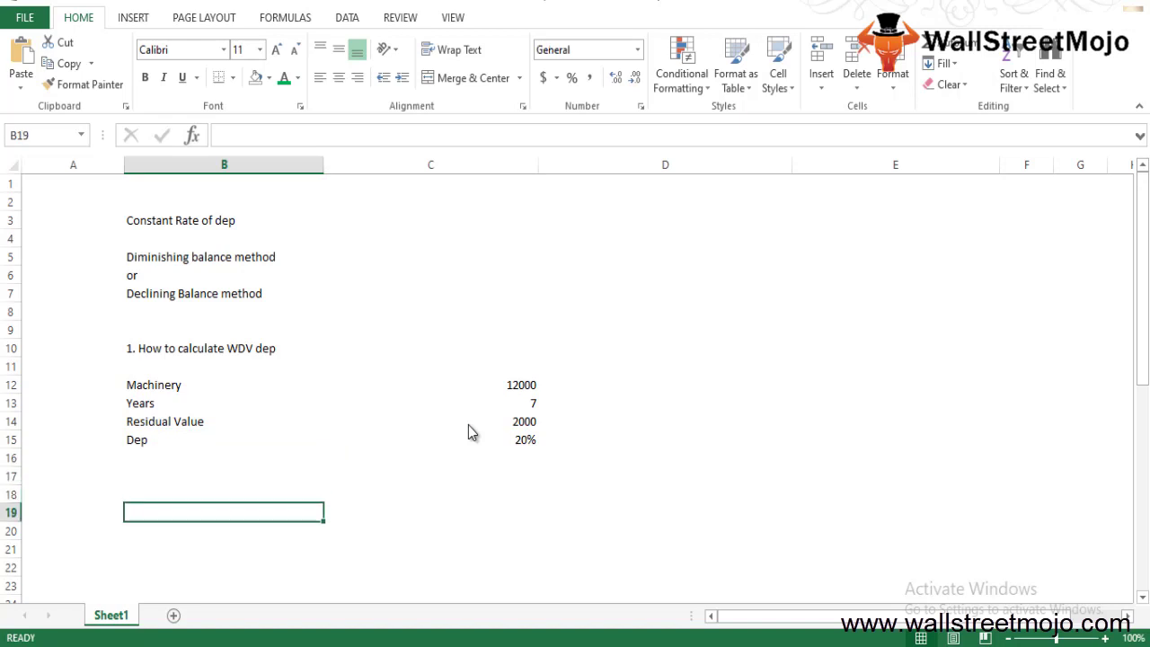
key("Up")
key("Up")
key("Up")
key("Up")
key("Up")
key("Up")
key("Right")
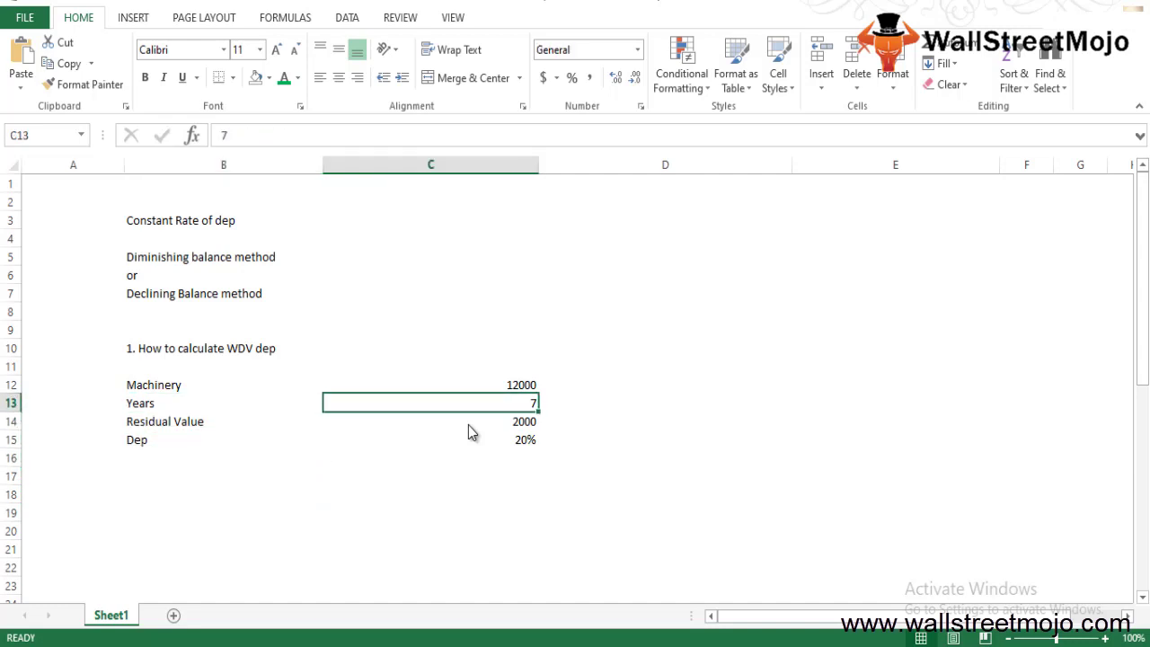
key("Down")
key("Left")
key("Down")
key("Down")
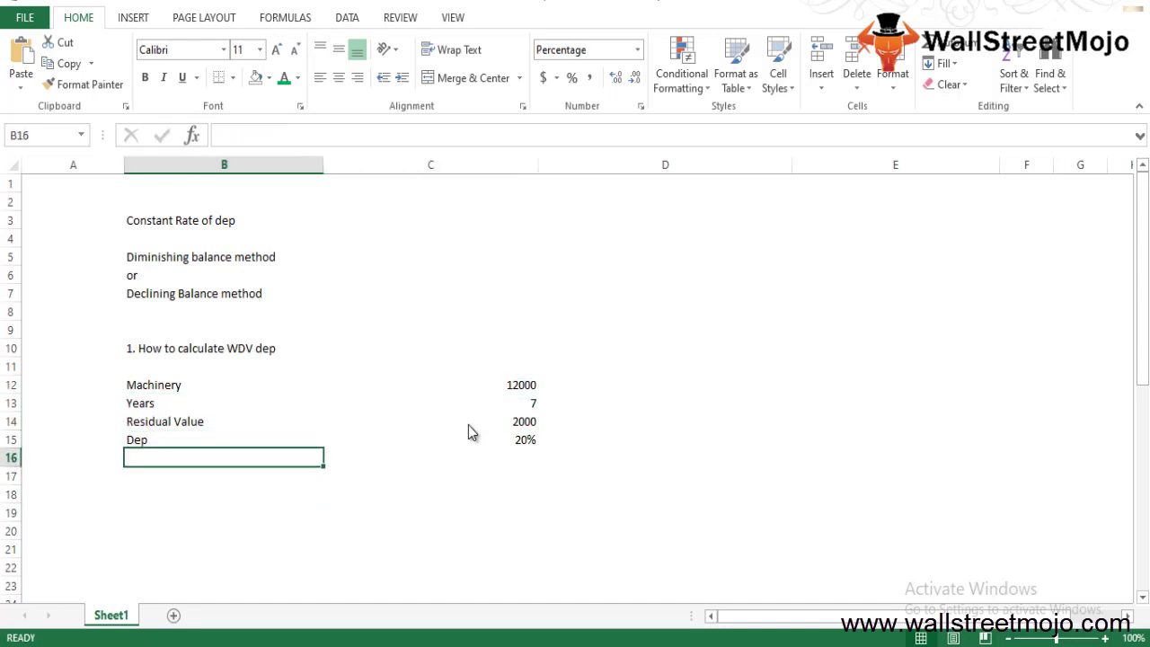
type("Dep")
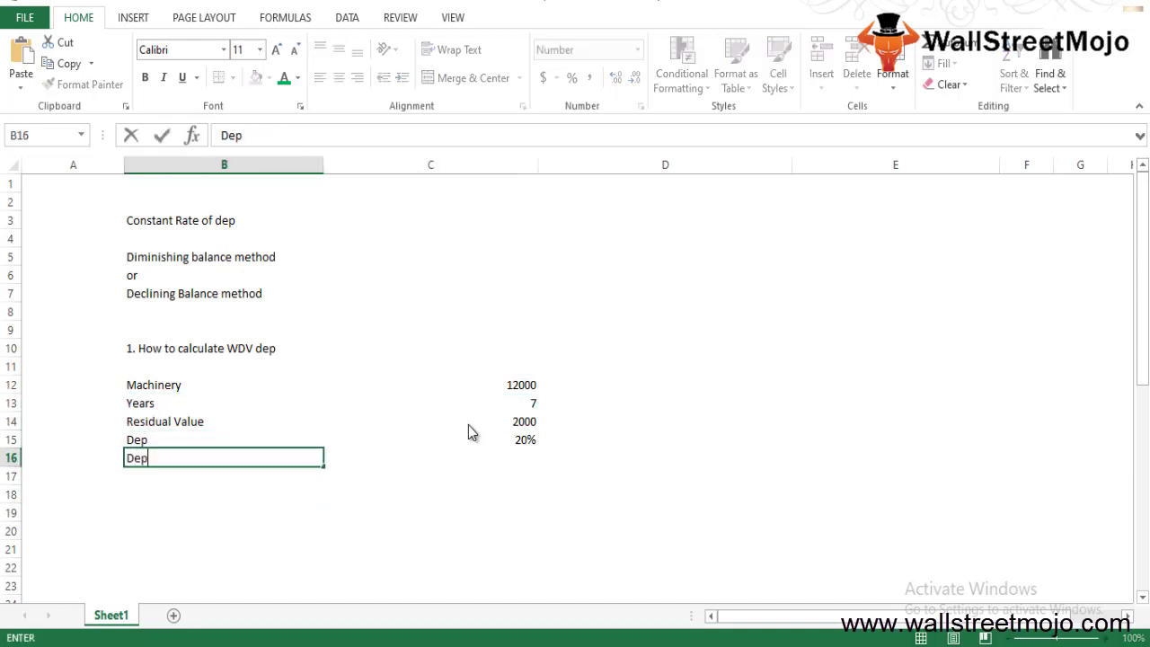
type("reciation ")
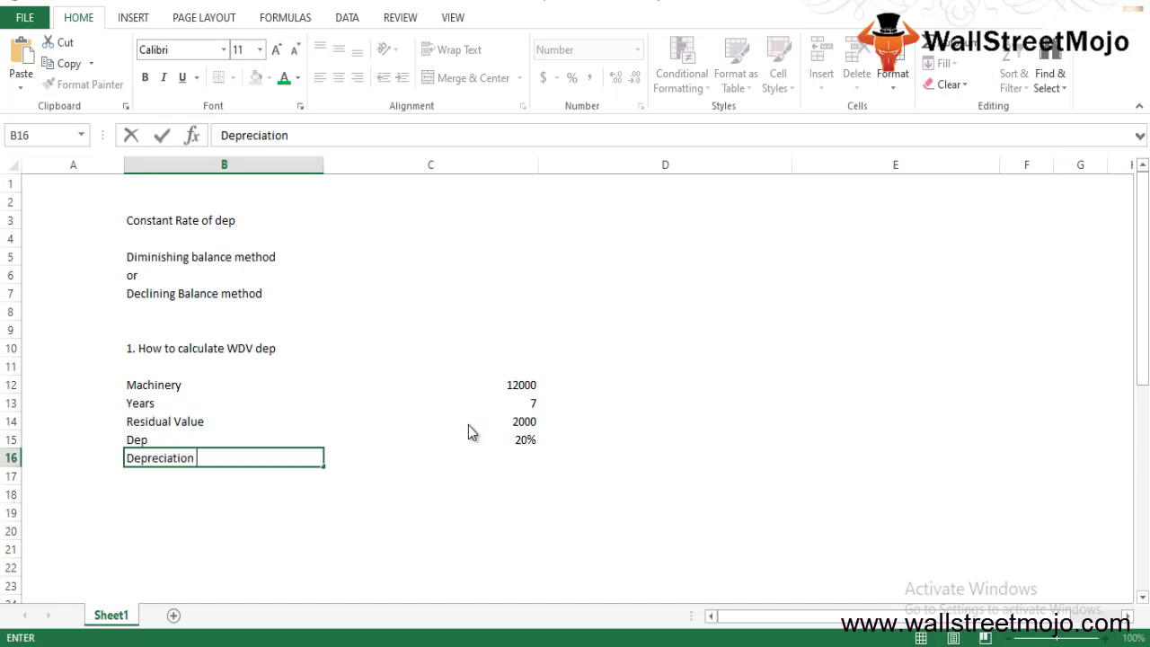
type("amount")
key("Return")
key("Up")
key("Right")
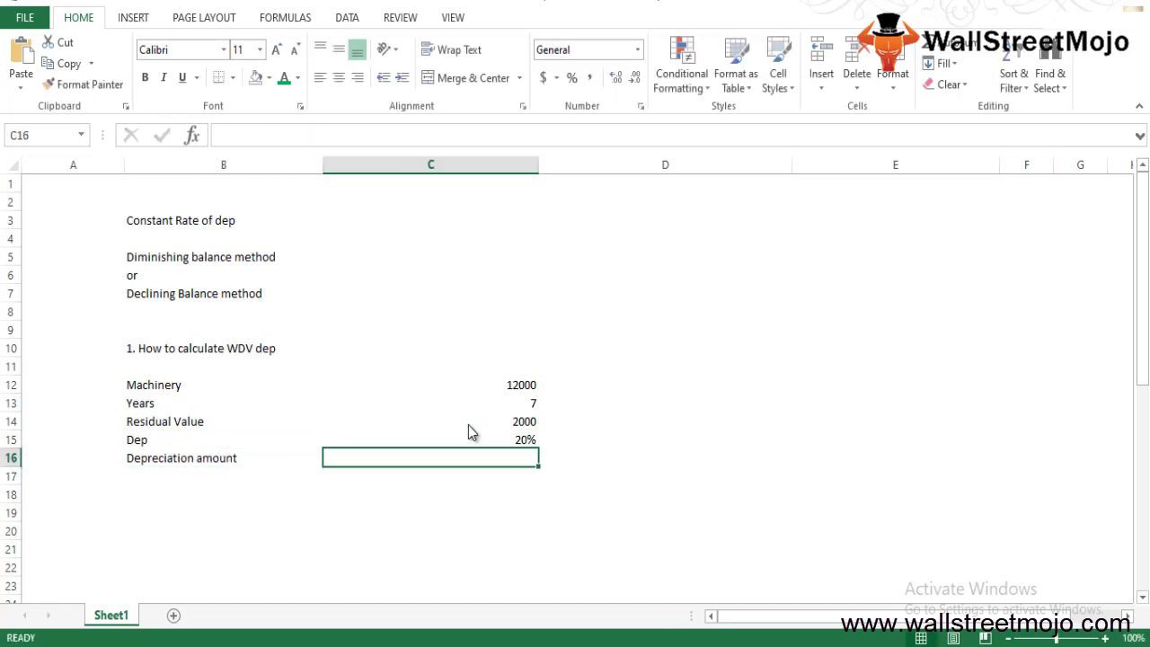
type("=")
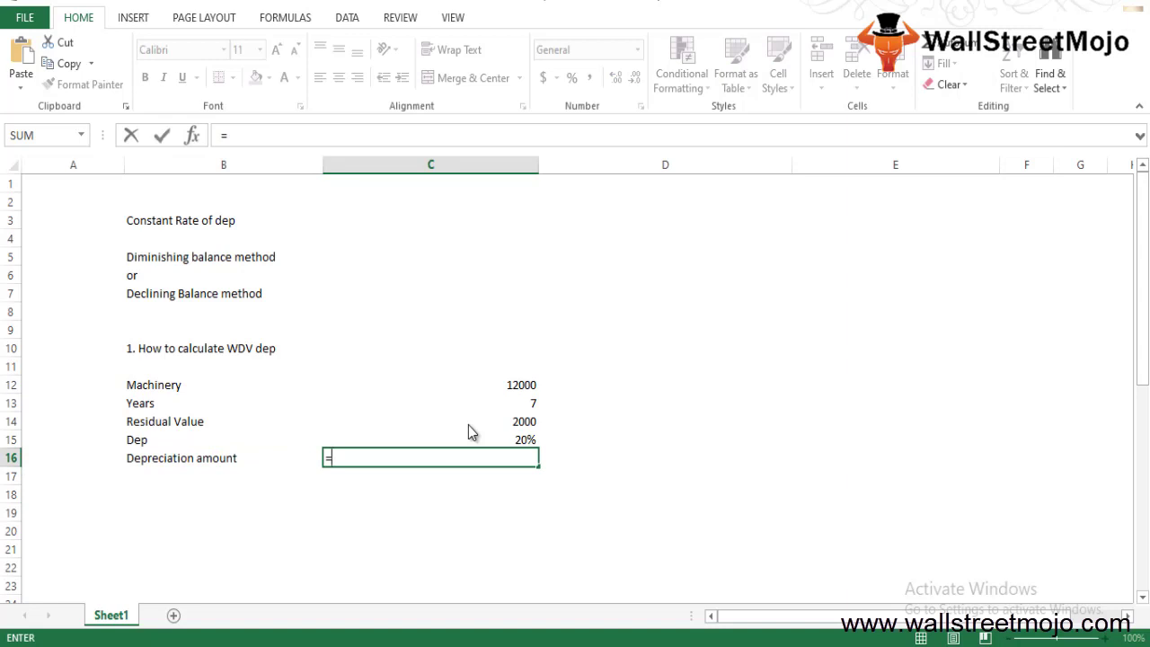
type("(")
- Complete C16 as =(C12-C14)*C15 so the depreciation amount shows 2000
key("Up")
key("Up")
key("Up")
key("Up")
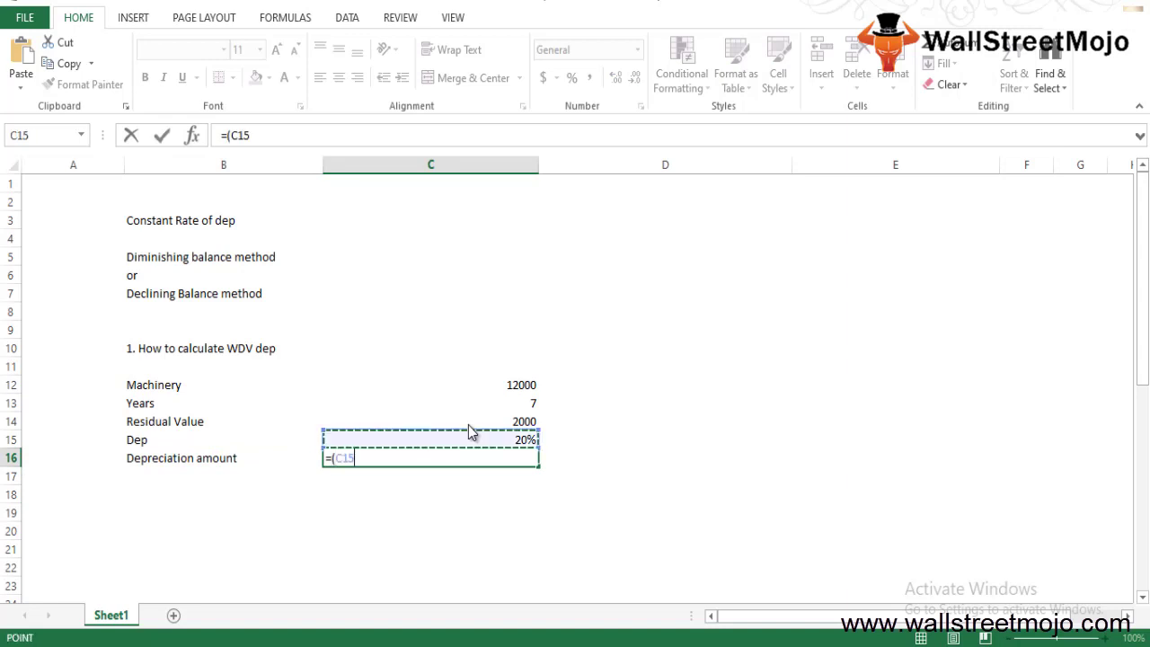
type("-")
key("Up")
key("Up")
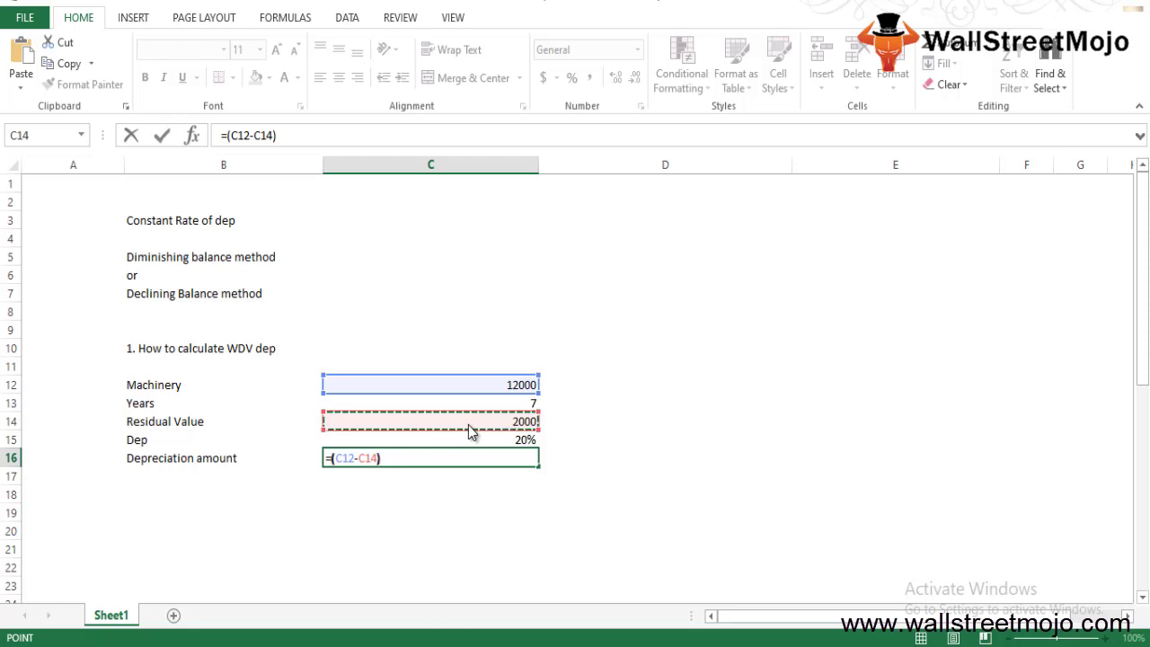
type(")*")
key("Up")
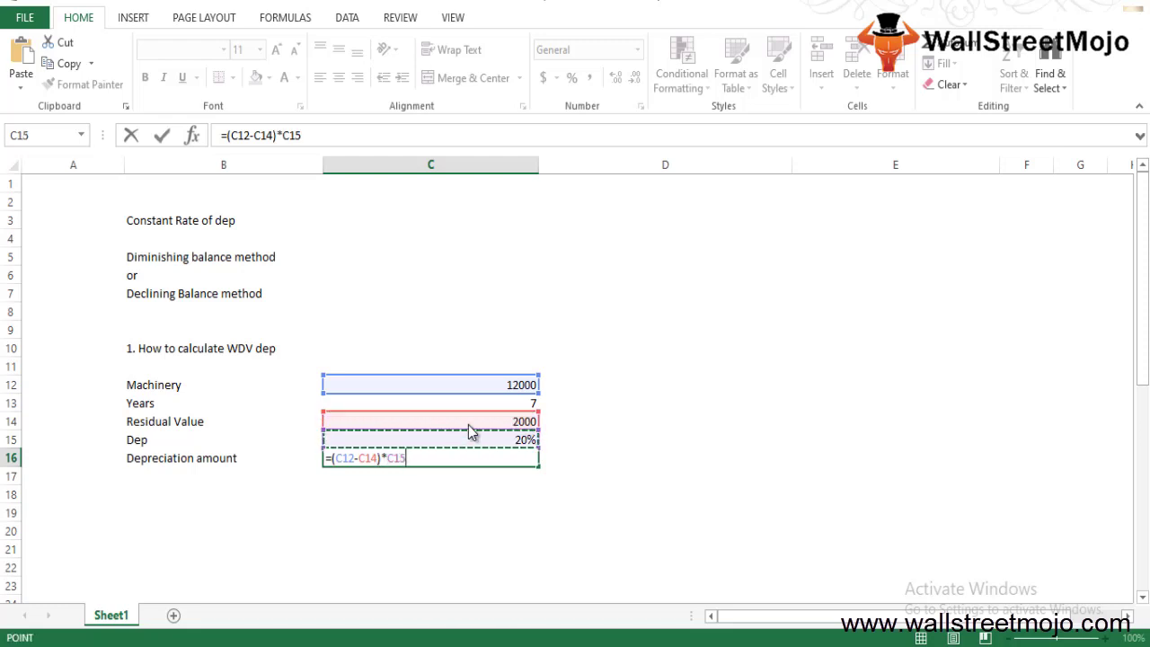
key("Return")
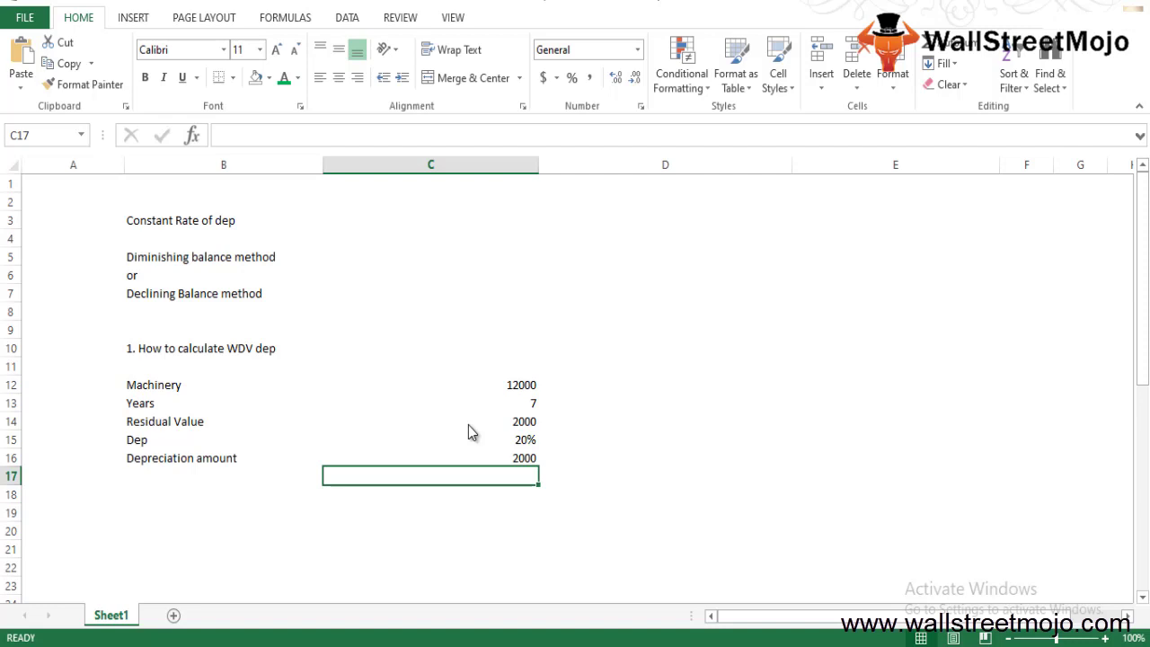
key("Down")
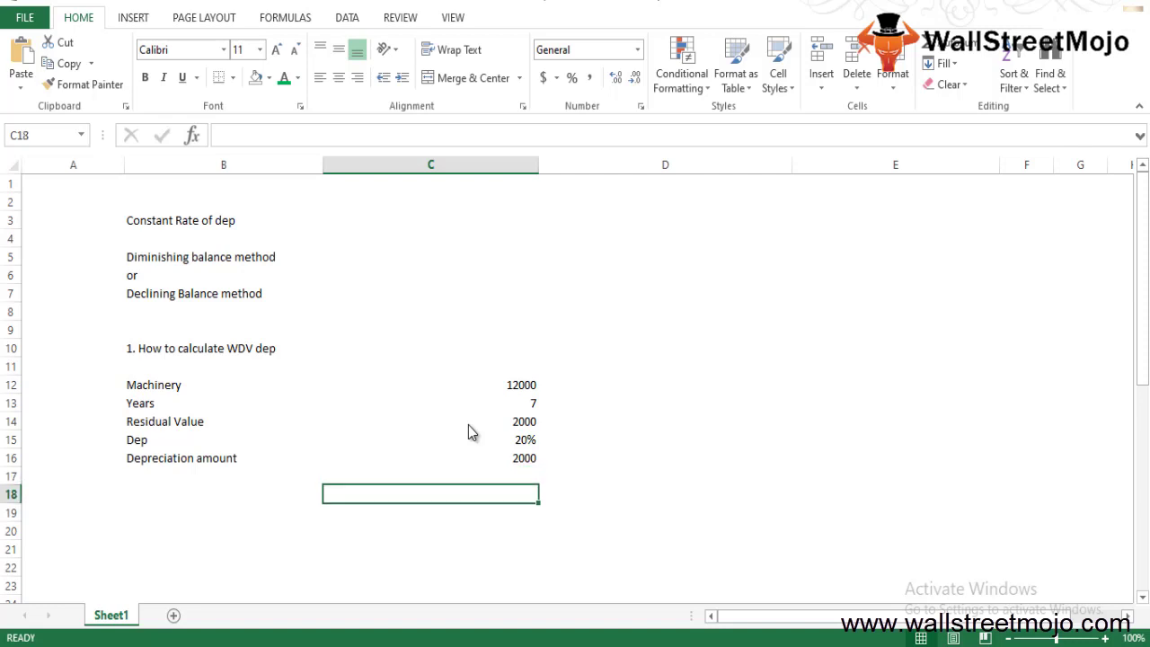
key("Left")
key("Up")
- Label B17 'Value at the end of the year' and give C17 =(C12-C14-C16), showing 8000
type("Value a")
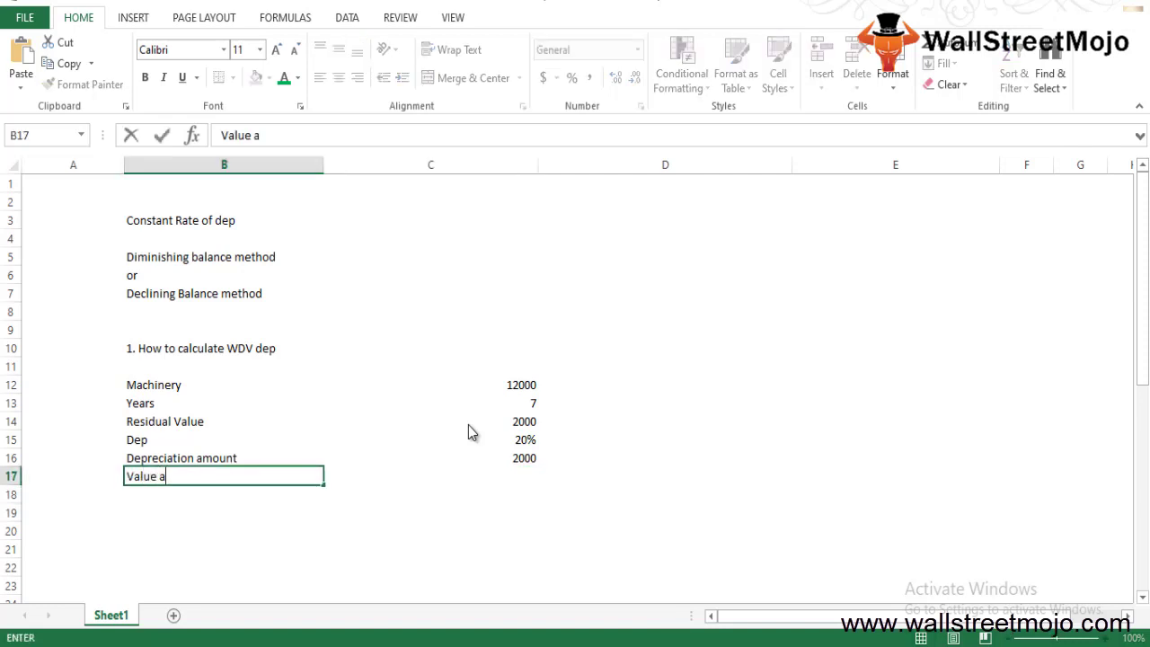
type("t the end of the ")
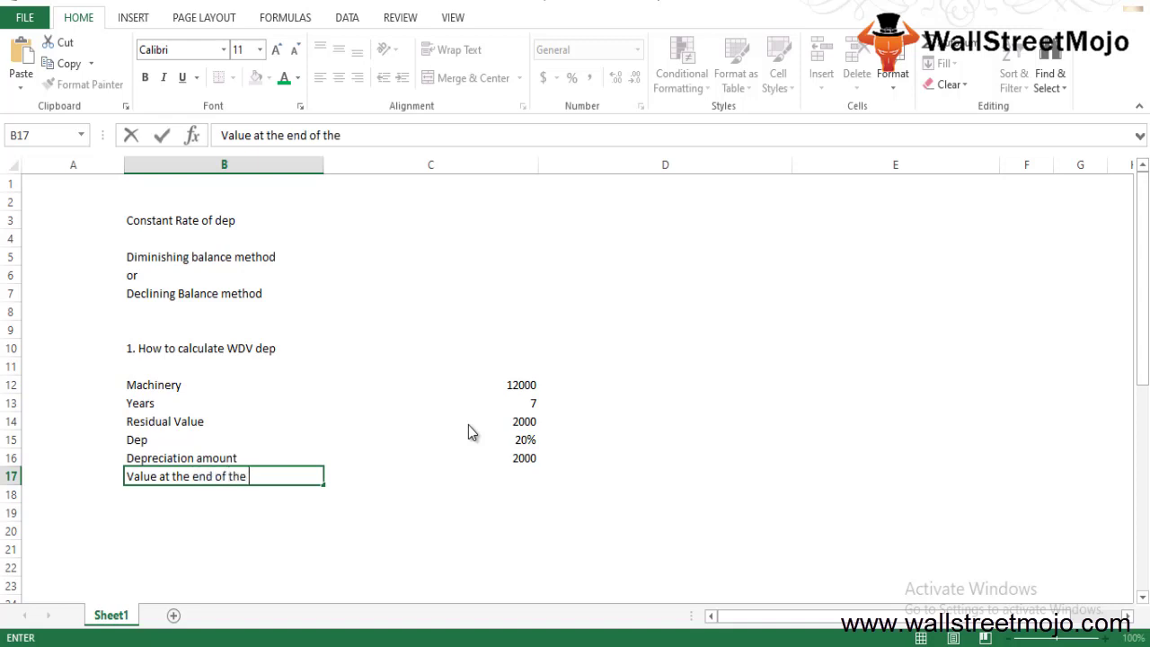
type("year")
key("Tab")
type("=")
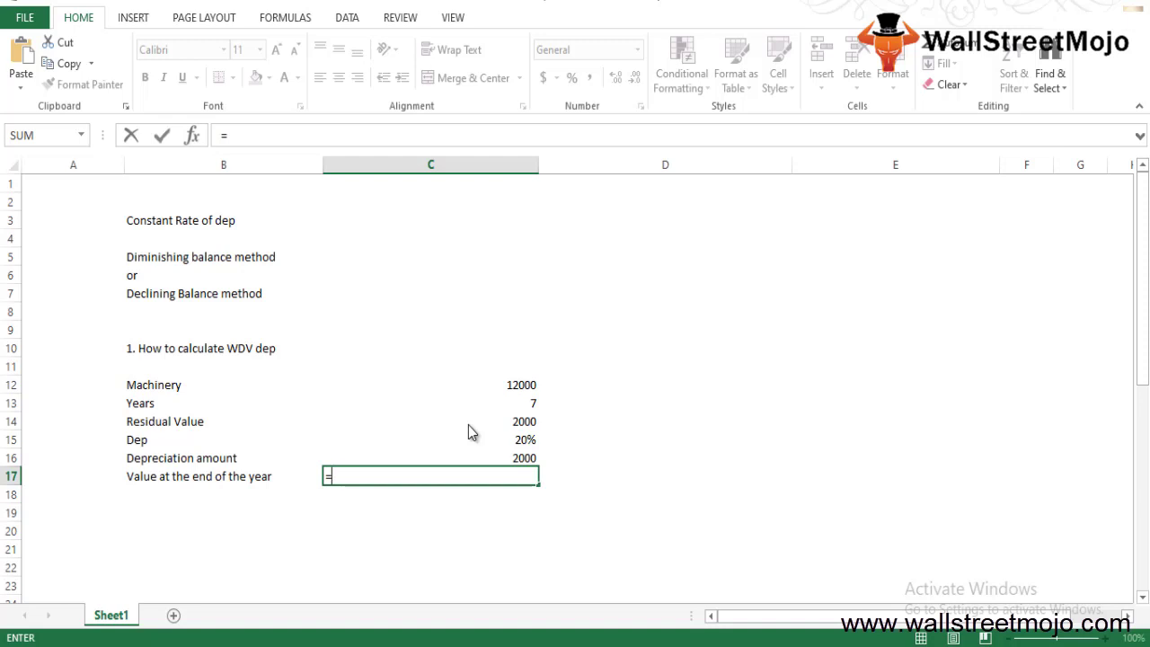
type("(")
key("Up")
key("Up")
key("Up")
key("Up")
key("Up")
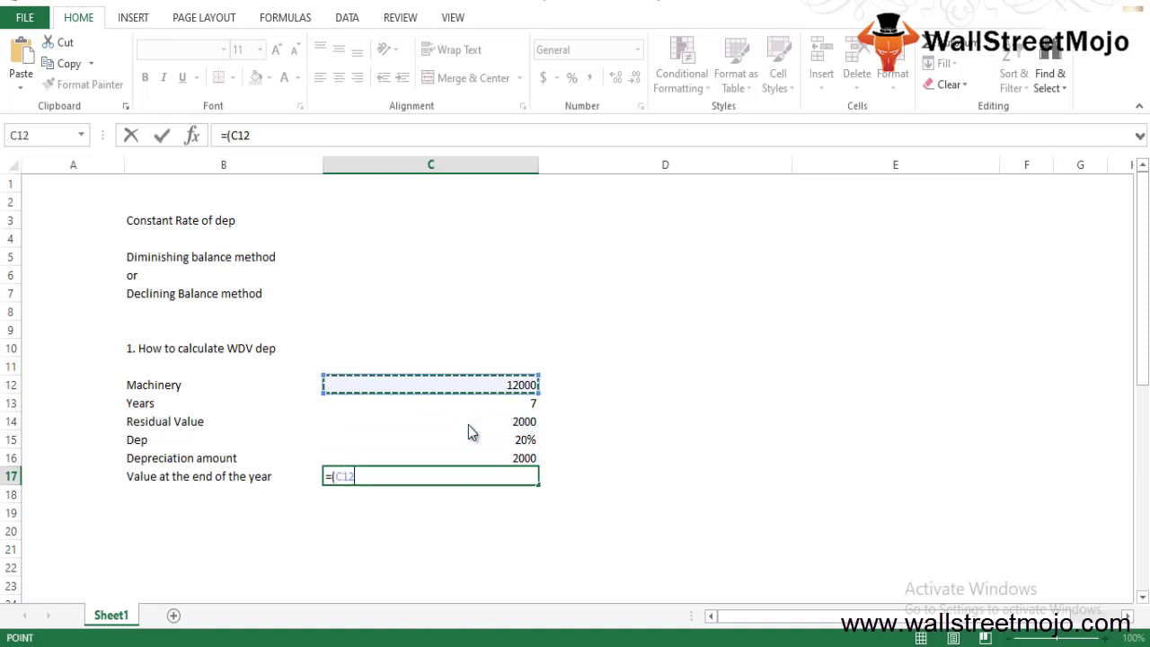
type("-")
key("Up")
key("Up")
key("Up")
type("-")
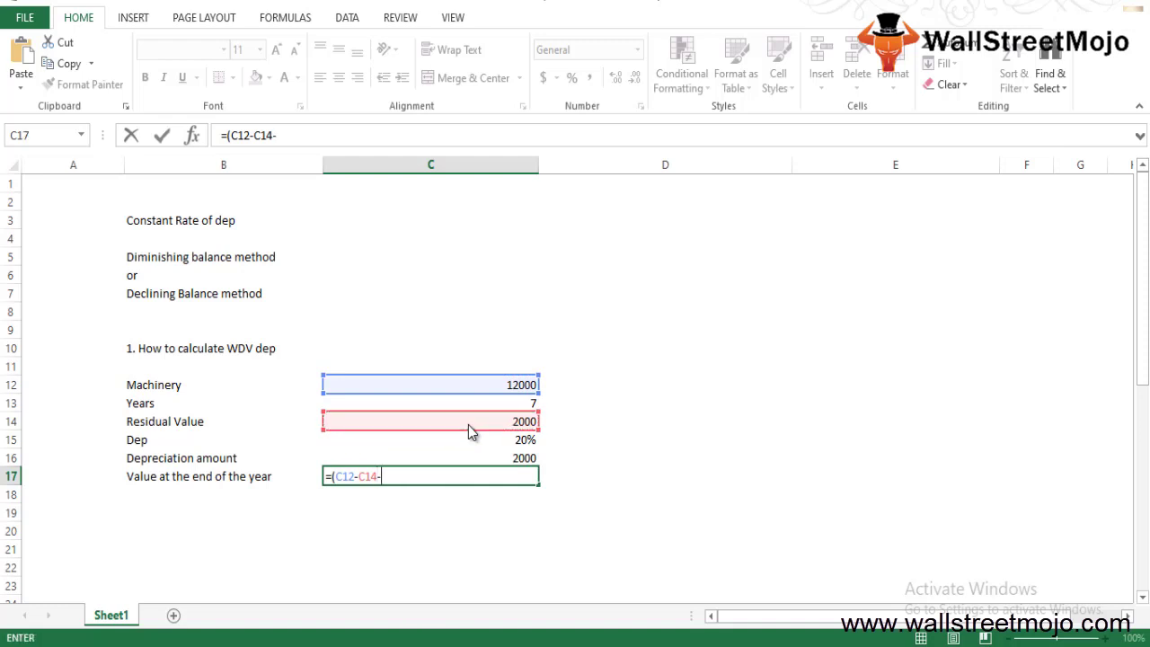
key("Up")
key("Return")
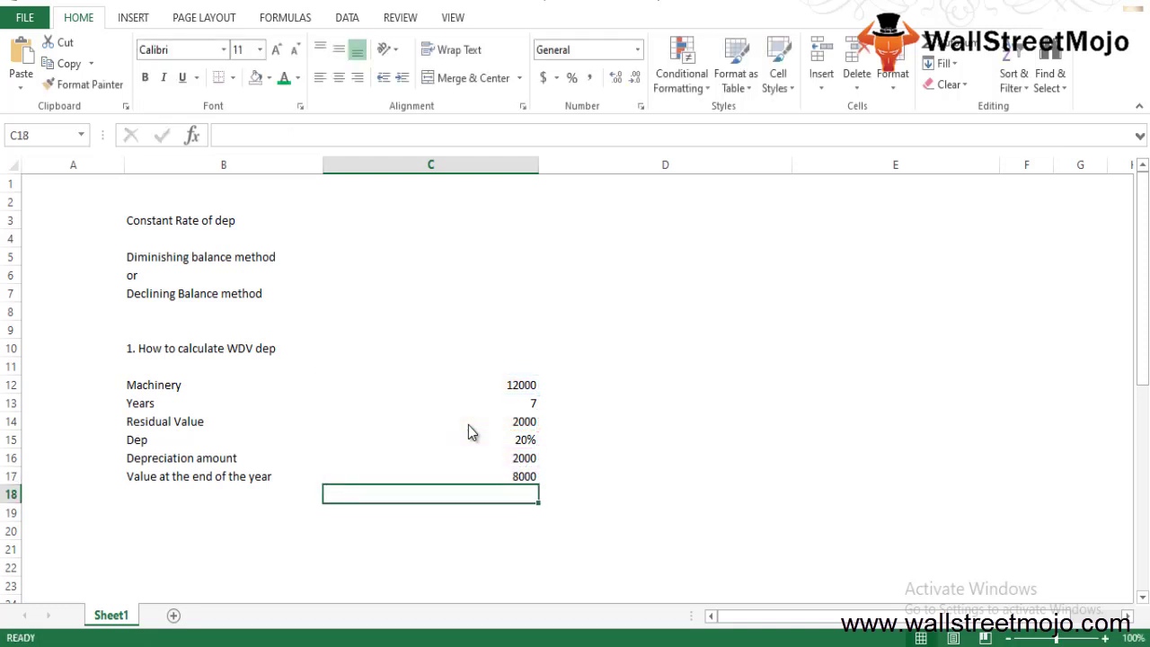
key("Left")
key("Up")
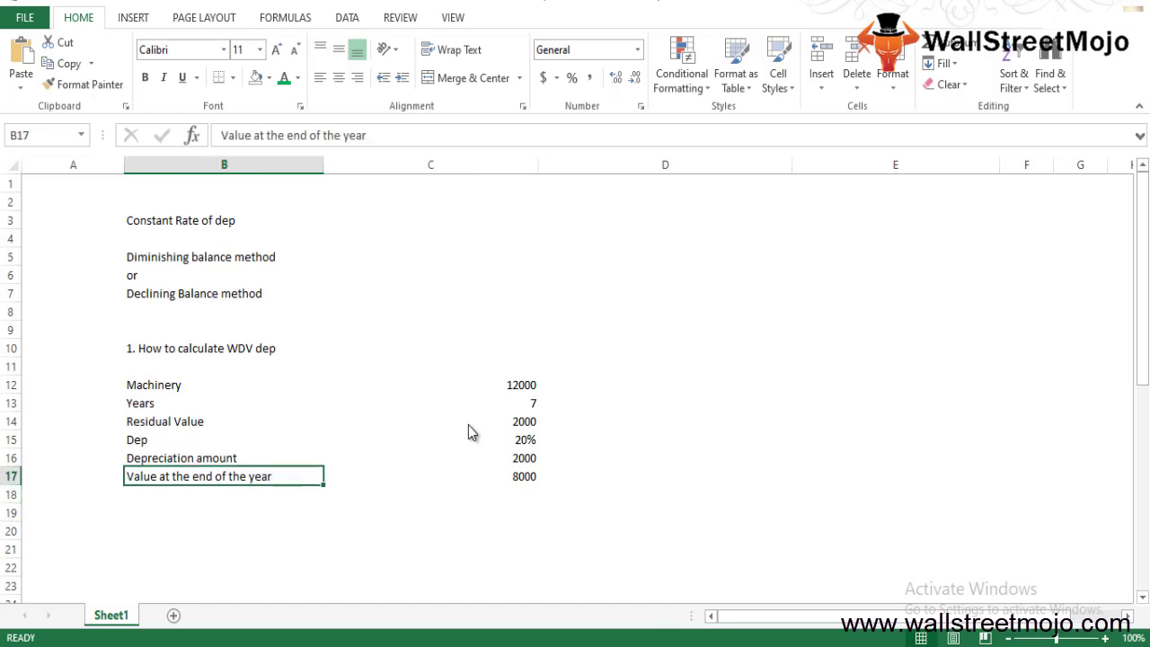
key("Right")
key("Right")
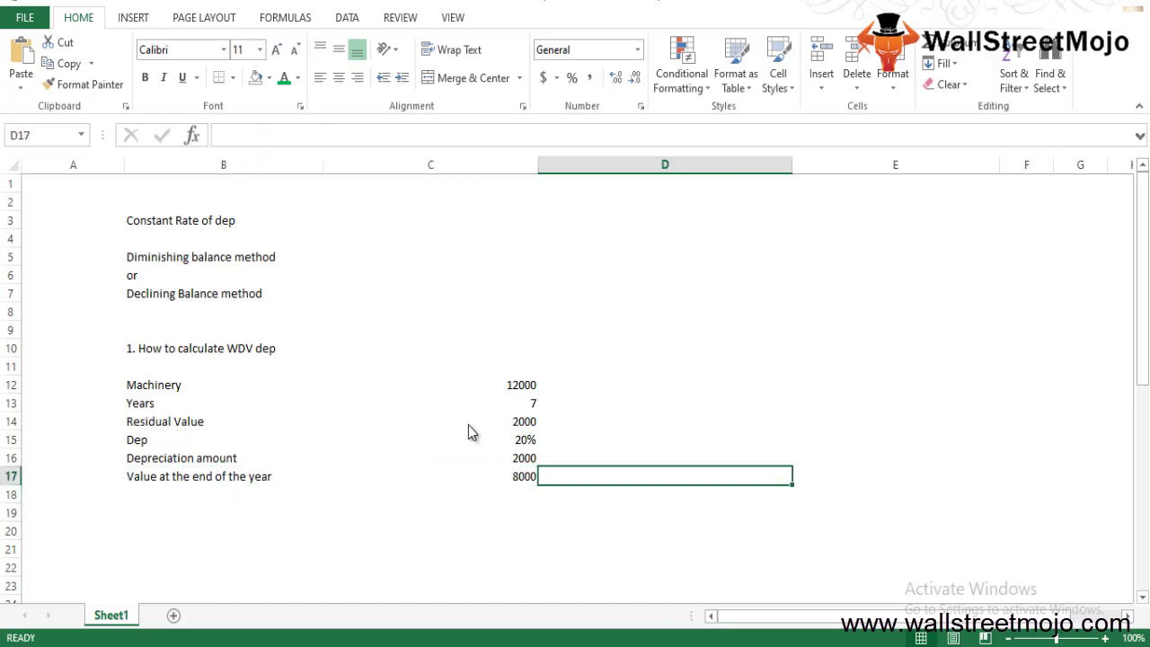
- Type the headers Year, Depreciation, Dep and Value at the end of the year across A20:D20
key("Down")
key("Down")
key("Down")
key("Down")
key("Down")
key("Down")
key("Down")
key("Down")
key("Down")
key("Down")
key("Down")
key("Left")
key("Left")
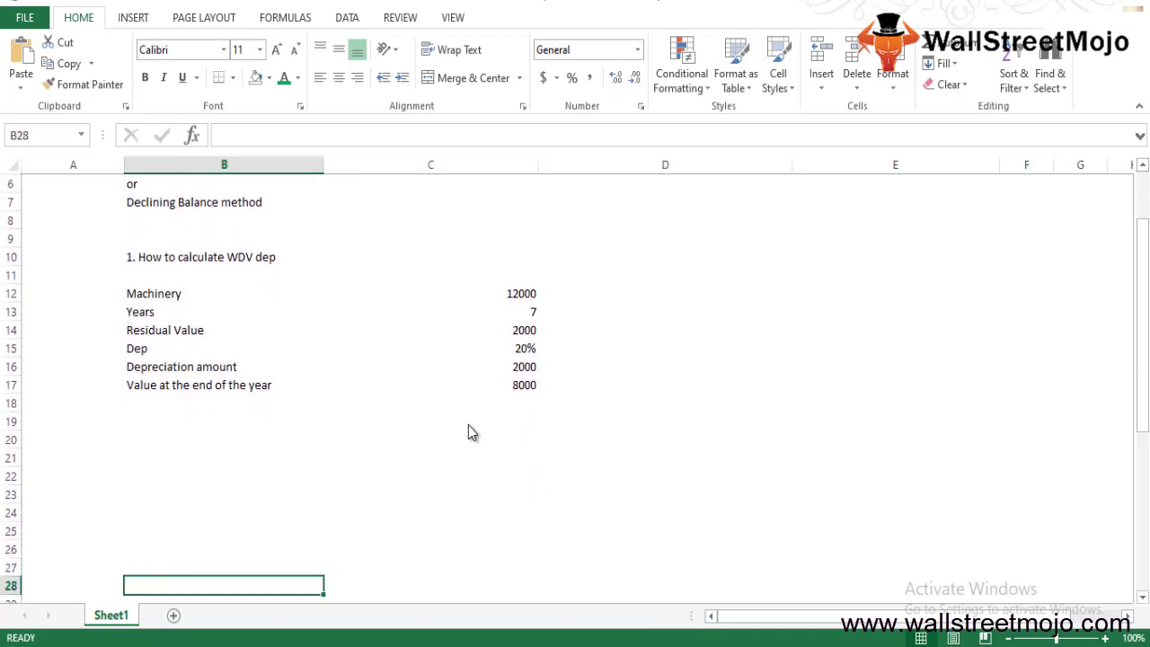
key("Left")
key("Up")
key("Up")
key("Up")
key("Up")
key("Up")
key("Up")
key("Up")
key("Up")
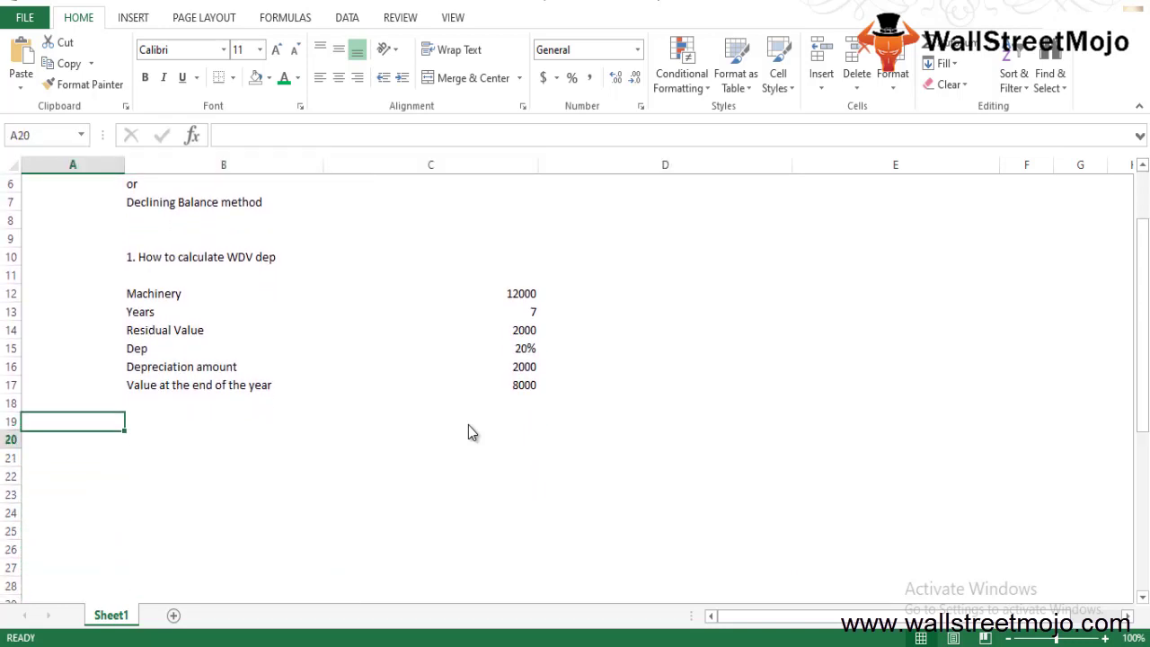
type("Ya")
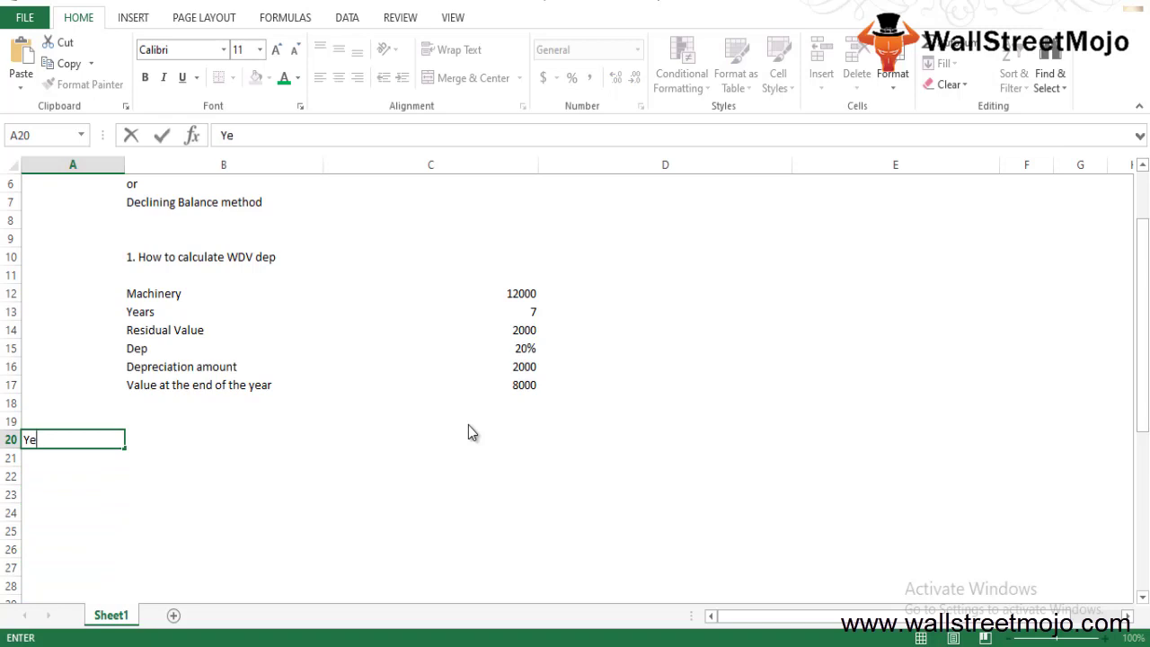
type("ar")
key("Tab")
type("Dep")
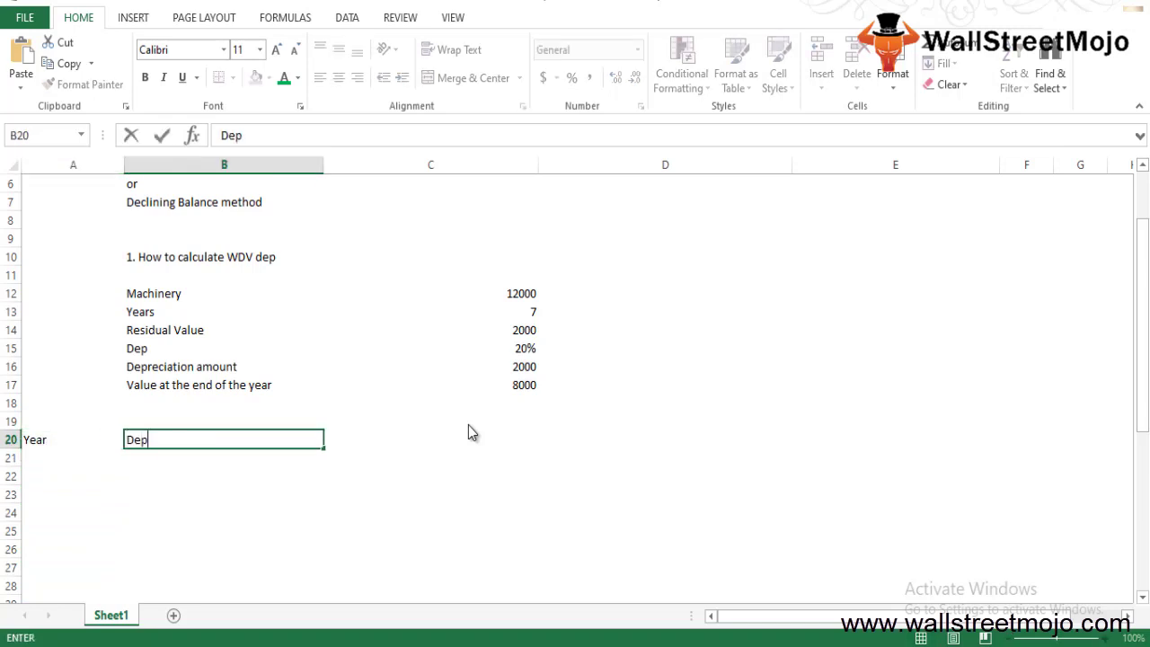
type("reciation")
key("Tab")
type("Dep")
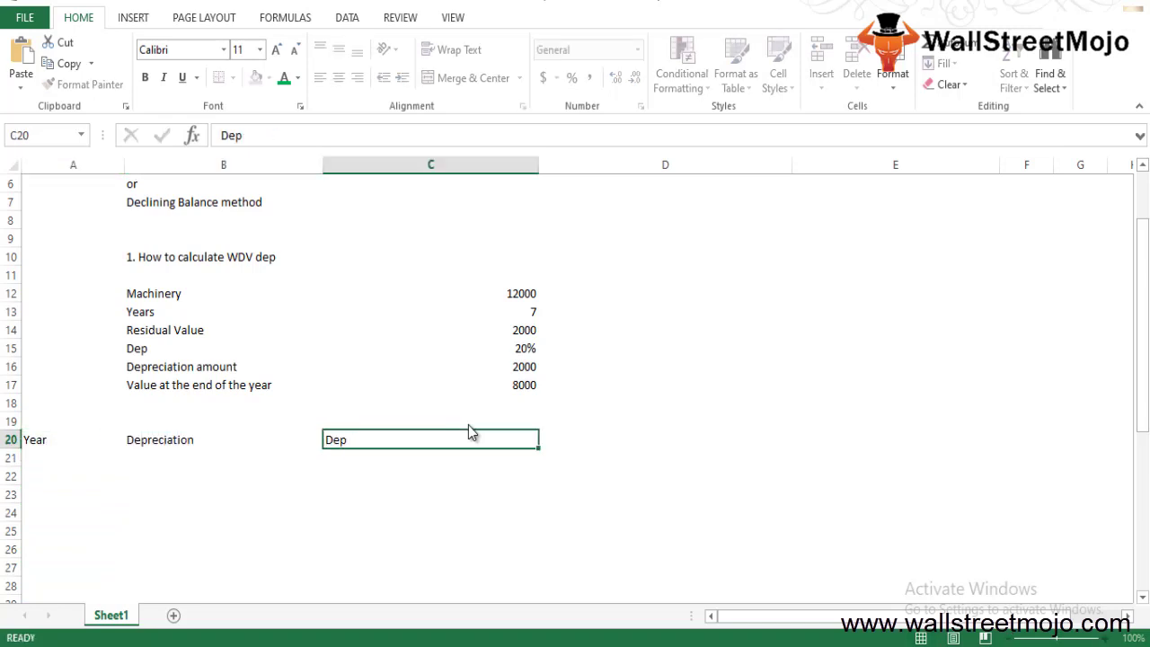
key("Tab")
type("Value")
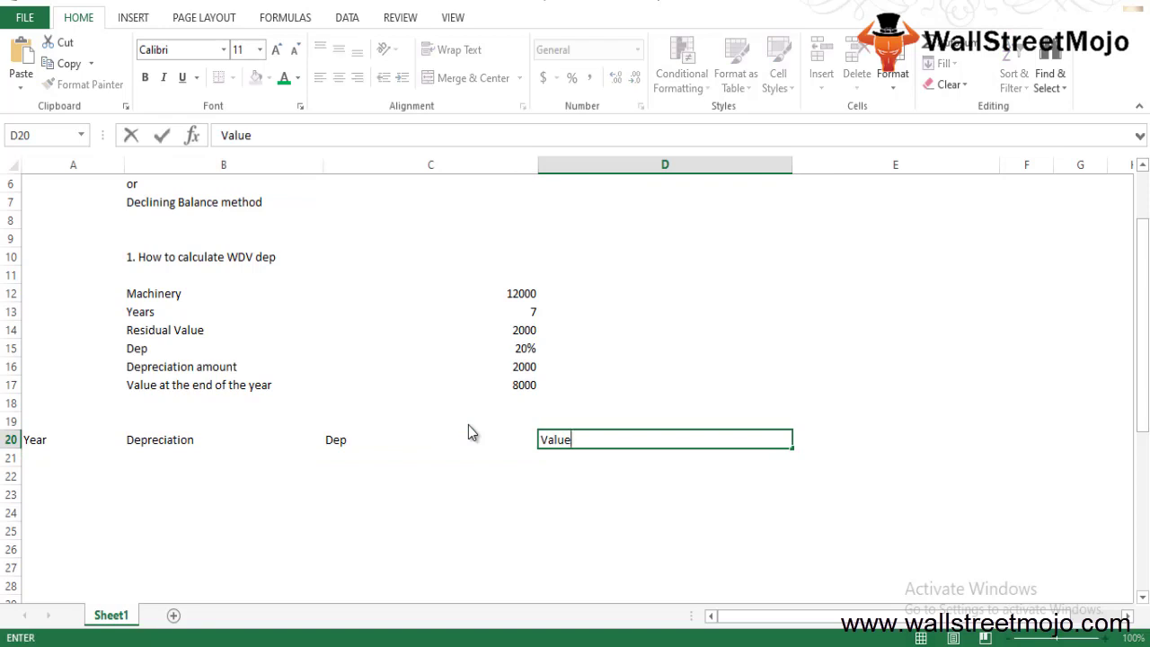
type(" at the end of the year")
key("Return")
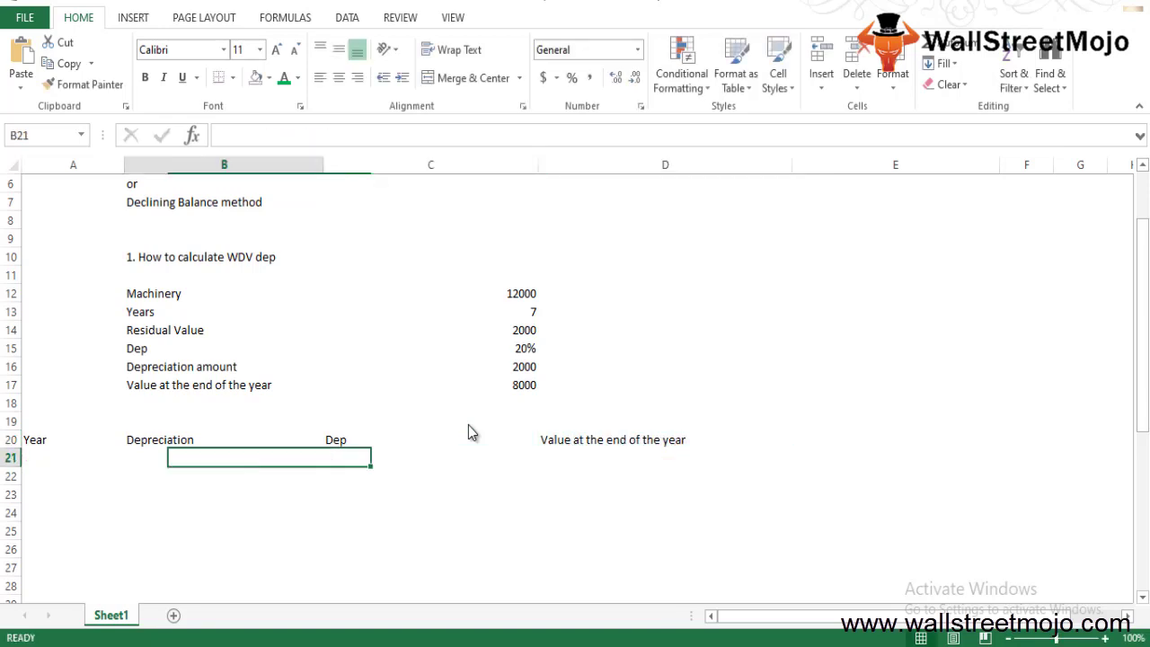
- Number the years 1 to 5 down A21:A25
key("Left")
type("1 2 3 4 5")
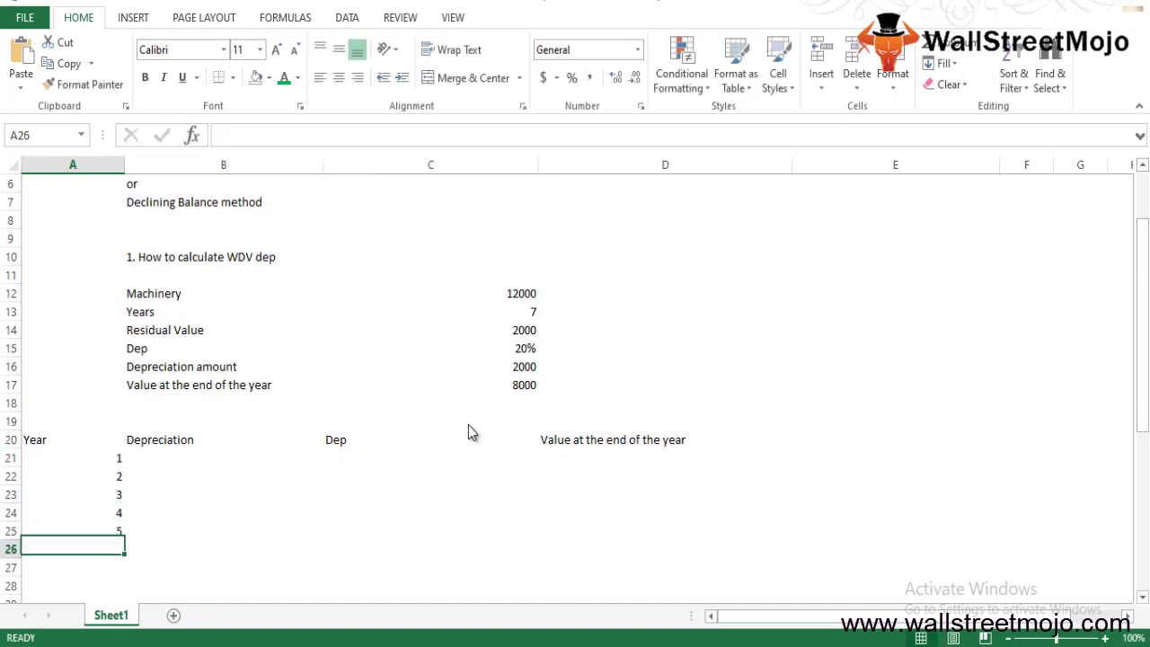
key("Down")
key("Down")
key("Down")
key("Down")
key("Down")
key("Down")
key("Down")
key("Down")
key("Down")
key("Up")
key("Up")
key("Up")
key("Up")
key("Up")
key("Up")
key("Up")
key("Up")
key("Up")
key("Up")
key("Up")
key("Up")
key("Up")
key("Up")
key("Right")
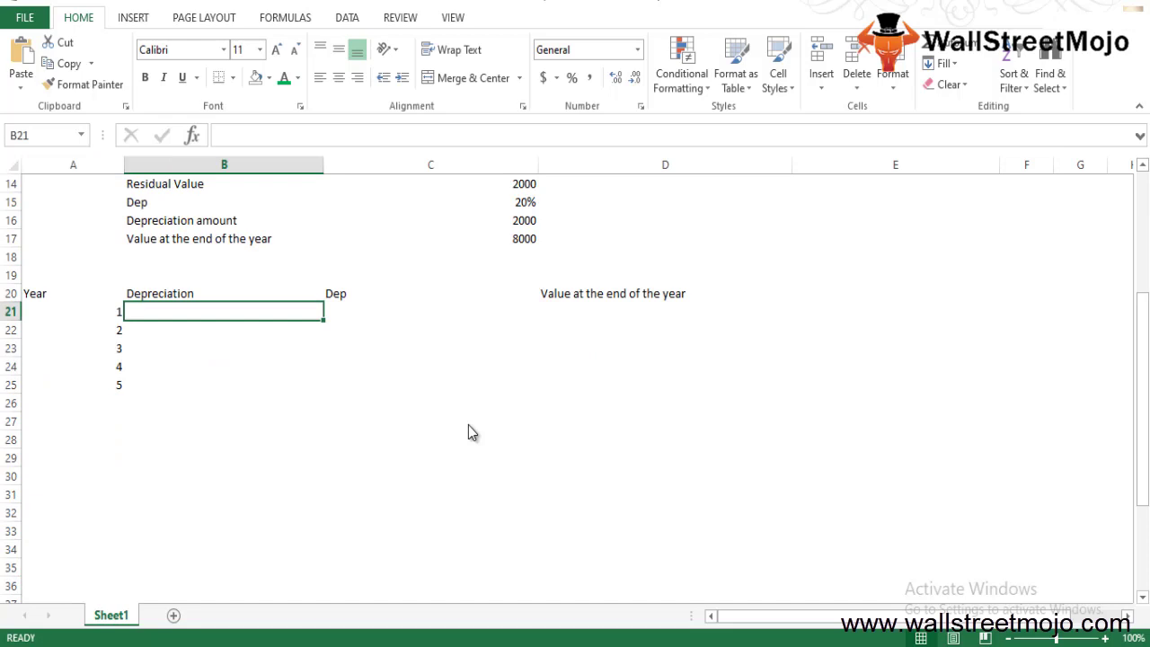
- Start year 1's depreciation formula in B21 with a reference to the Machinery cost C12
type("(")
key("Up")
key("Up")
key("Up")
key("Down")
key("Down")
key("Down")
type("=")
key("Up")
key("Up")
key("Up")
key("Up")
key("Up")
key("Up")
key("Up")
key("Up")
key("Up")
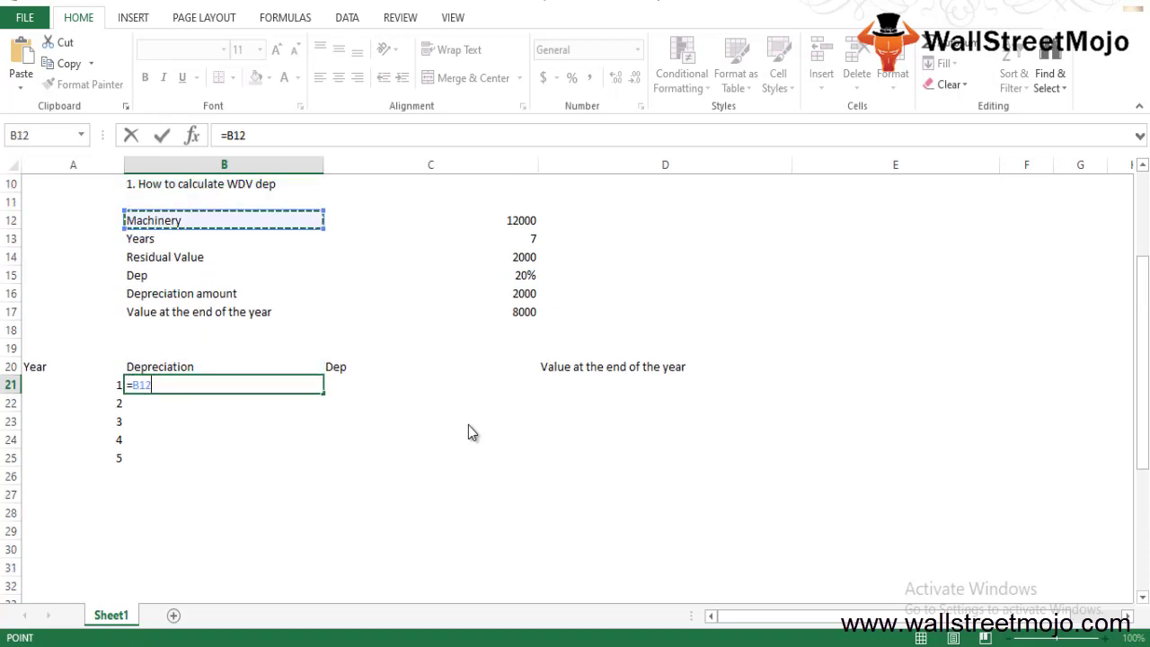
key("Right")
key("BackSpace")
key("BackSpace")
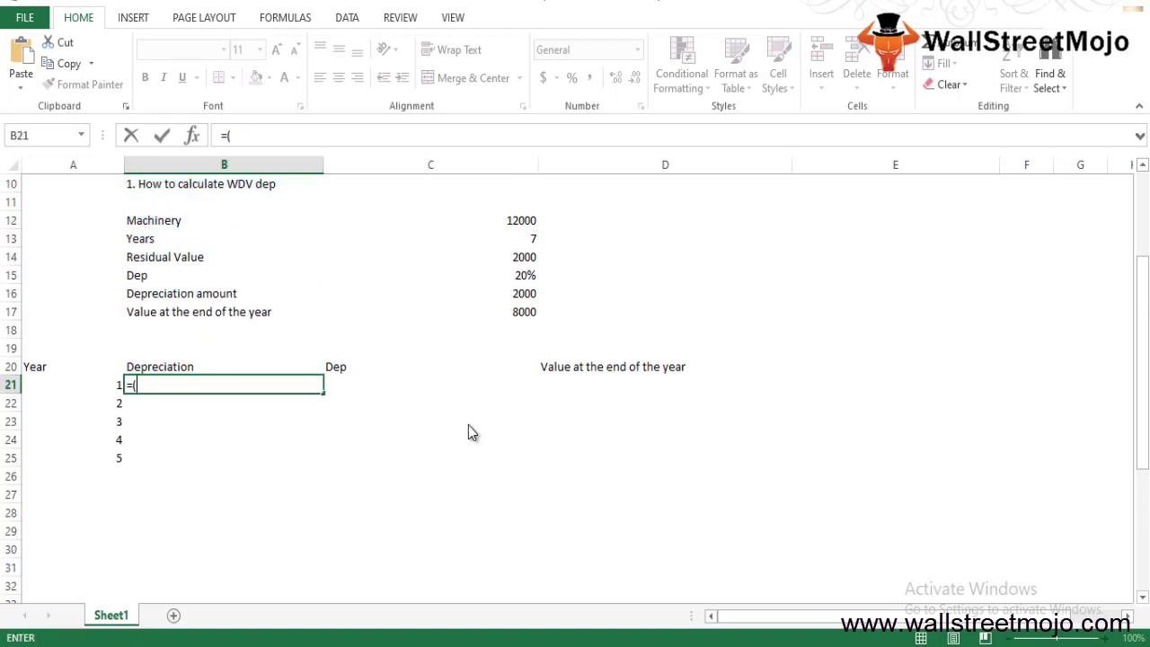
key("Up")
key("Up")
key("Up")
key("Up")
key("Up")
key("Up")
key("Up")
key("Up")
key("Up")
key("Up")
key("Right")
key("Right")
key("Down")
key("Left")
key("Down")
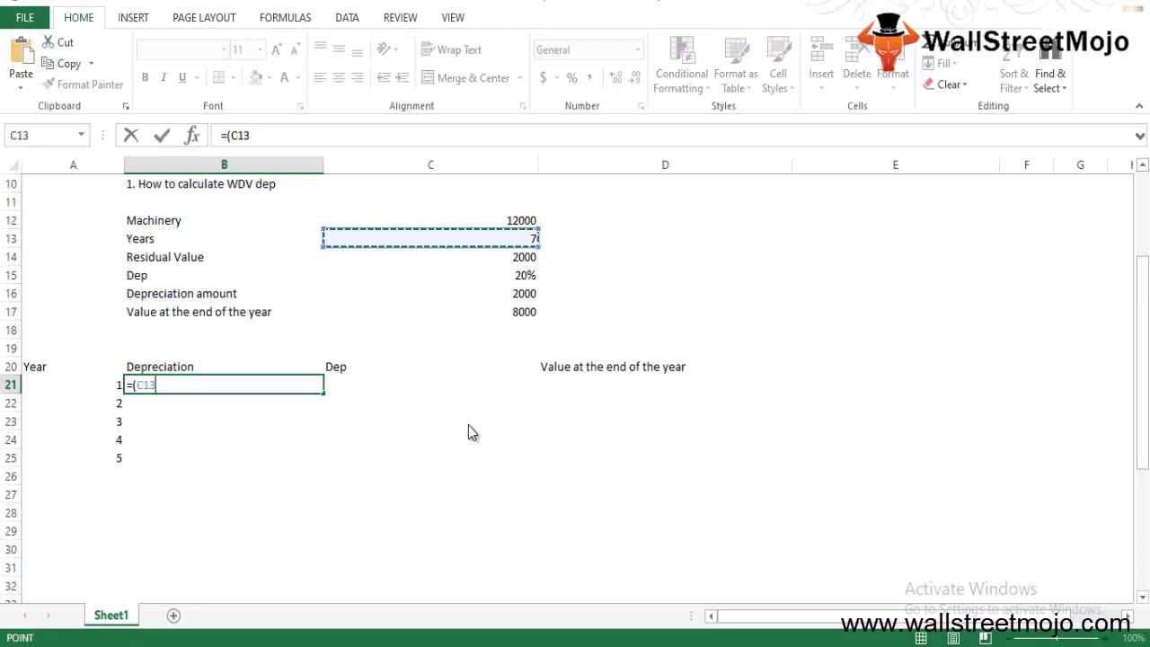
key("Right")
key("Down")
key("Down")
key("Down")
key("Up")
key("Up")
key("Up")
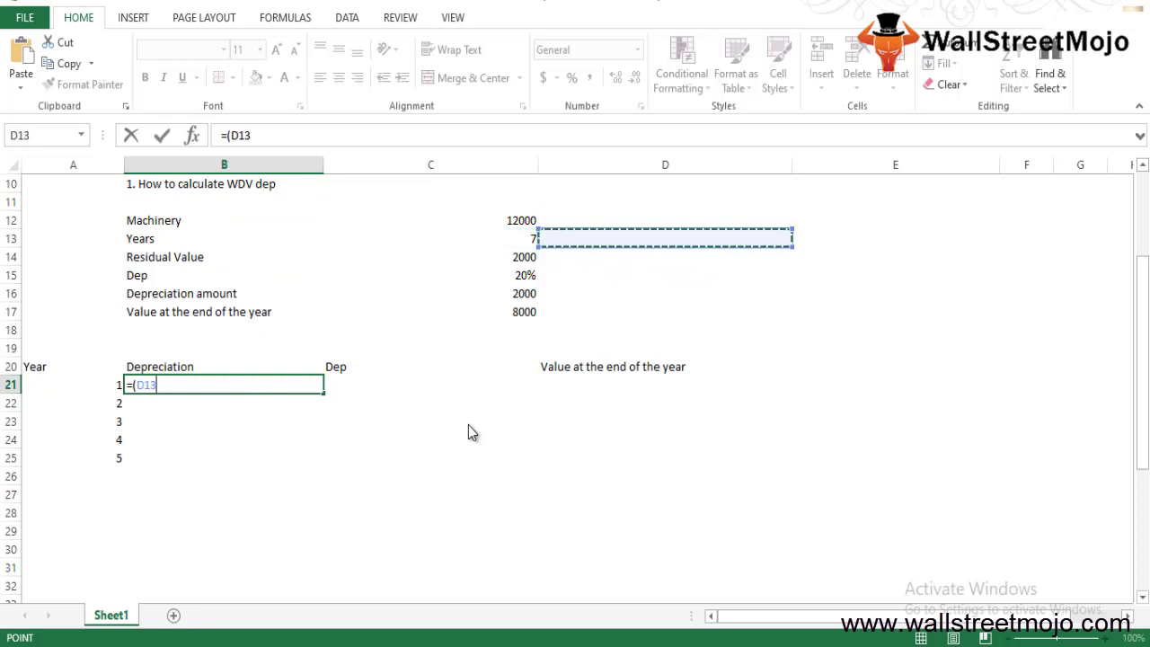
key("Left")
key("Up")
- Finish B21 as =(C12-C16)*20%, giving 2000 for year 1
type("-")
key("Up")
key("Up")
key("Up")
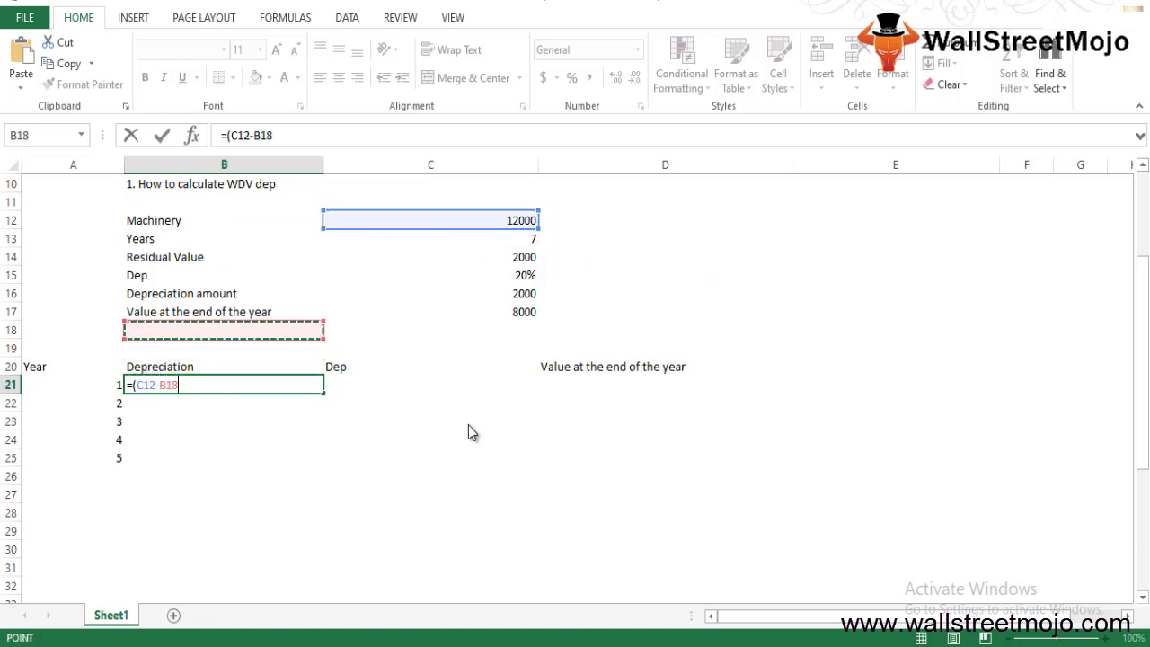
key("Up")
key("Right")
key("Up")
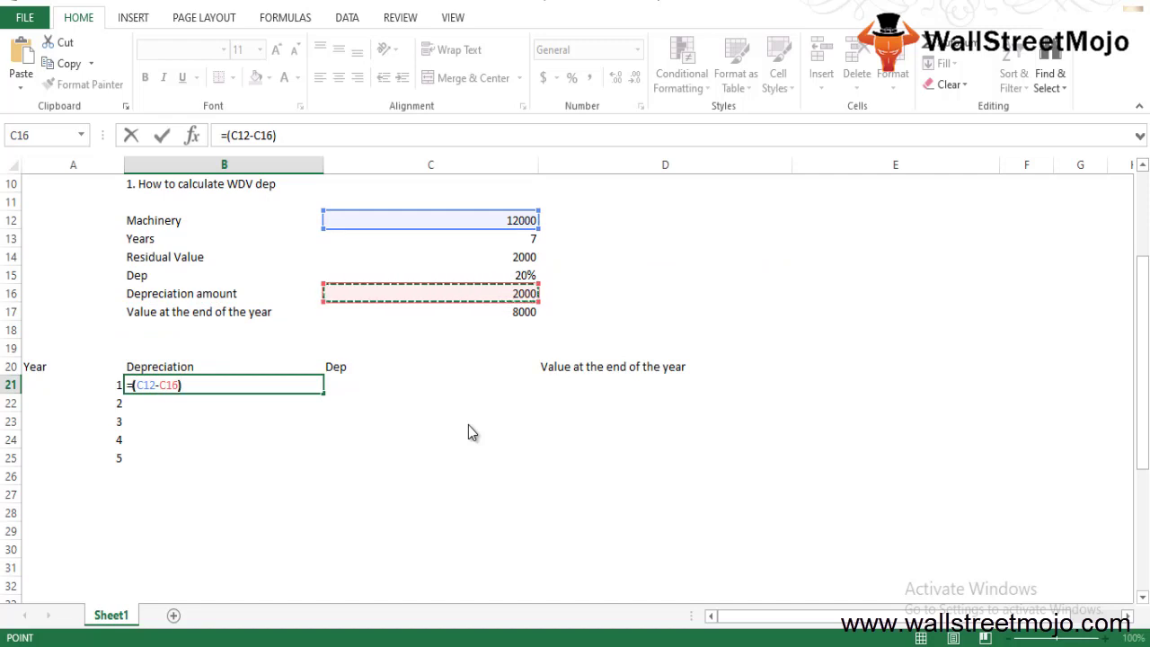
type(")*20%")
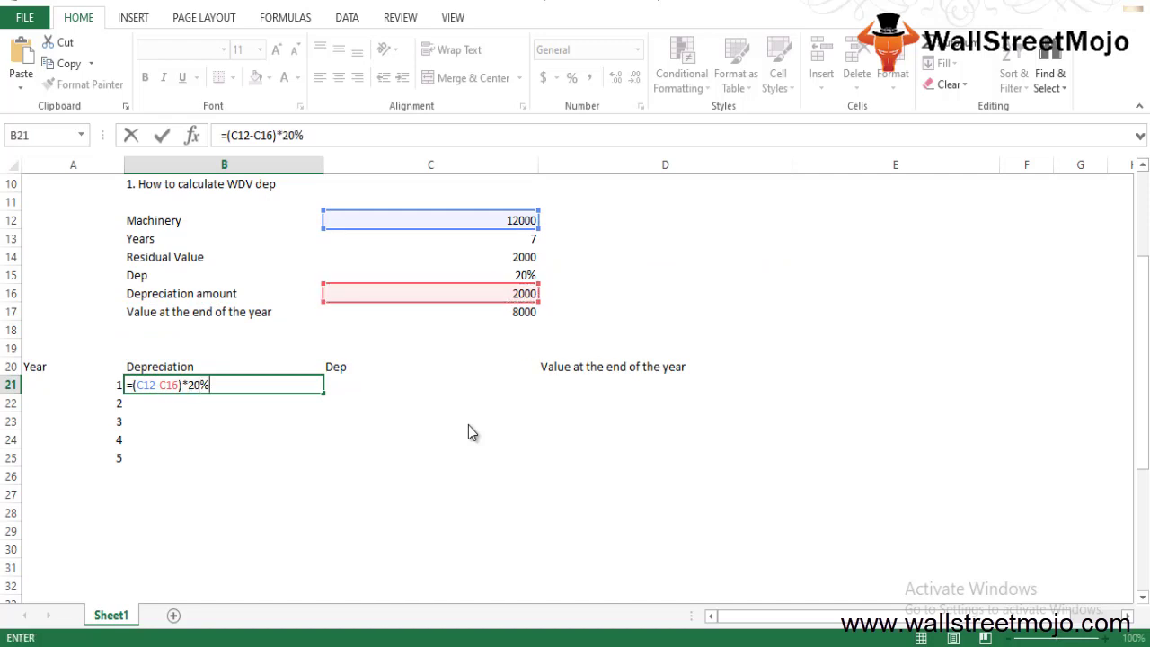
key("Return")
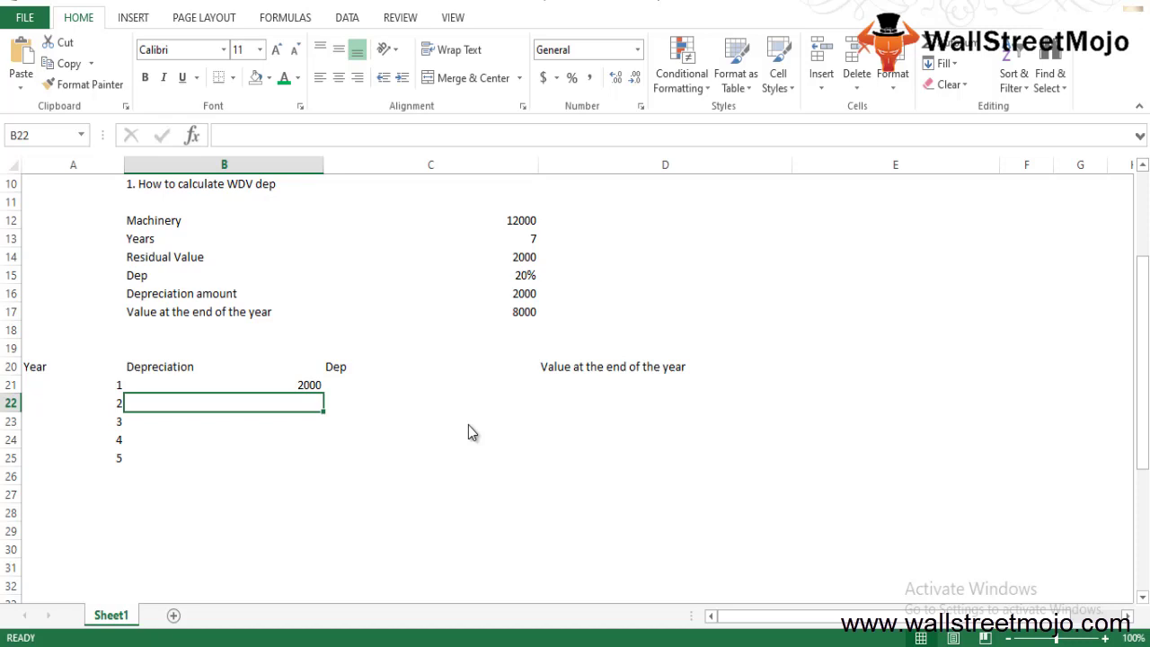
key("Right")
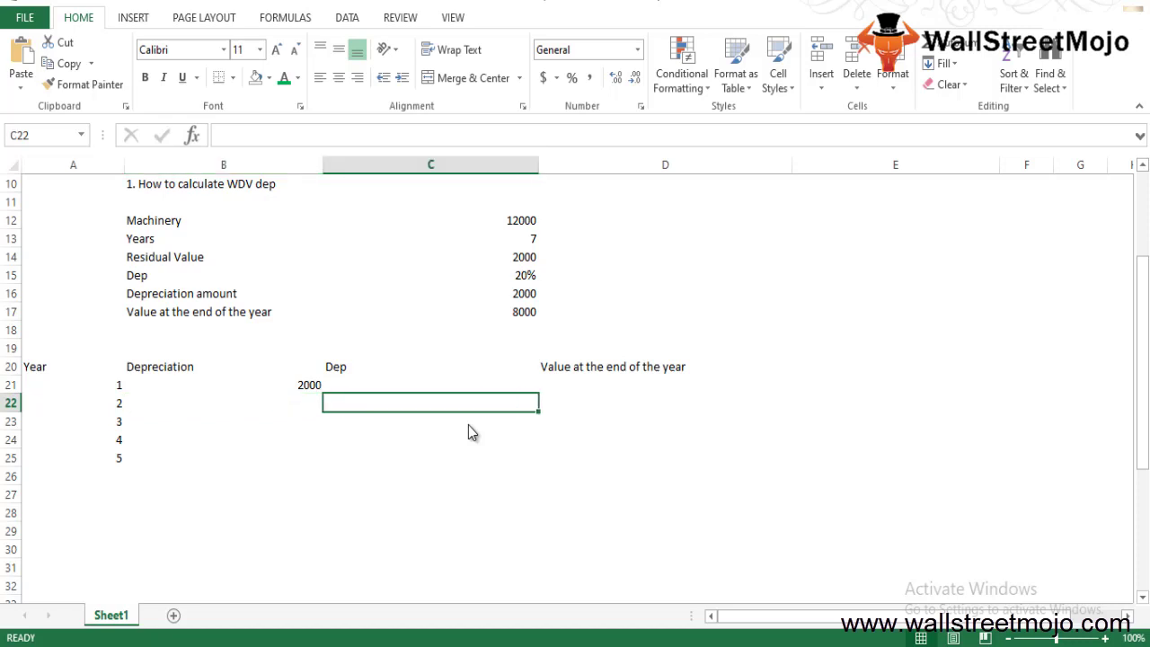
key("Up")
key("Left")
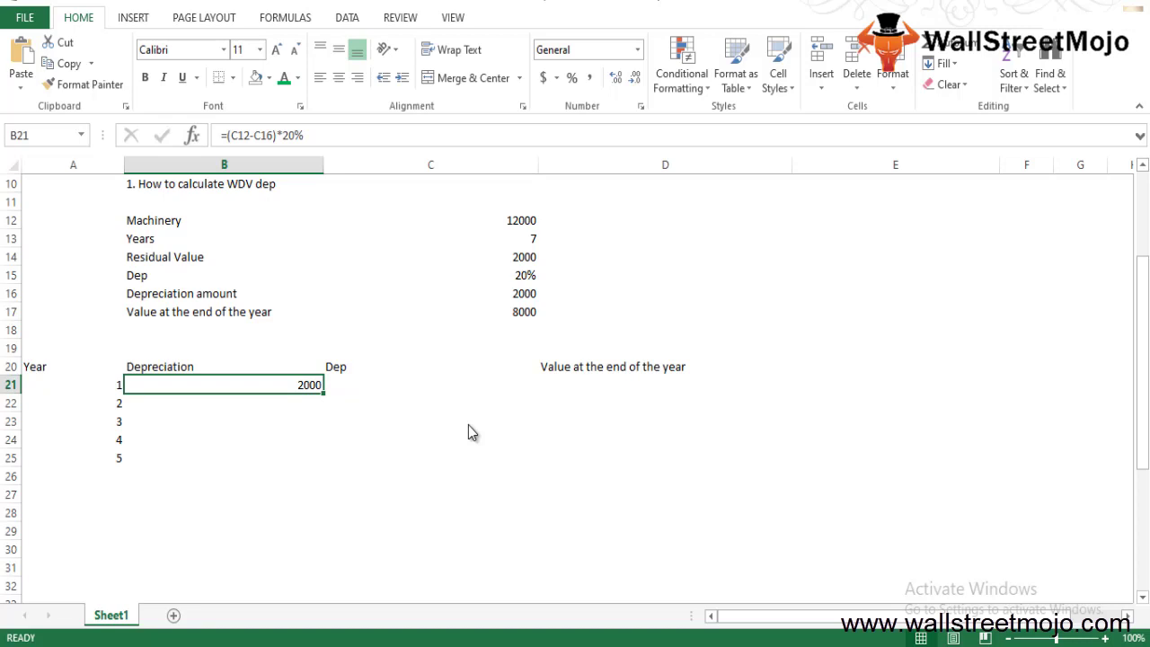
- Copy the year 1 depreciation formula from B21 into C21
key("Right")
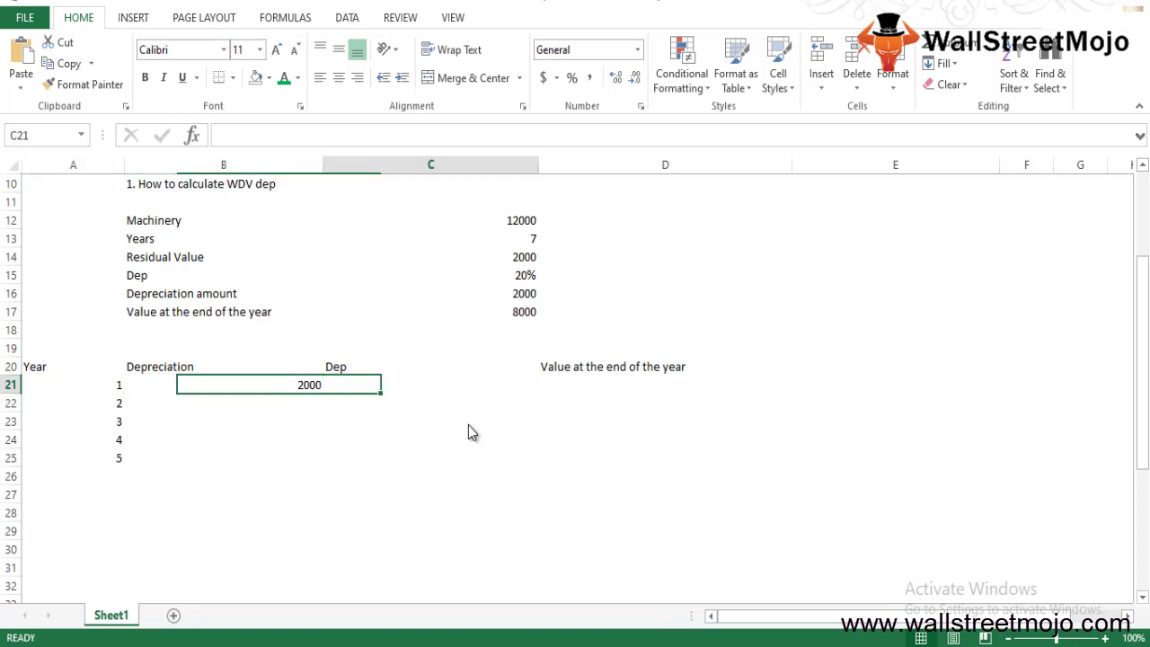
type("=")
key("Escape")
key("Left")
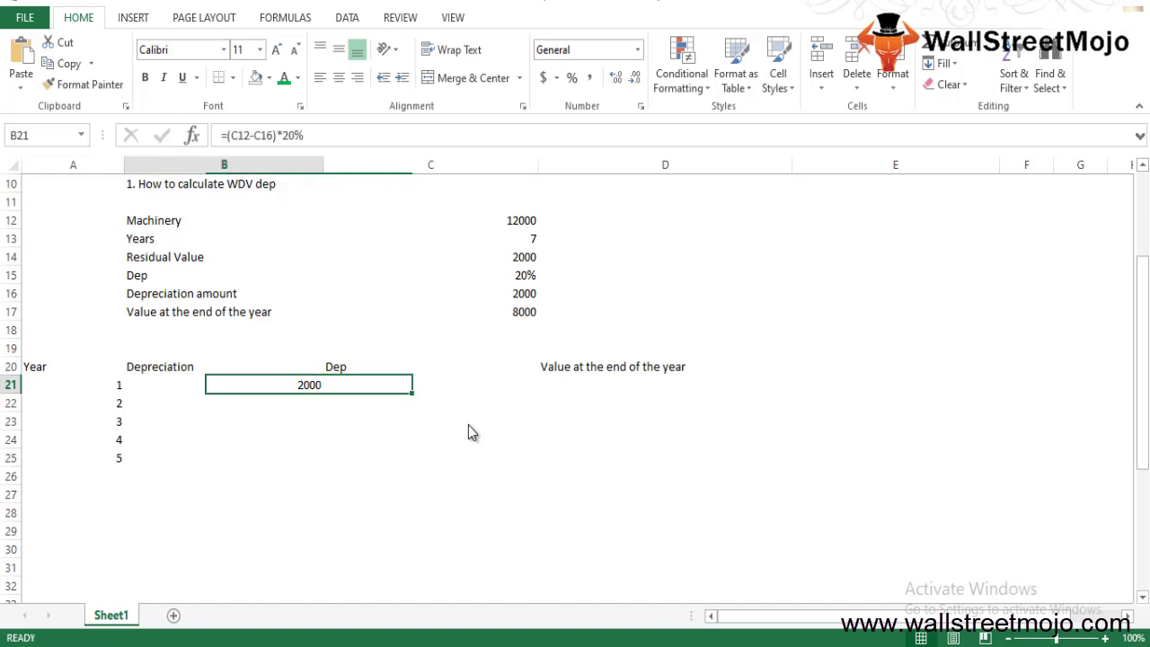
key("ctrl+c")
key("Right")
key("ctrl+v")
key("Left")
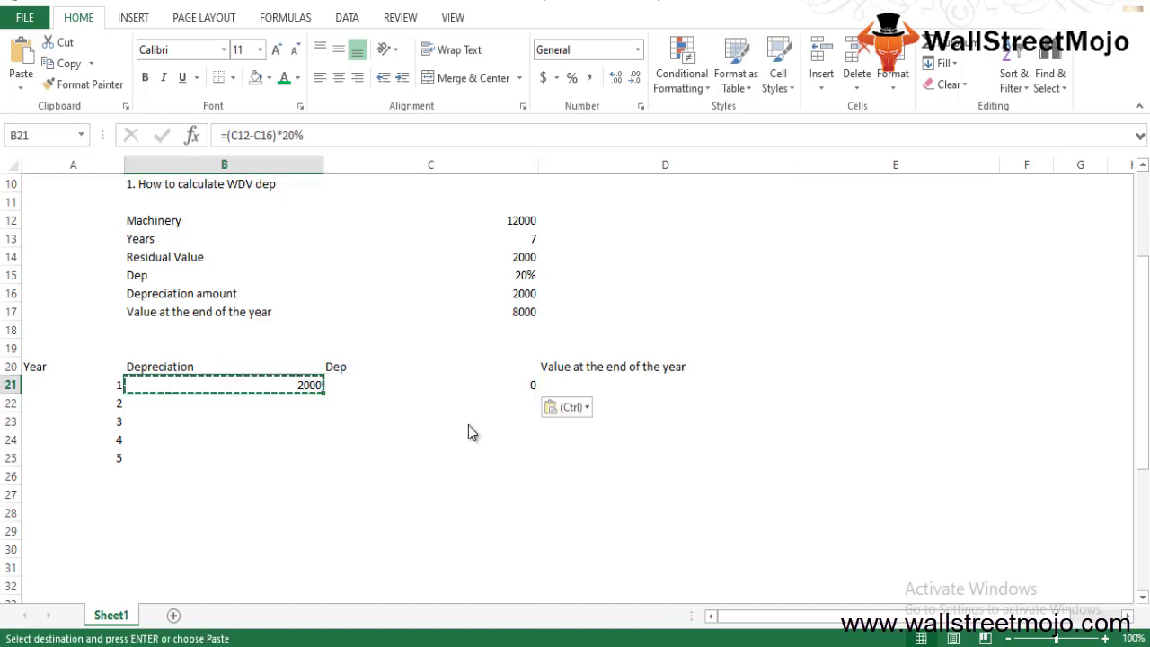
key("Up")
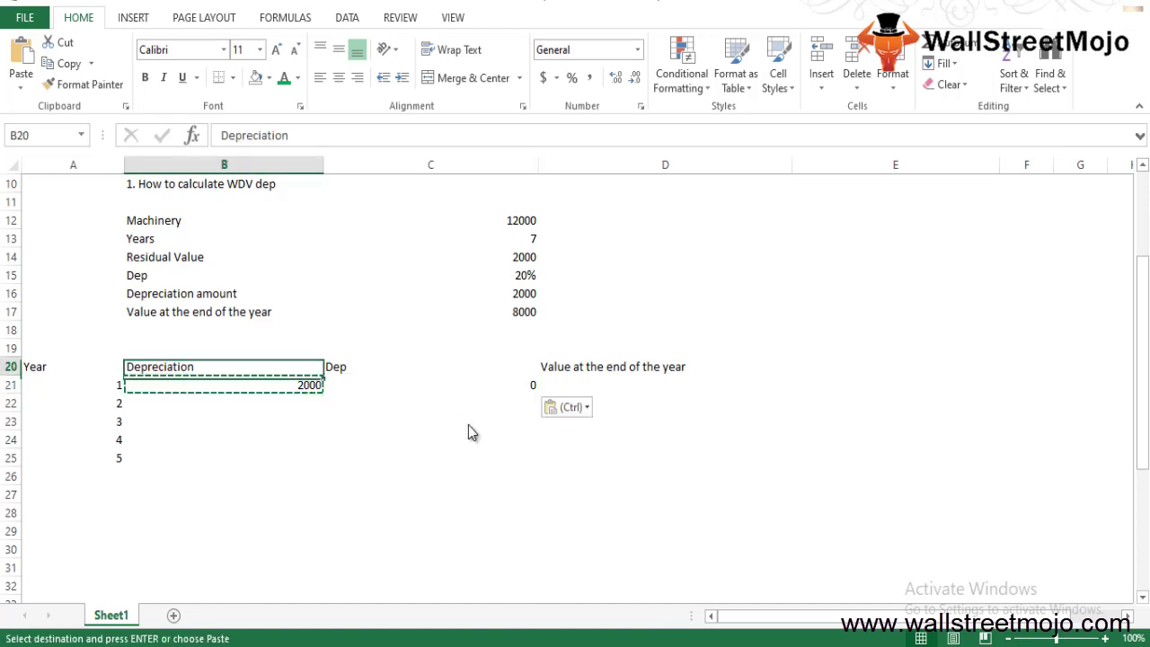
key("Right")
key("shift+Down")
key("Down")
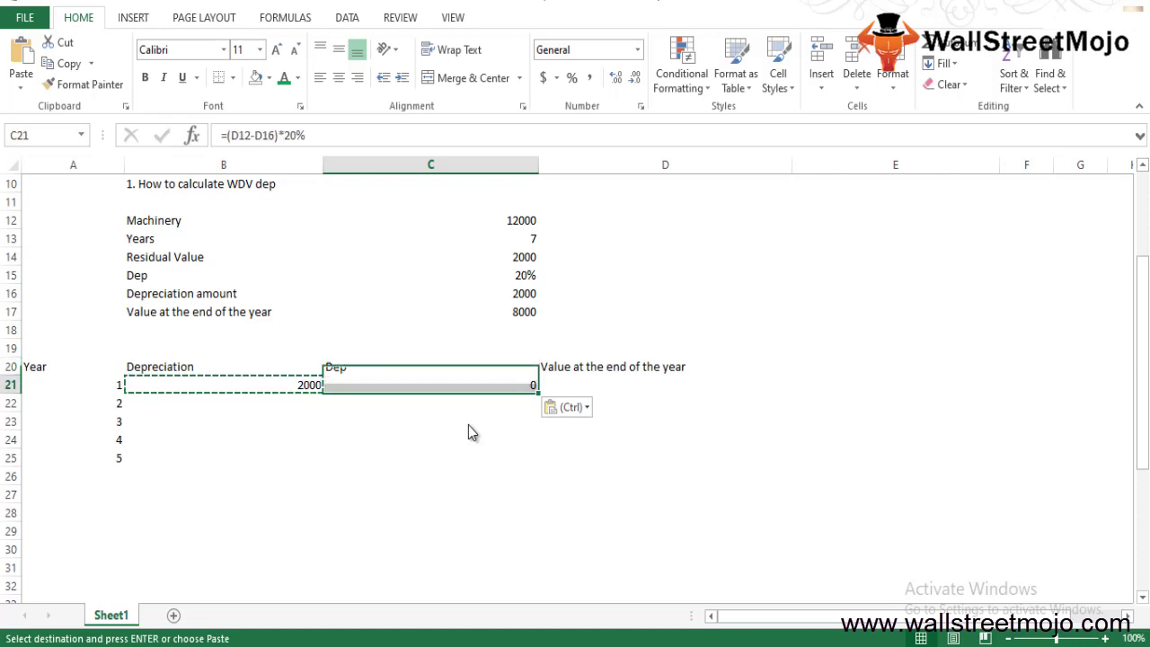
key("Down")
key("Up")
- Enter 8000 as year 1's end value in D21
key("Right")
type("=")
key("Left")
key("Left")
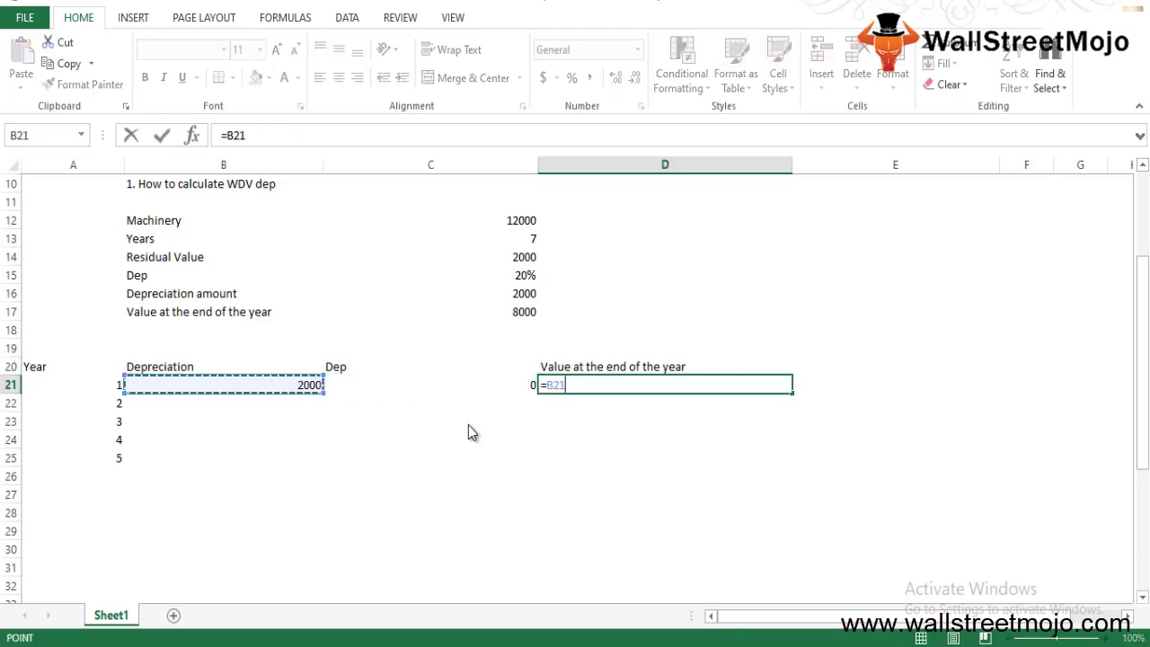
key("Up")
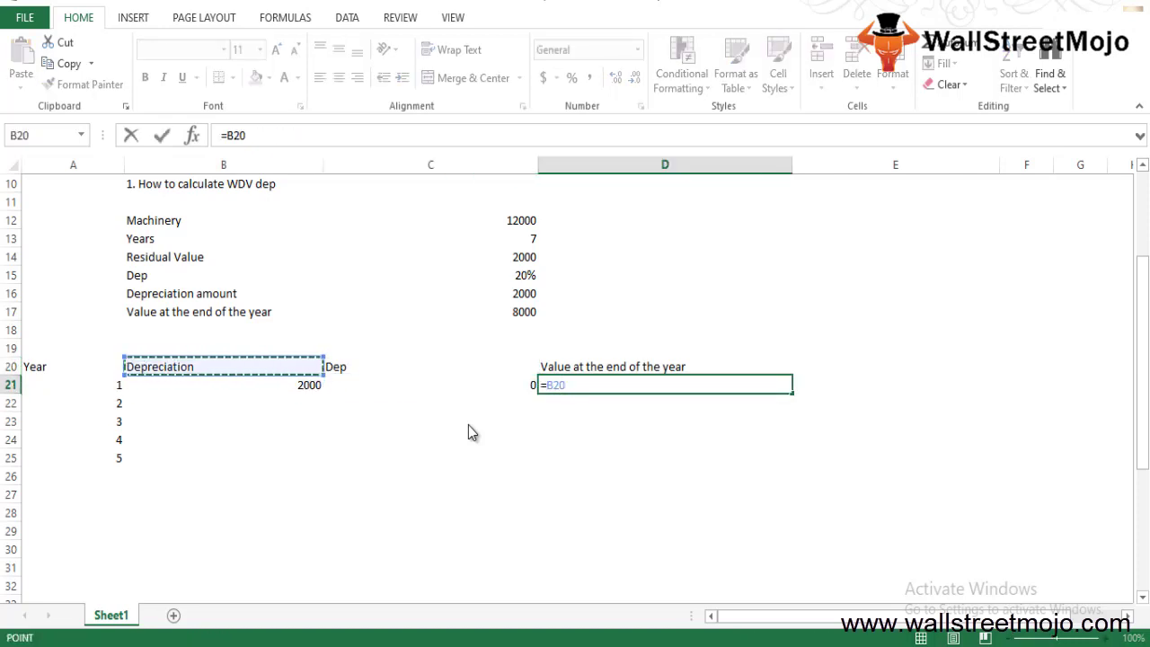
key("Escape")
type("=")
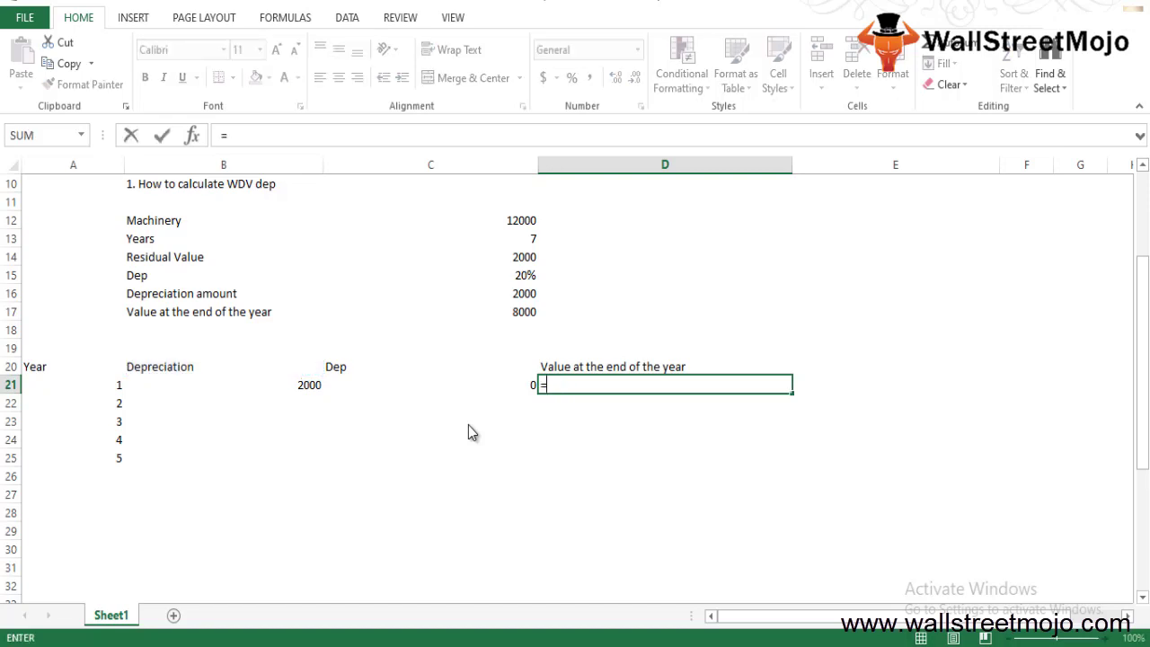
key("Escape")
key("Left")
key("Left")
key("Up")
key("Right")
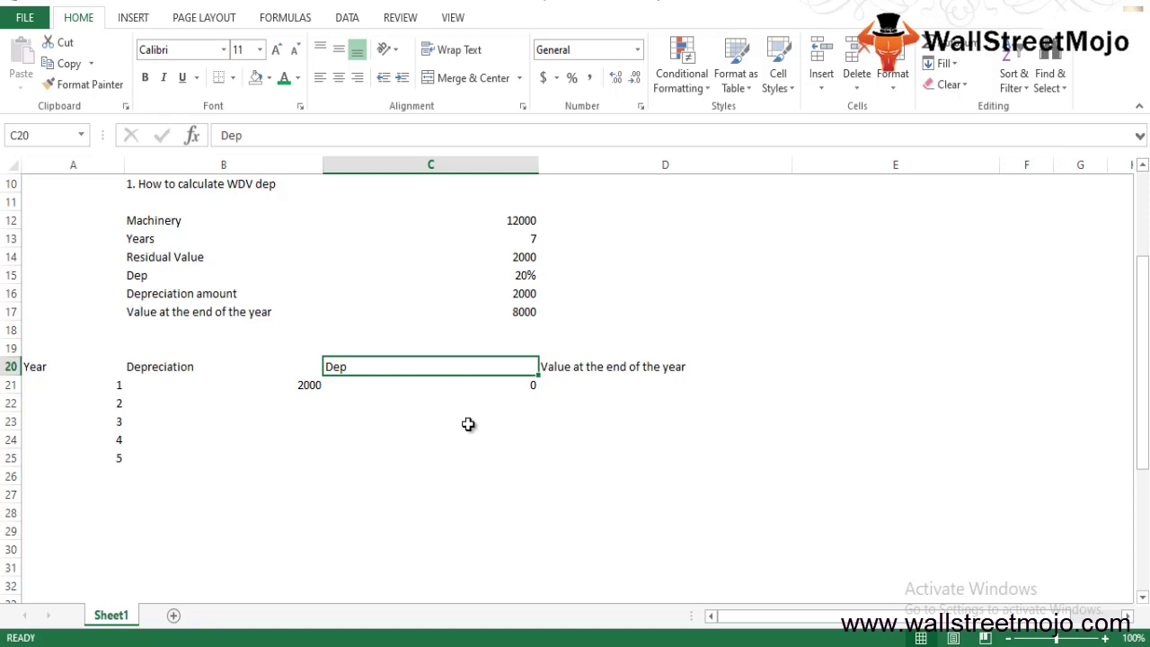
key("Down")
key("Down")
key("Left")
key("Up")
key("Right")
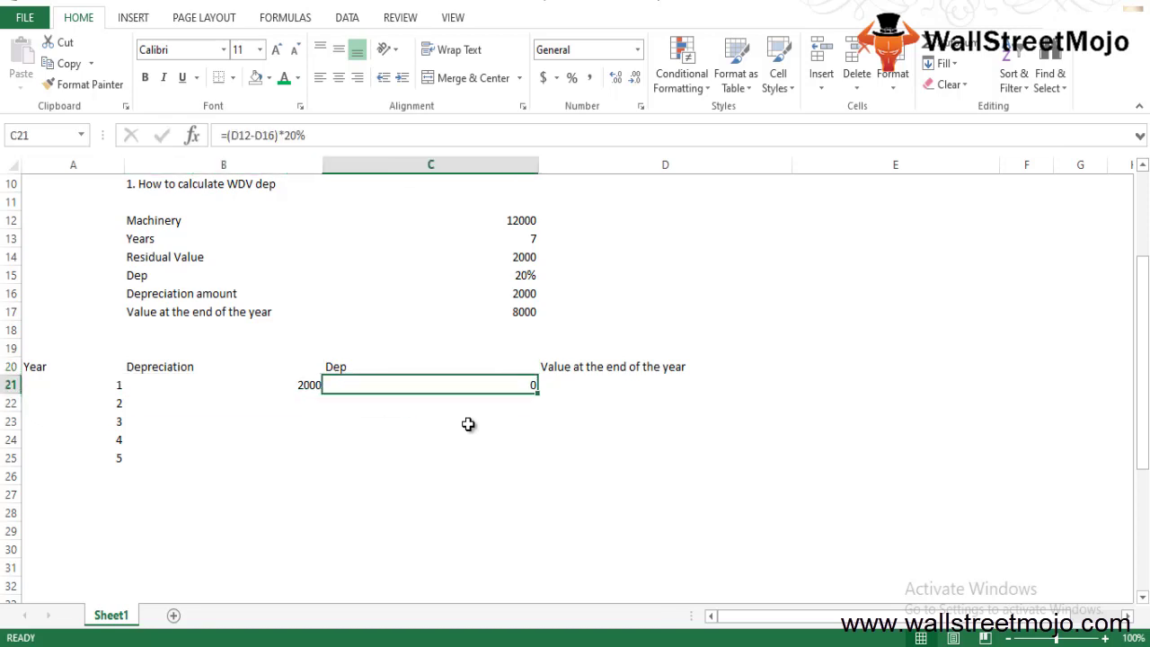
key("Right")
key("Right")
key("Left")
type("8000")
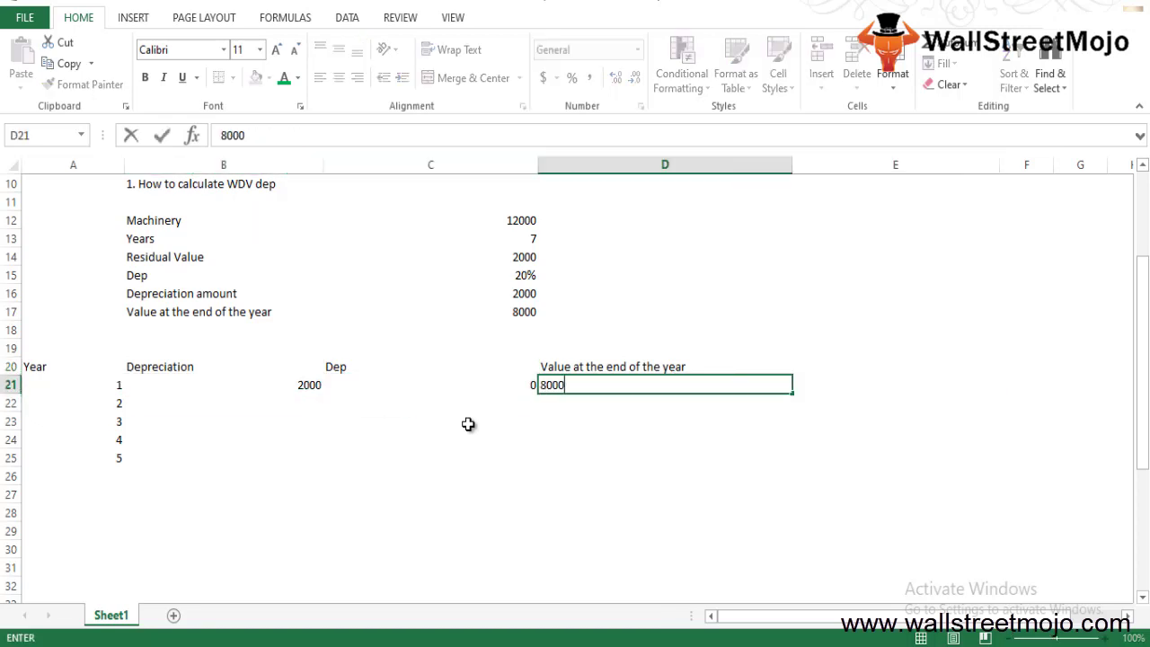
key("Return")
- Enter =D21*0.2 in B22 so year 2 depreciation is 1600
key("Left")
key("Left")
type("=")
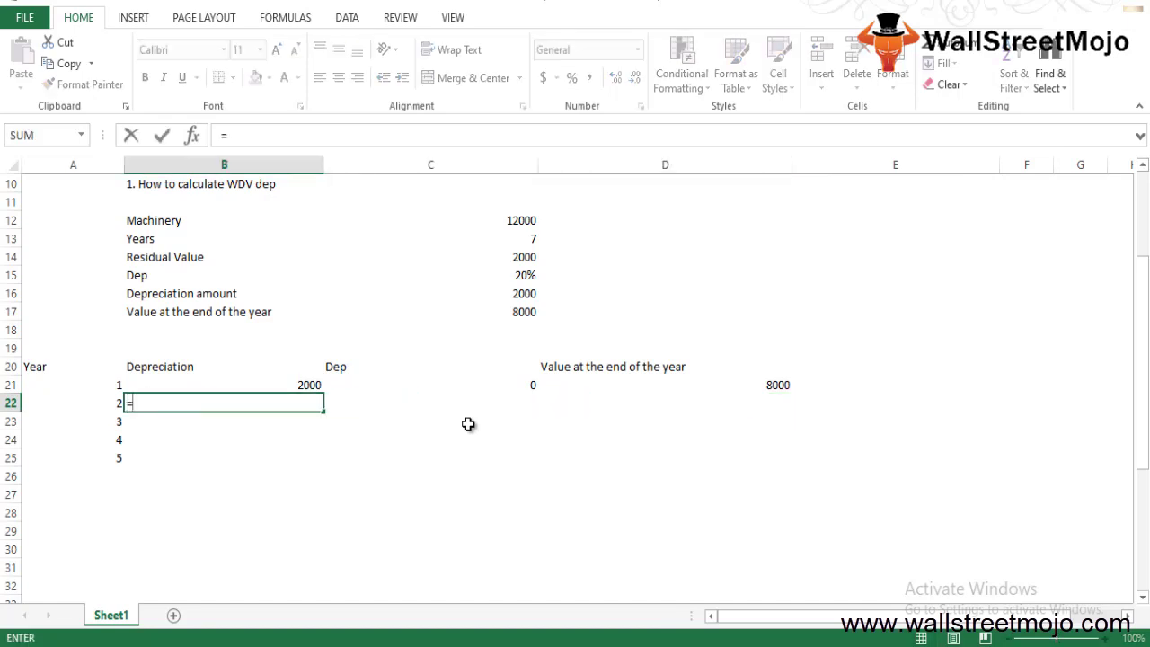
key("Up")
key("Right")
key("Right")
key("Up")
key("Down")
type("*")
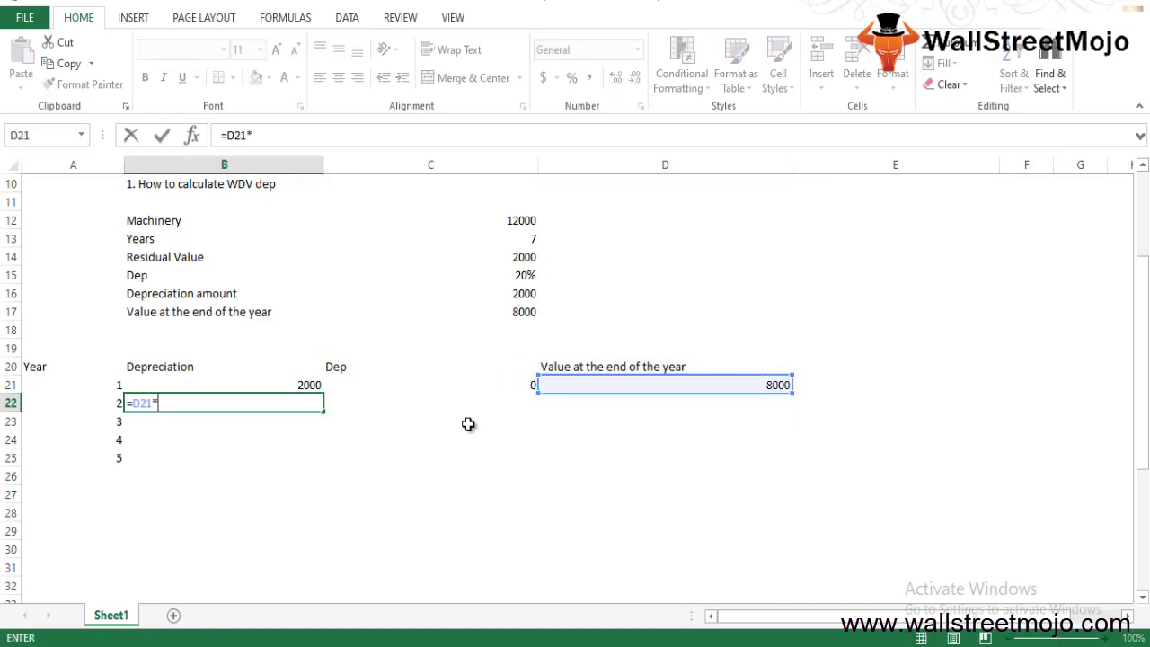
key("Return")
- Fill the depreciation formula down B22:B25 through year 5 and review it
key("Up")
key("shift+Down")
key("shift+Down")
key("shift+Down")
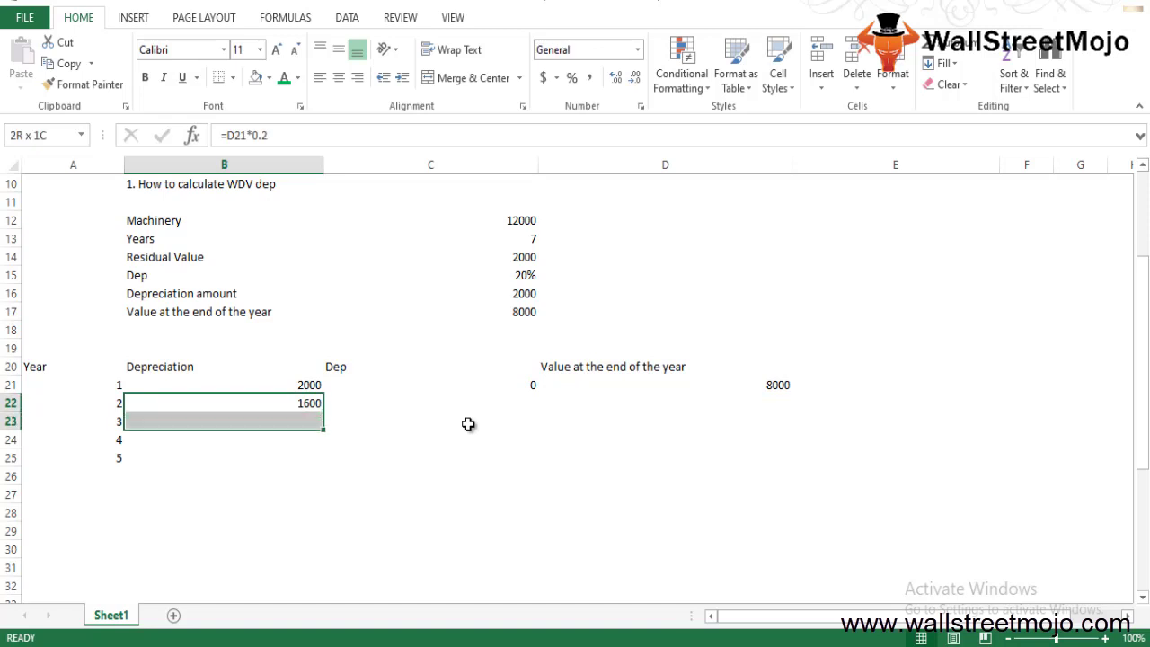
key("ctrl+d")
key("Down")
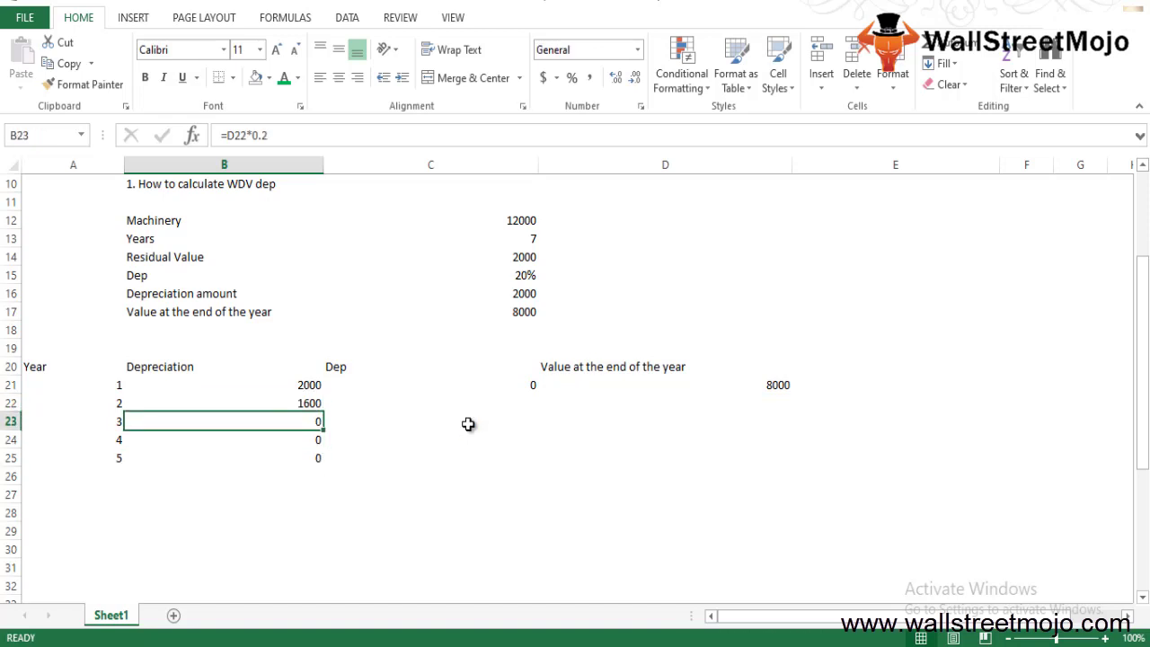
key("Up")
key("Right")
key("Up")
key("Down")
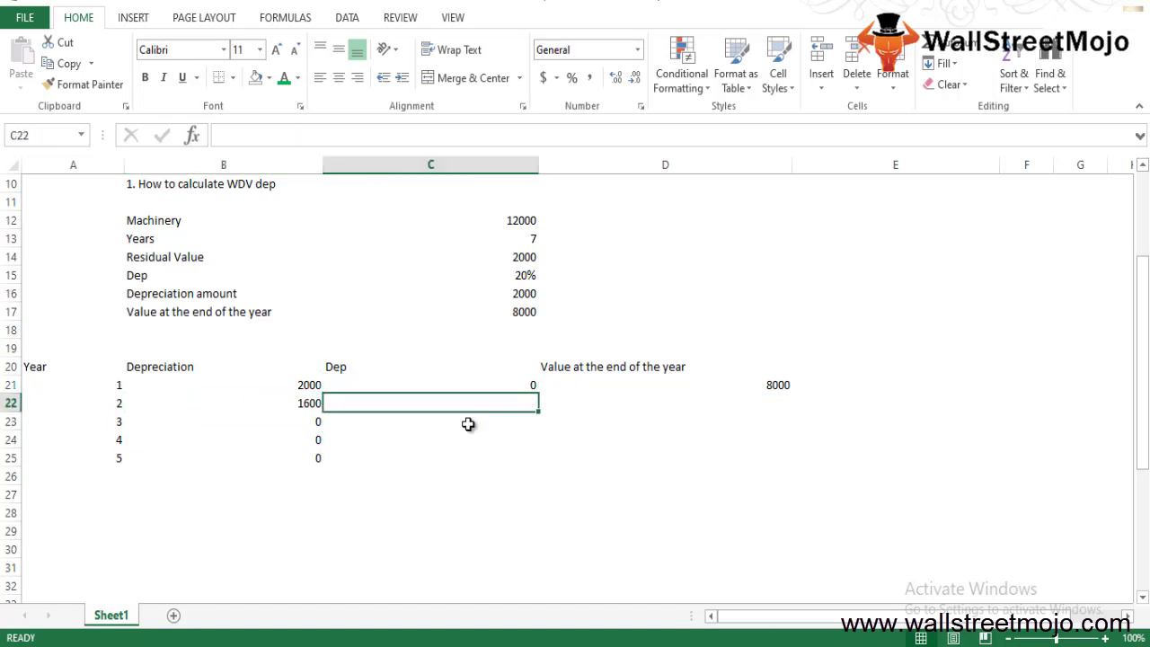
key("Left")
key("F2")
- Remove the Dep column cells C20:C25, shifting the table left
key("Escape")
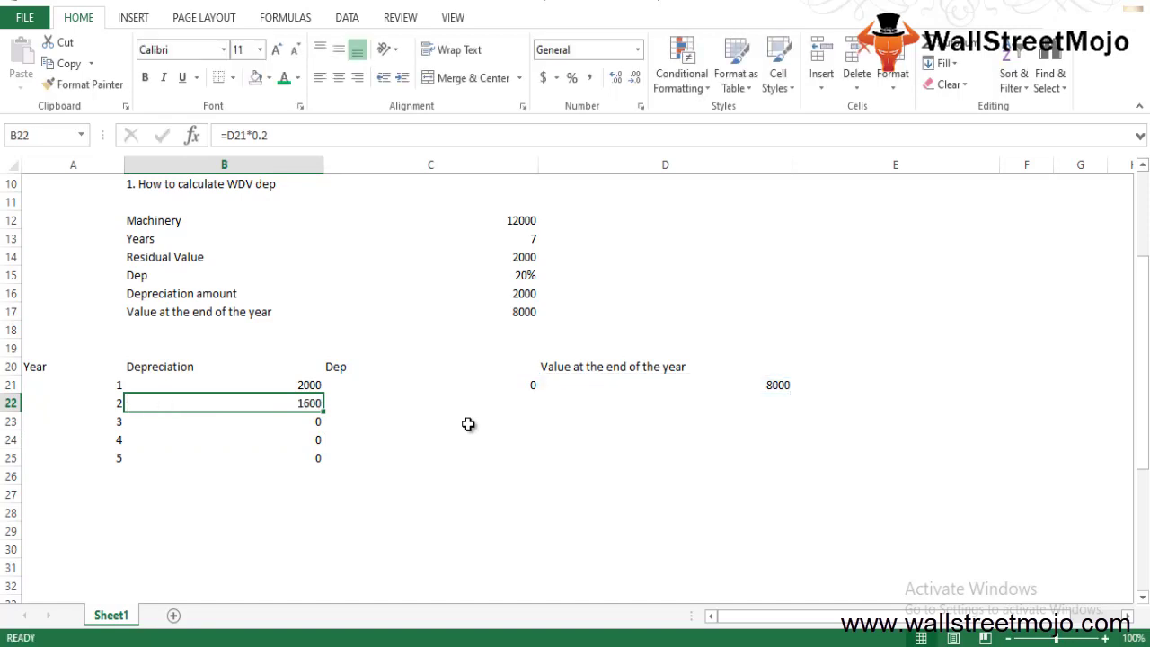
key("Up")
key("Up")
key("Right")
key("shift+Down")
key("shift+Down")
key("shift+Down")
key("shift+Down")
key("shift+Down")
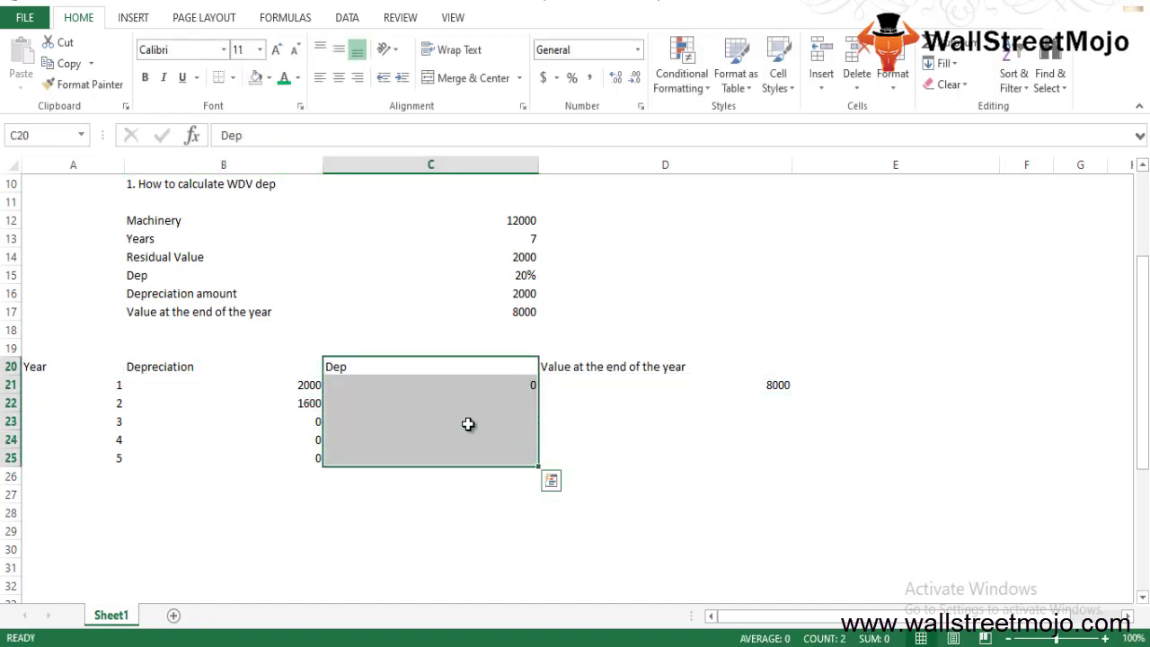
key("Right")
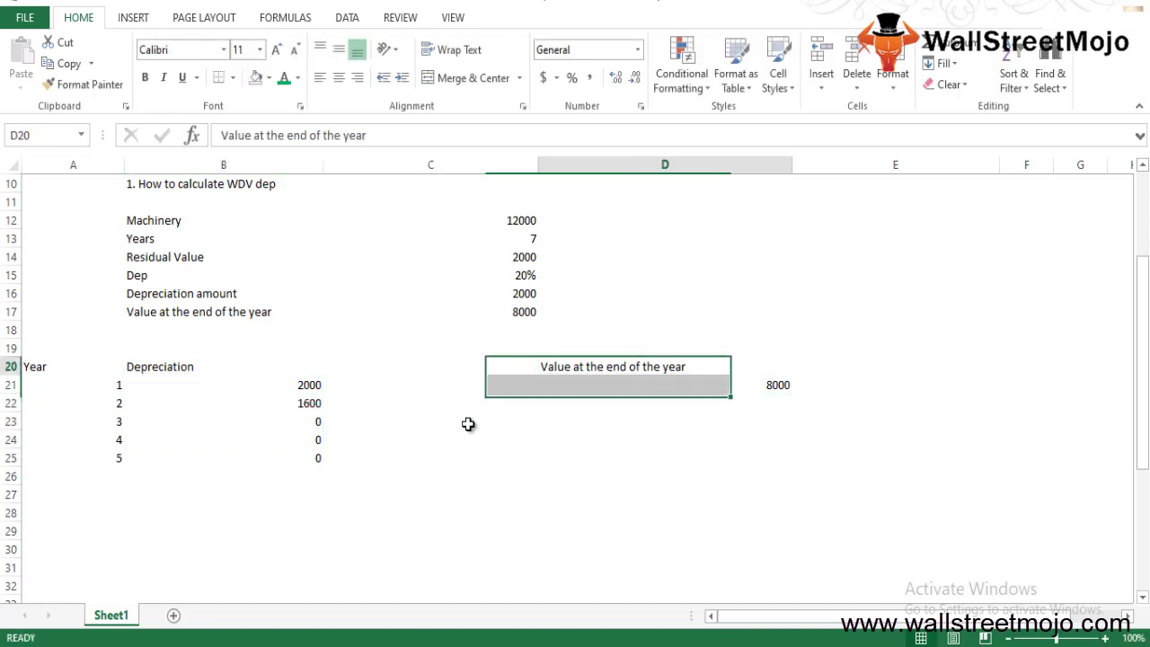
key("shift+Down")
key("shift+Down")
key("shift+Down")
key("shift+Down")
key("shift+Down")
key("ctrl+z")
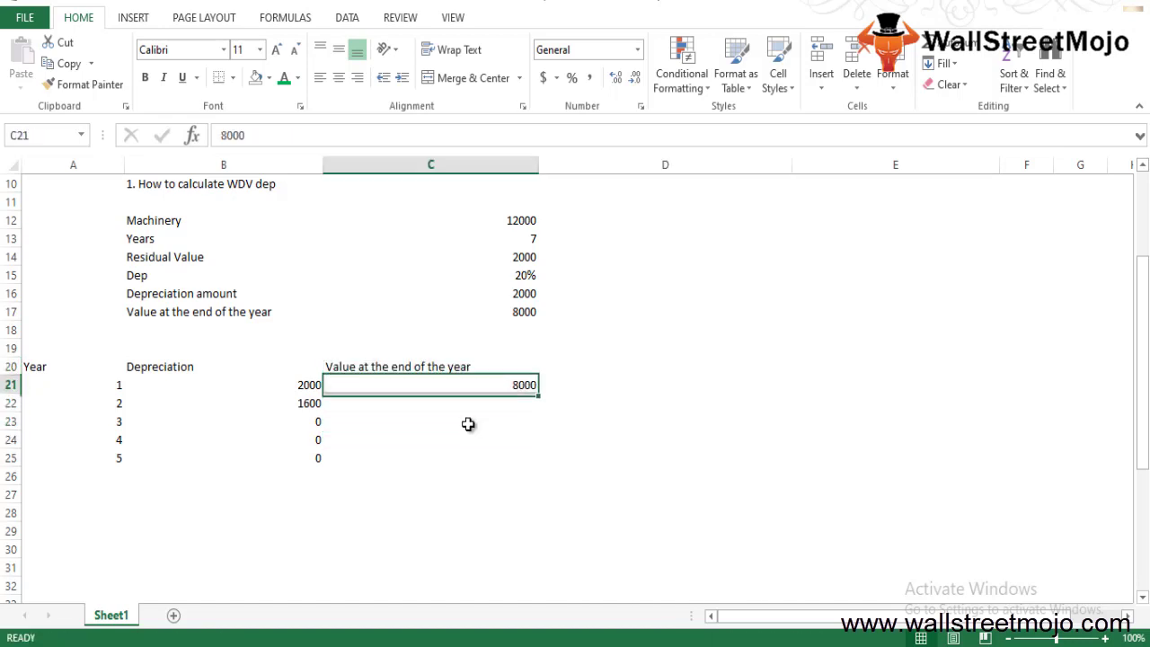
- Enter =C21-B22 in C22 and fill it down to year 5, ending at 3276.8
key("Down")
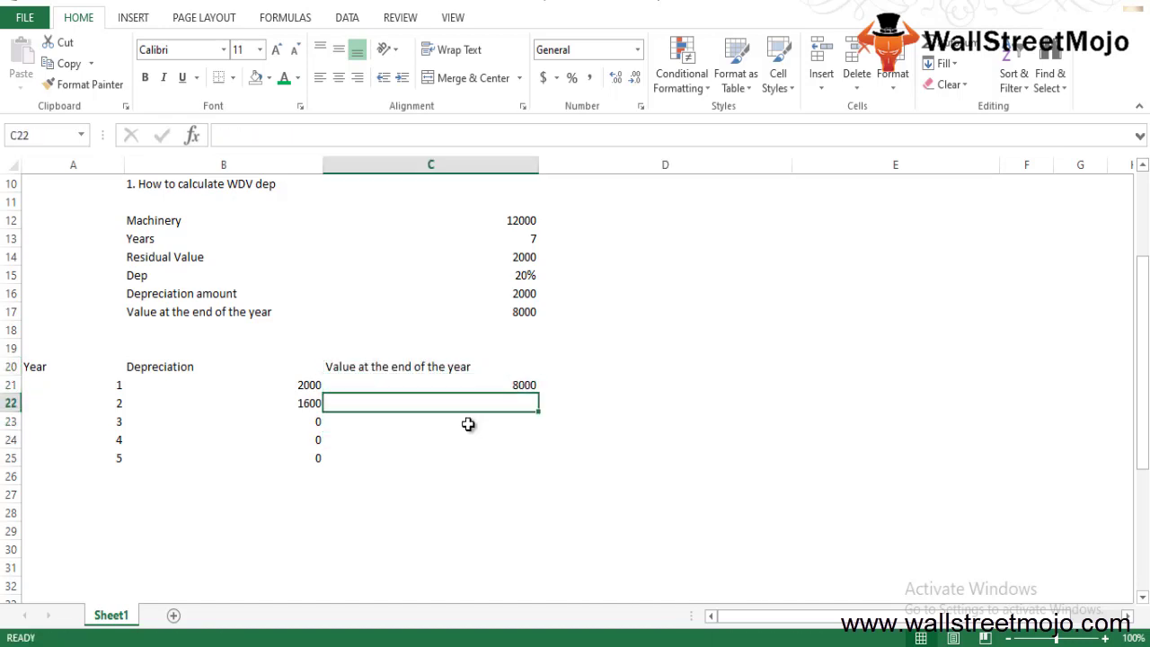
type("=")
key("Up")
type("-")
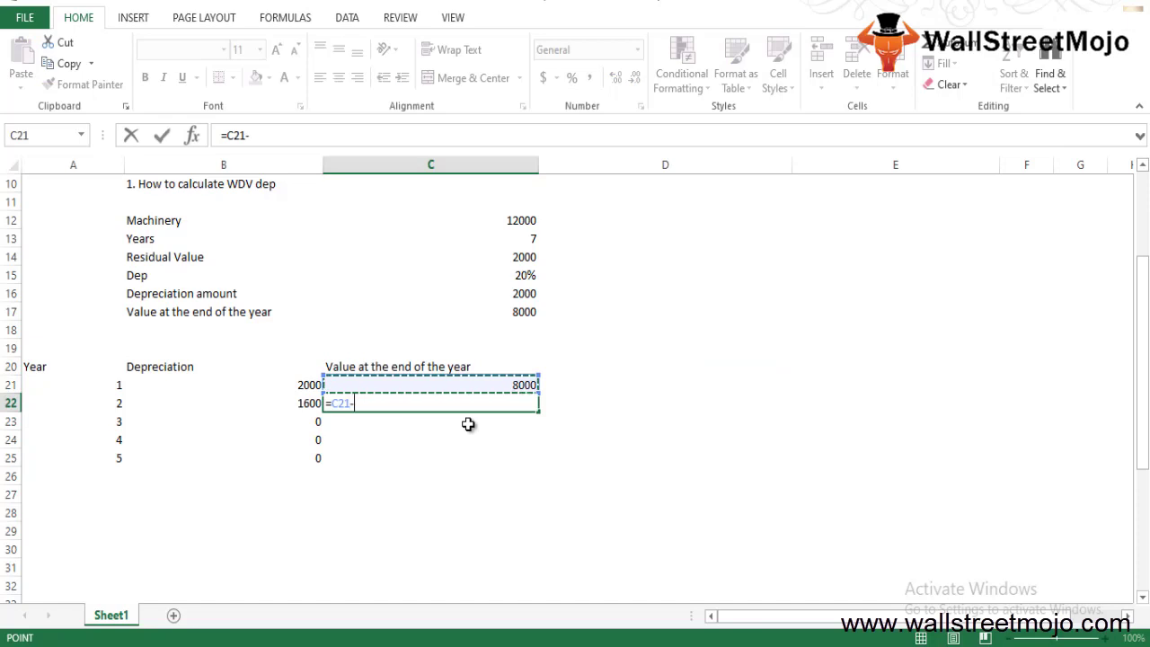
key("Left")
key("Return")
key("Up")
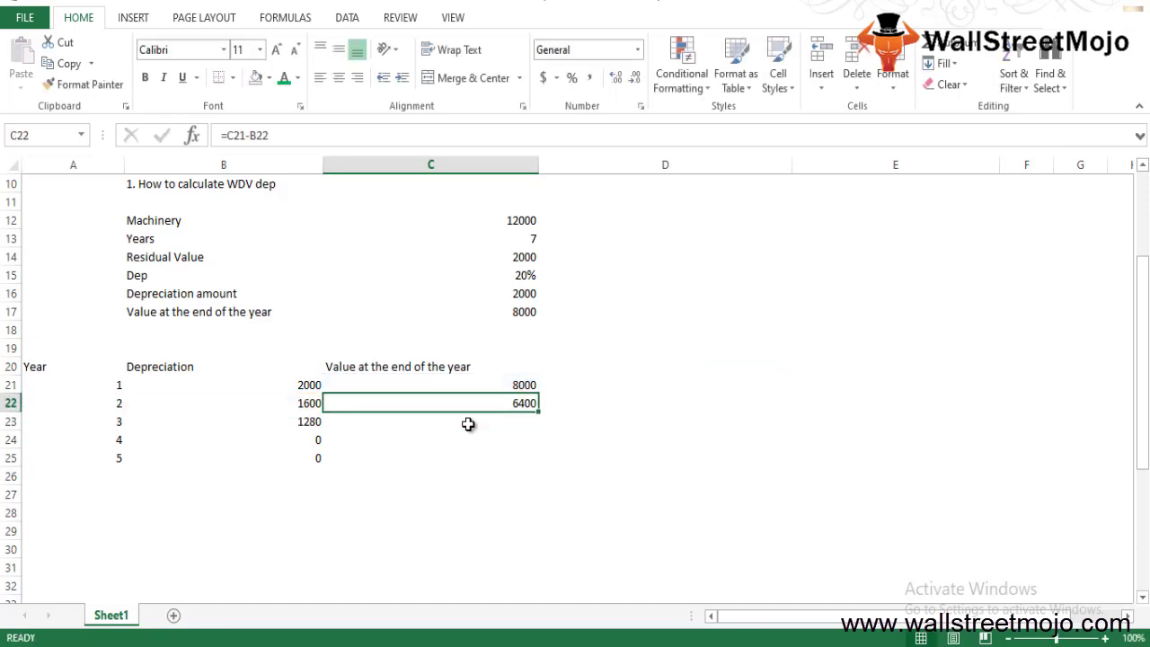
key("shift+Down")
key("shift+Down")
key("shift+Down")
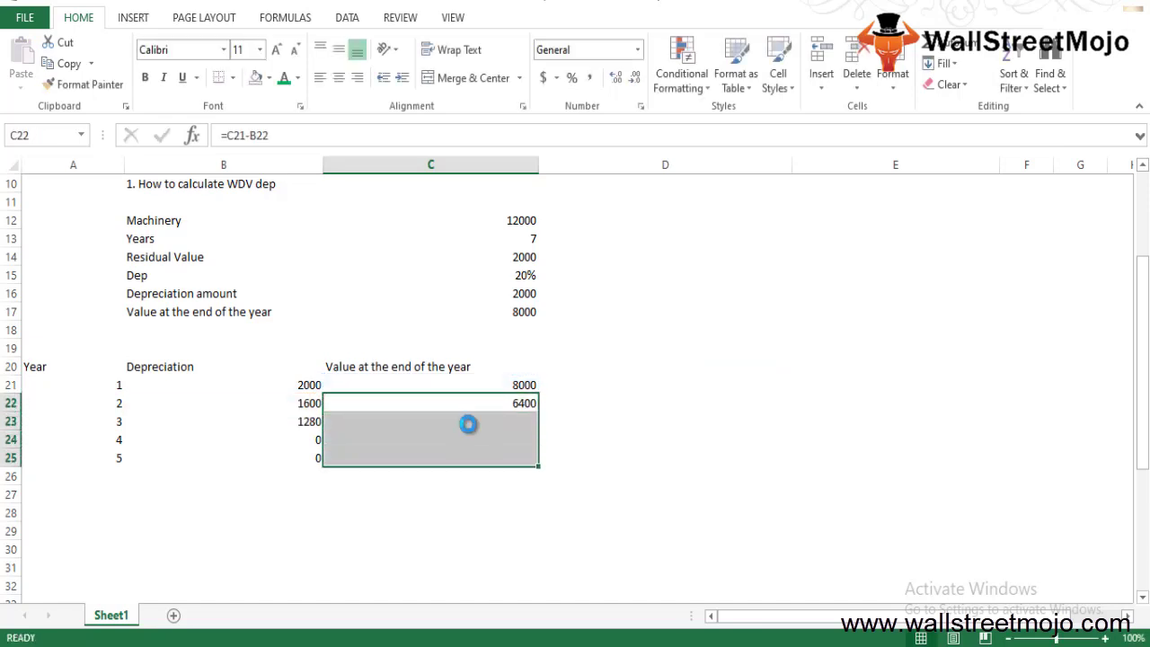
key("ctrl+d")
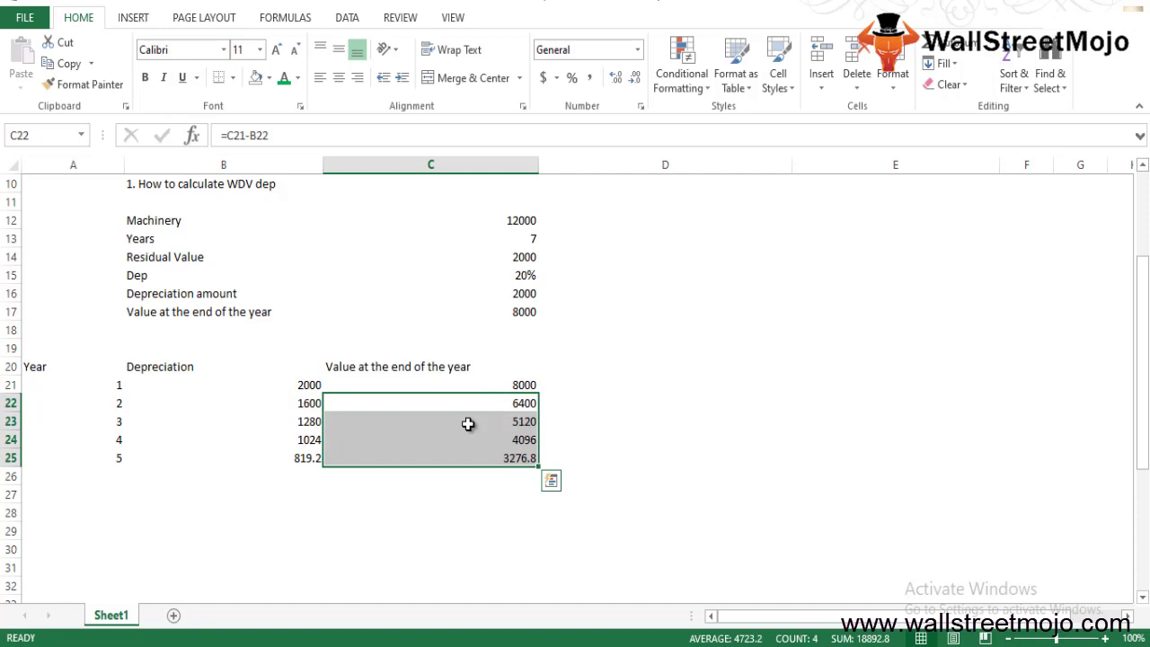
key("Left")
key("Up")
key("shift+Down")
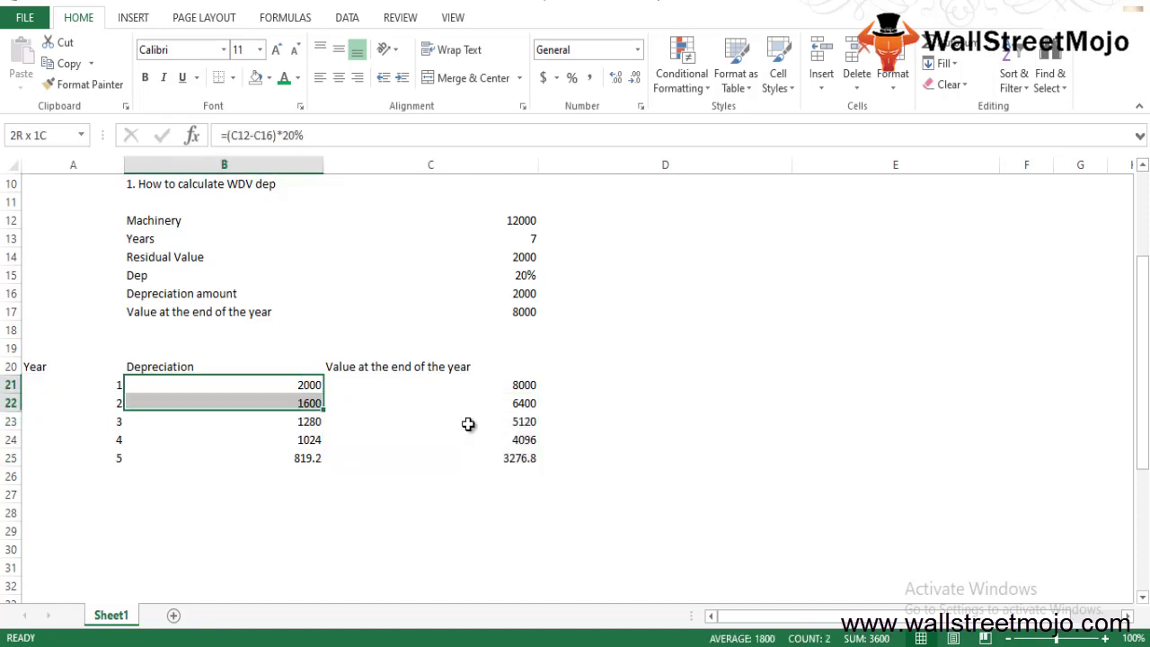
key("Down")
key("Down")
key("Down")
key("Down")
key("Down")
key("Down")
key("Down")
key("Down")
key("Down")
key("Down")
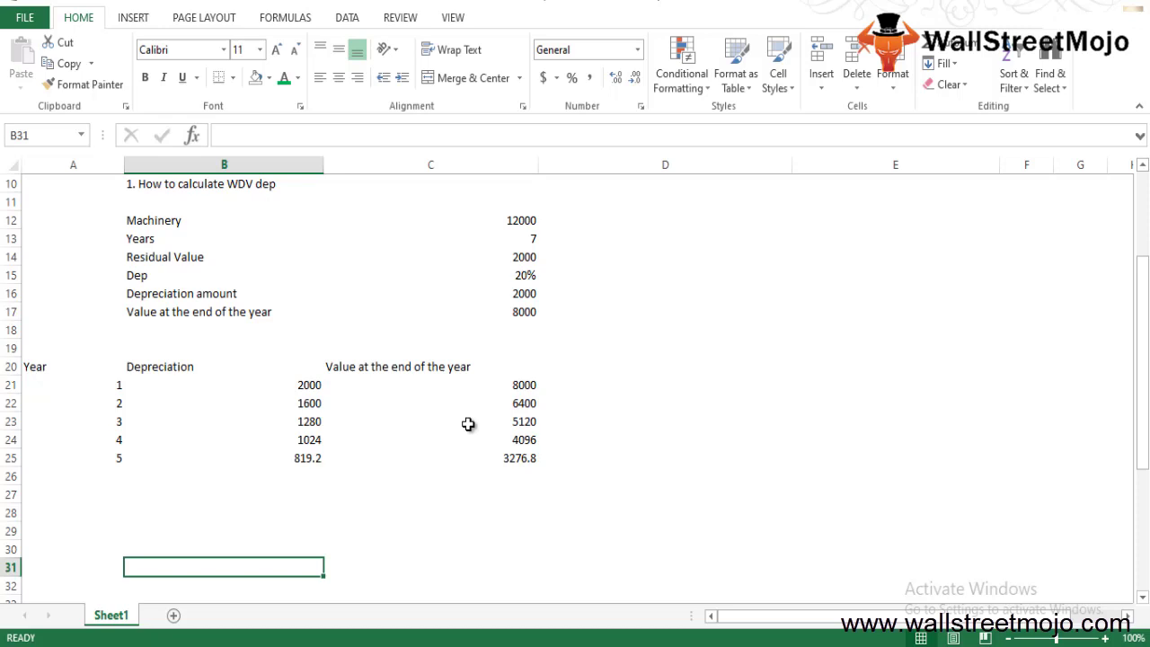
key("Right")
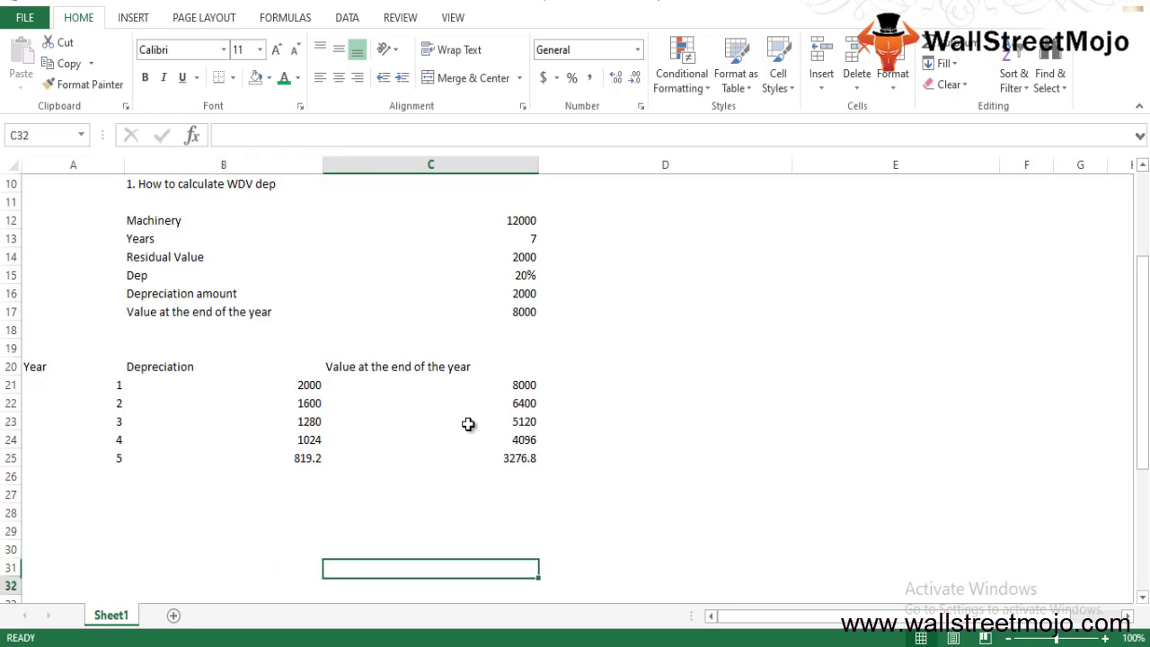
key("Up")
key("Up")
key("Up")
key("Up")
key("Up")
key("Up")
key("Up")
key("Left")
key("Up")
key("Up")
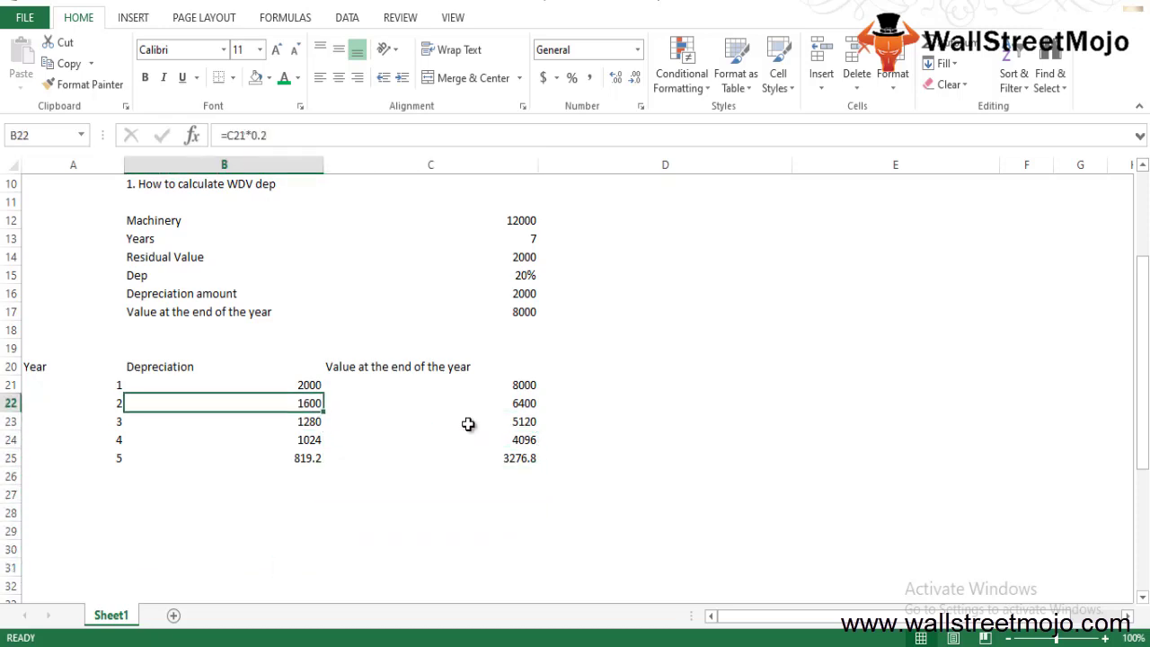
key("Up")
key("Down")
key("Down")
key("Down")
key("Down")
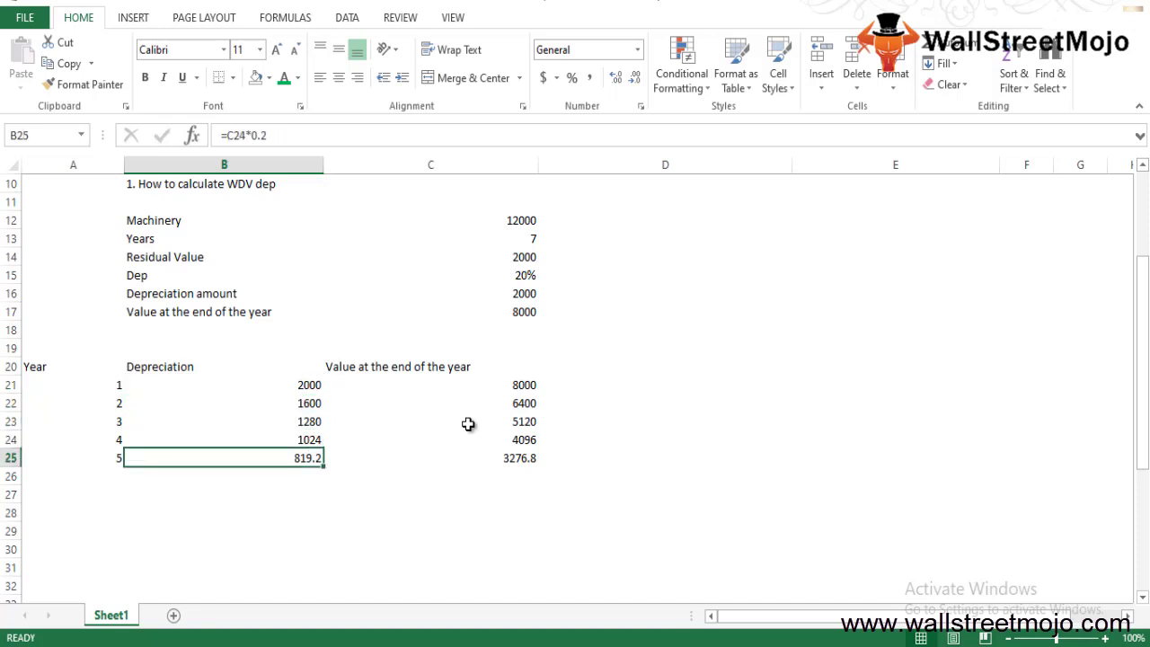
key("Down")
key("Down")
key("Down")
key("Down")
key("Down")
key("Down")
key("Down")
key("Down")
key("Down")
key("Down")
key("Down")
key("Down")
key("Down")
key("Down")
key("Down")
key("Down")
key("Down")
key("Down")
key("Down")
key("Down")
key("Down")
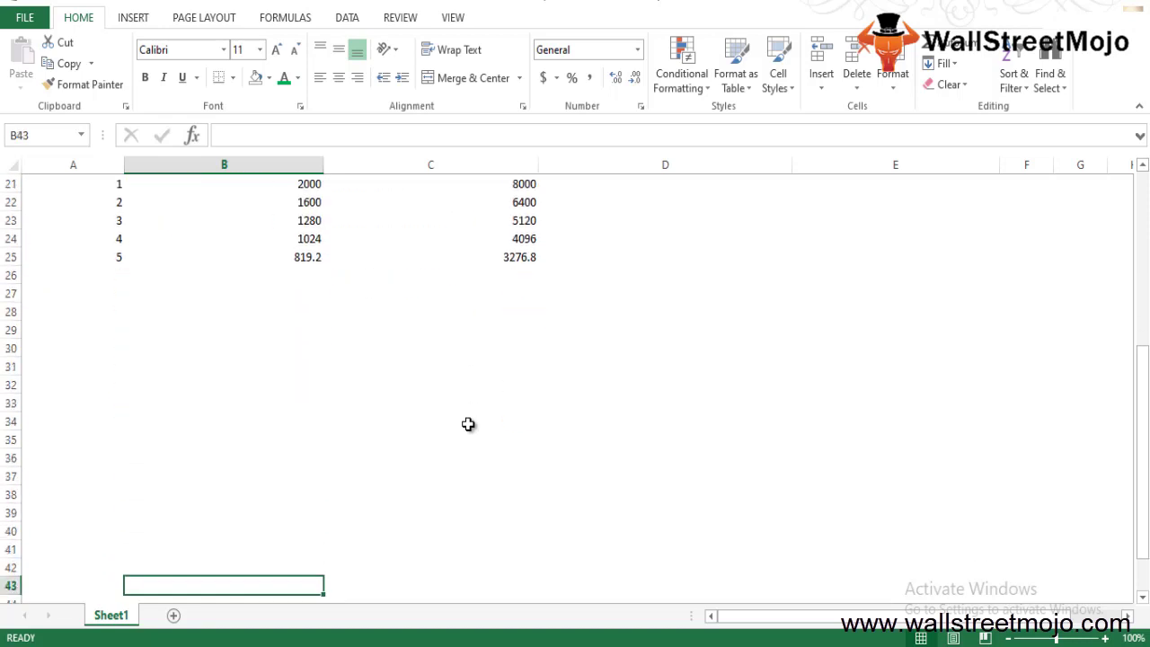
- Type the heading 'WDV vs SLM' in B28, correcting the typo
key("Up")
key("Up")
key("Up")
key("Up")
key("Up")
key("Up")
key("Up")
key("Up")
key("Up")
key("Up")
key("Up")
key("Up")
key("Up")
key("Up")
key("Up")
key("Up")
key("Up")
key("Up")
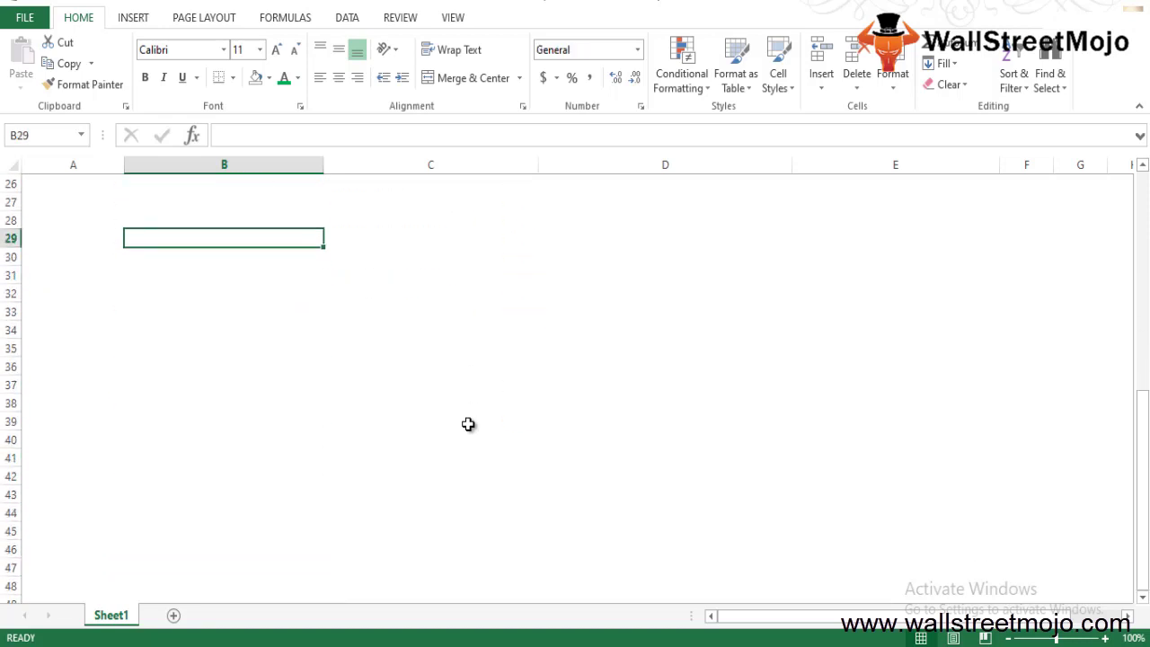
key("Up")
type("WDC")
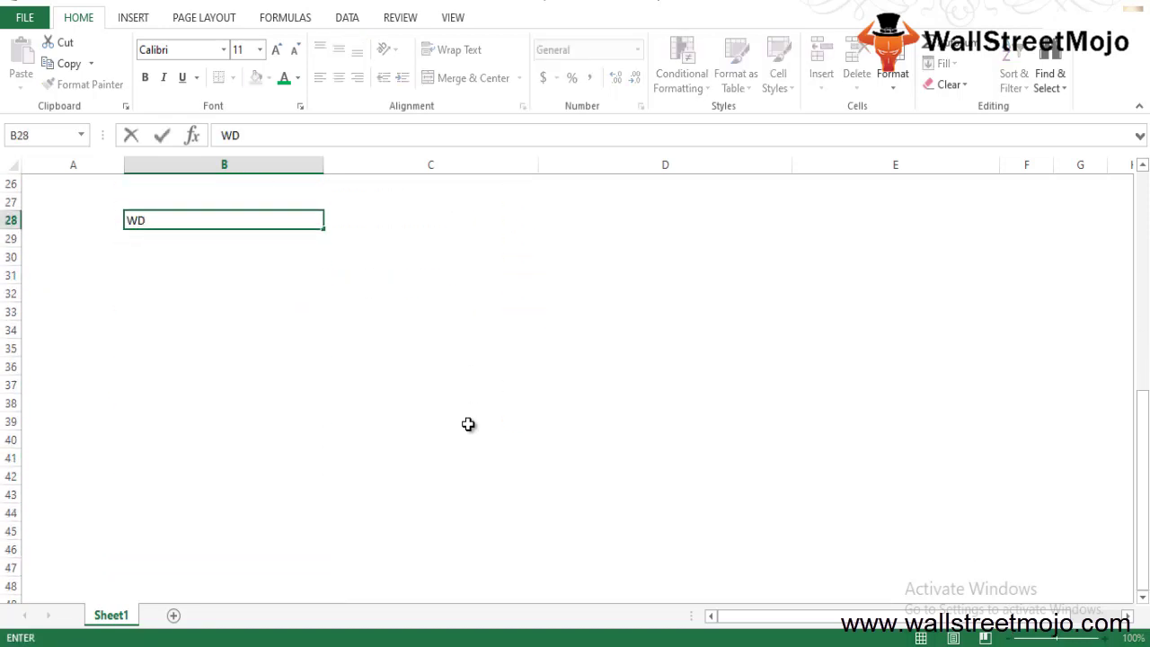
key("BackSpace")
type("V vs SLM")
key("Return")
key("Return")
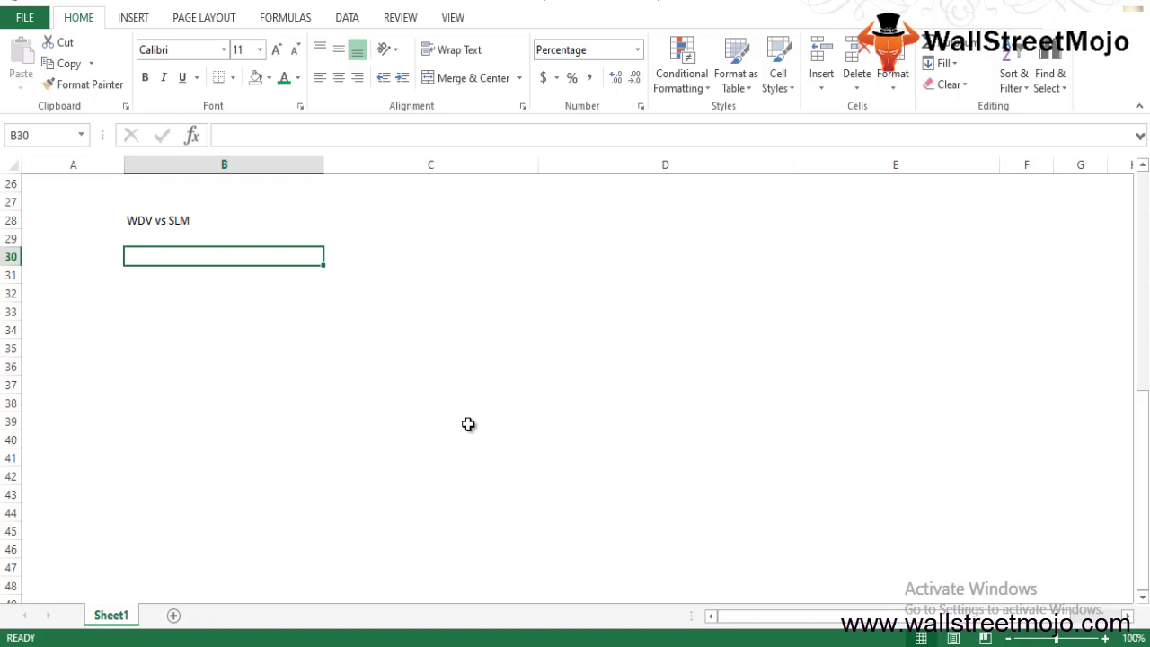
key("Down")
key("Up")
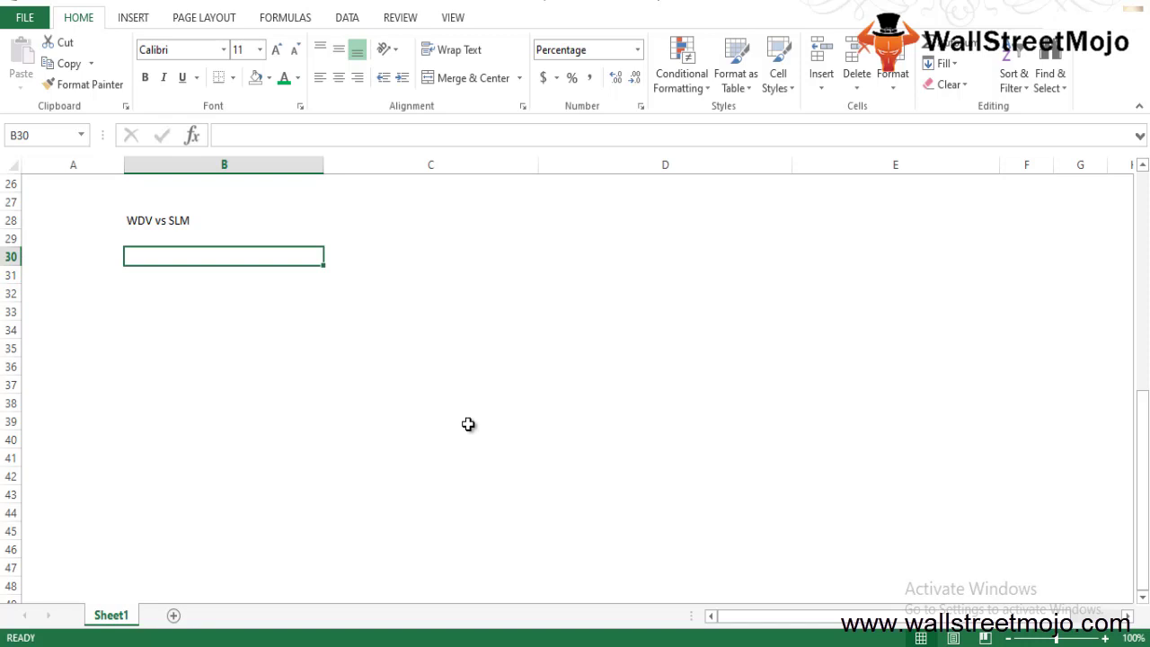
- Enter Machinery 25000 and Useful life 5 in rows 30–31
type("Machinery")
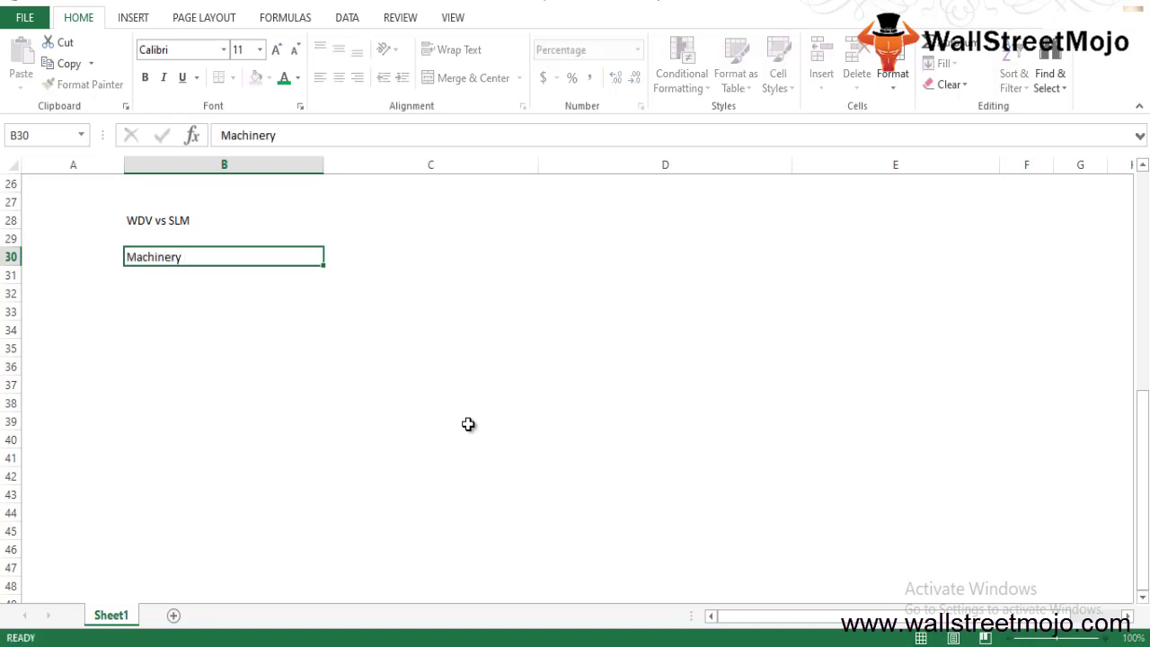
key("Tab")
type("25000")
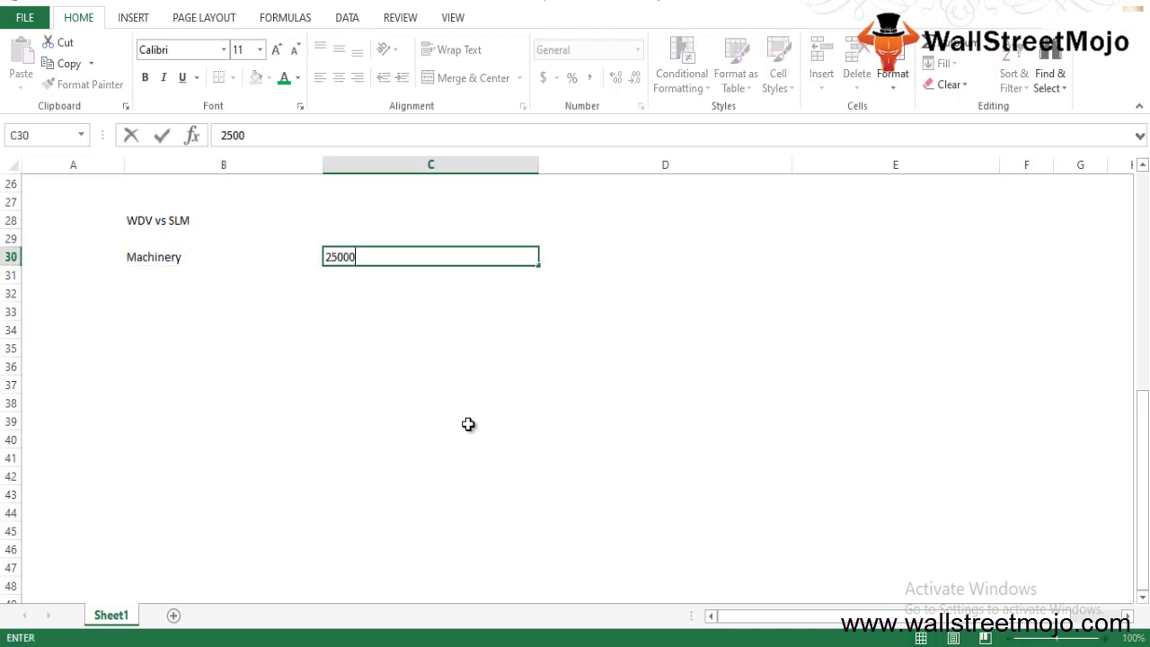
key("Return")
key("Left")
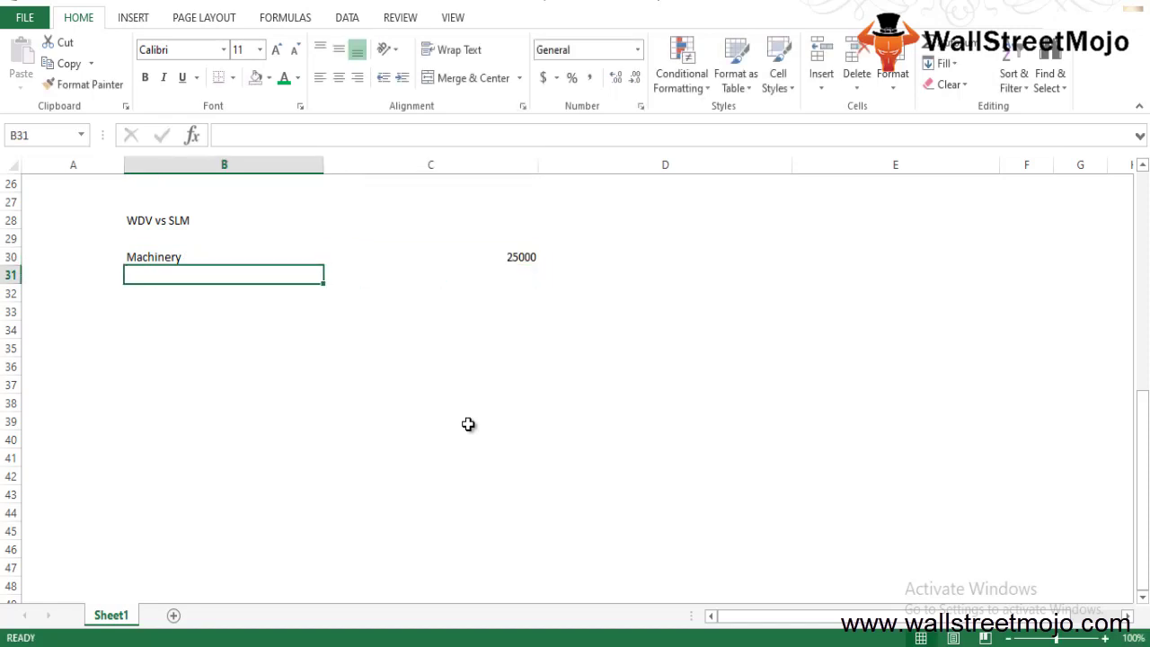
type("Usef")
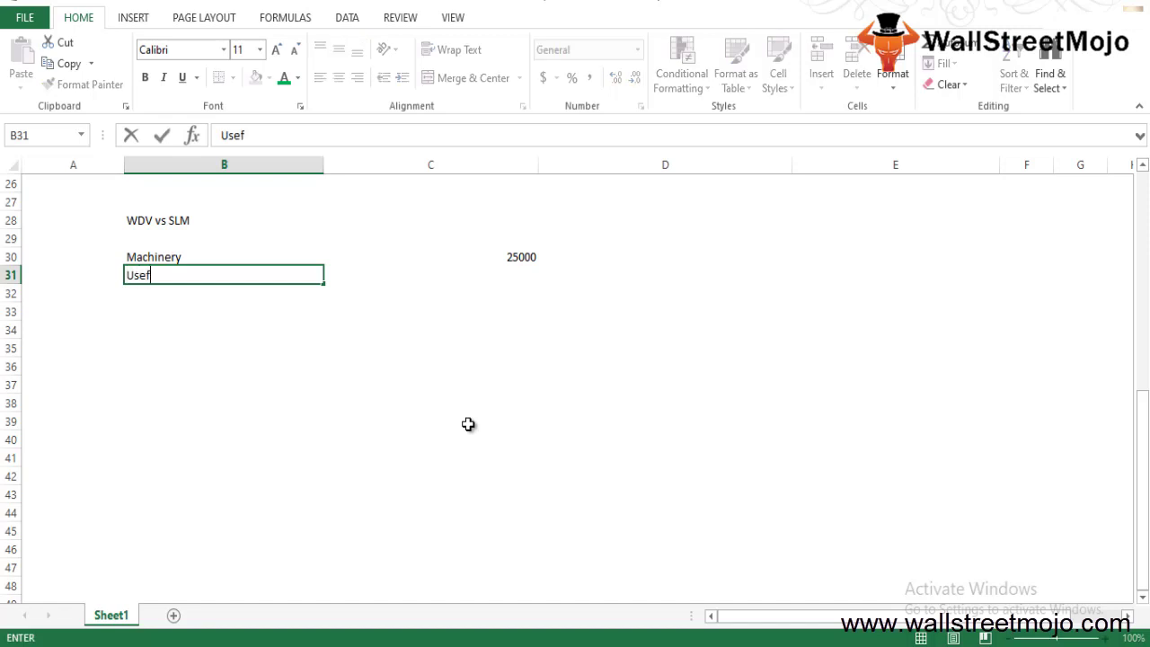
type("ul life")
key("Return")
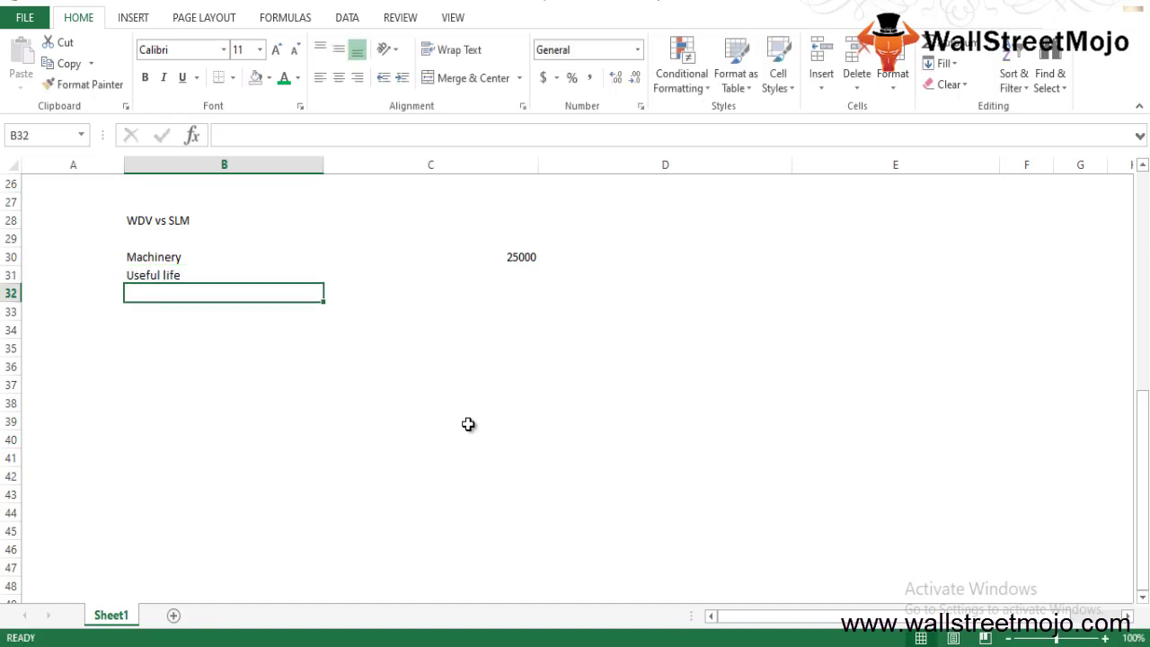
key("Up")
key("Right")
type("5")
key("Return")
key("Left")
- Add Residual value with 5000 in row 32, correcting the initial 5
type("I")
key("BackSpace")
type("Resid")
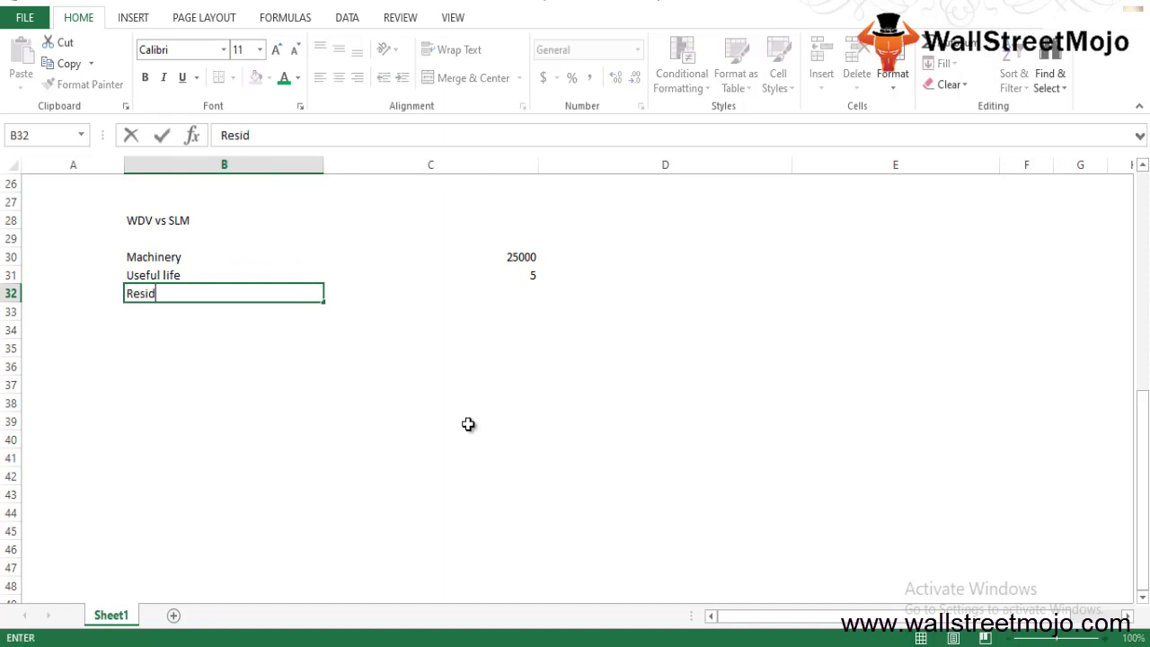
type("ual value")
key("Return")
key("Up")
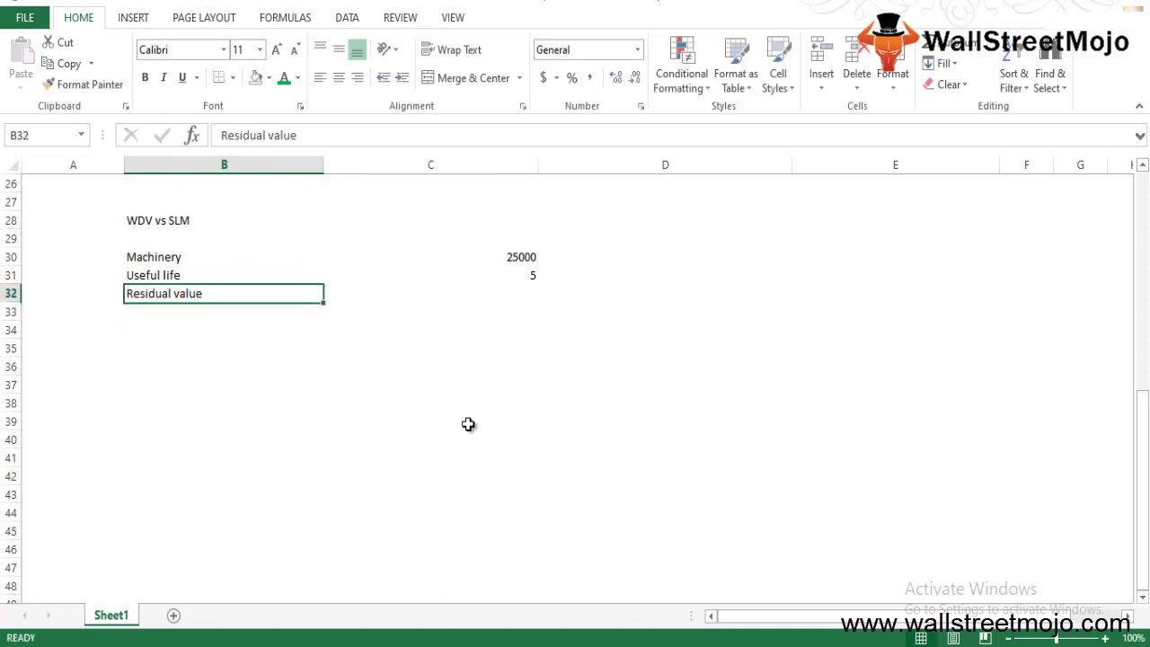
key("Right")
type("5")
key("Return")
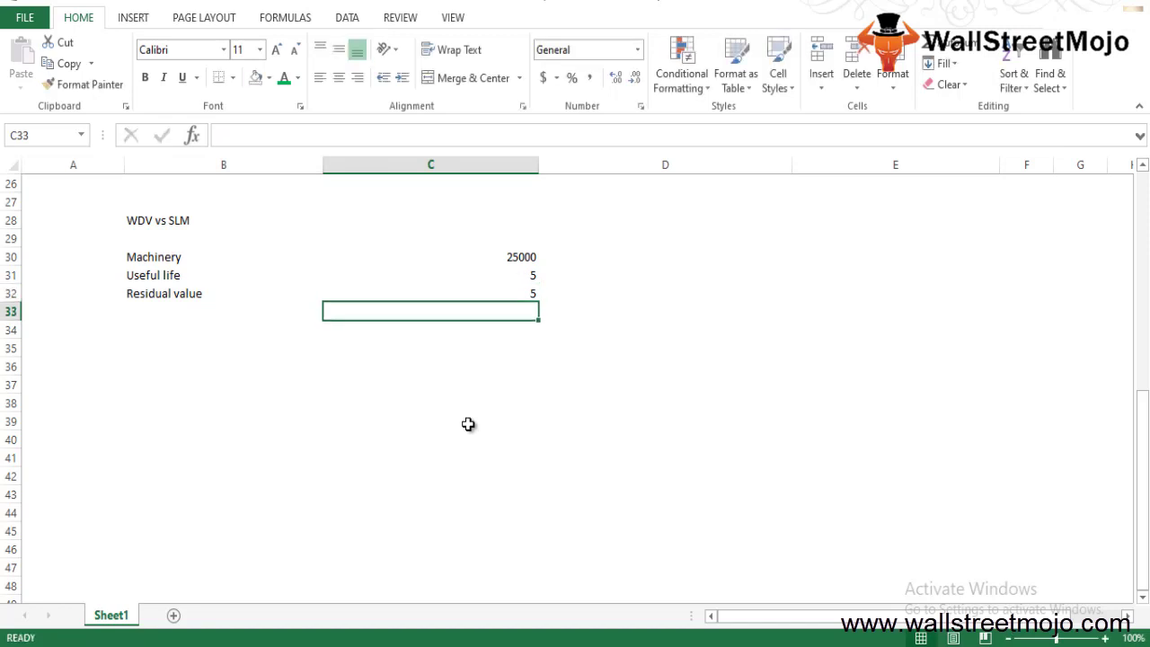
key("Up")
key("Left")
key("Up")
key("Right")
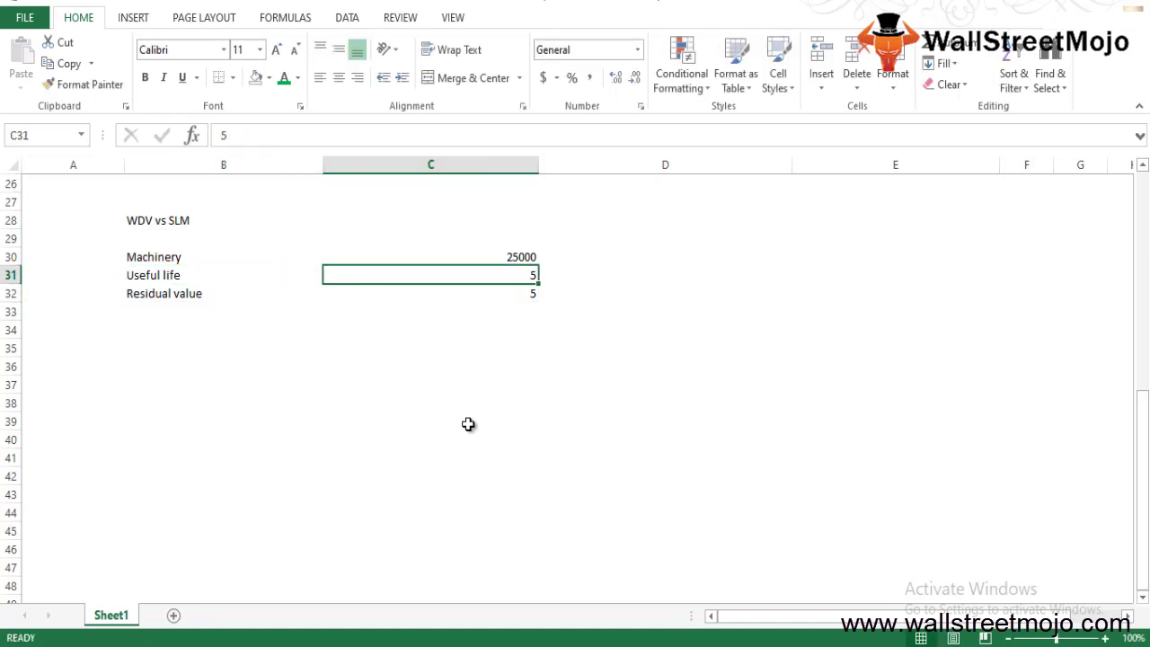
key("Down")
type("5000")
key("Return")
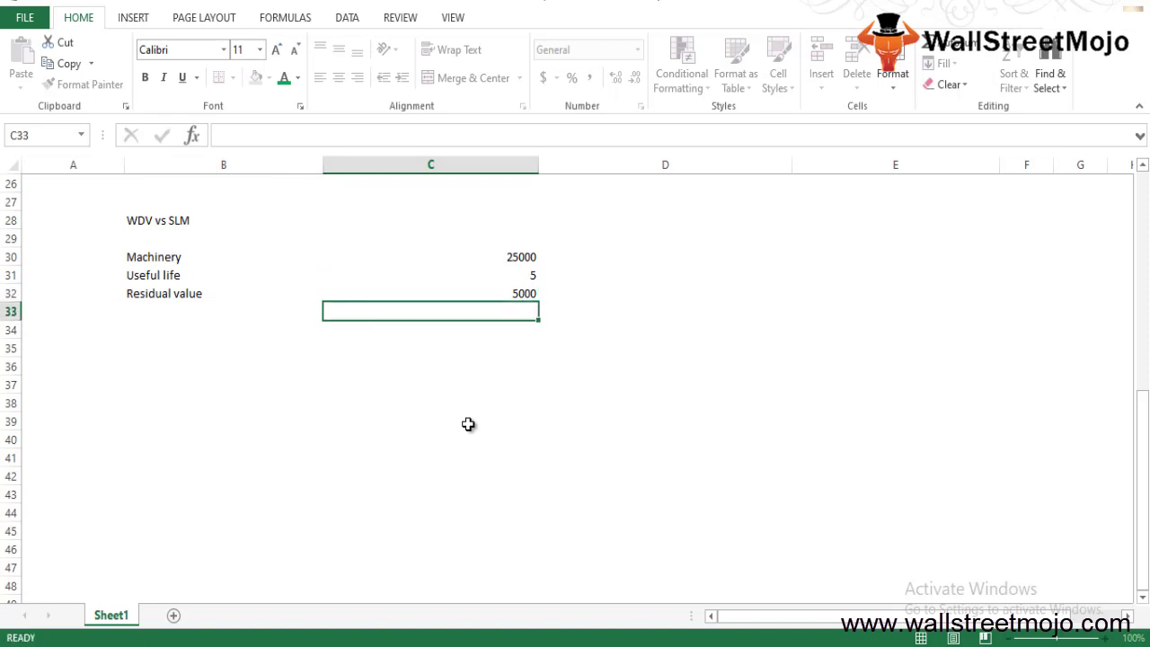
key("Left")
key("Down")
key("Down")
key("Down")
key("Down")
key("Down")
key("Down")
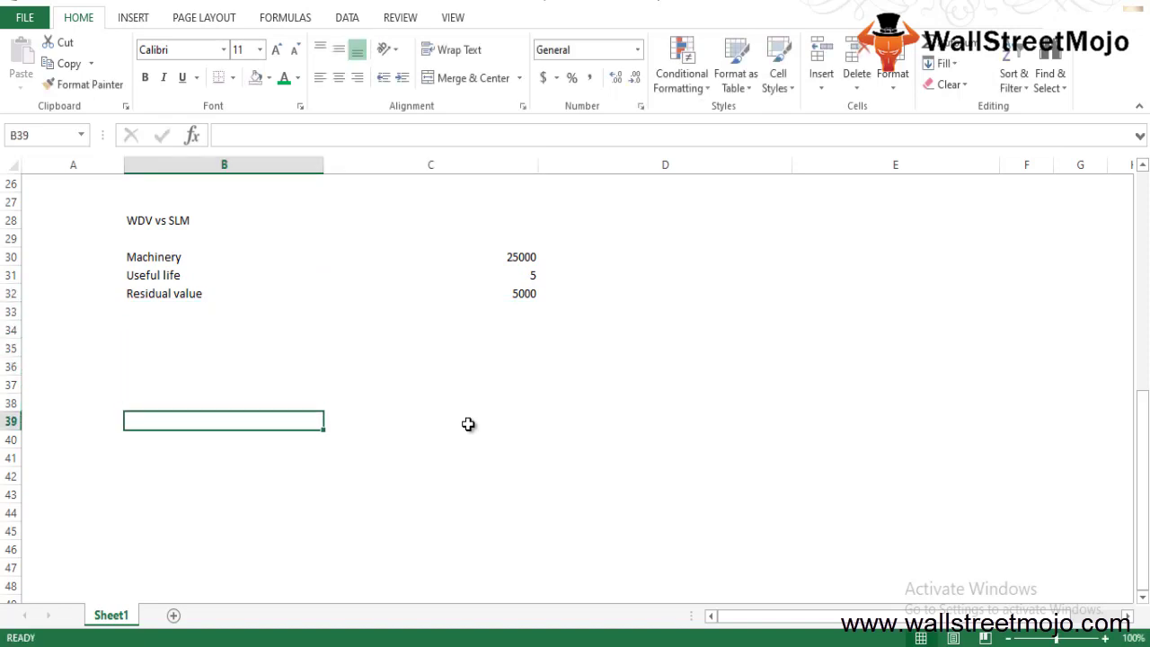
- Add an SLM row whose value divides the machinery cost by the useful life
key("Up")
key("Up")
key("Up")
key("Up")
key("Up")
key("Up")
key("Up")
key("Up")
key("Down")
key("Up")
key("Up")
key("Down")
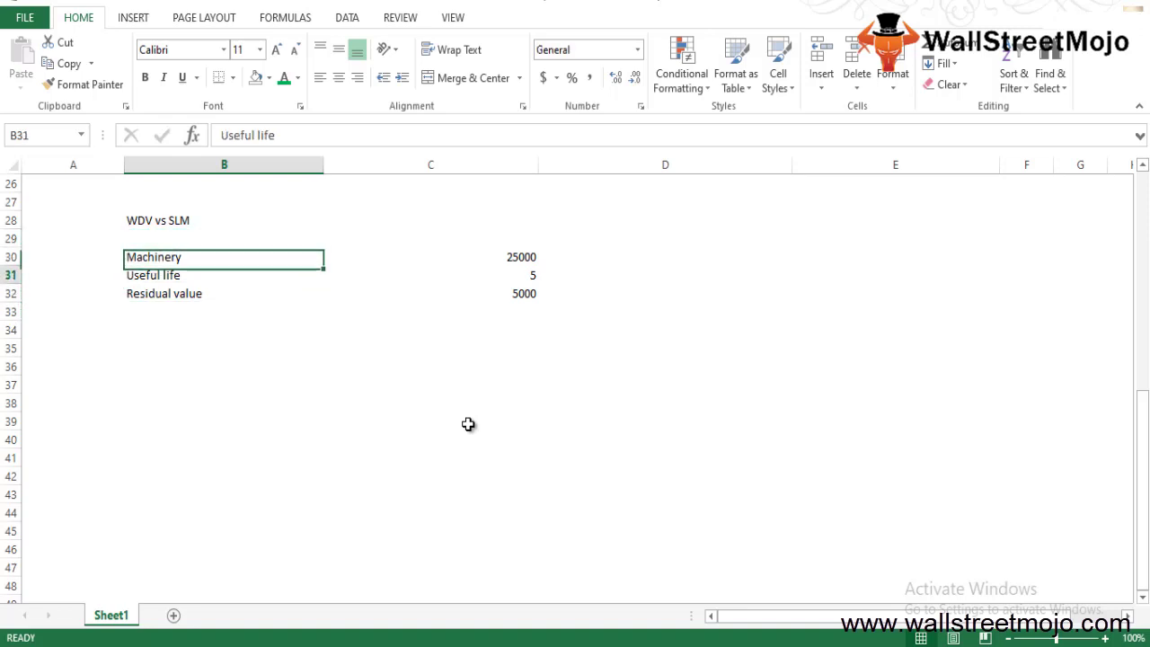
key("Down")
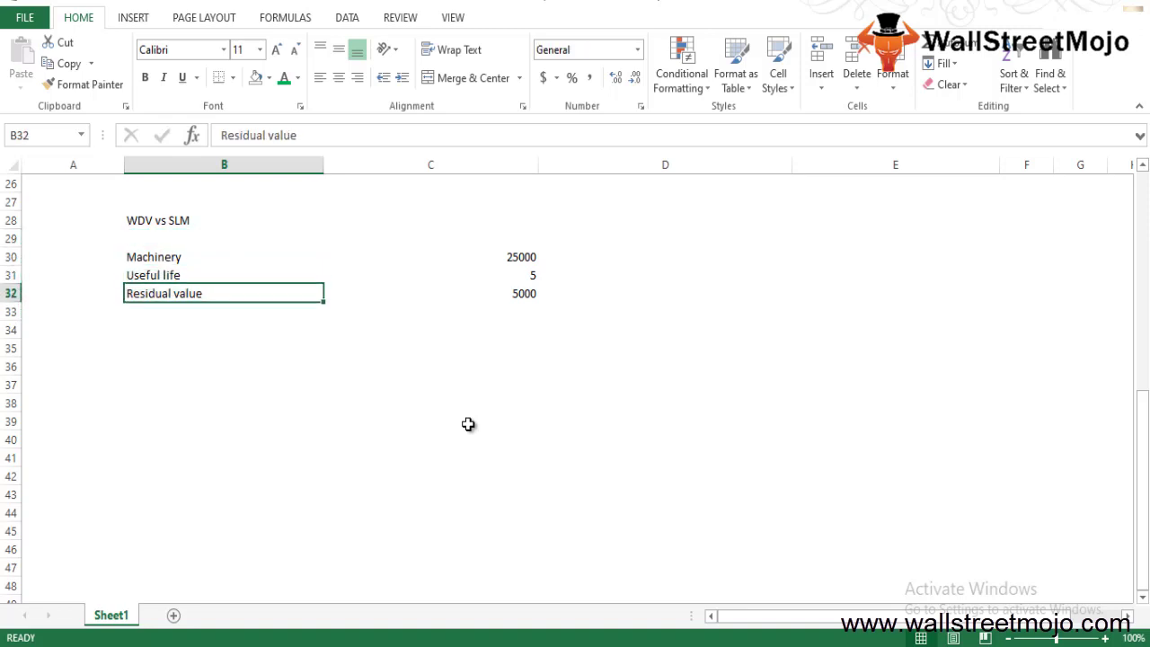
key("Down")
type("SLM")
key("Return")
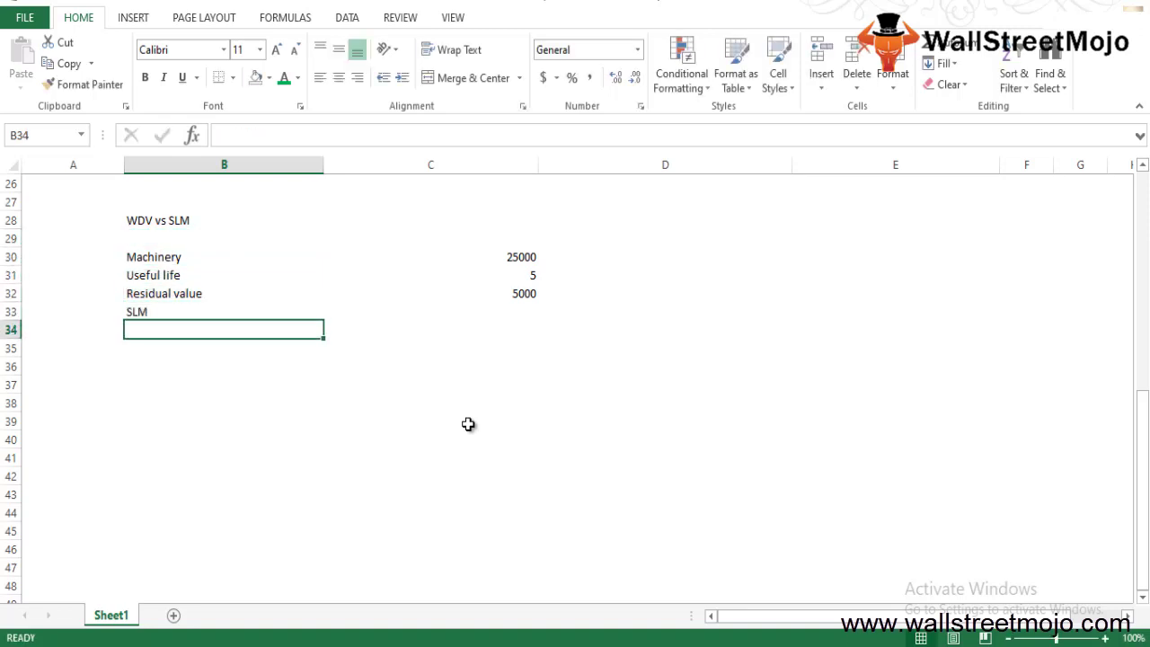
key("Up")
key("Right")
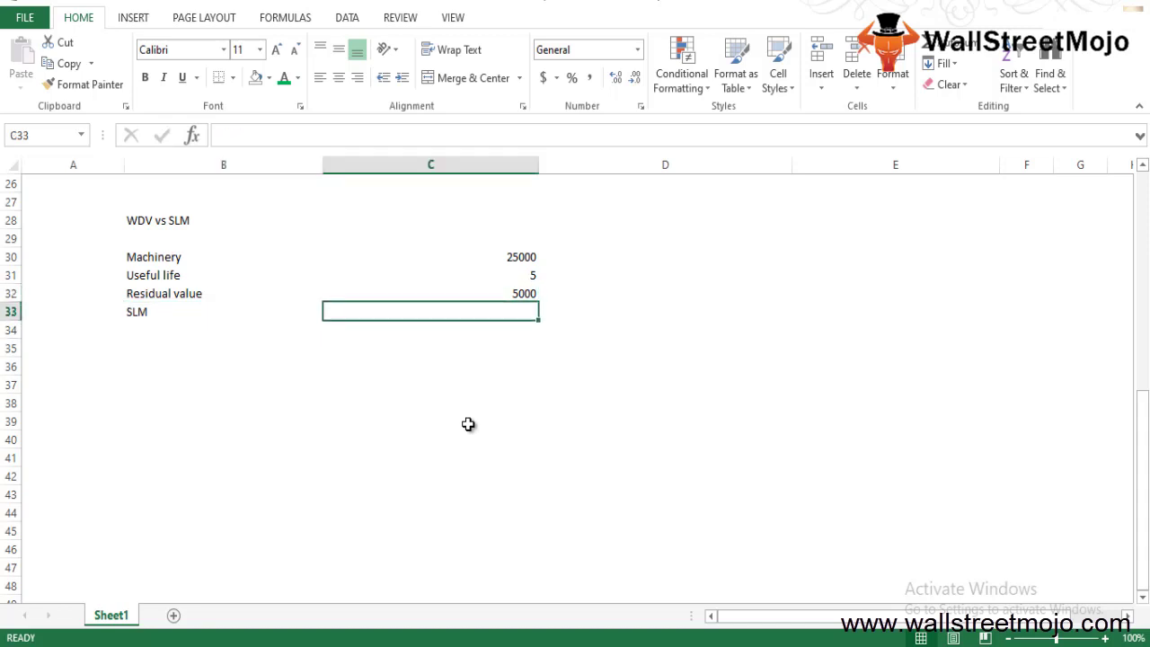
type("=")
key("Up")
key("Up")
key("Up")
type("/")
key("Up")
key("Up")
key("ctrl+Return")
key("Down")
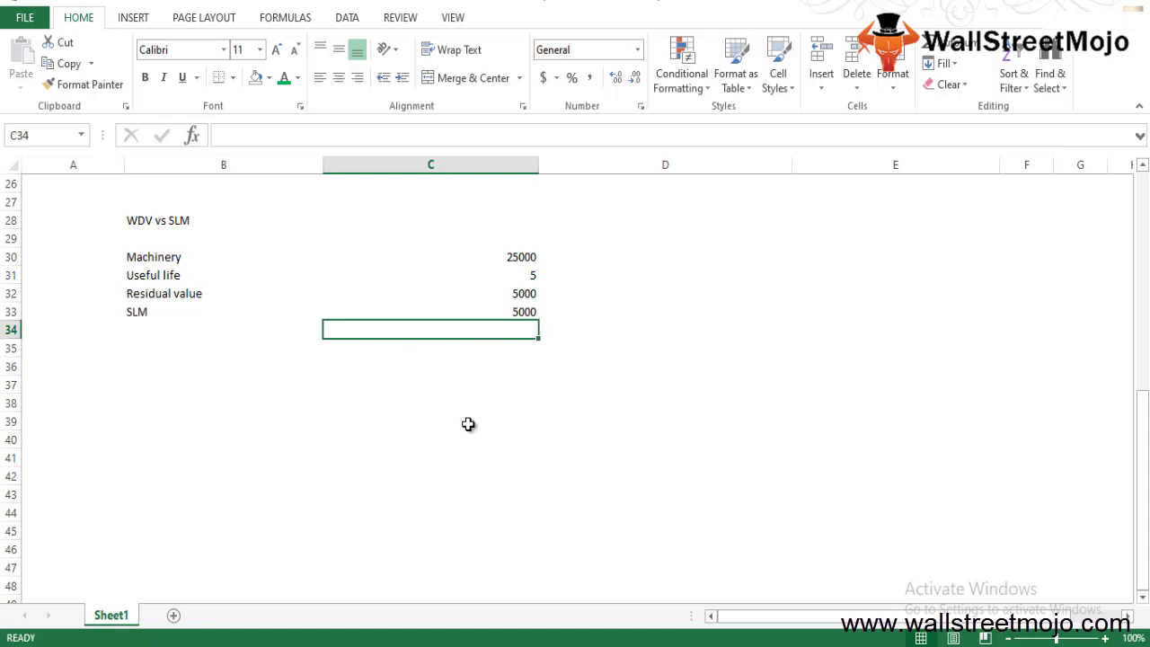
- Add a Rare row with a rate value of 20
key("Left")
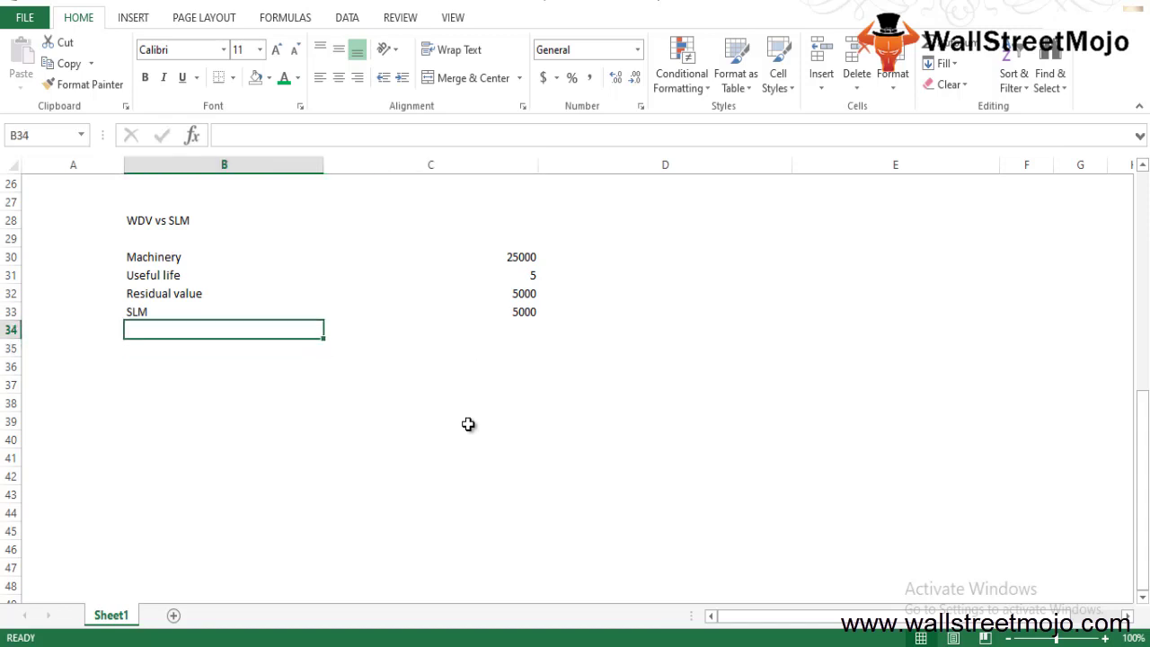
key("Up")
key("Down")
type("Rare")
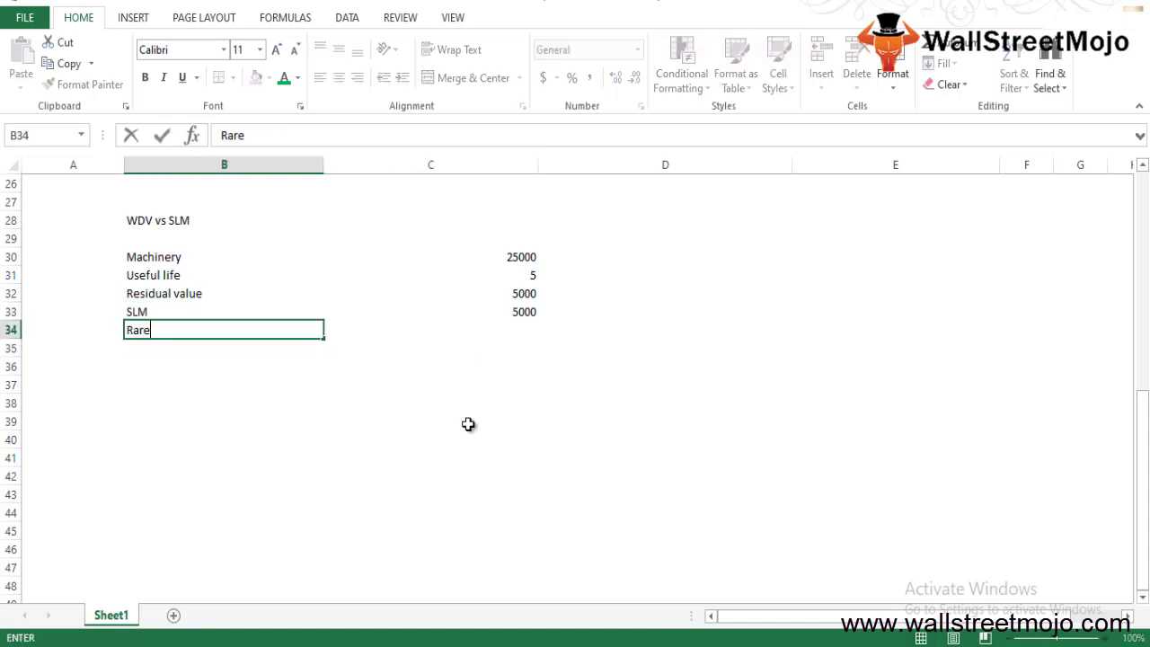
key("Tab")
type("20")
key("Return")
key("Up")
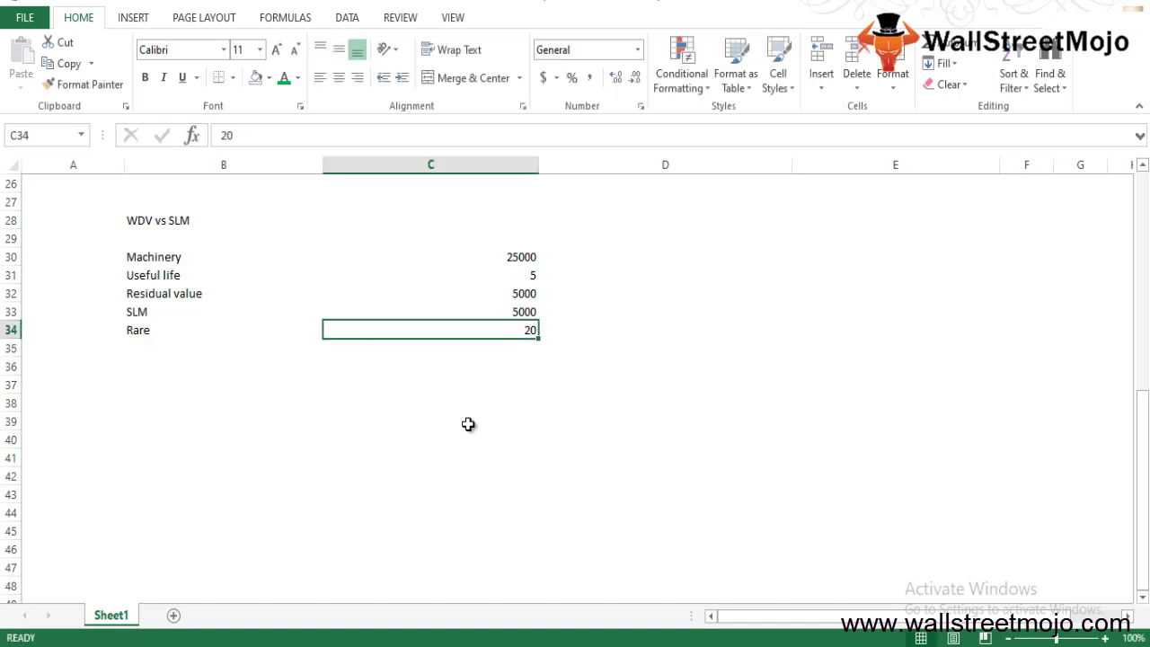
type("=")
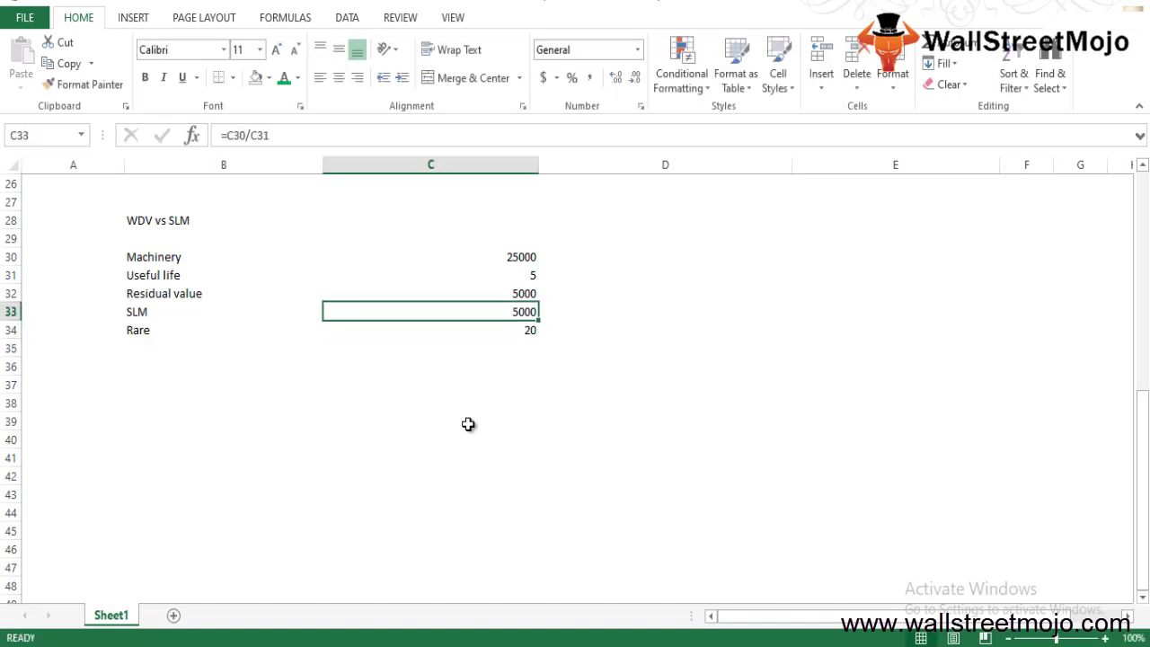
key("F2")
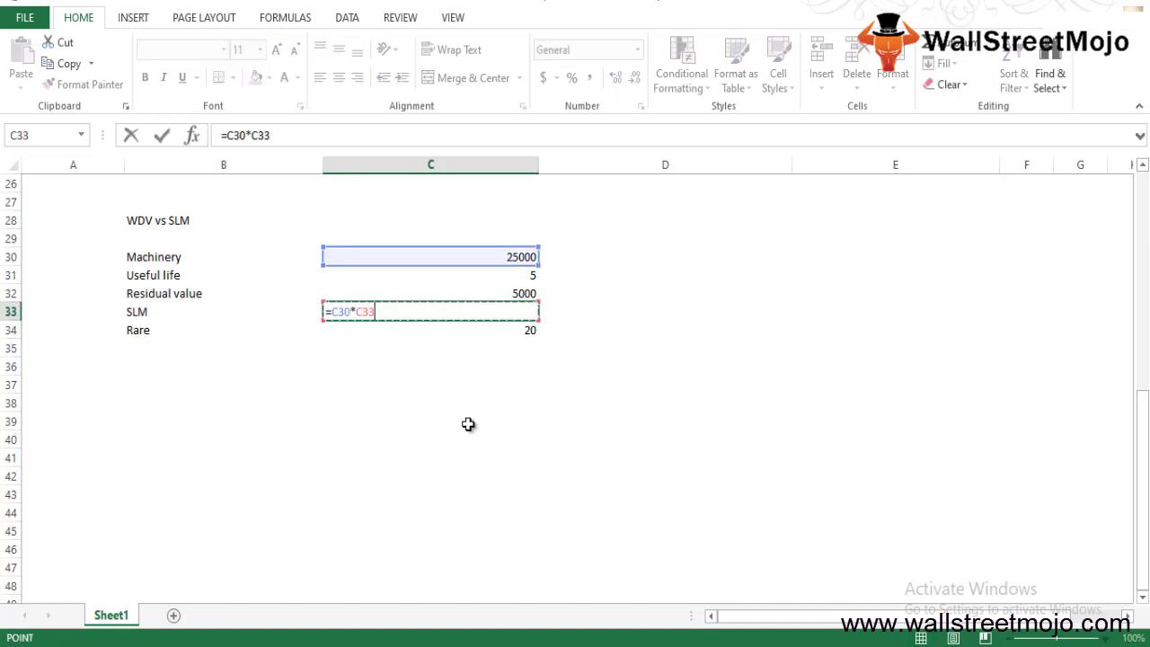
key("BackSpace")
key("BackSpace")
key("BackSpace")
type("20")
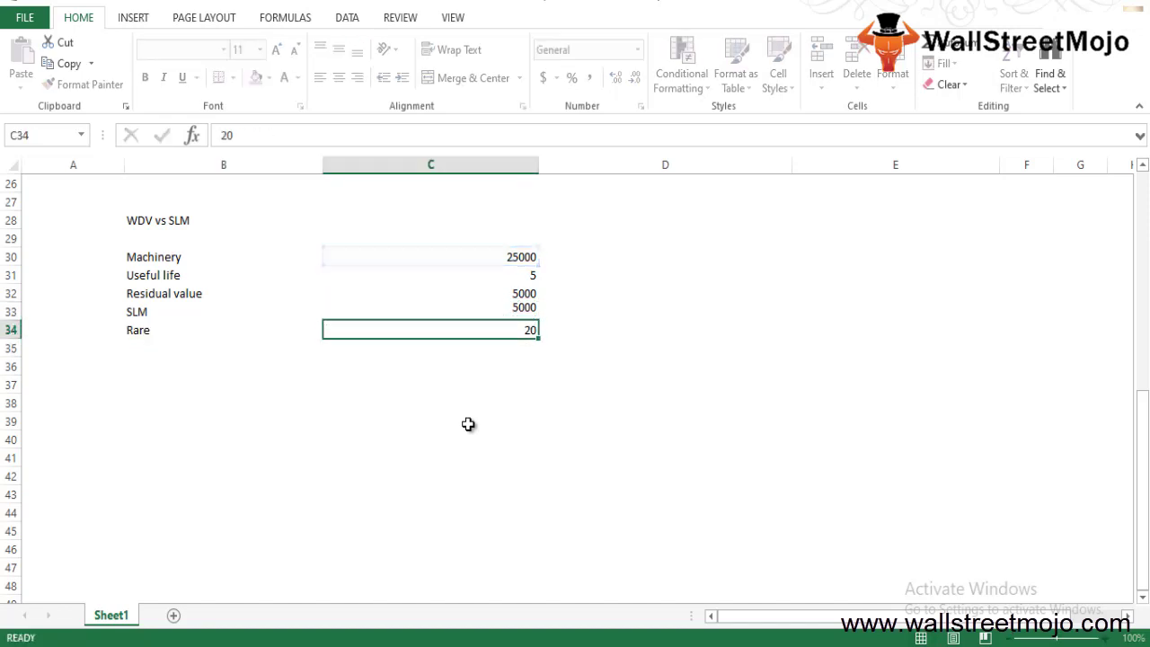
key("Up")
key("Down")
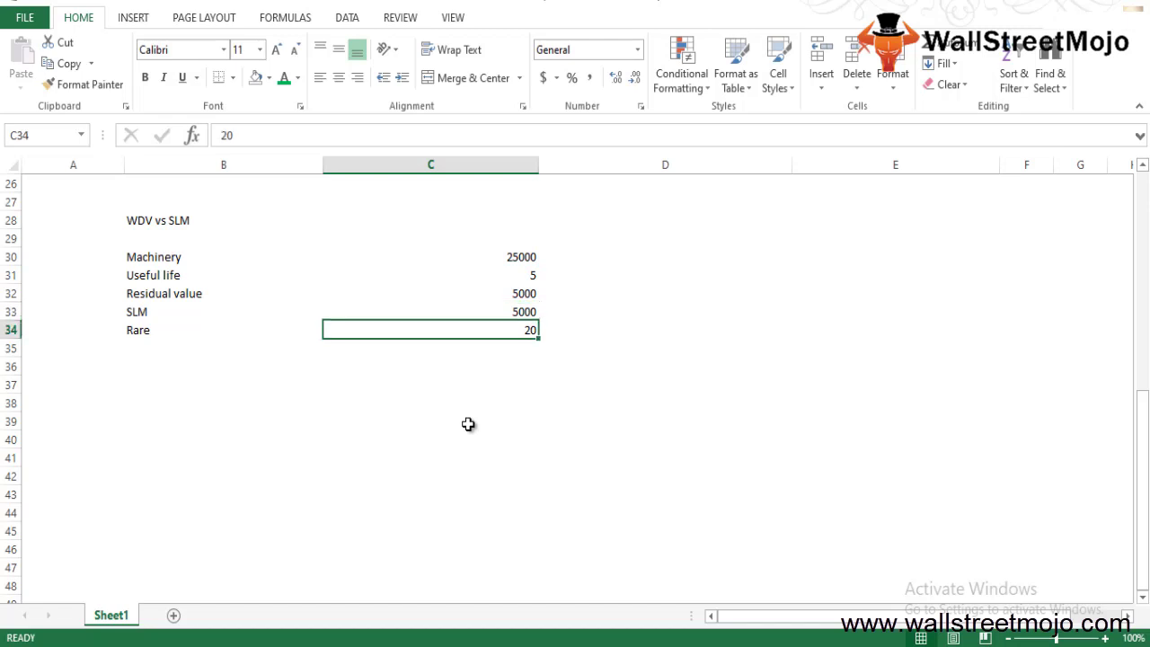
key("Down")
key("Left")
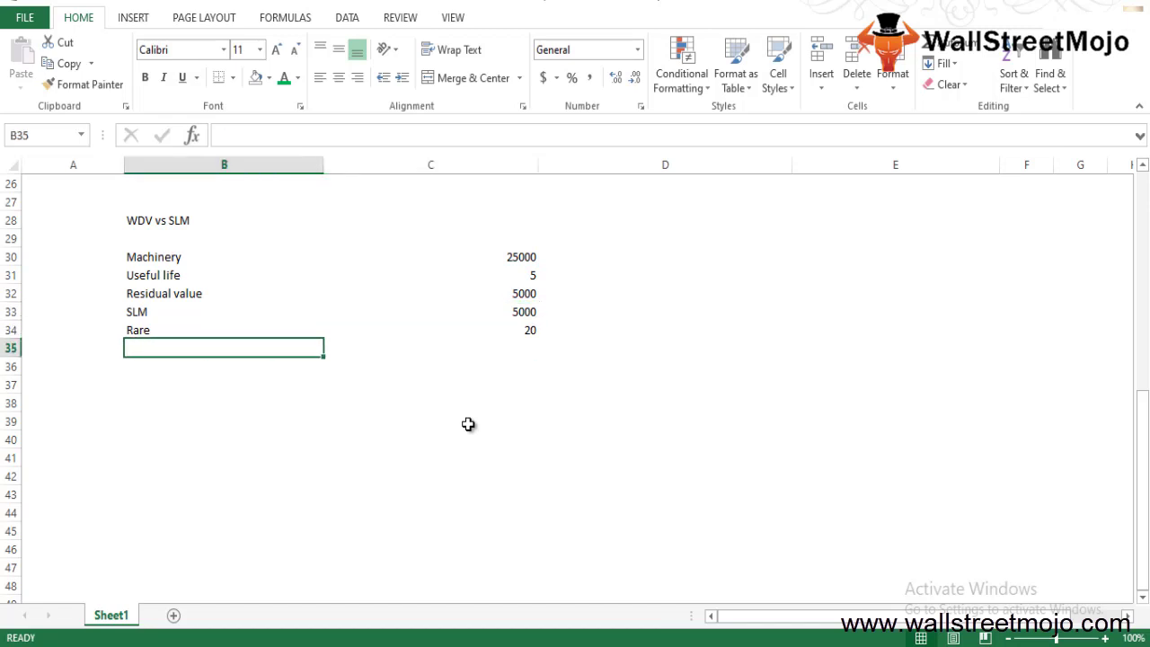
key("Up")
key("Down")
- Add a DDBM label in B35 with the value 0.4 beside it
type("D")
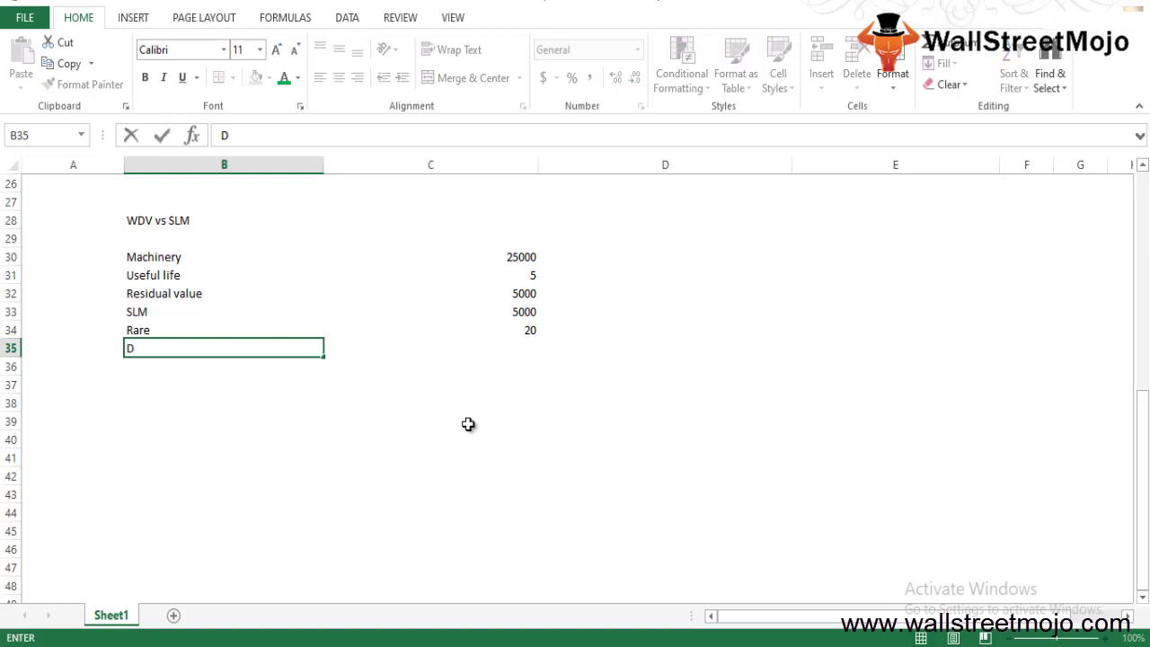
type("DBM")
key("Return")
key("Up")
key("Right")
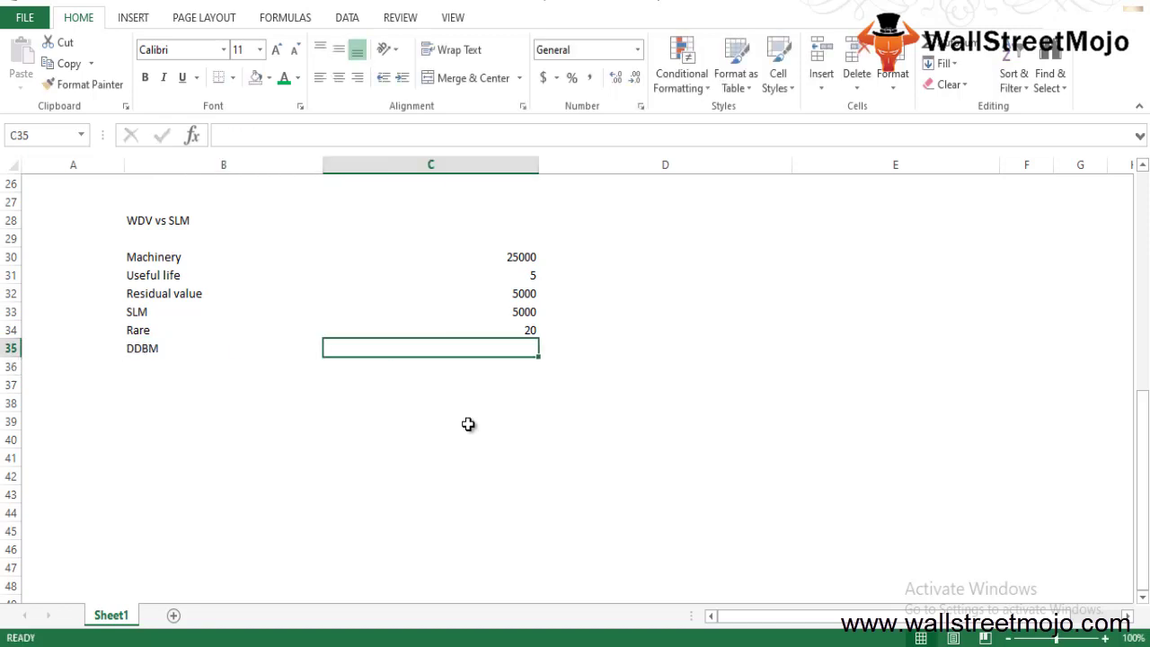
type("0.4")
key("BackSpace")
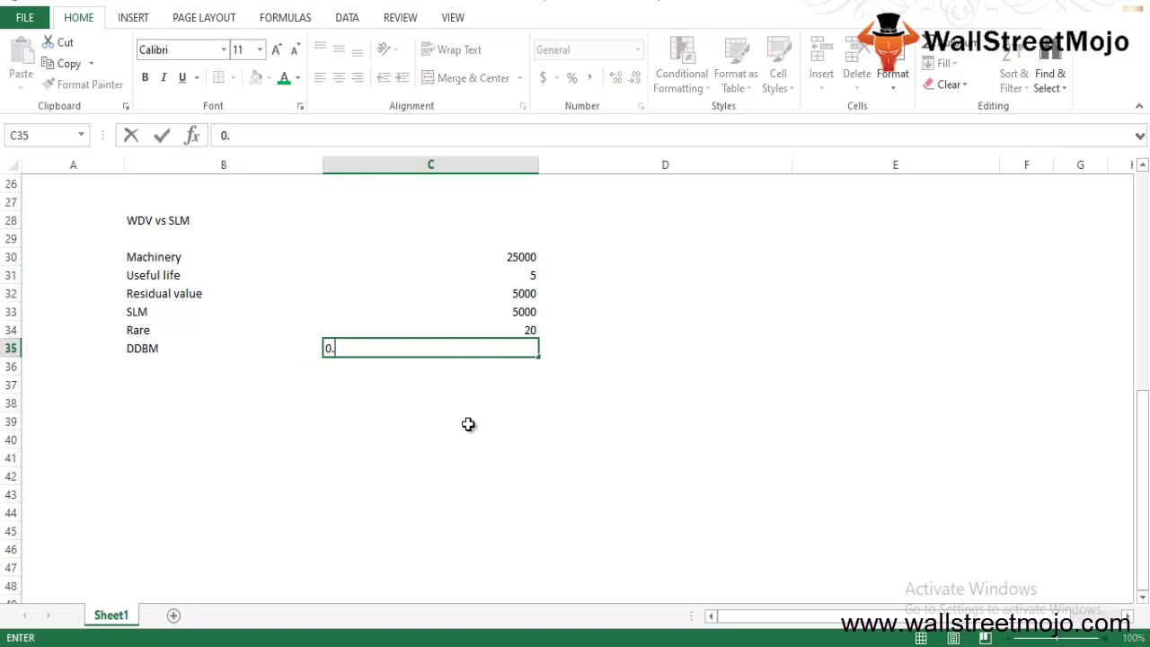
type("4")
key("Return")
key("Left")
- Add an AC label in B36 with the value 100000
type("AC")
key("Return")
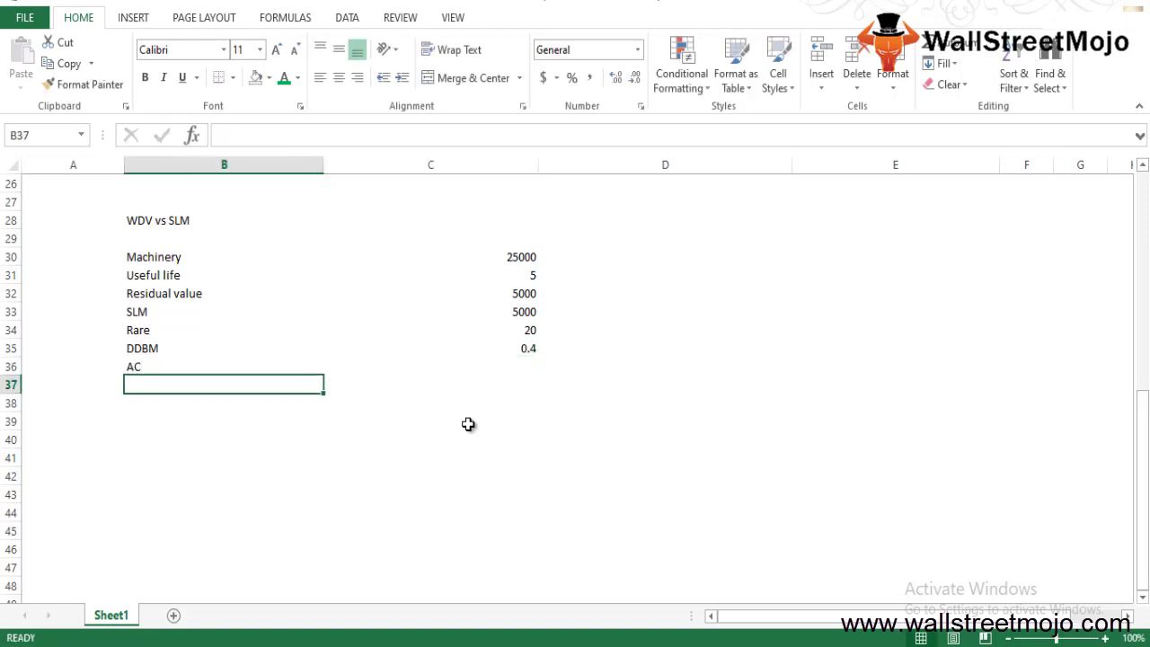
key("Up")
key("Right")
type("100000")
key("ctrl+Return")
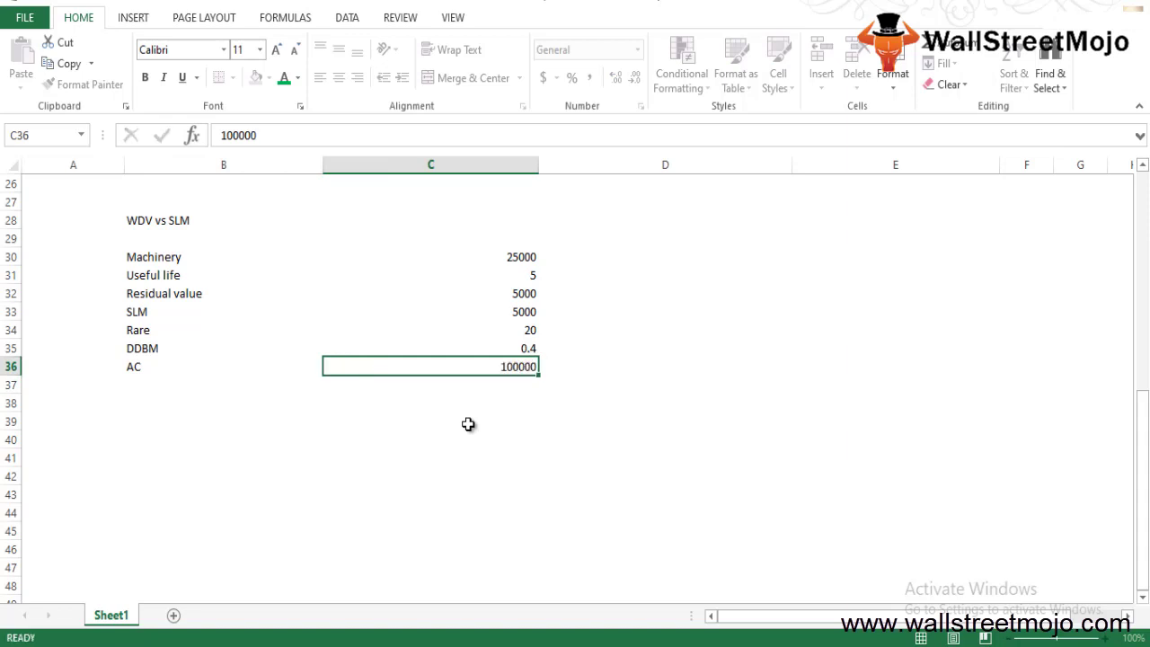
key("Return")
- Add a Dep label in B37, ready for its value in C37
key("Left")
type("Dep")
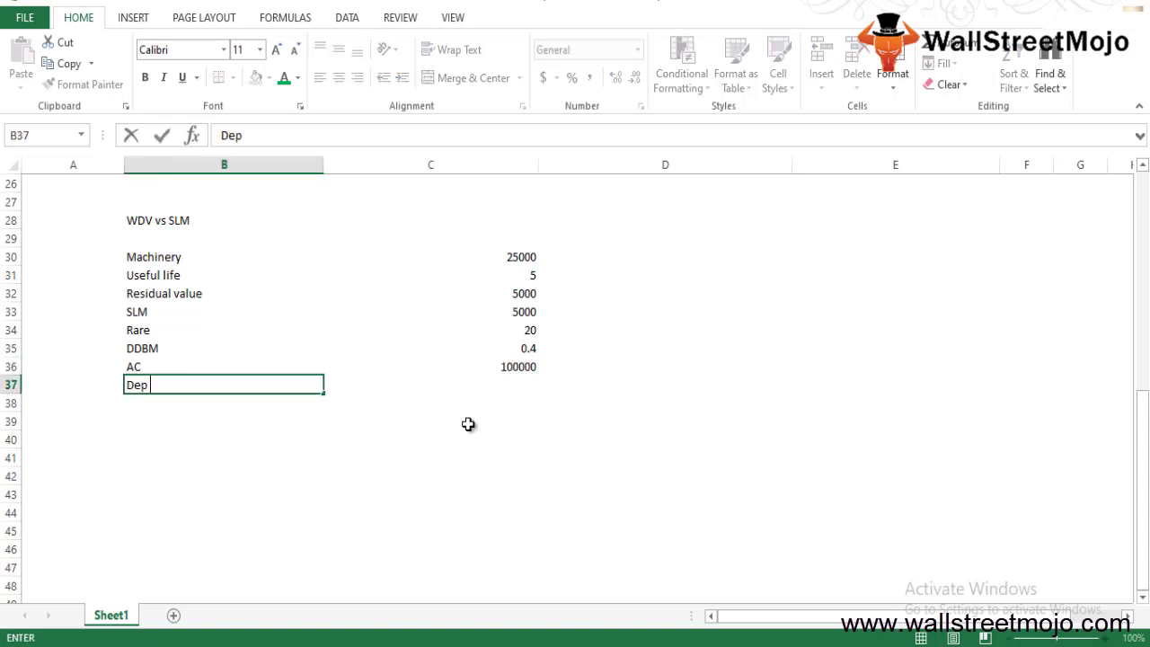
key("Return")
key("Up")
key("Right")
- Enter =C35*(C30-C36) in C37 as the Dep formula
type("=")
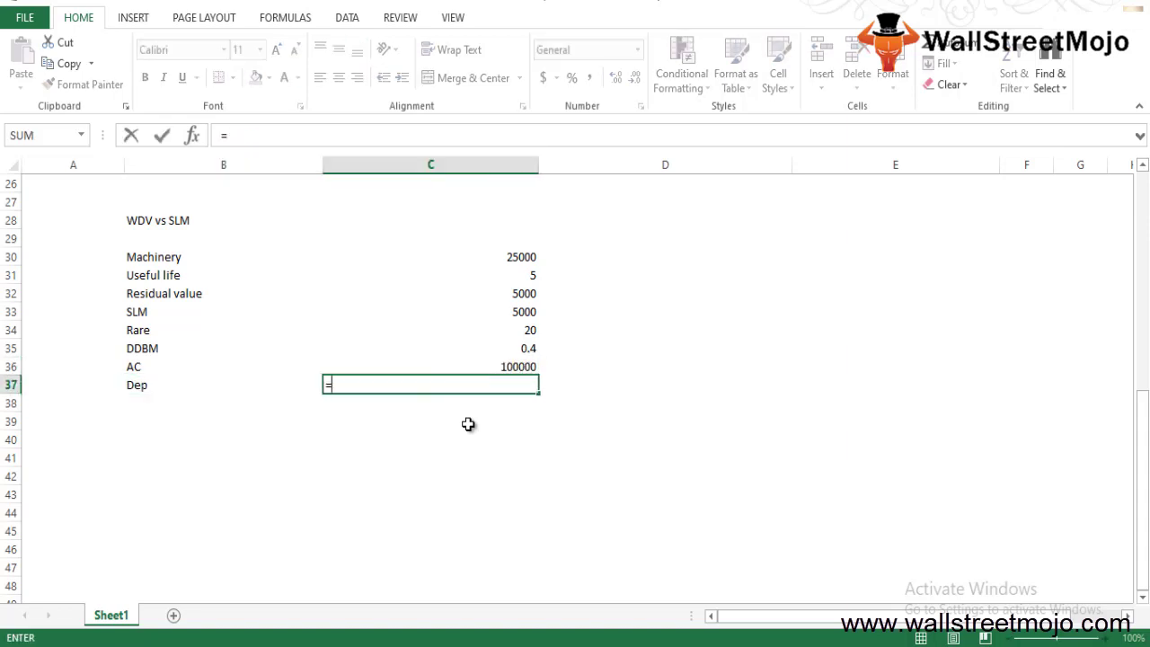
key("Up")
key("Up")
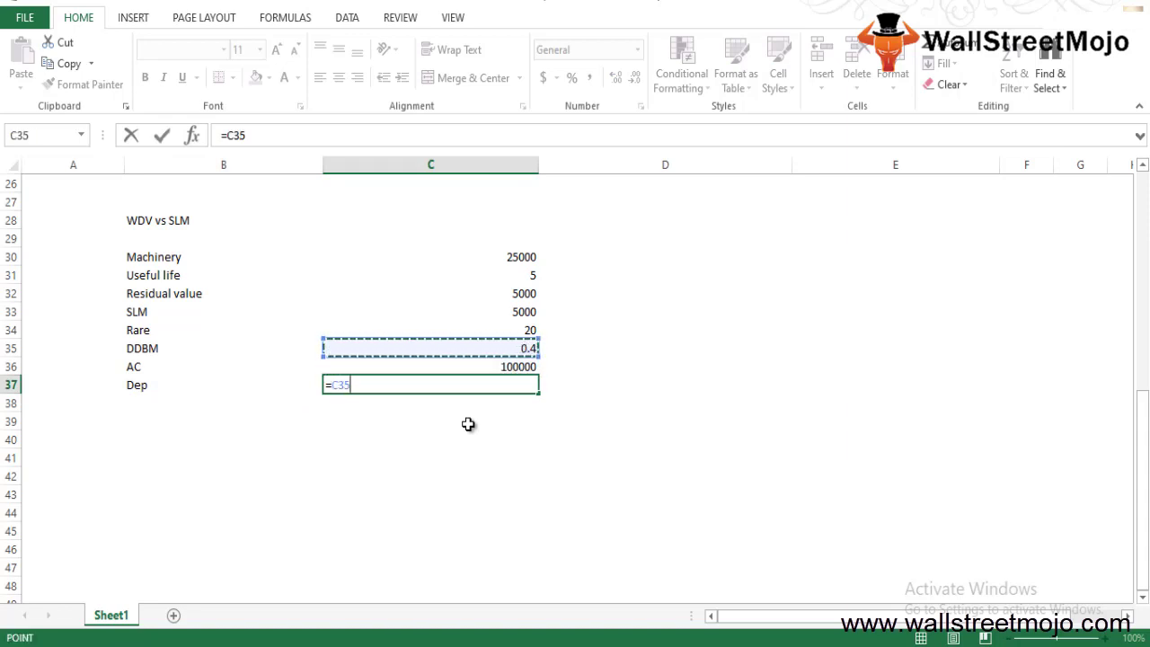
type("*(")
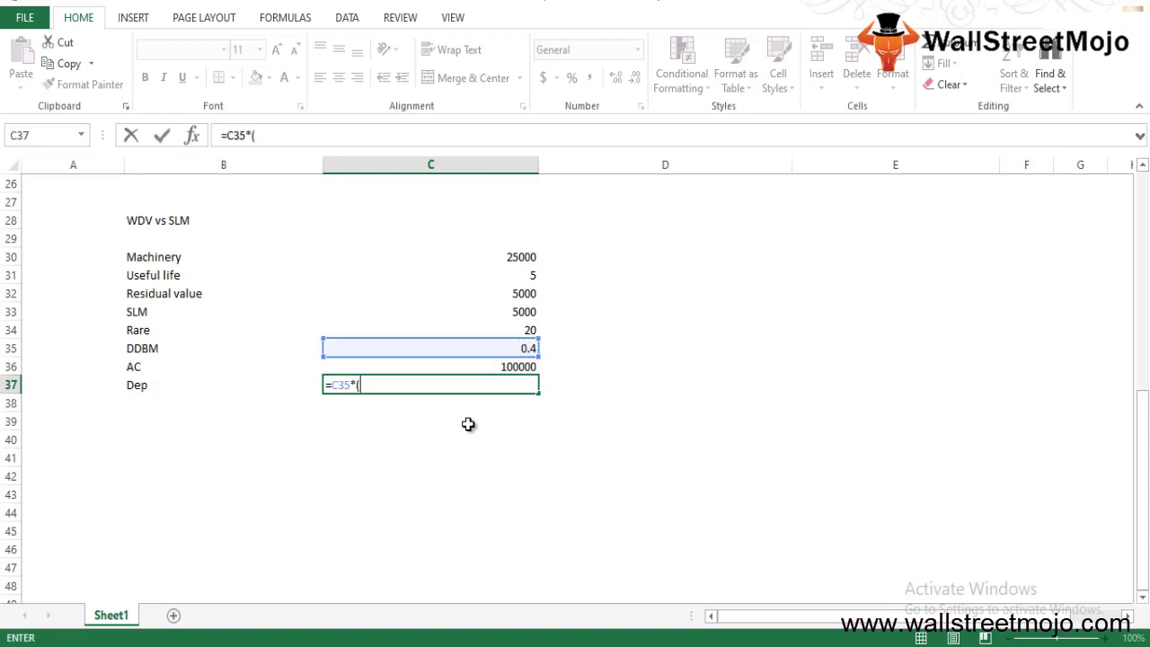
key("Up")
key("Up")
key("Up")
key("Up")
key("Up")
key("Up")
key("Up")
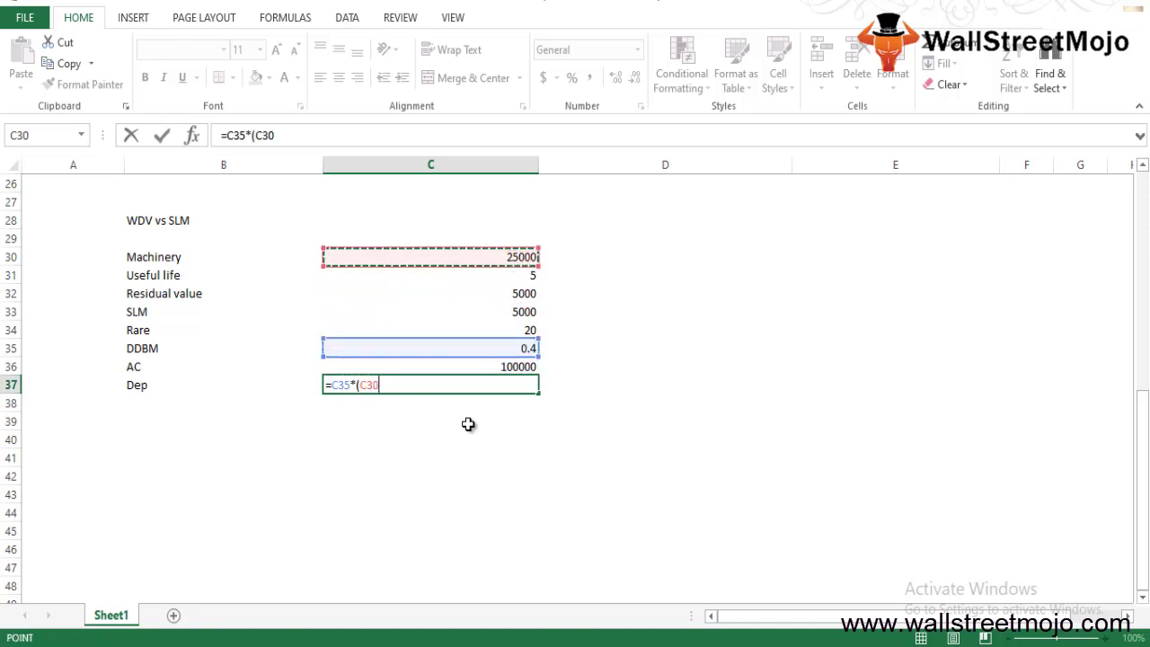
type("-")
key("Up")
key("Up")
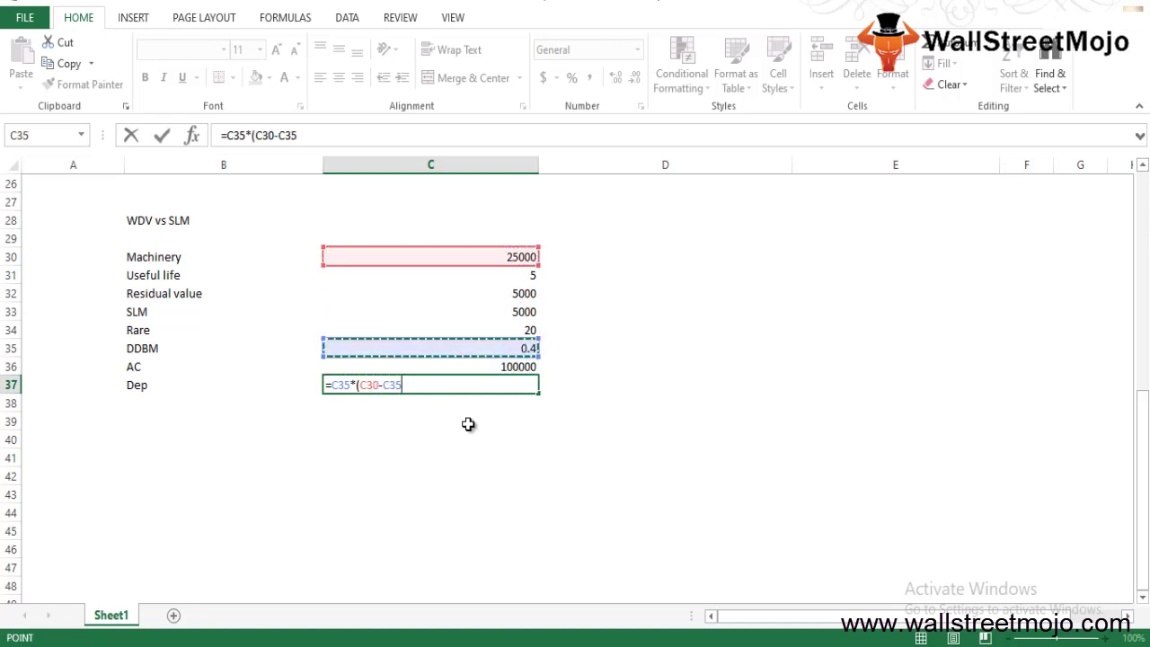
key("Down")
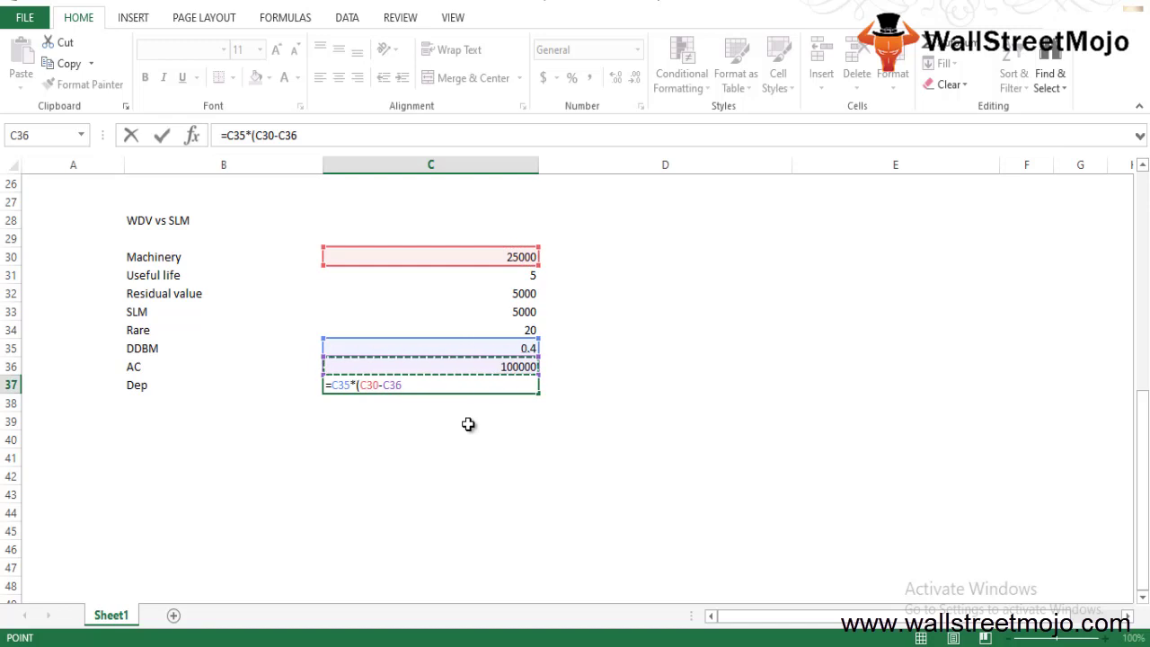
type(")")
key("ctrl+Return")
- Change AC in C36 to 10000 so Dep recalculates to 6000
key("Up")
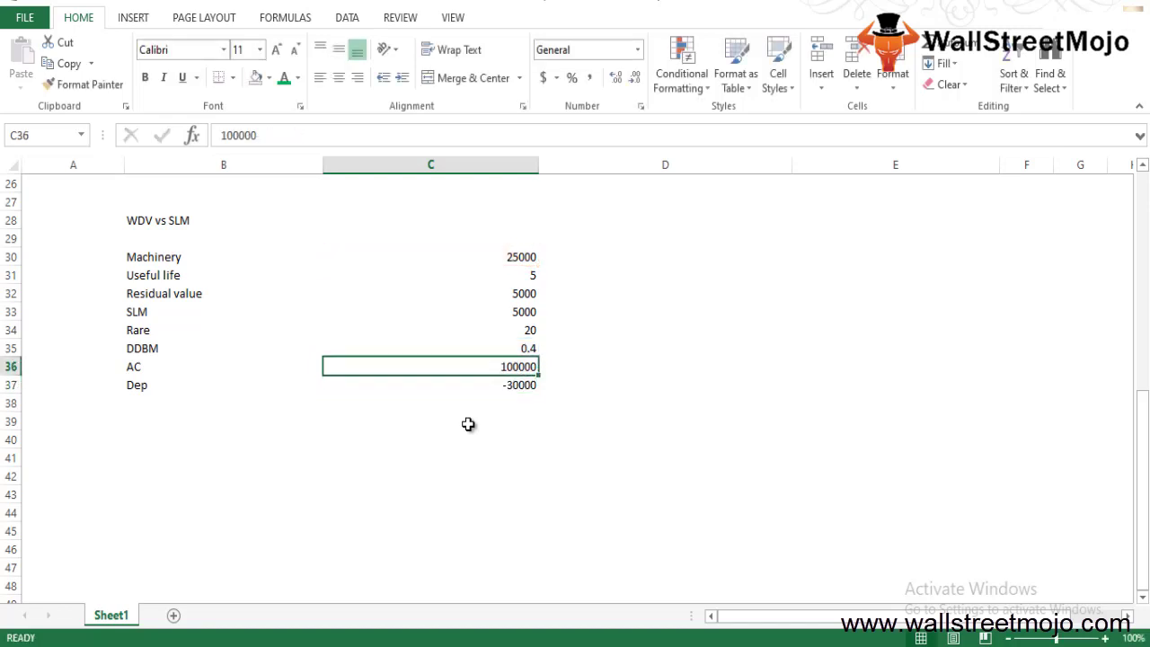
type("10000")
key("ctrl+Return")
key("Down")
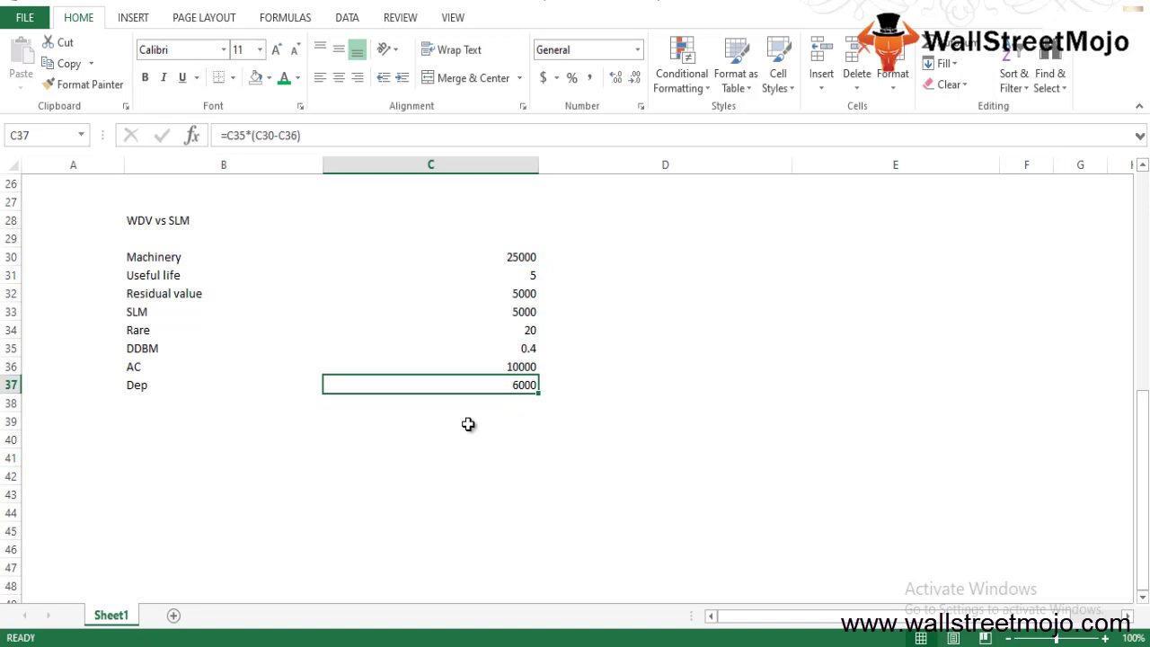
key("Down")
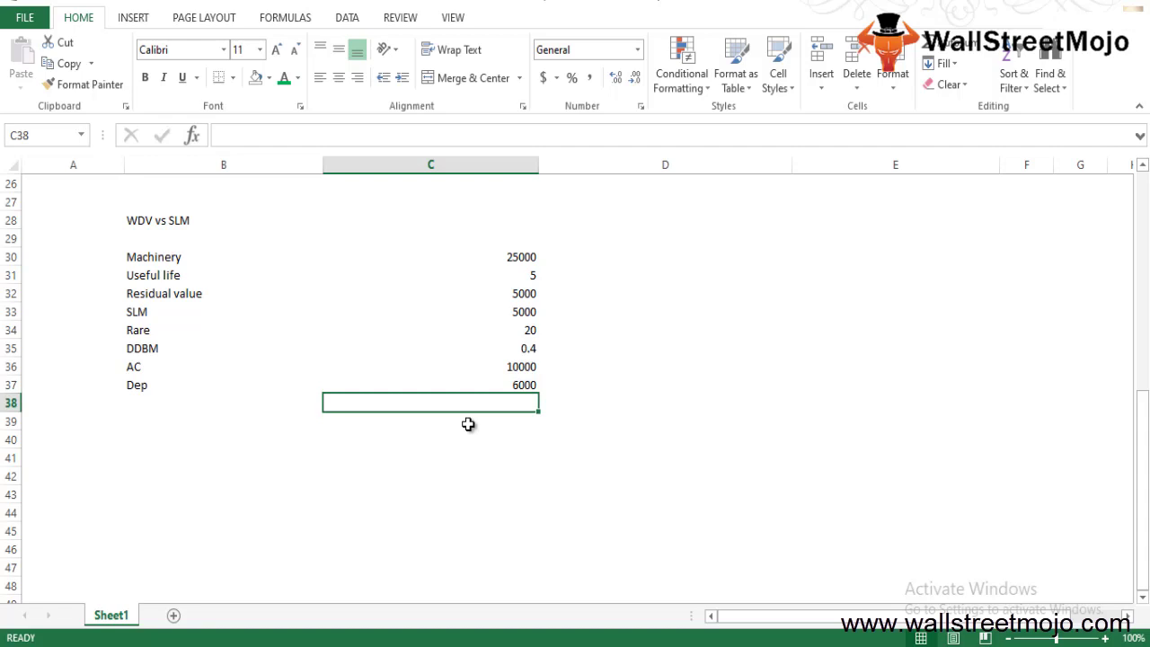
- Set the SLM value in C33 to =20000/5, giving 4000
key("Up")
key("Up")
key("Up")
key("Up")
key("Up")
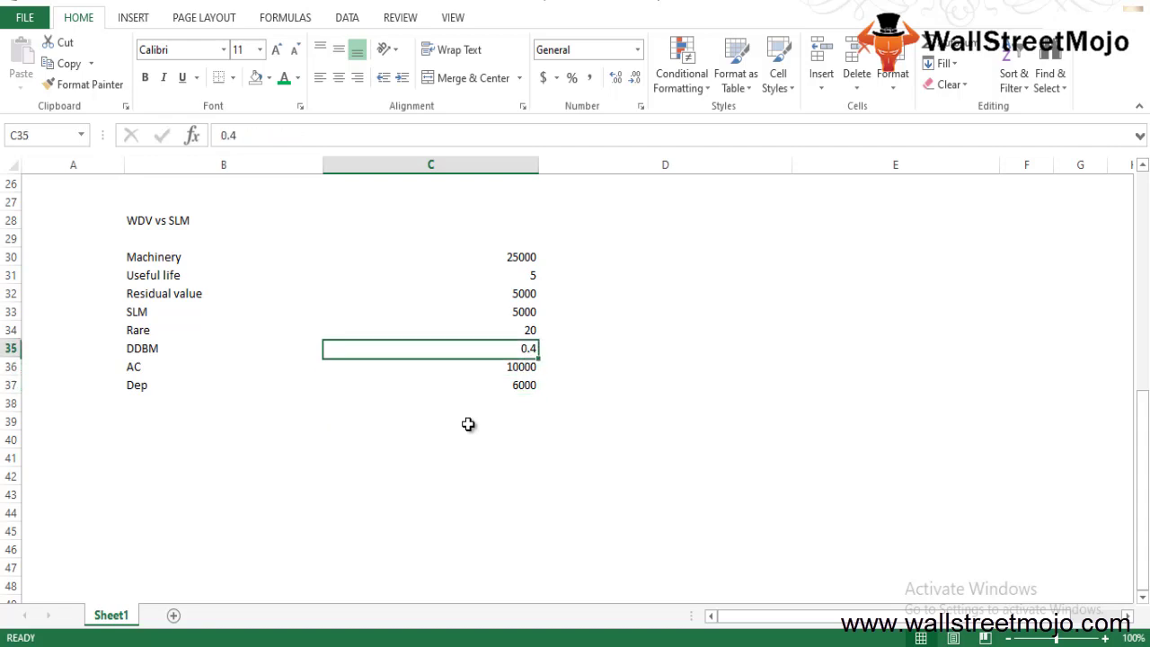
type("=C30*20%")
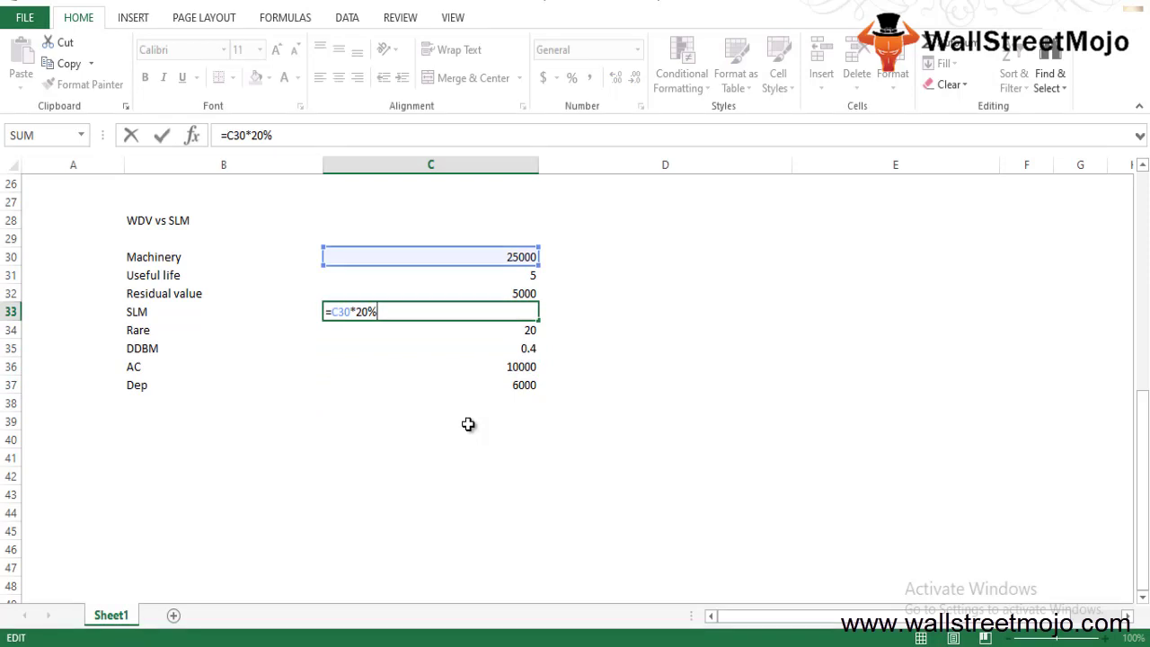
key("Escape")
type("=C30-")
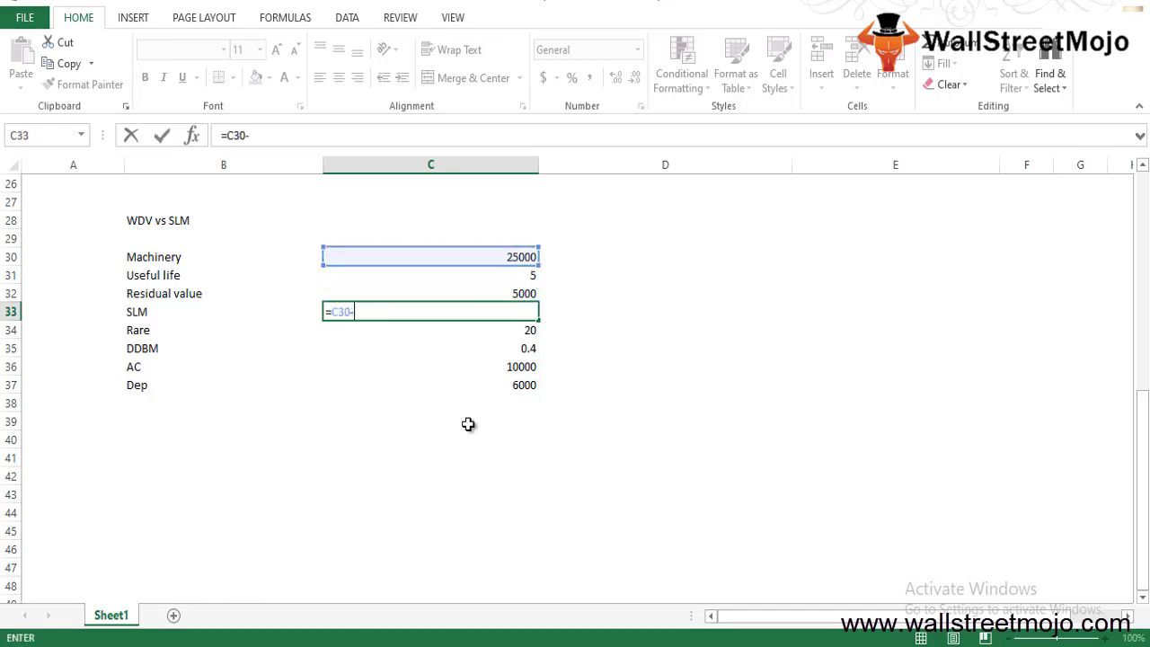
type("C32")
key("Return")
key("Up")
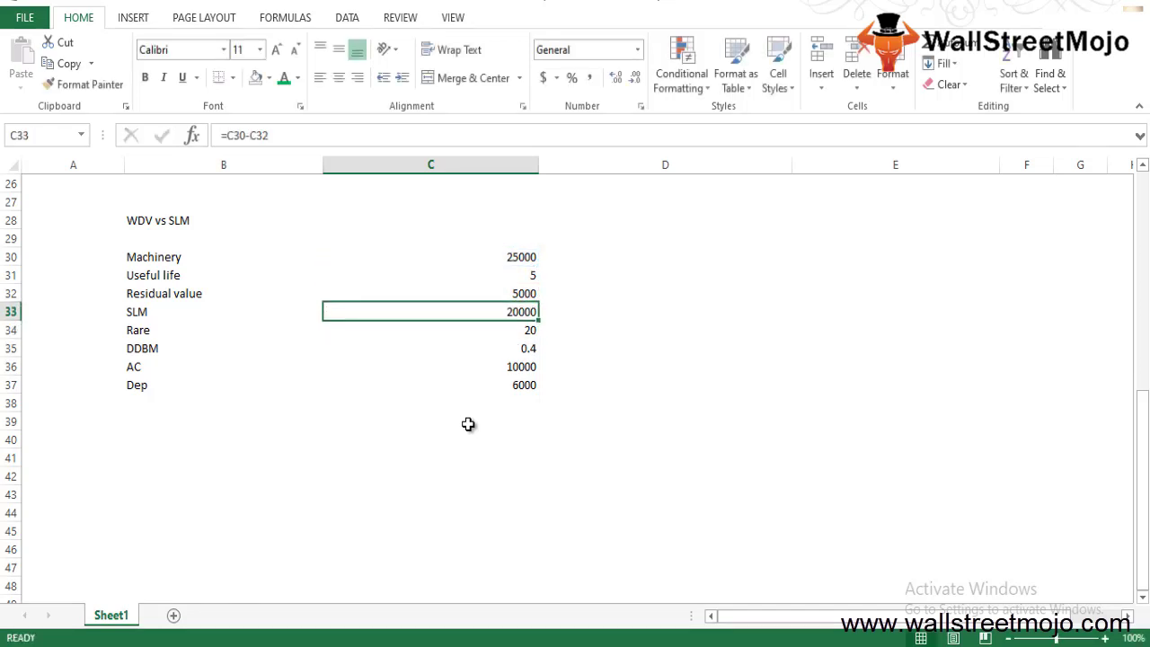
type("=20000/5")
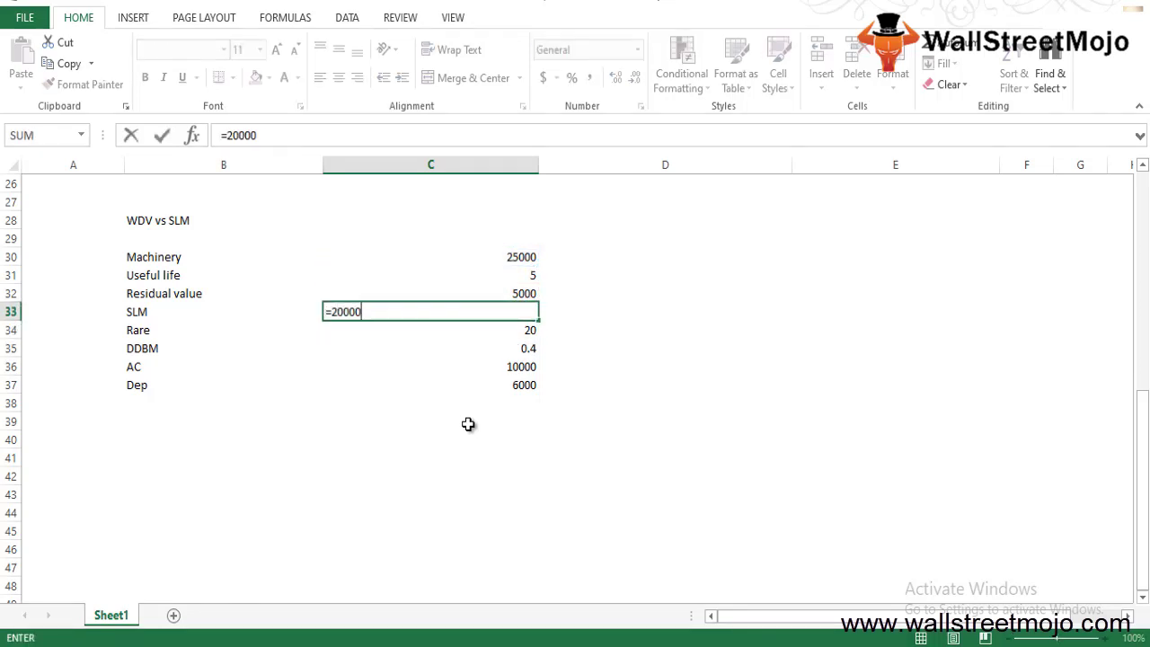
key("Return")
key("Up")
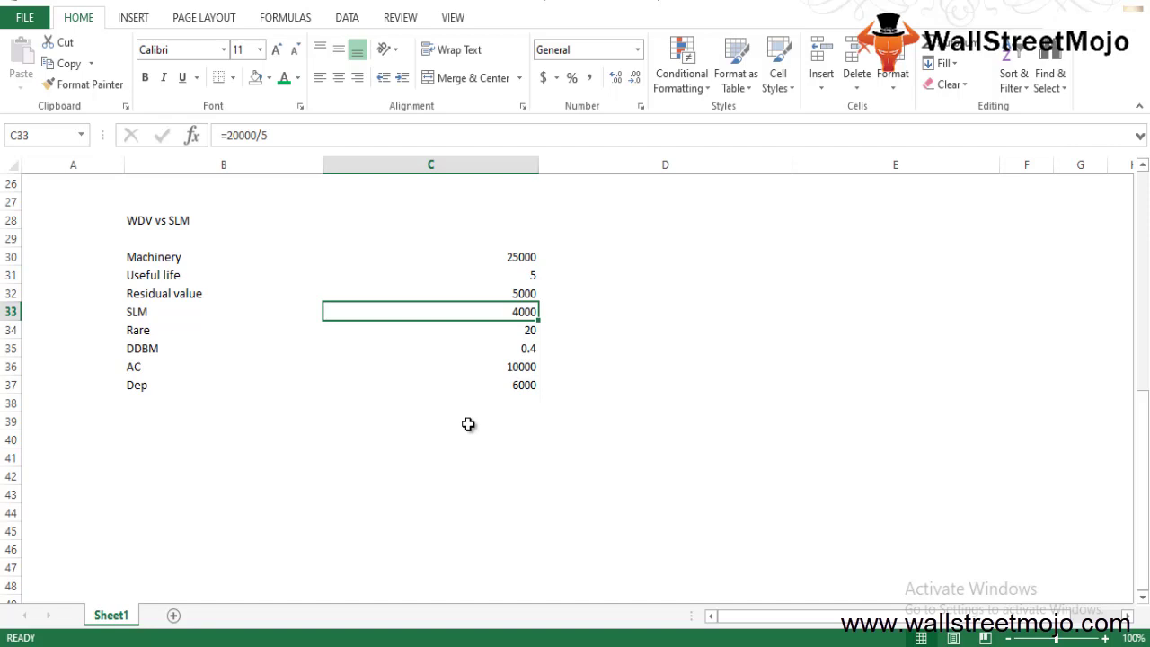
- Correct the label in B34 from Rare to Rate
key("Down")
key("Left")
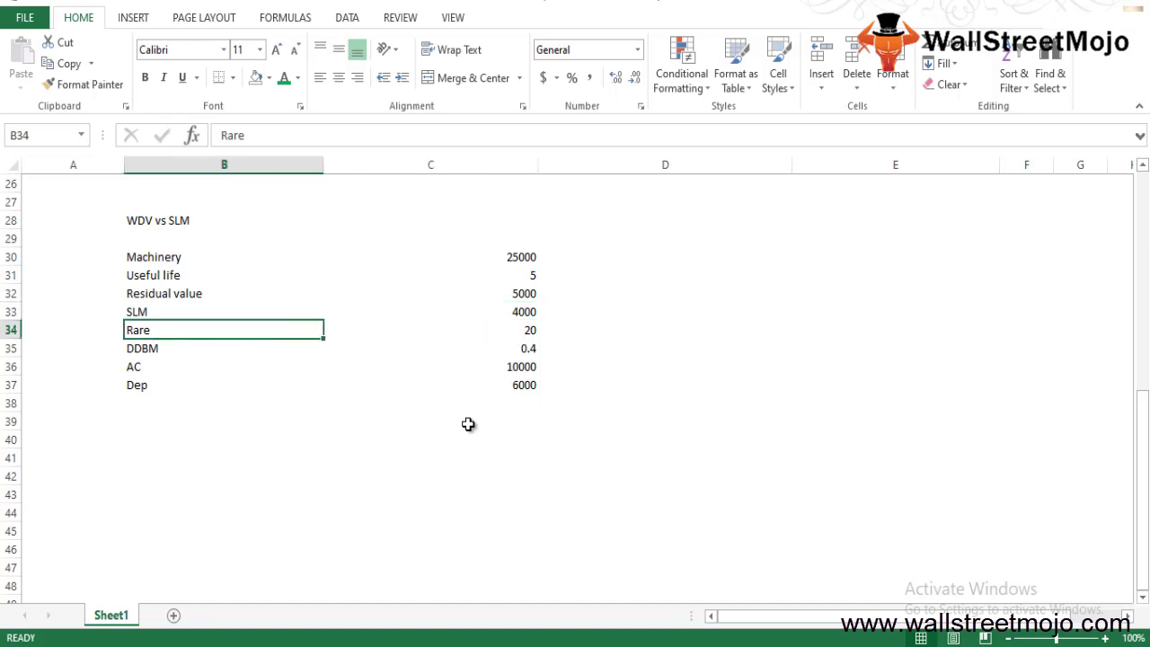
key("F2")
key("BackSpace")
key("BackSpace")
type("te")
key("Return")
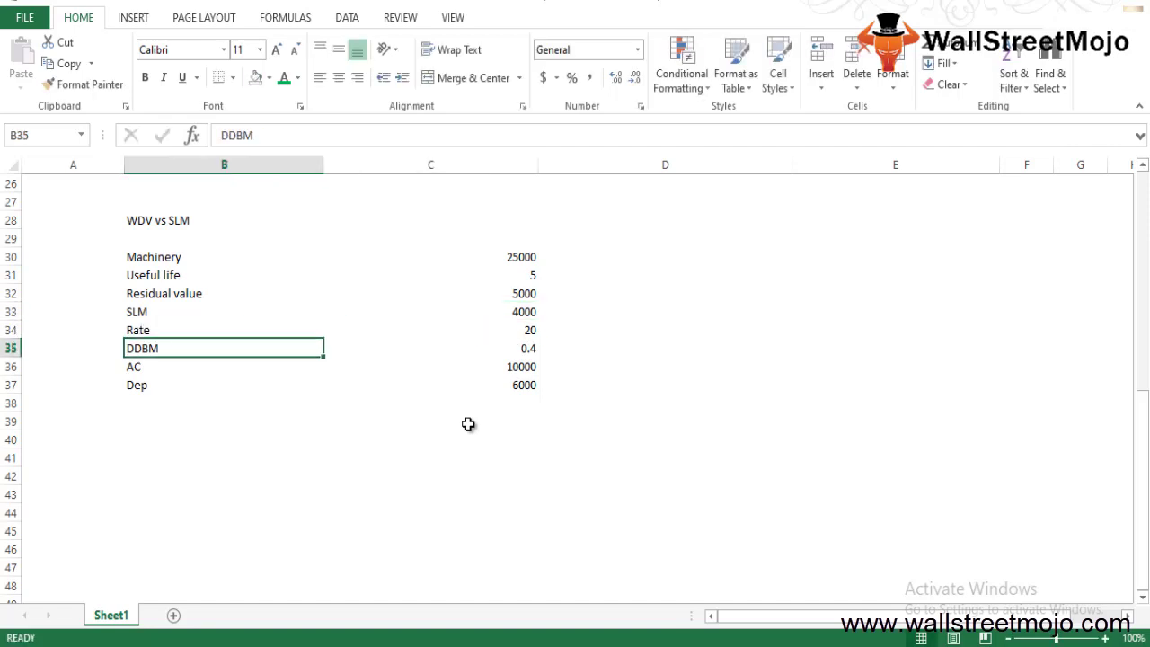
- Enter =C33/(C30-C32) in C34 to compute the Rate
key("Right")
key("Up")
key("Up")
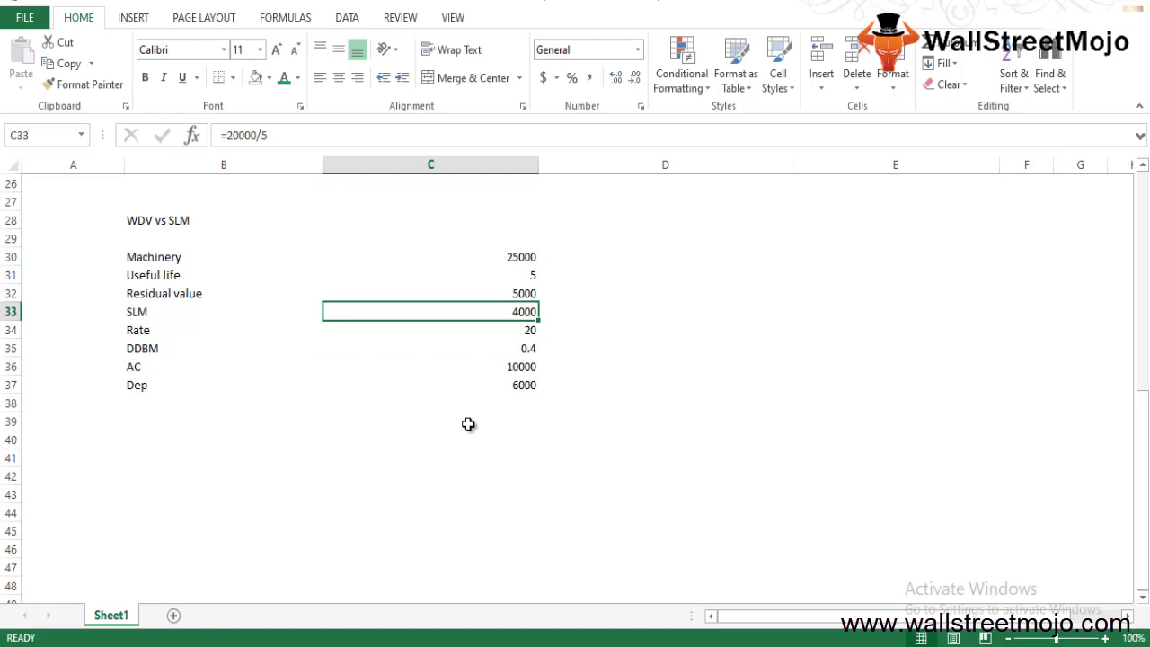
key("Right")
key("Left")
key("Down")
key("Left")
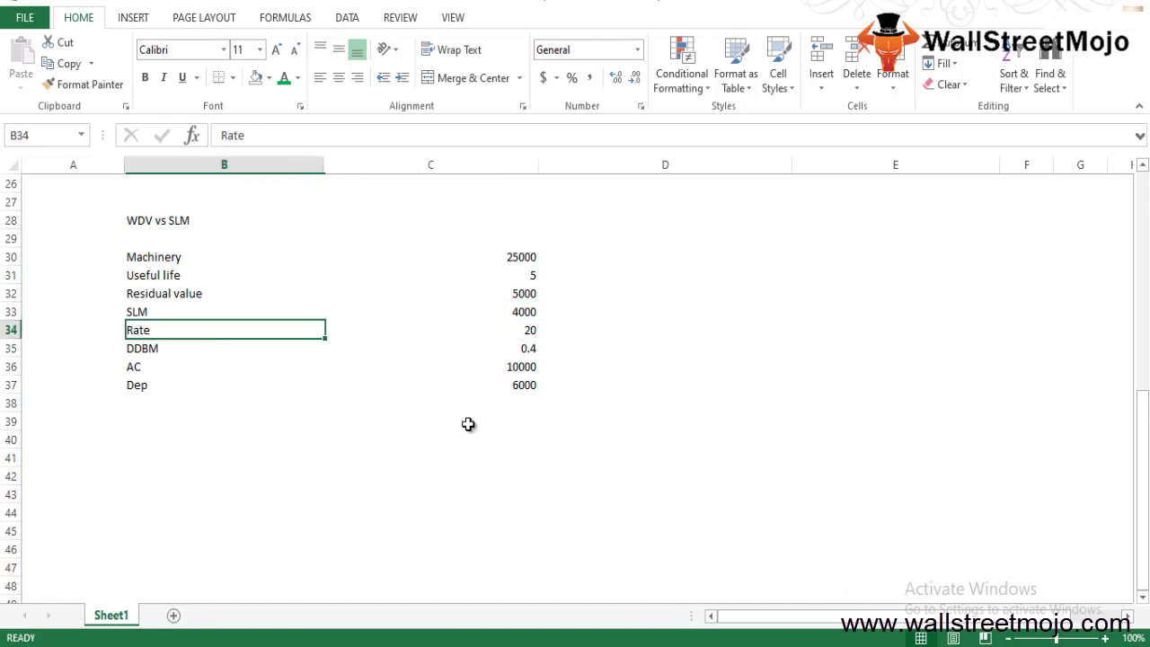
key("Right")
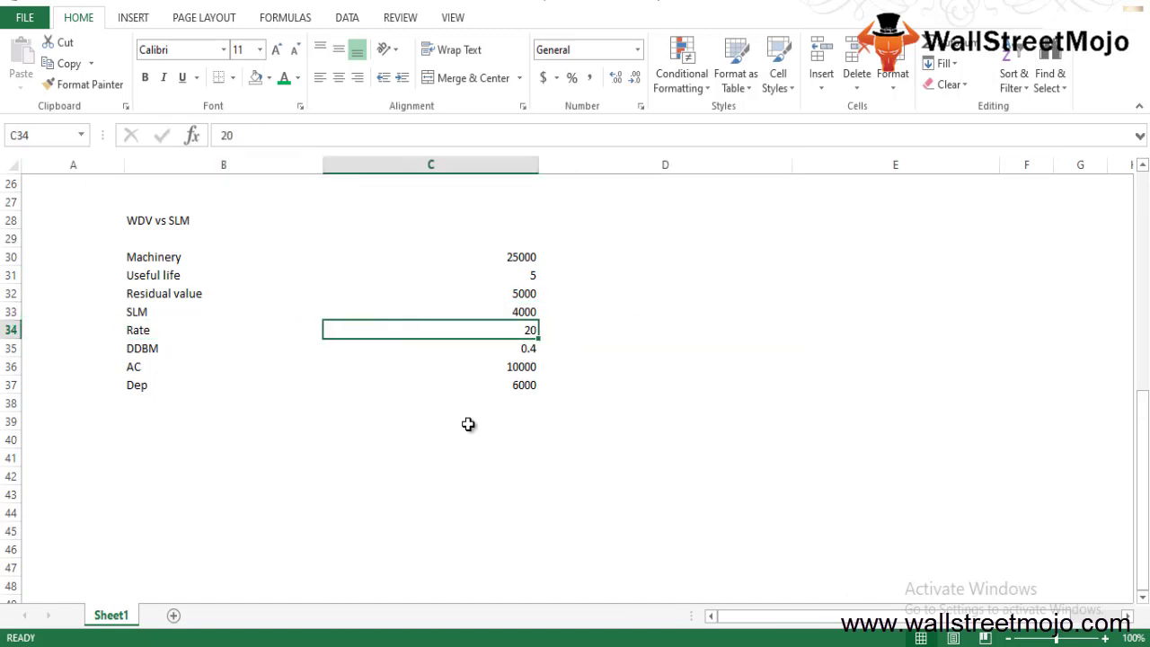
type("=")
key("Up")
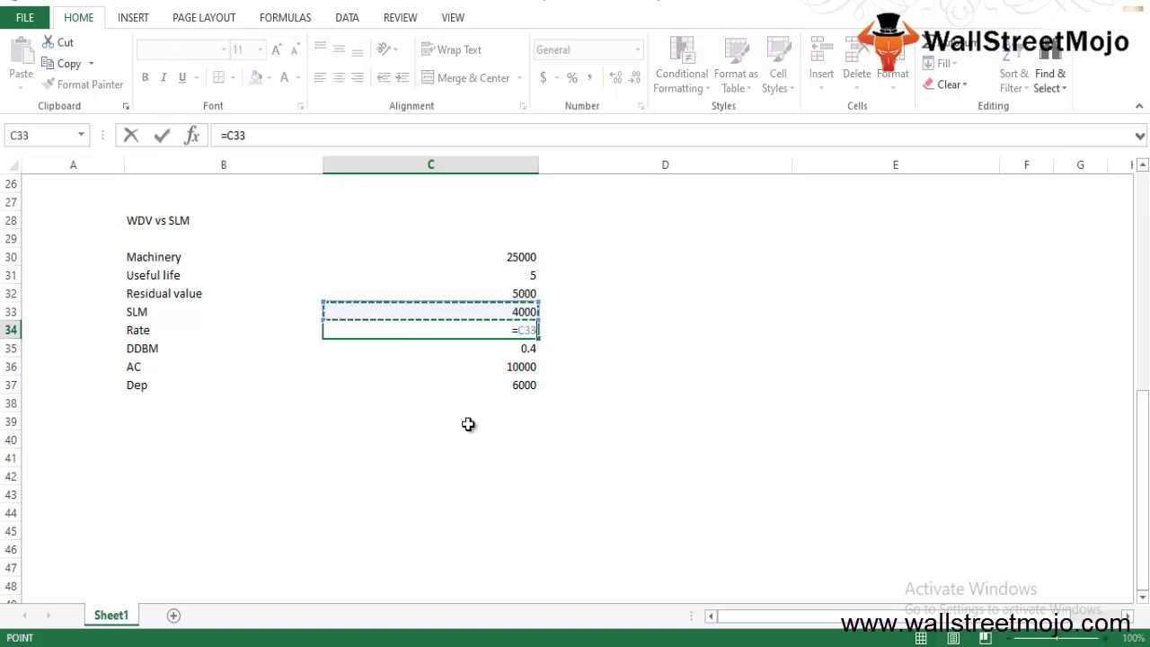
type("/(")
key("Up")
key("Up")
key("Up")
key("Up")
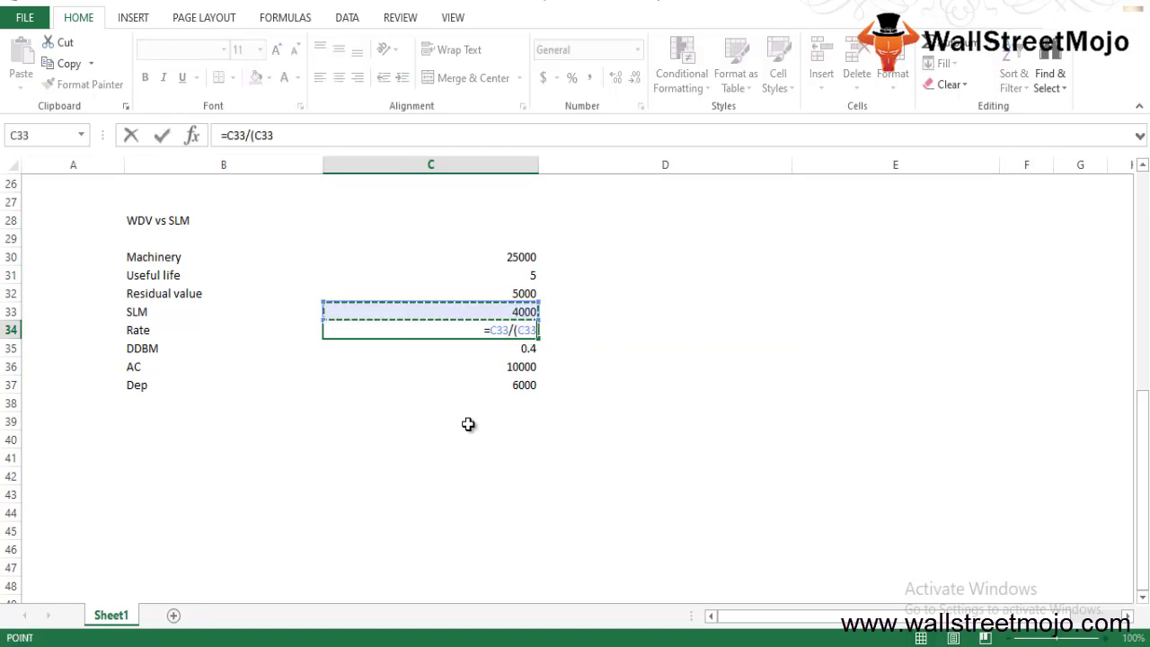
type("-")
key("Up")
key("Up")
type(")")
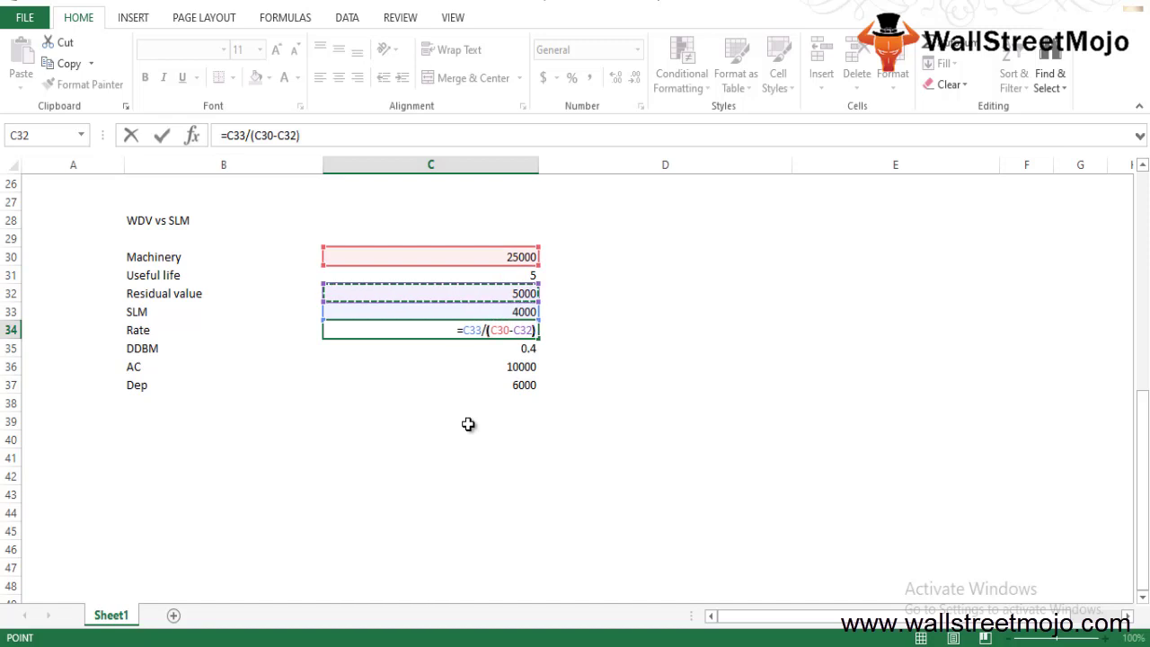
key("Return")
- Format the Rate cell as a percentage so it shows 20%
key("Up")
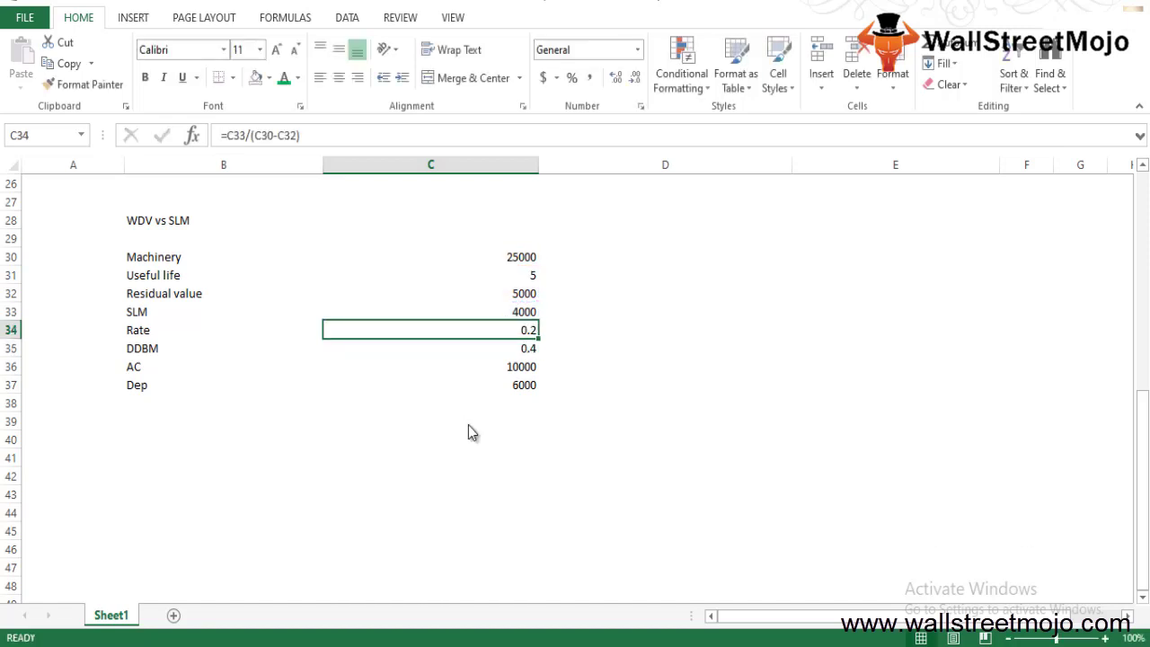
key("ctrl+shift+5")
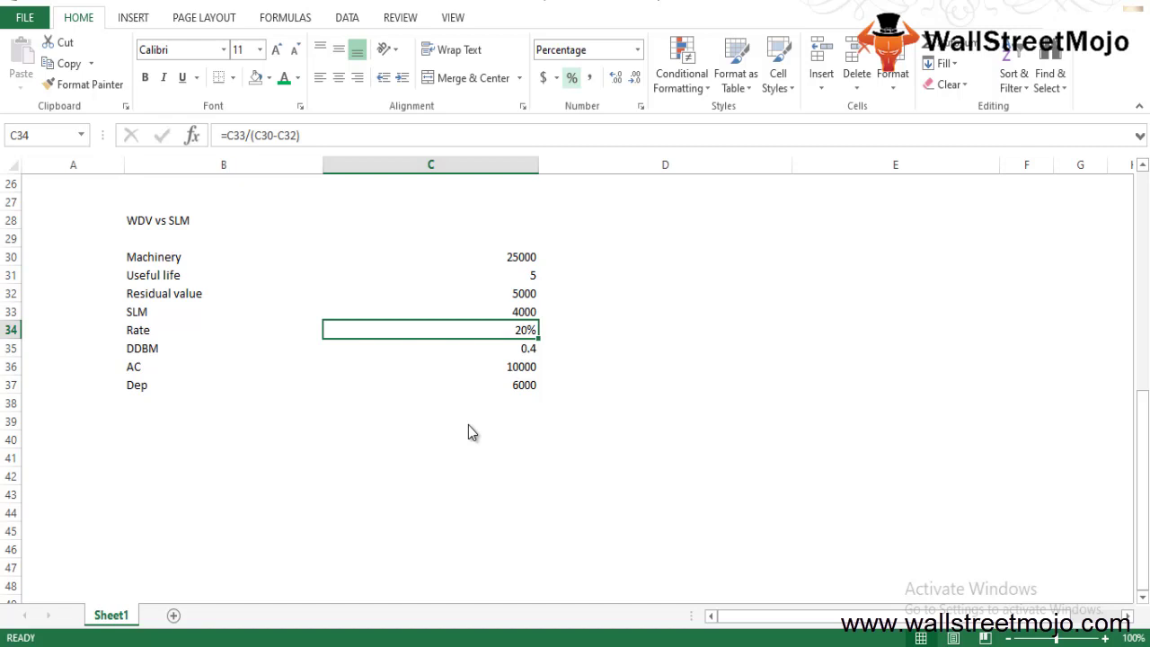
key("Down")
key("Down")
key("Left")
key("Right")
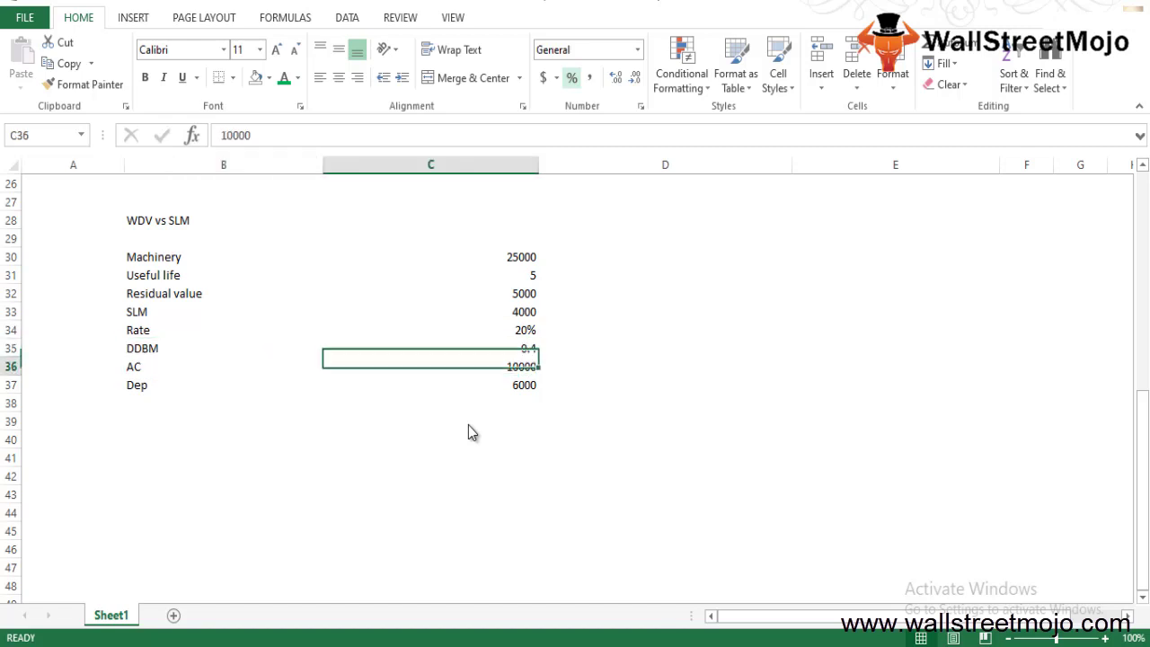
- Label B38 'Toal AD' below the Dep row
key("Down")
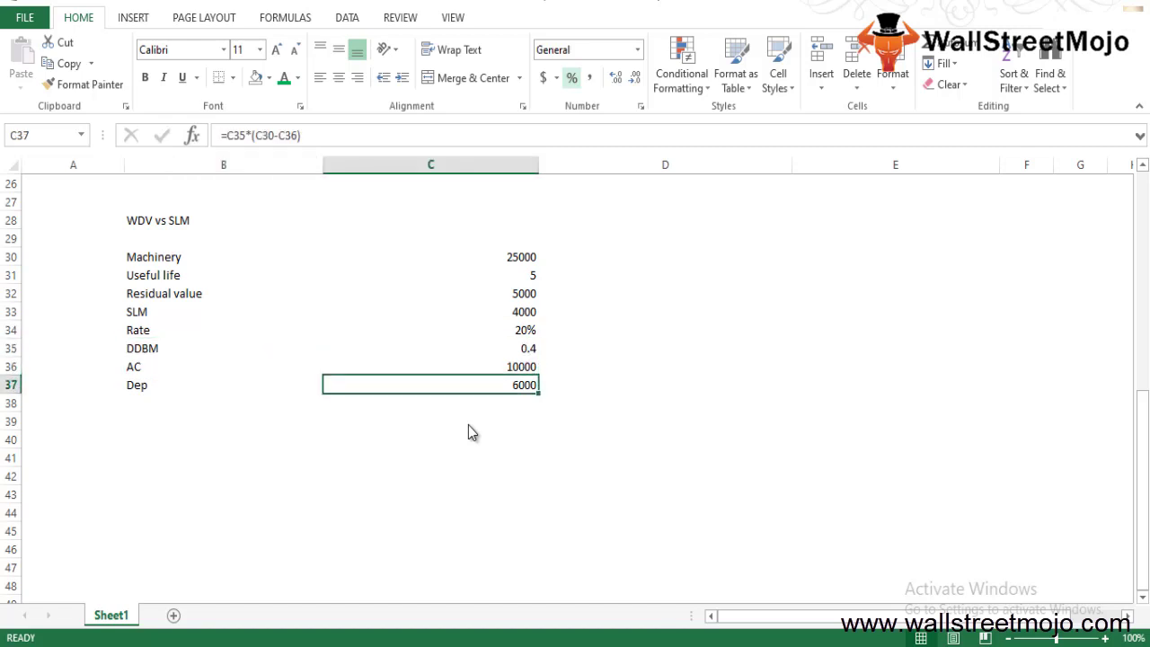
key("Down")
type("=")
key("Left")
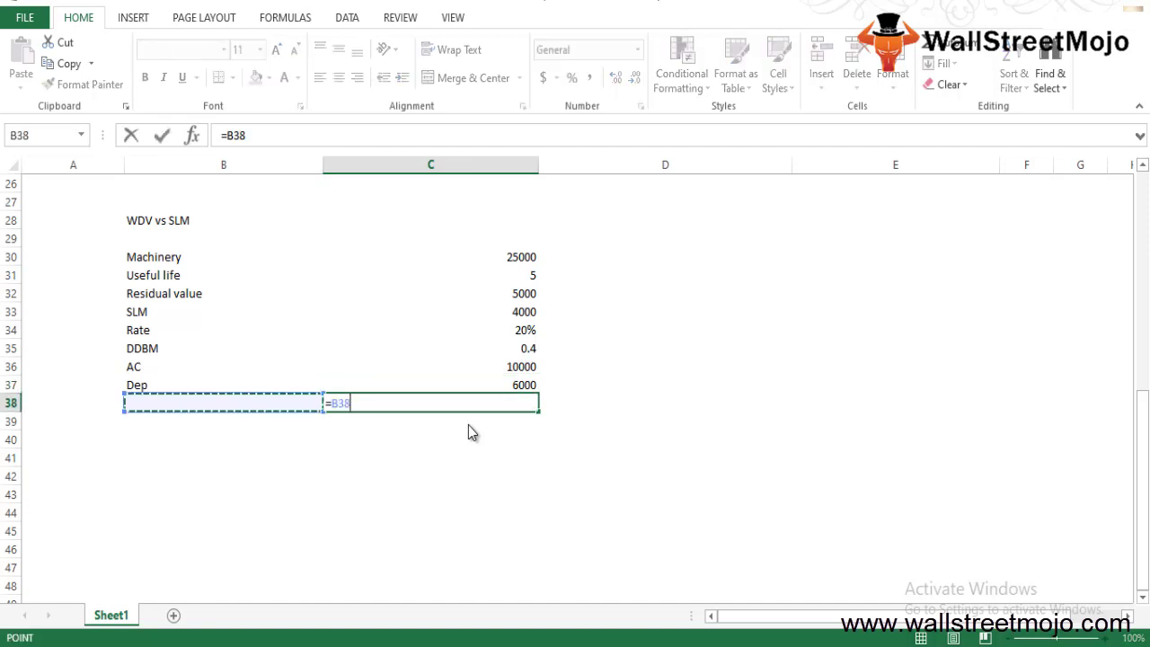
key("Escape")
key("Left")
type("AC")
key("BackSpace")
key("BackSpace")
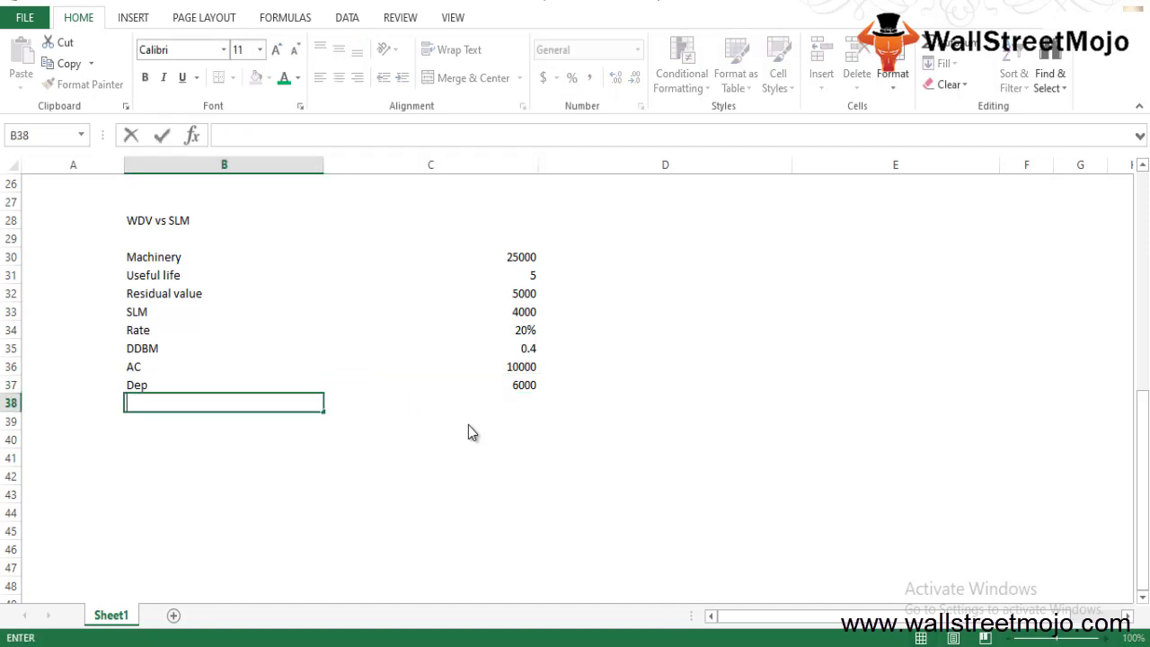
type("Toal AD")
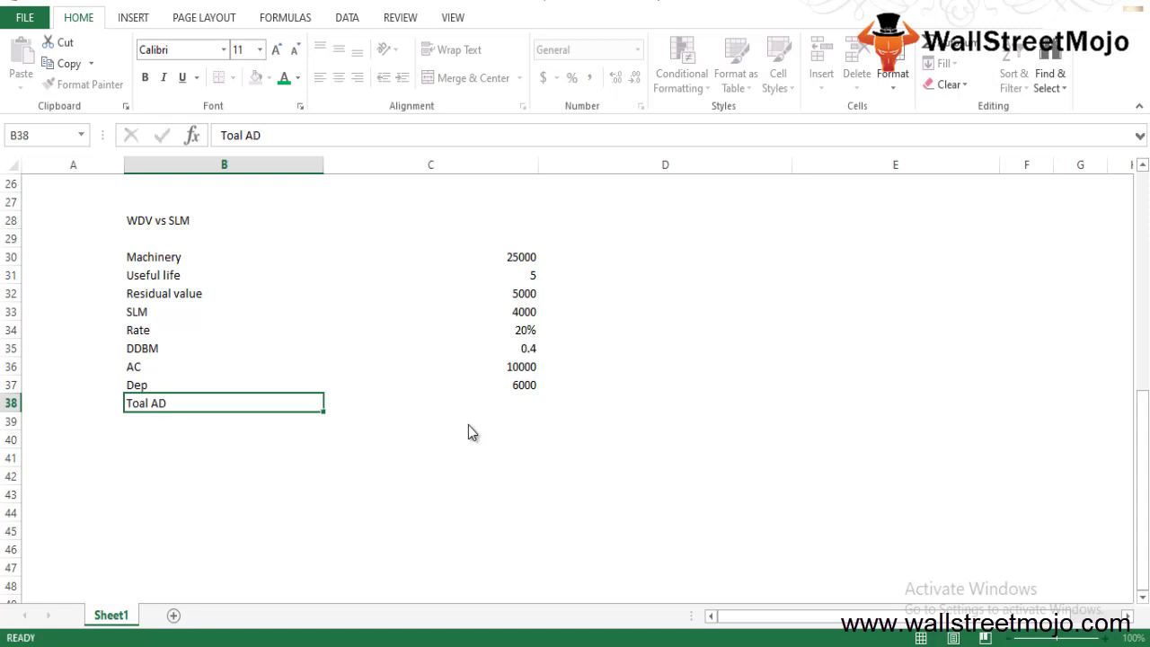
key("Return")
- Enter =C36+C37 in C38 to total AC and Dep, giving 16000
key("Up")
key("Right")
type("=")
key("Up")
key("Up")
type("+")
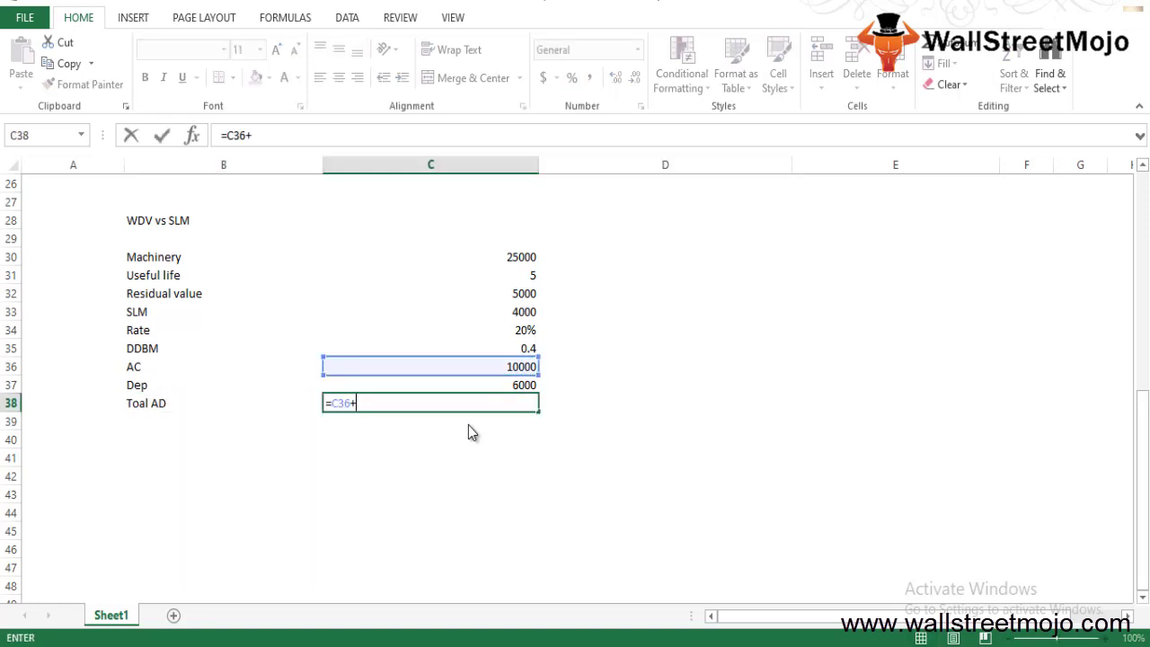
key("Up")
key("Return")
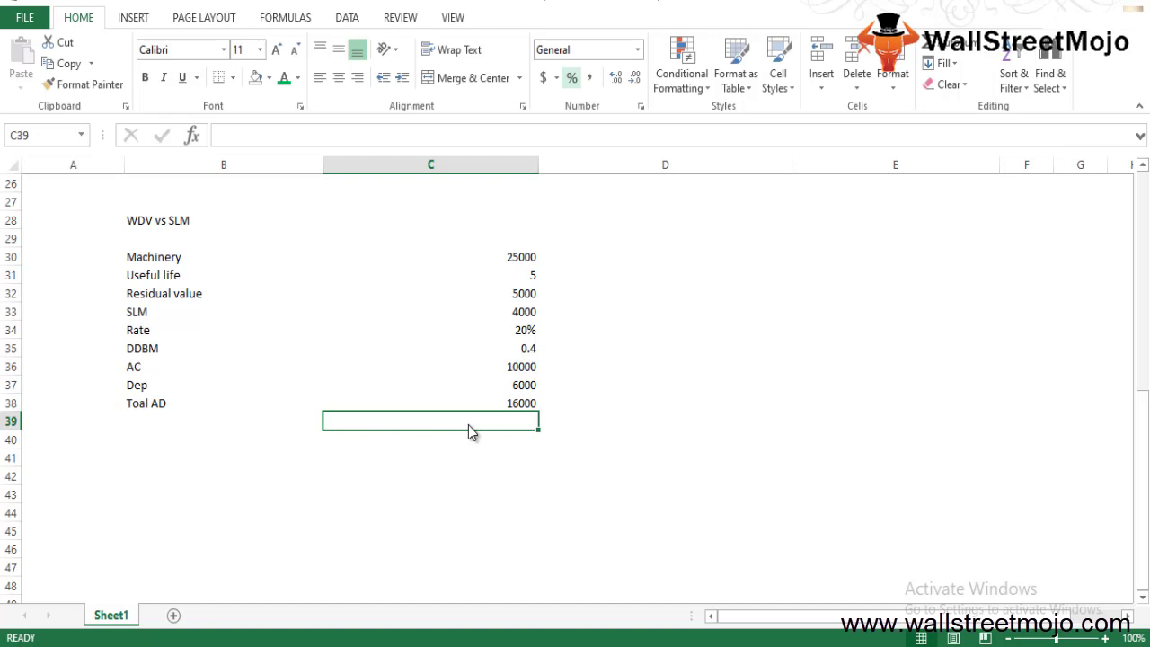
key("Down")
key("Left")
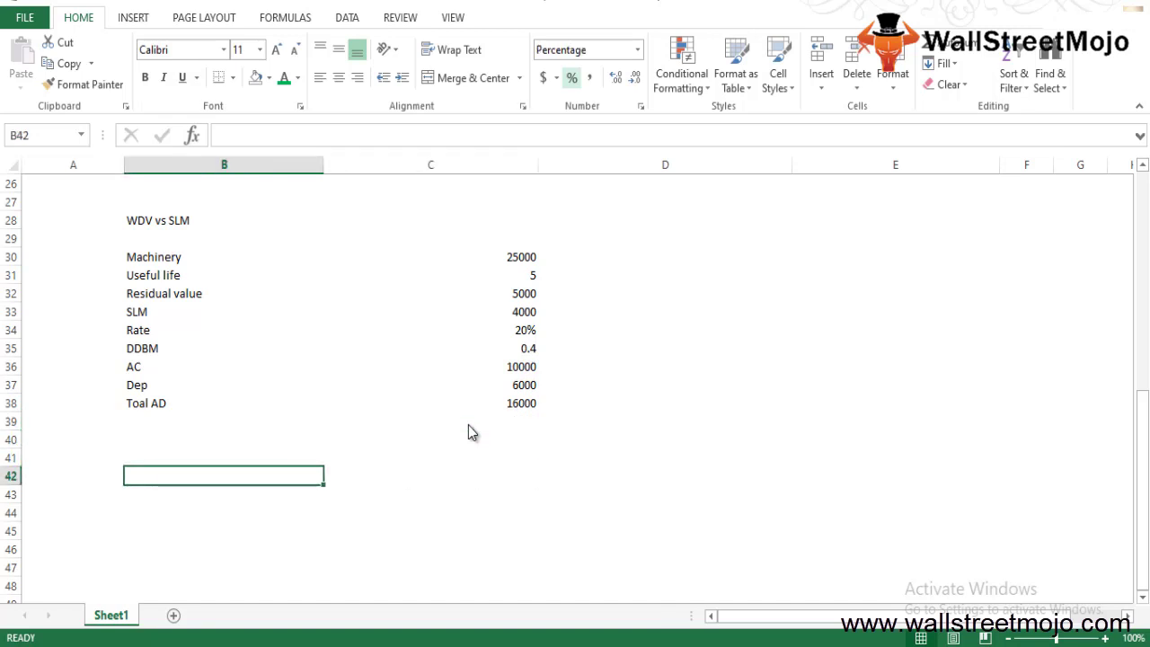
- Enter the Yr, Dep and AD headings across A42:C42
type("Dep")
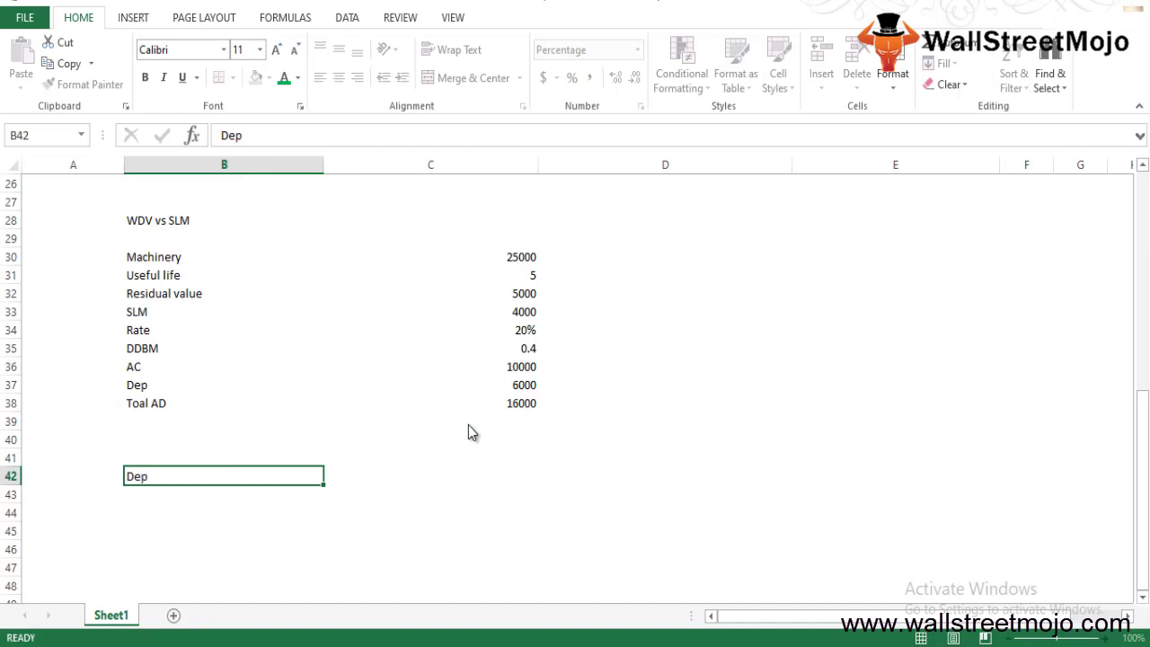
key("Return")
key("Up")
key("Right")
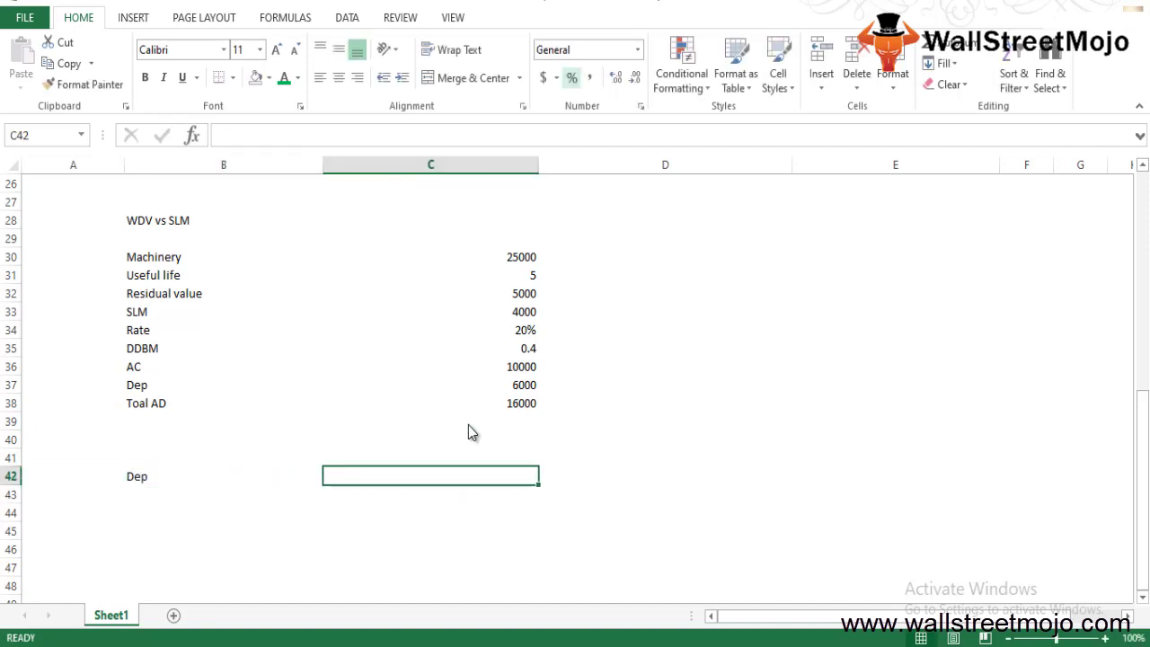
key("Left")
key("Left")
type("Yr")
key("Return")
key("Up")
key("Right")
key("Right")
type("A")
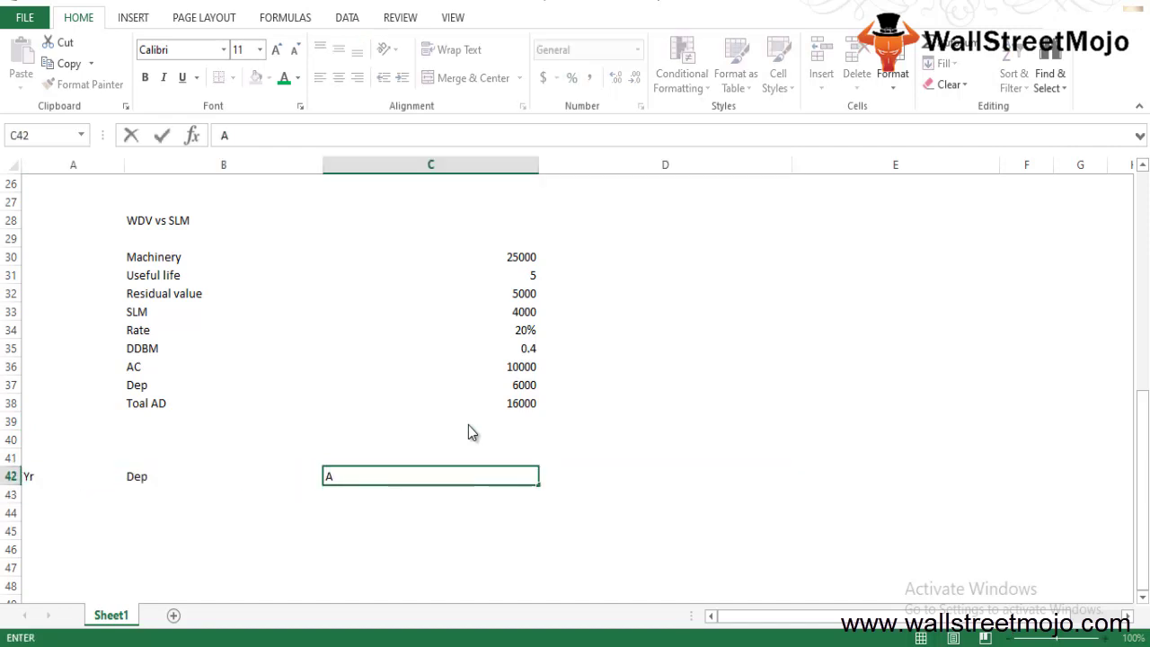
type("D")
key("Return")
- List years 1, 2, 3 and 4 down A43:A46 under Yr
key("Left")
key("Left")
type("1")
key("Return")
type("2")
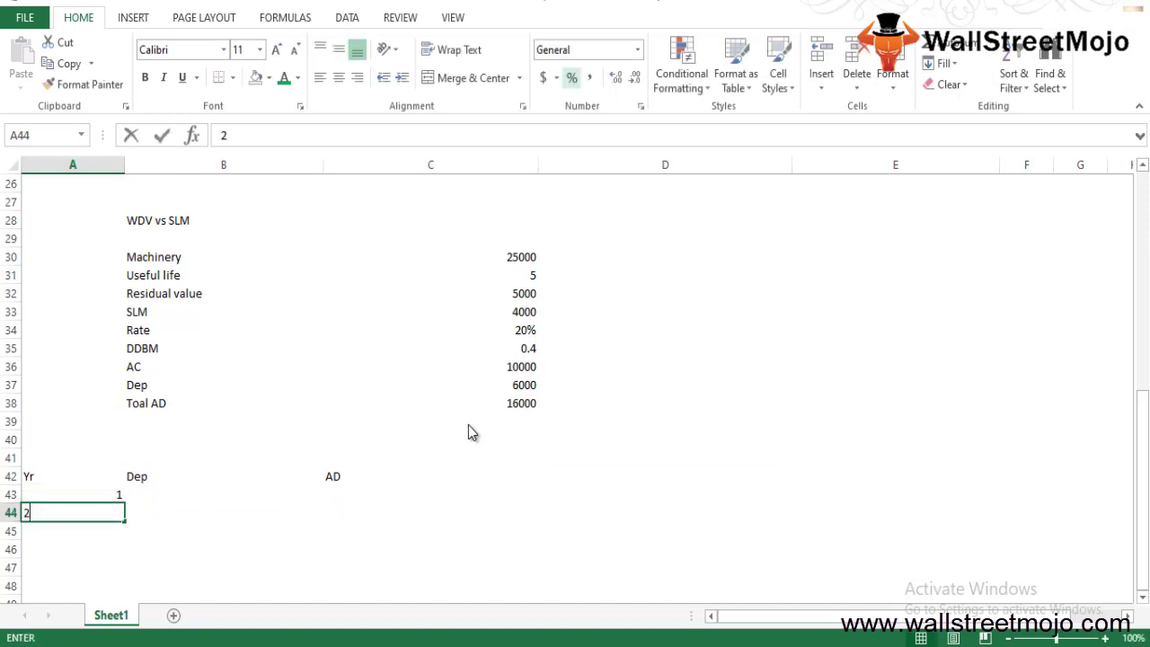
key("Return")
type("3")
key("Return")
type("4")
key("Return")
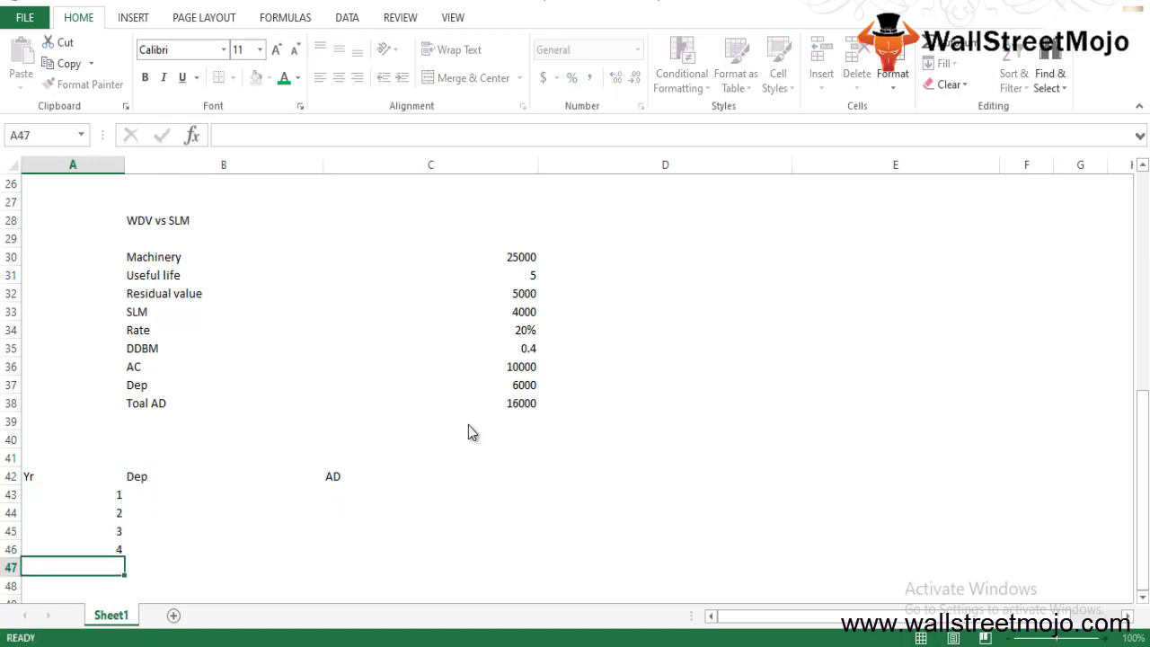
- Begin year 1's depreciation formula =25000*40% in B43
key("Down")
key("Down")
key("Down")
key("Down")
key("Up")
key("Up")
key("Up")
key("Up")
key("Up")
key("Up")
key("Up")
key("Up")
key("Right")
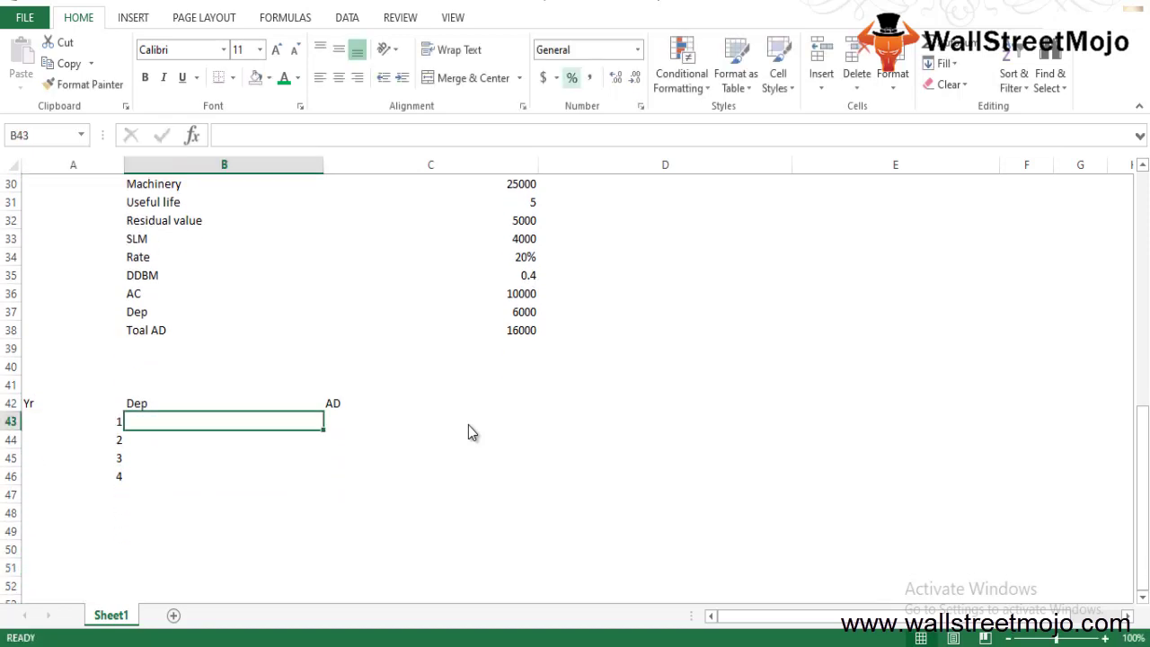
type("=25000")
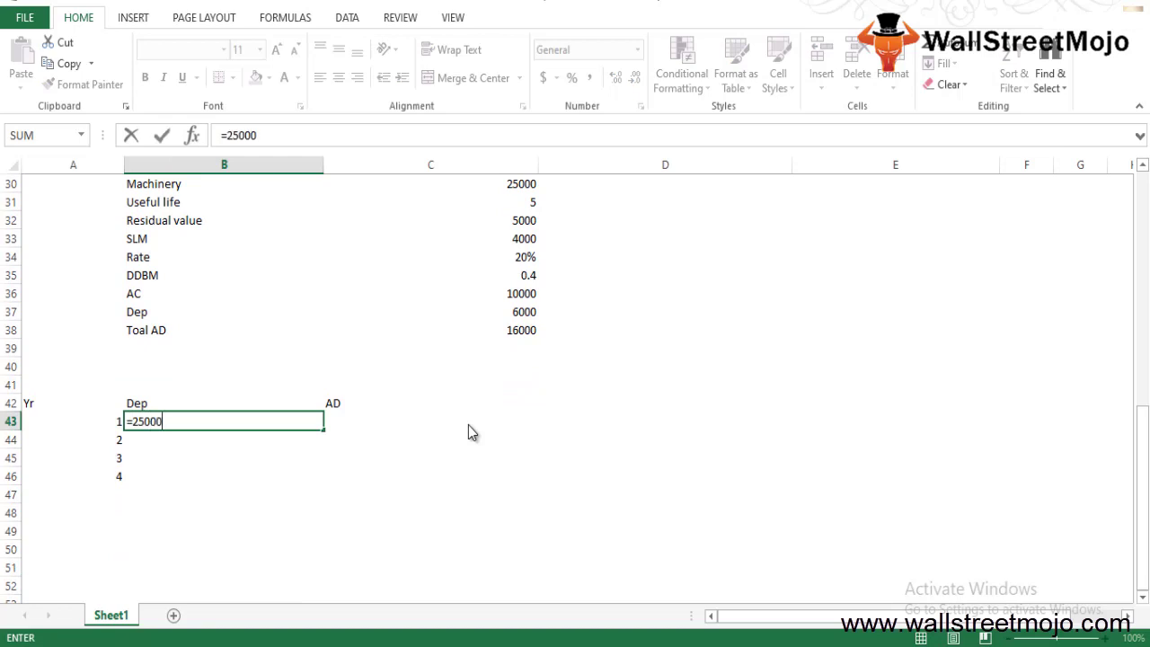
type("*40%")
- Commit year 1's depreciation as 10000, then copy it to years 2–4 and clear them
key("Return")
key("Up")
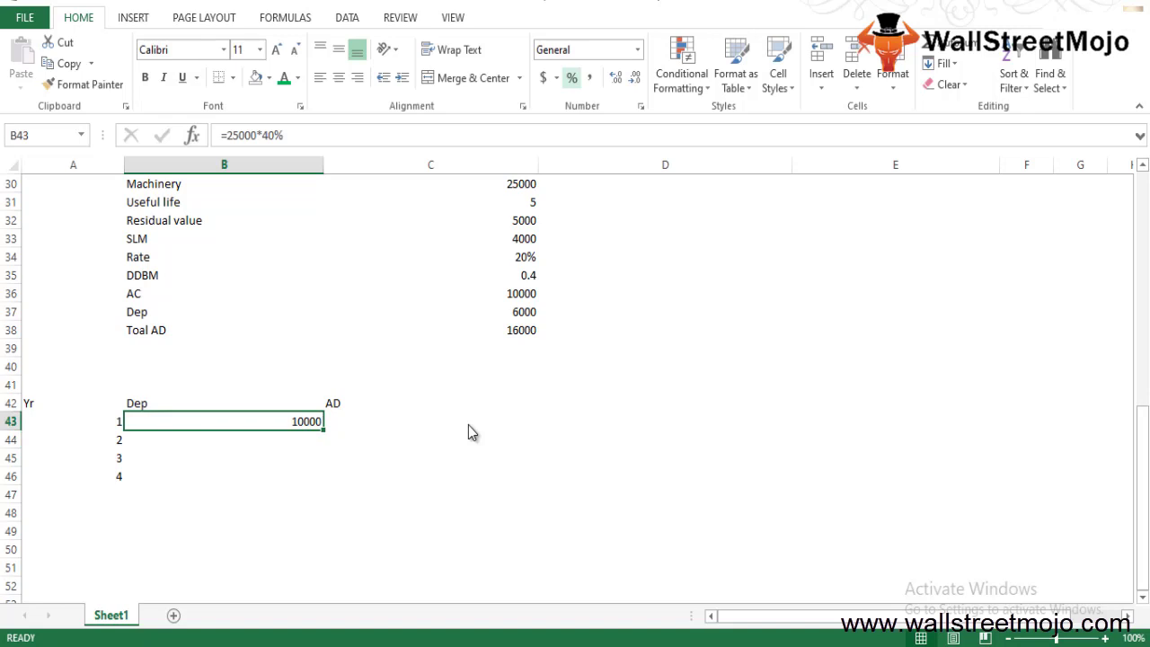
key("ctrl+c")
key("Down")
key("shift+Down")
key("shift+Down")
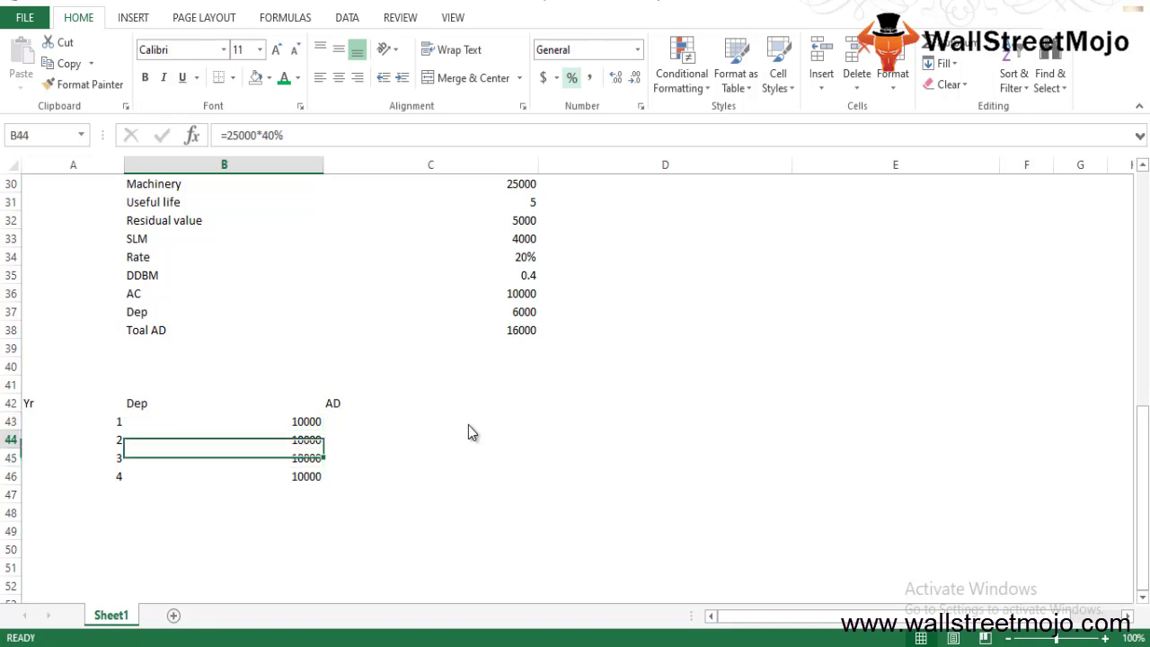
key("ctrl+v")
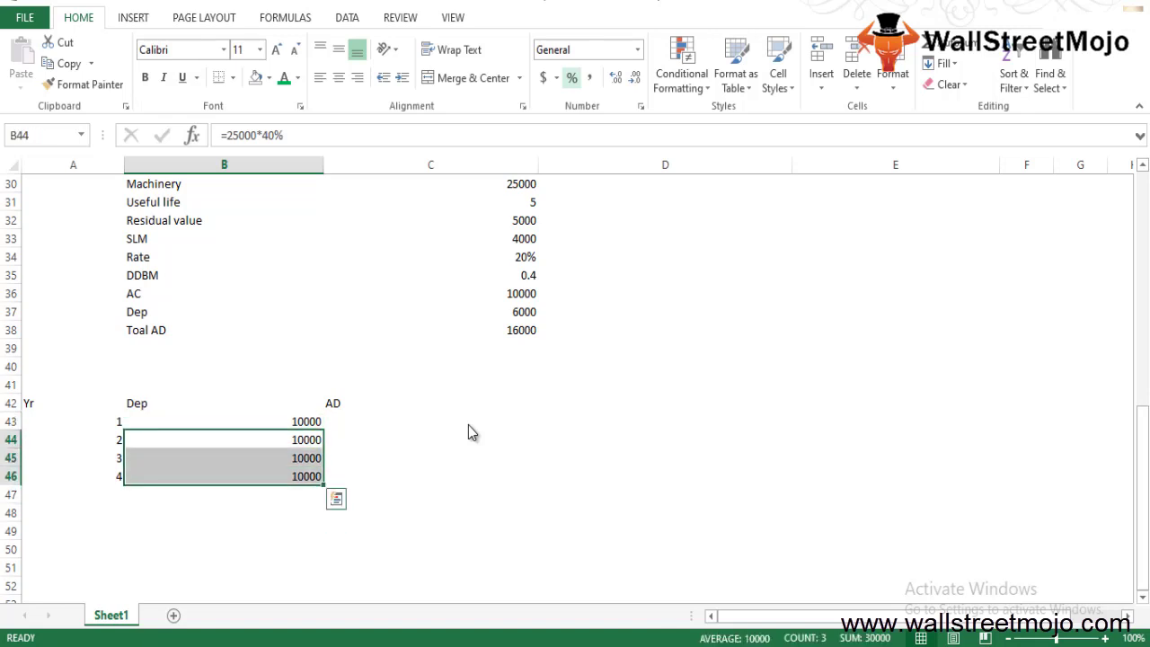
key("Up")
key("Down")
key("shift+Down")
key("shift+Down")
key("ctrl+v")
key("Delete")
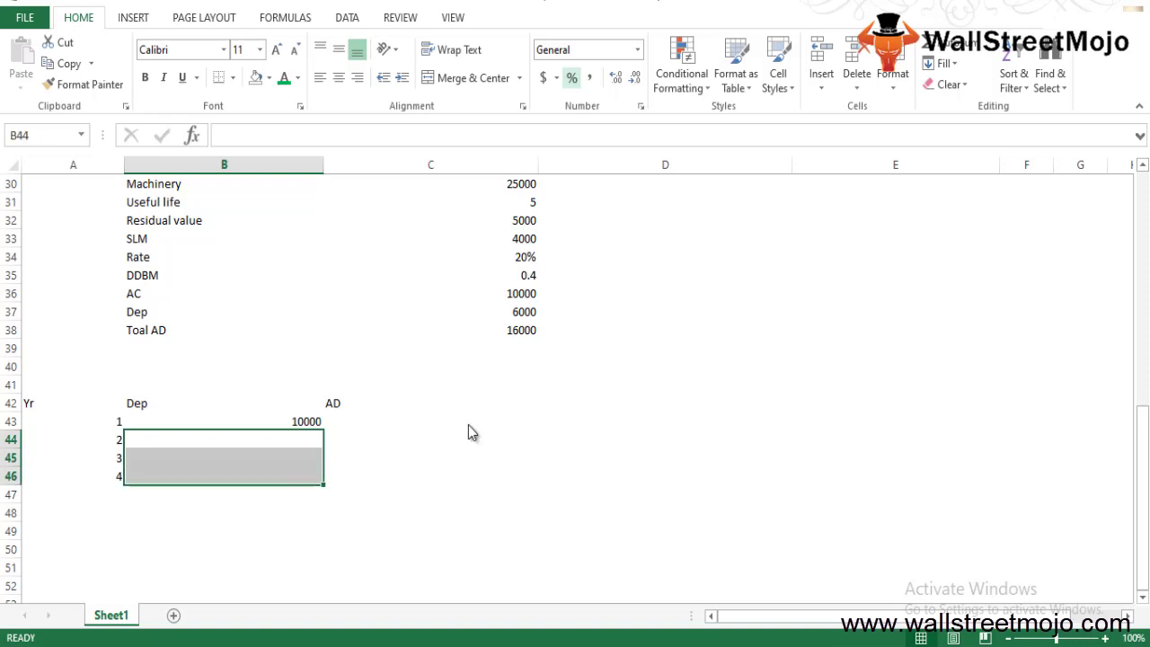
- Start a year 2 depreciation formula in B44 and cancel it
key("Up")
key("Down")
type("=")
key("BackSpace")
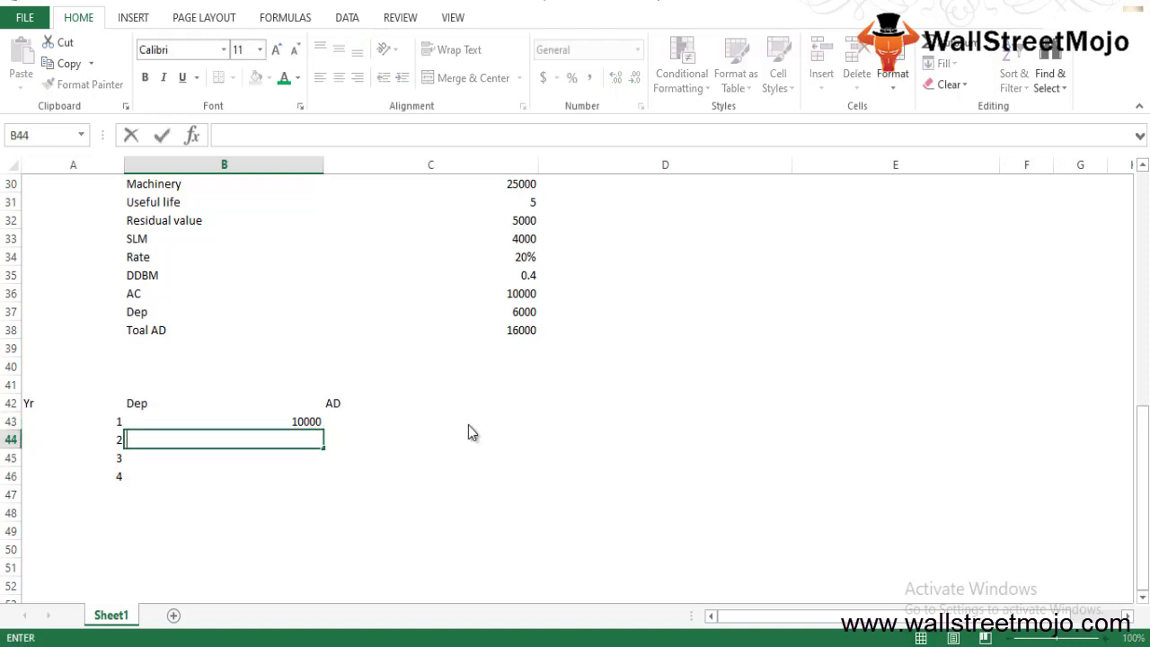
type("=(2500")
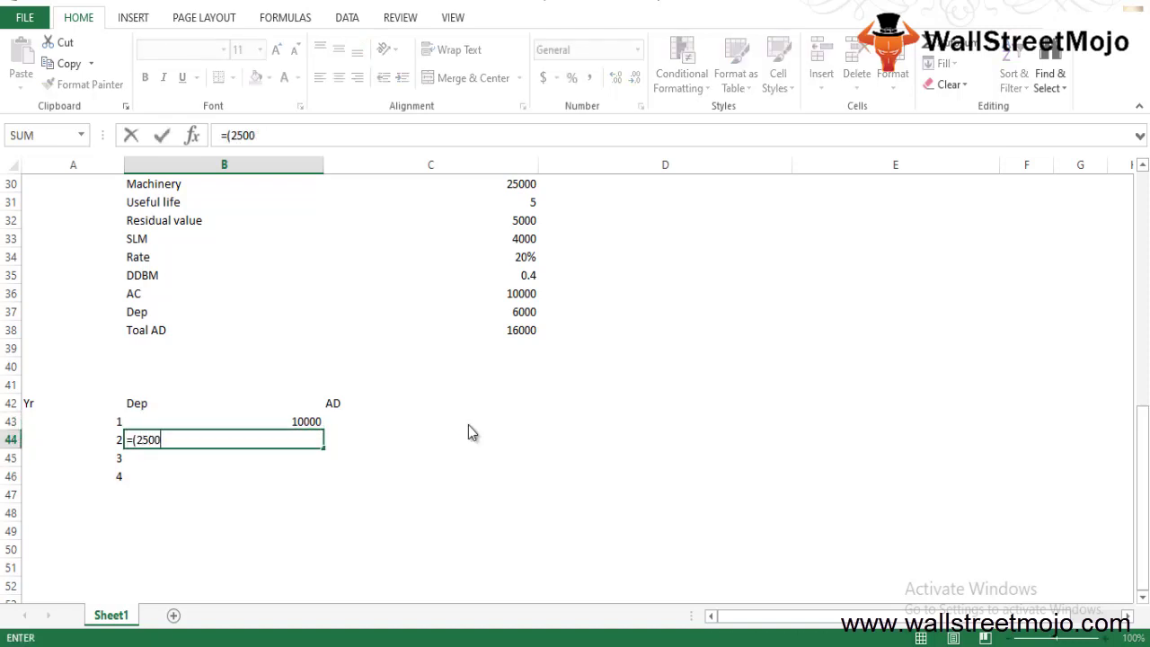
type("00")
key("BackSpace")
type("-")
key("Up")
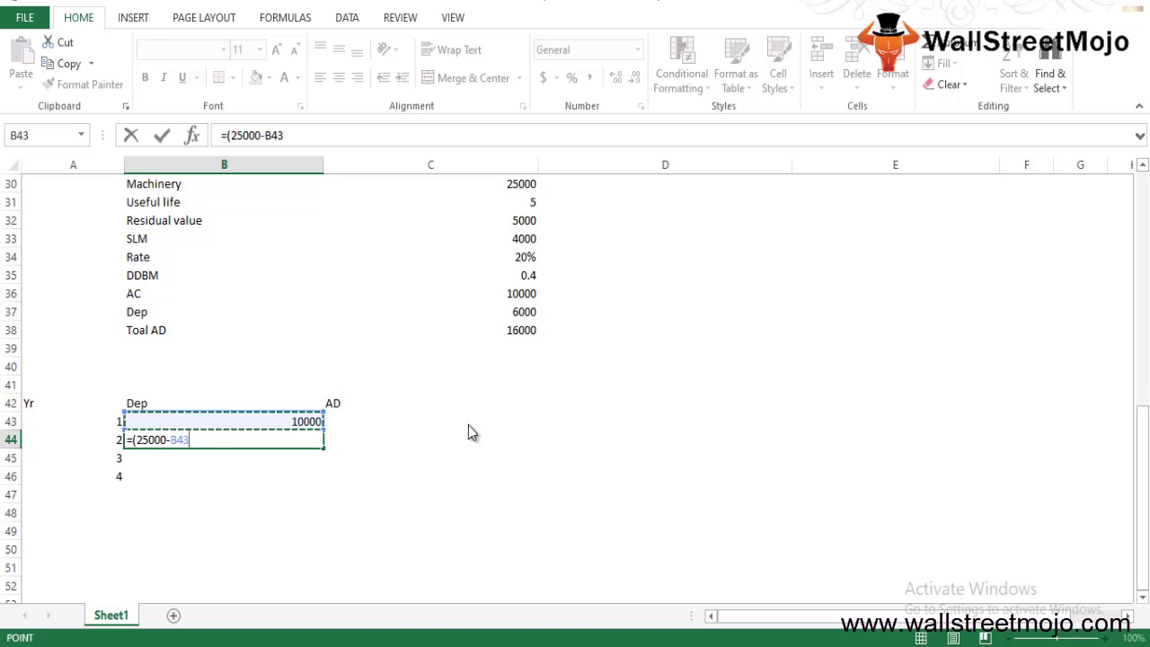
key("Escape")
- Delete the AD heading from C42
left_click(468, 426)
key("Up")
key("Delete")
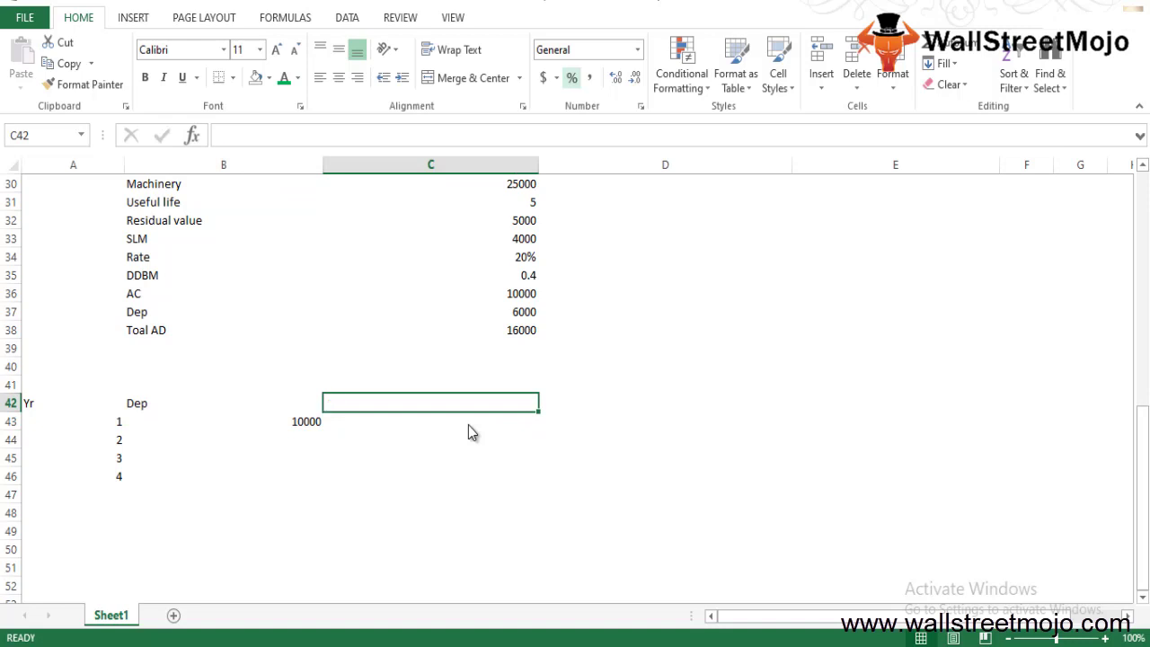
- Head column C 'balance' and set year 1's balance to =25000-B43, giving 15000
left_click(468, 425)
key("Up")
left_click(468, 426)
key("Up")
type("balance")
key("Return")
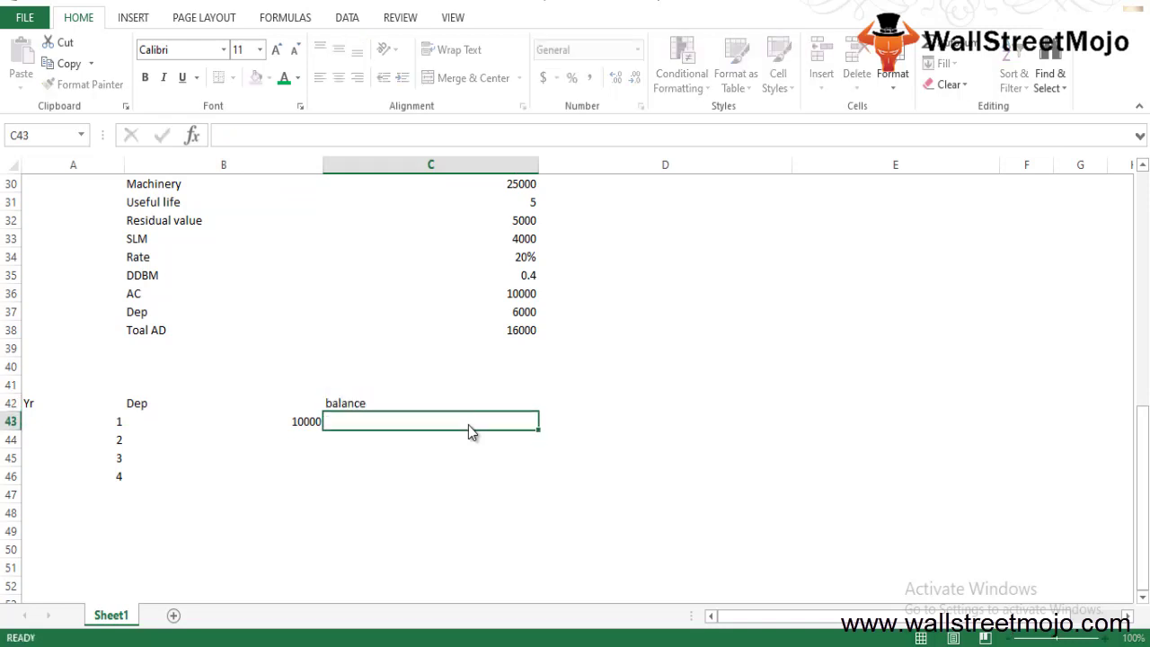
type("=25000")
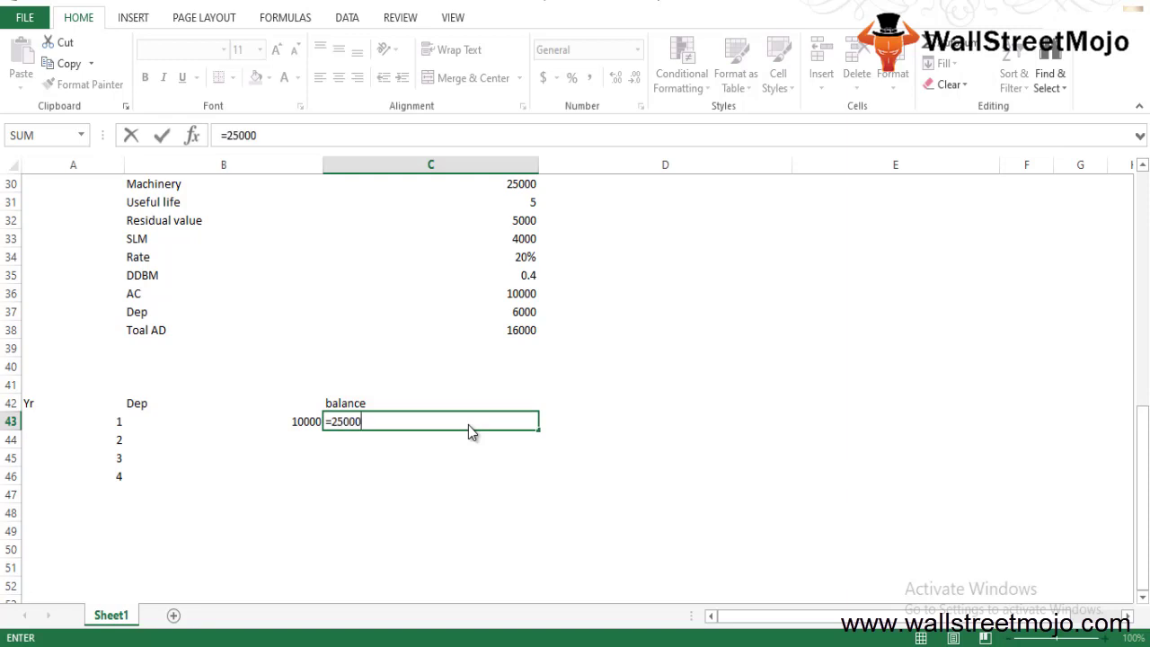
type("-")
key("Left")
key("Return")
- Copy the balance formula down to years 2–4, then clear the incorrect results
left_click(468, 426)
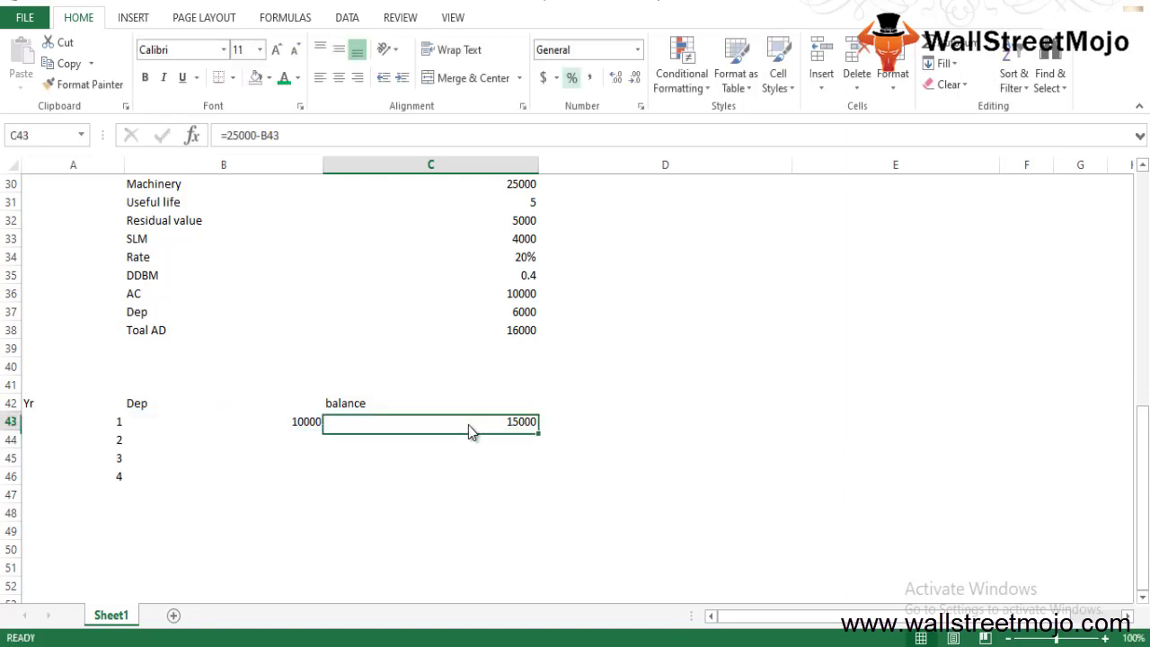
key("ctrl+c")
key("Down")
key("shift+Down")
key("shift+Down")
key("ctrl+v")
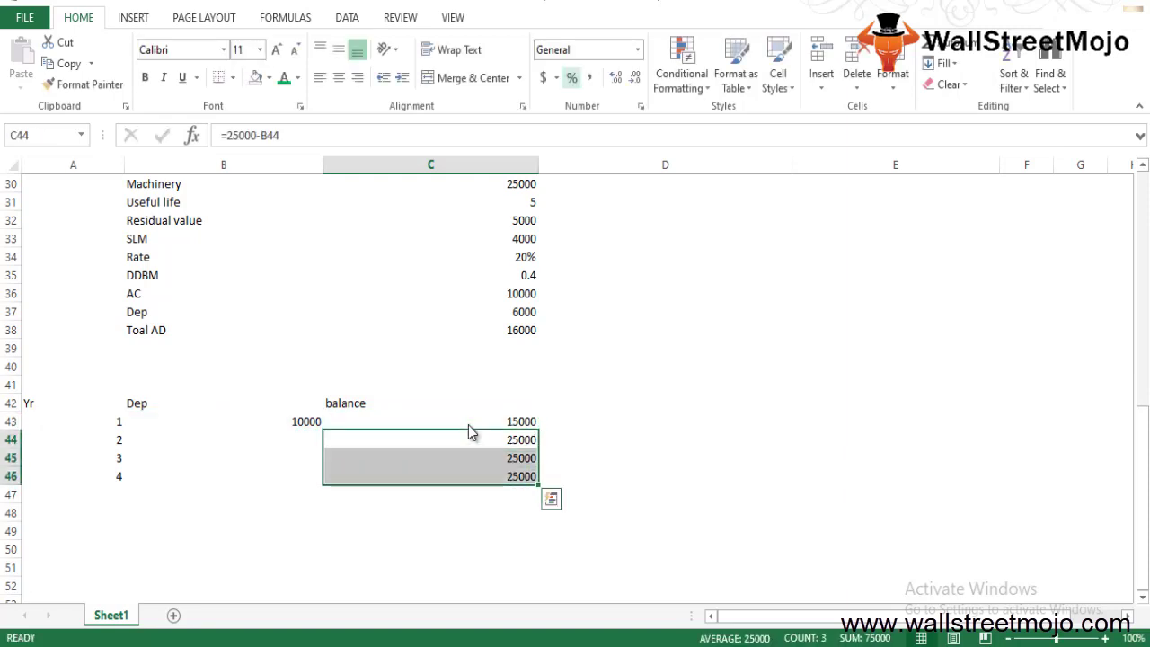
key("Left")
key("Right")
key("Left")
key("Right")
key("shift+Down")
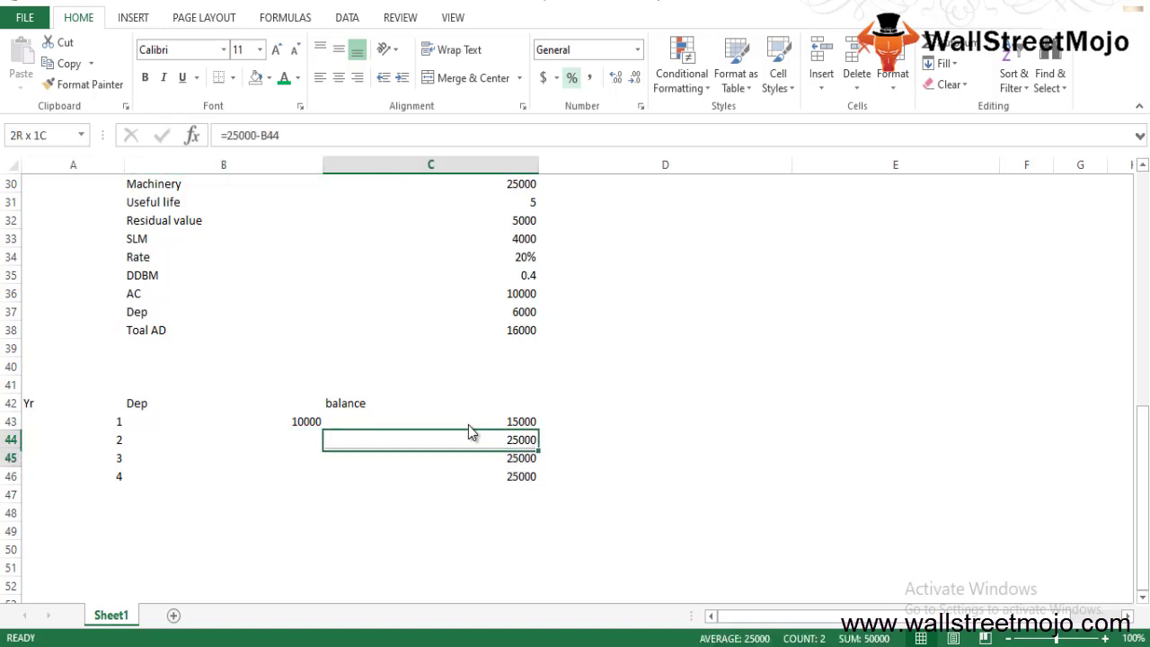
key("shift+Down")
key("Delete")
- Set year 2's depreciation to 40% of year 1's balance, giving 6000
key("Left")
key("ctrl+v")
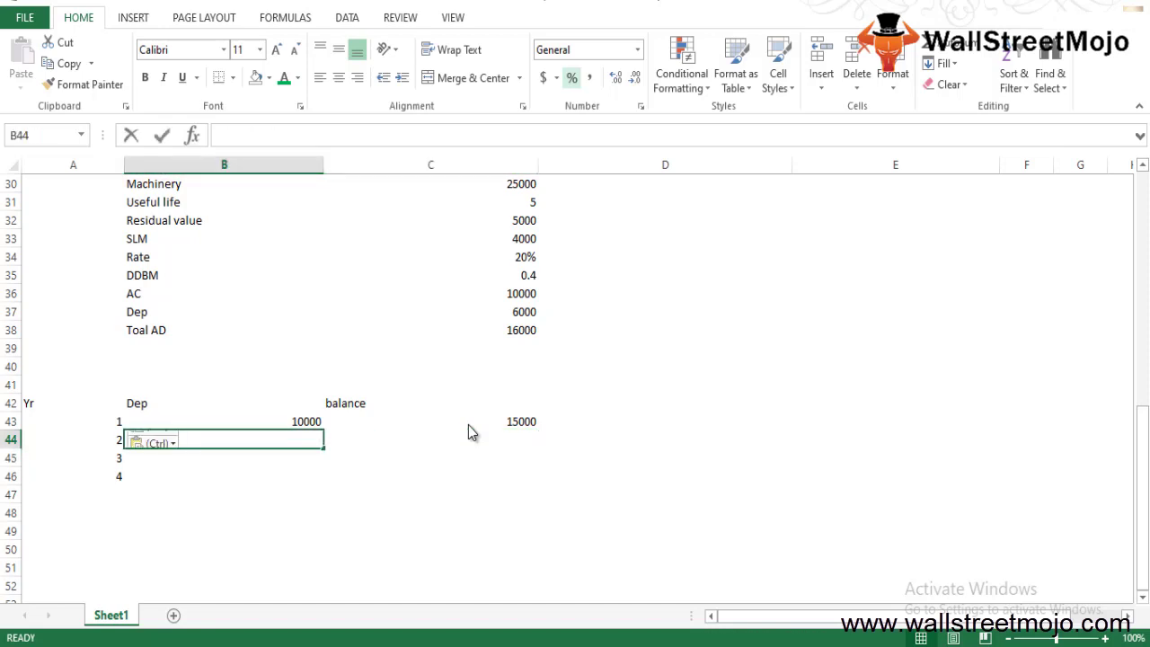
type("=")
key("Up")
key("Right")
key("Right")
key("Left")
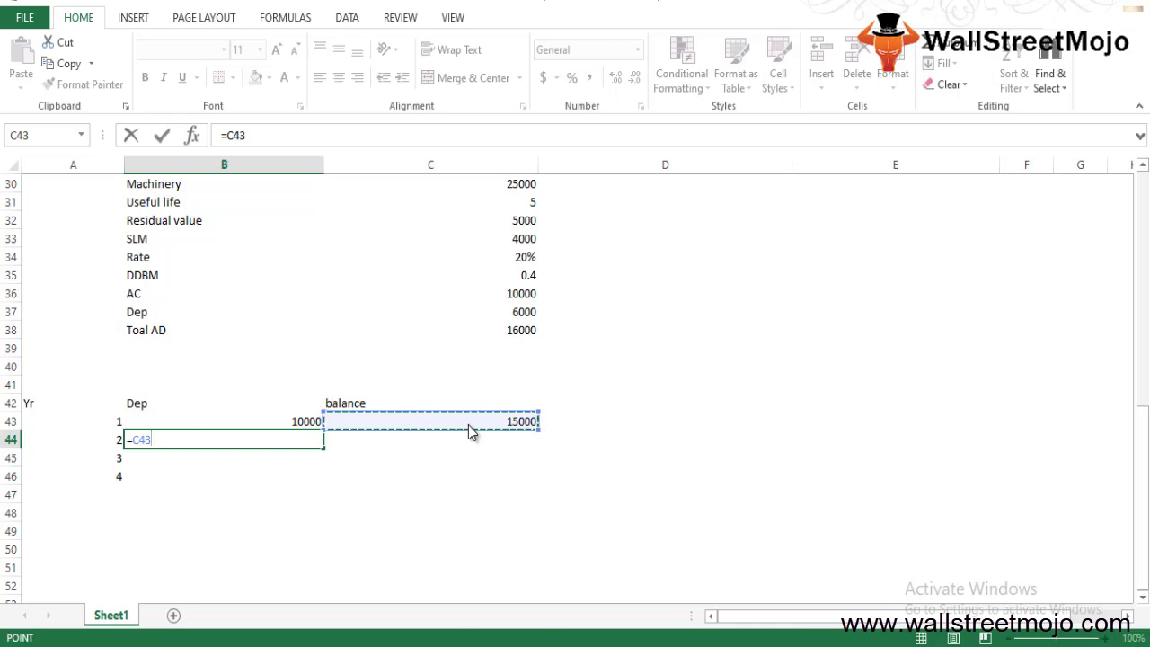
type("*")
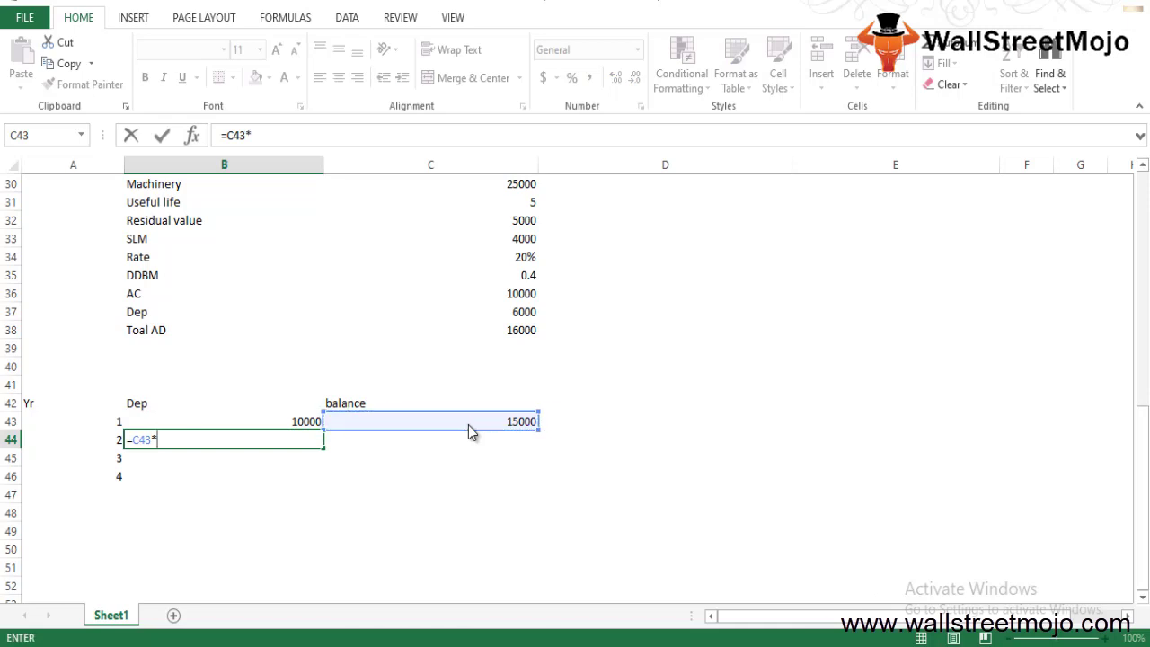
type("40%")
key("ctrl+Return")
key("Right")
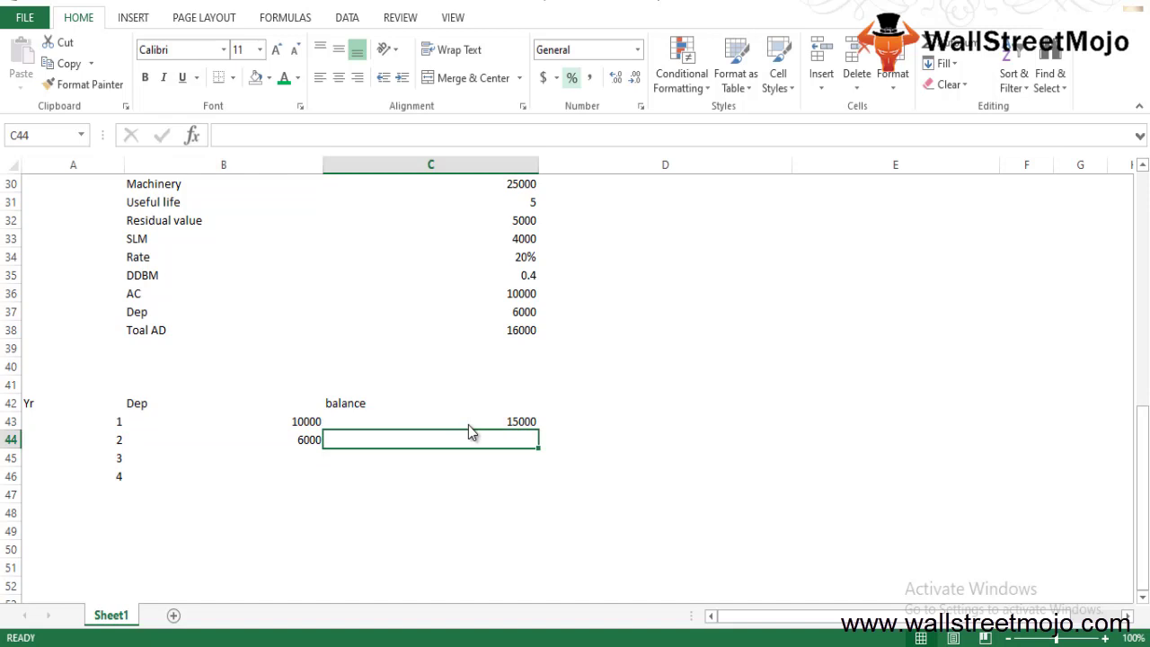
- Make each balance the prior balance minus that year's Dep, filled down to 3240
left_click(468, 426)
key("Down")
type("=")
left_click(468, 426)
type("-")
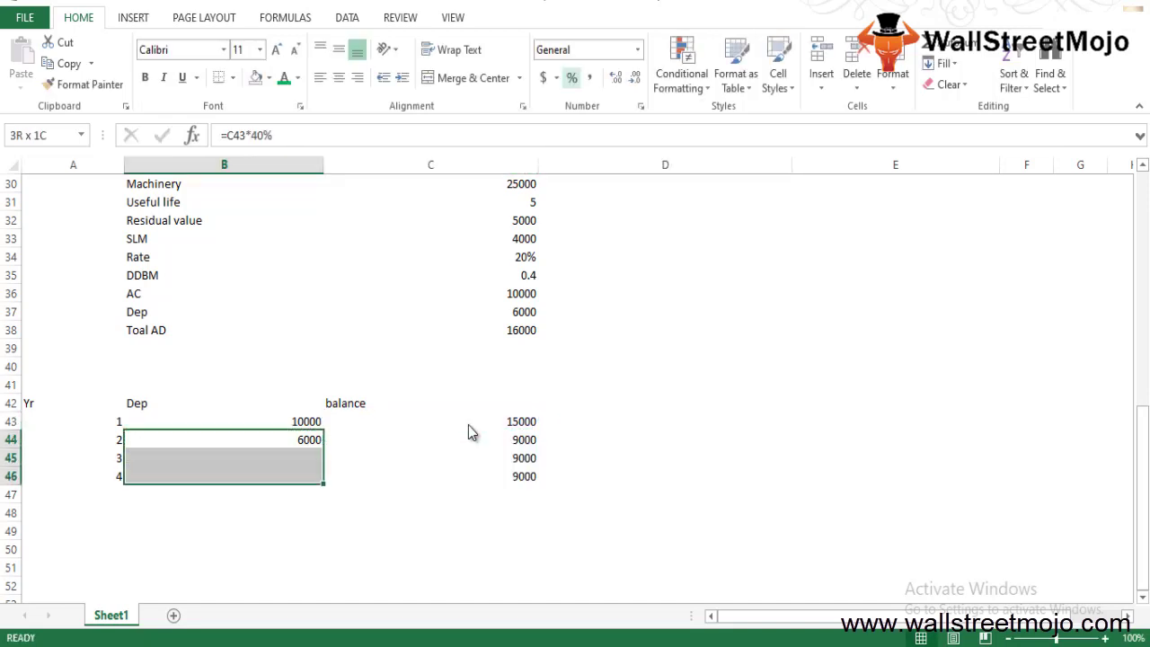
key("ctrl+d")
key("Right")
key("Down")
key("Down")
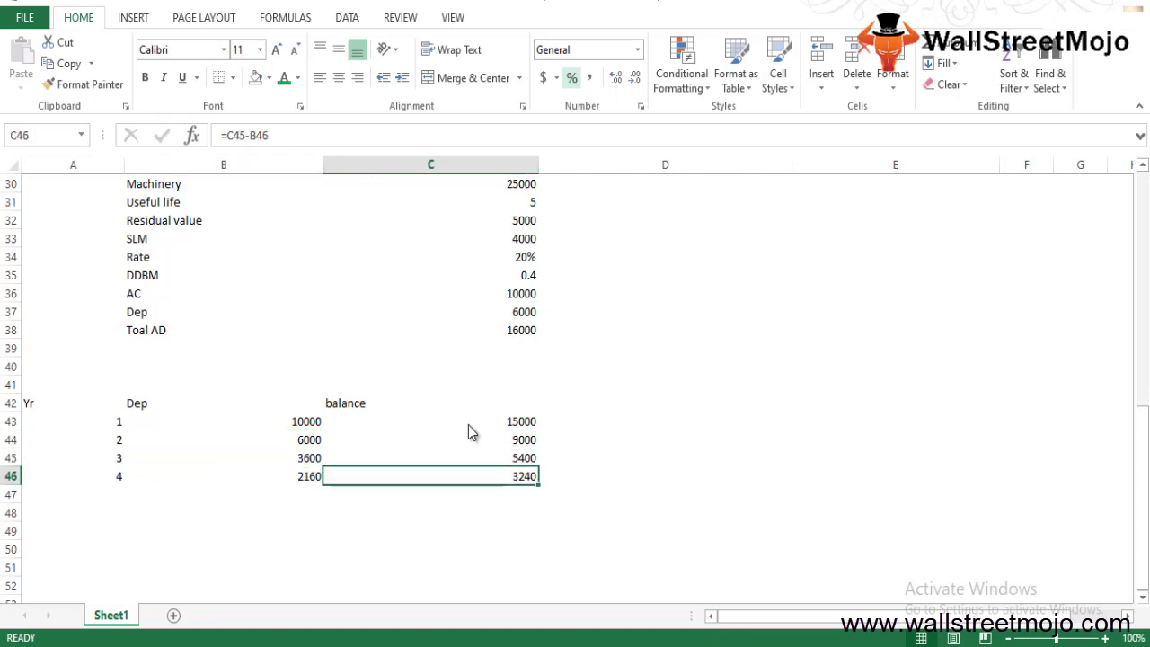
key("Up")
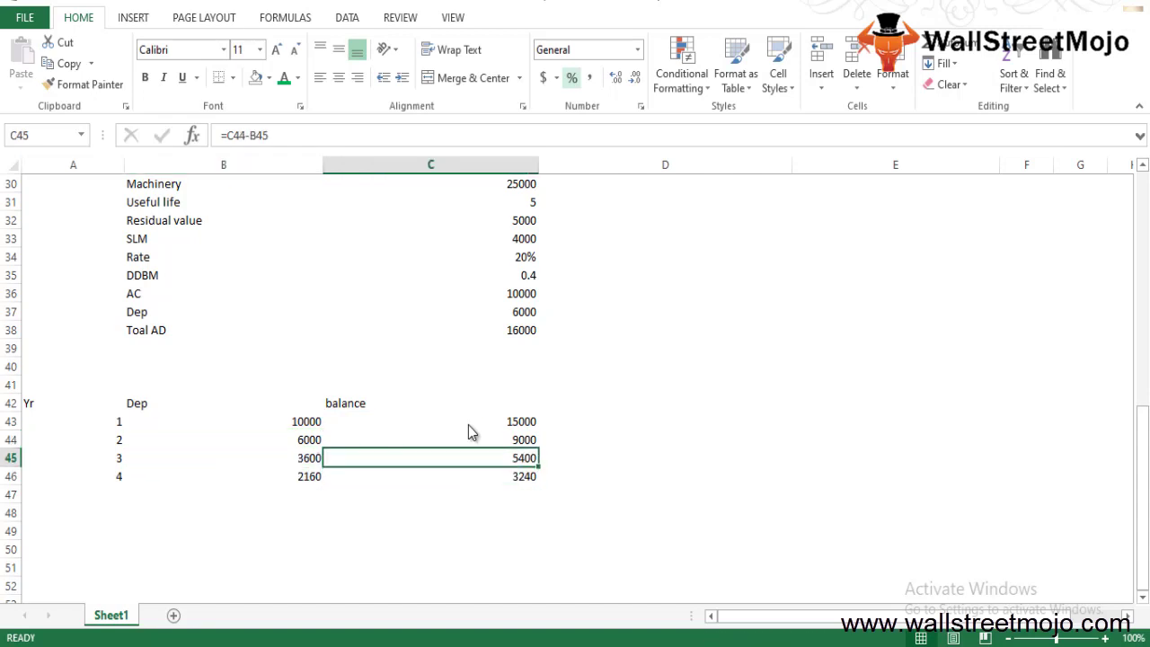
key("Left")
key("Right")
key("Right")
key("Up")
key("Up")
key("Up")
key("Up")
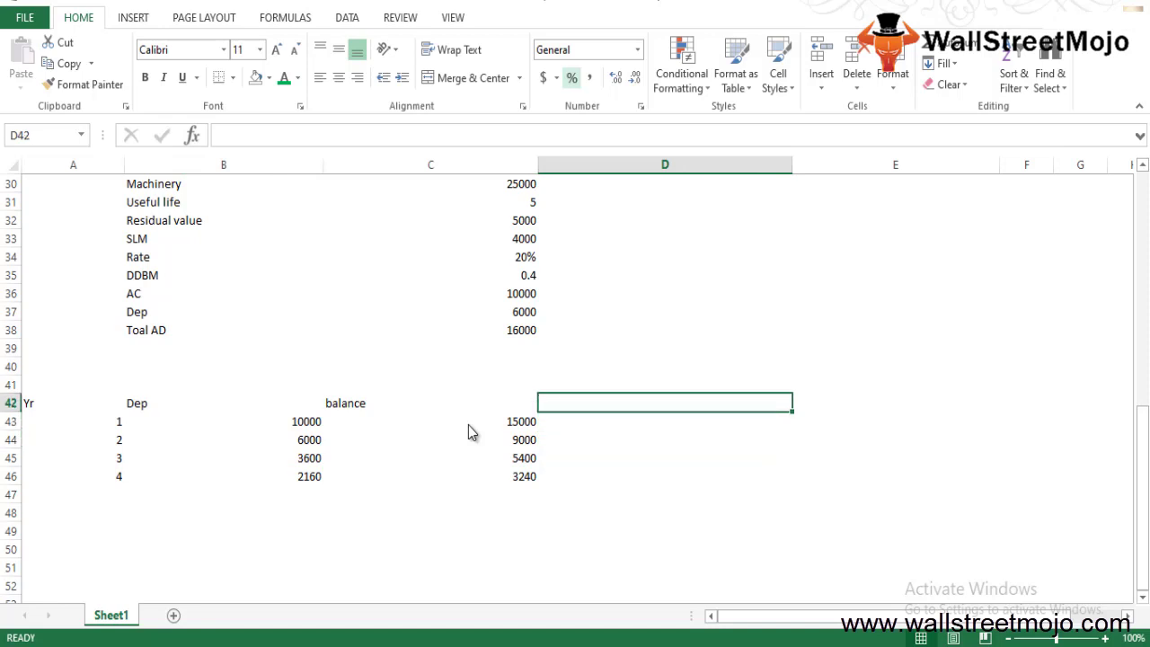
- Head column D 'AD' and set year 1's accumulated depreciation to =B43 (10000)
type("AD")
key("Return")
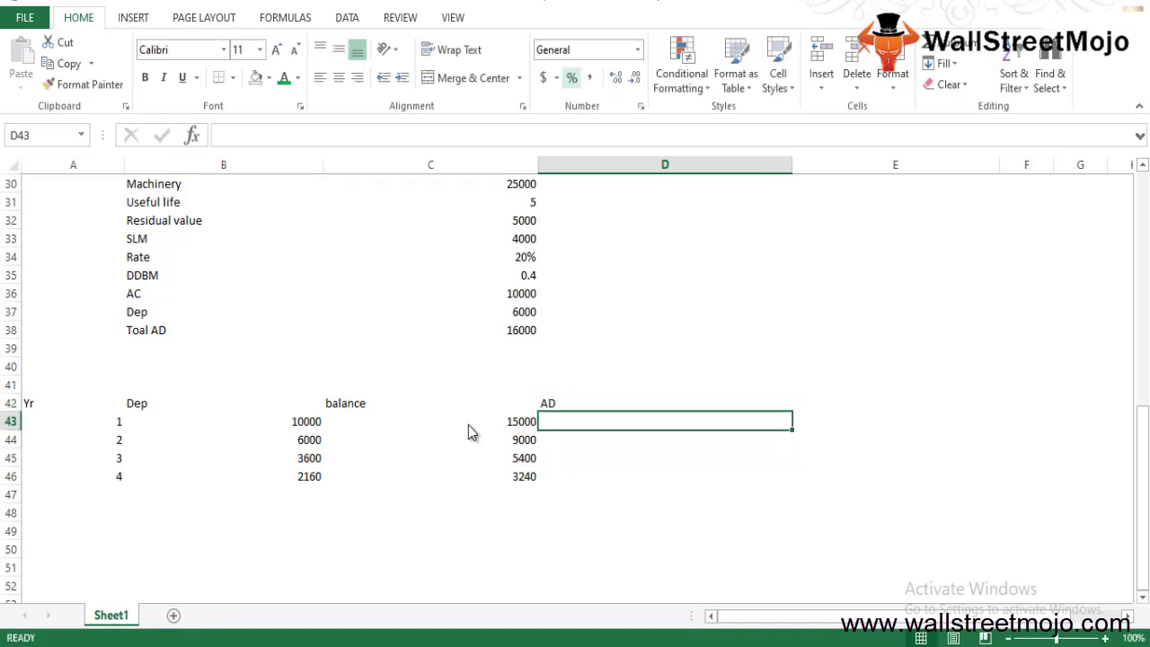
type("=")
key("Left")
key("Left")
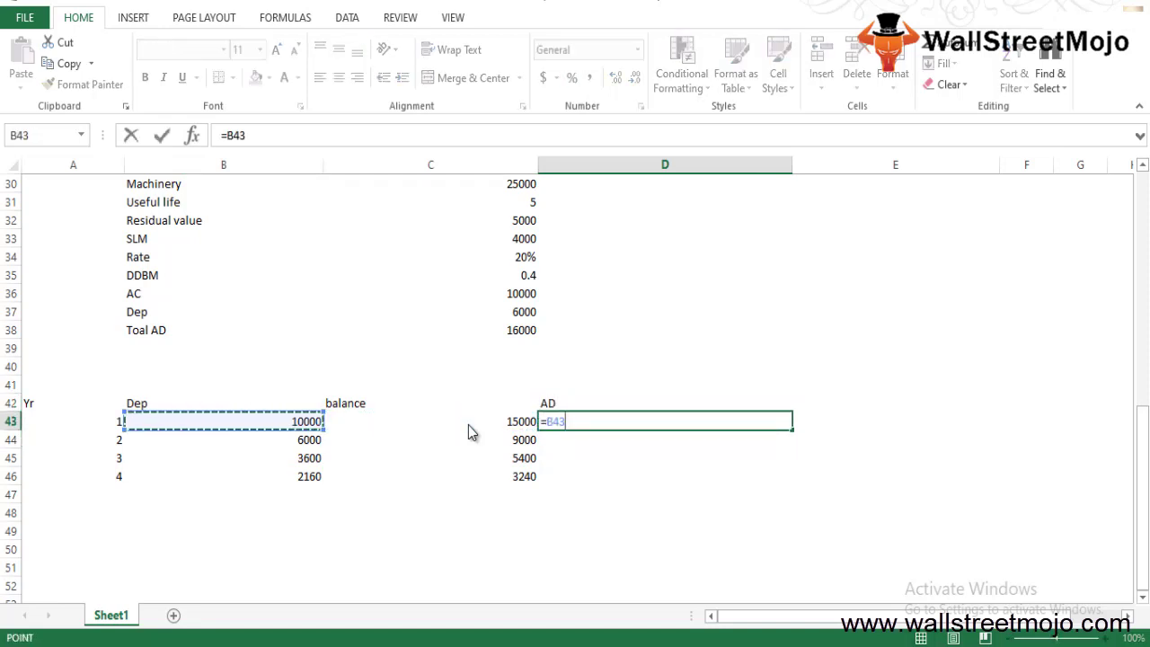
key("Return")
- Add the running total =D43+B44 and fill it down, giving 16000, 19600, 21760
type("=")
key("Up")
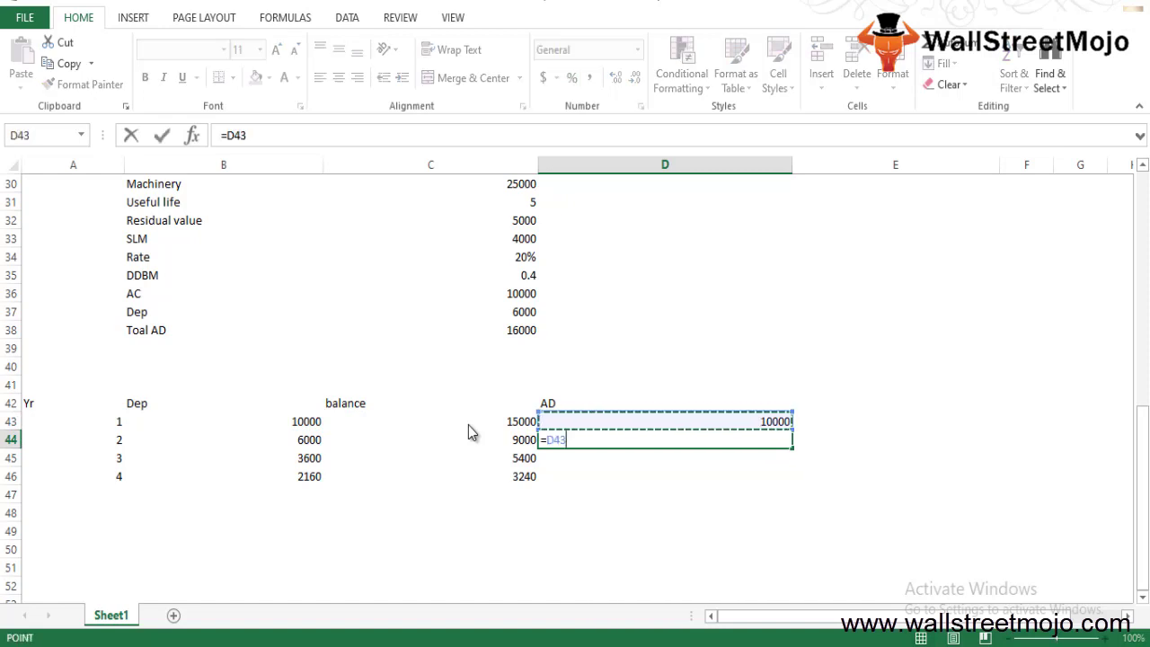
type("+")
key("Left")
key("Left")
key("Left")
key("Right")
key("Return")
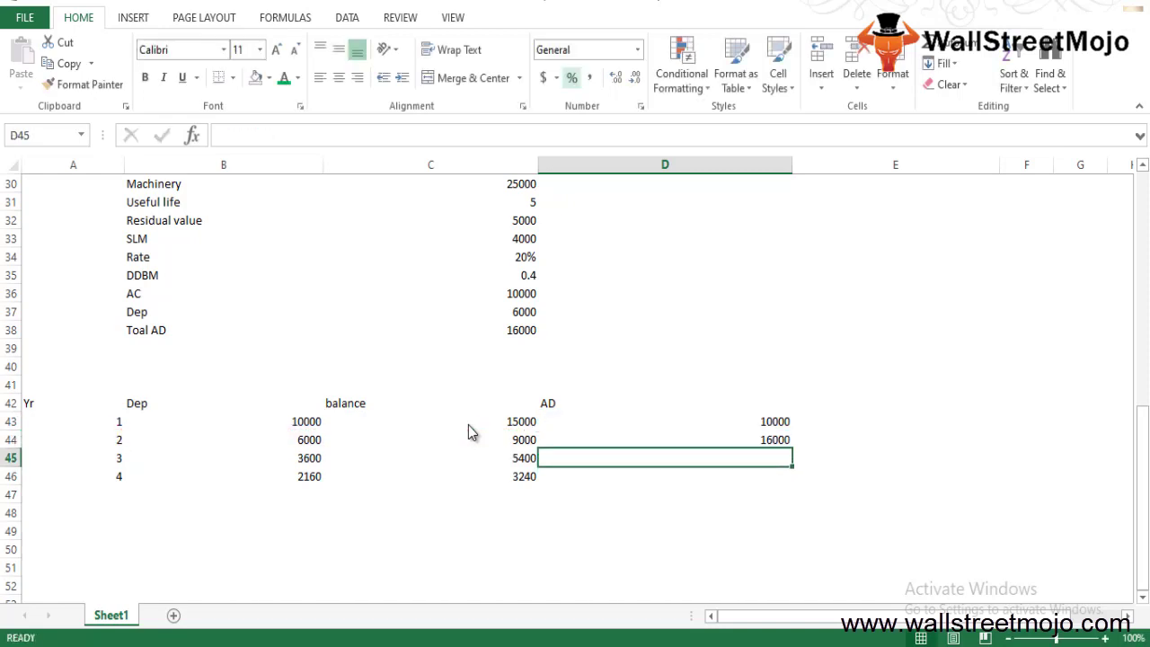
key("Up")
key("shift+Down")
key("shift+Down")
key("ctrl+d")
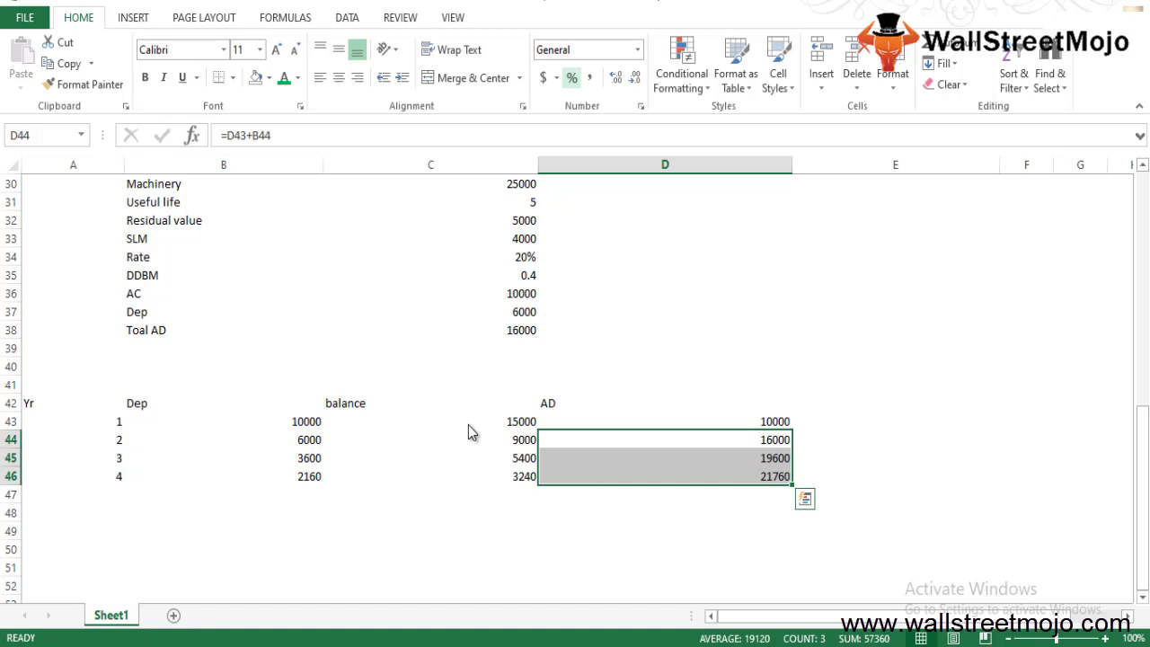
key("Left")
key("Left")
key("Down")
key("Down")
key("Down")
key("Down")
key("Down")
key("Down")
key("Down")
key("Down")
key("Down")
key("Down")
key("Down")
key("Down")
key("Down")
key("Down")
key("Down")
key("Down")
key("Down")
key("Down")
key("Down")
key("Down")
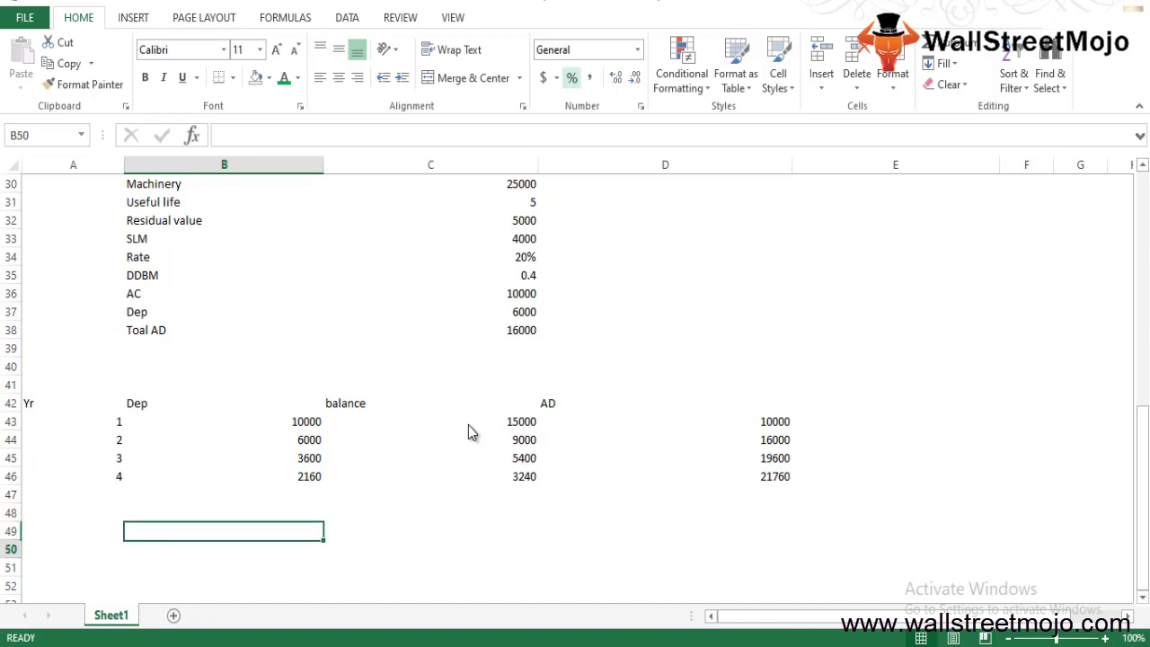
- Add an 'Advantages' heading in B49 with item 1 'Price'
key("Up")
key("Up")
key("Up")
key("Up")
key("Up")
key("Up")
key("Up")
key("Up")
key("Up")
key("Up")
key("Up")
key("Up")
key("Up")
key("Up")
key("Up")
key("Up")
key("Up")
key("Up")
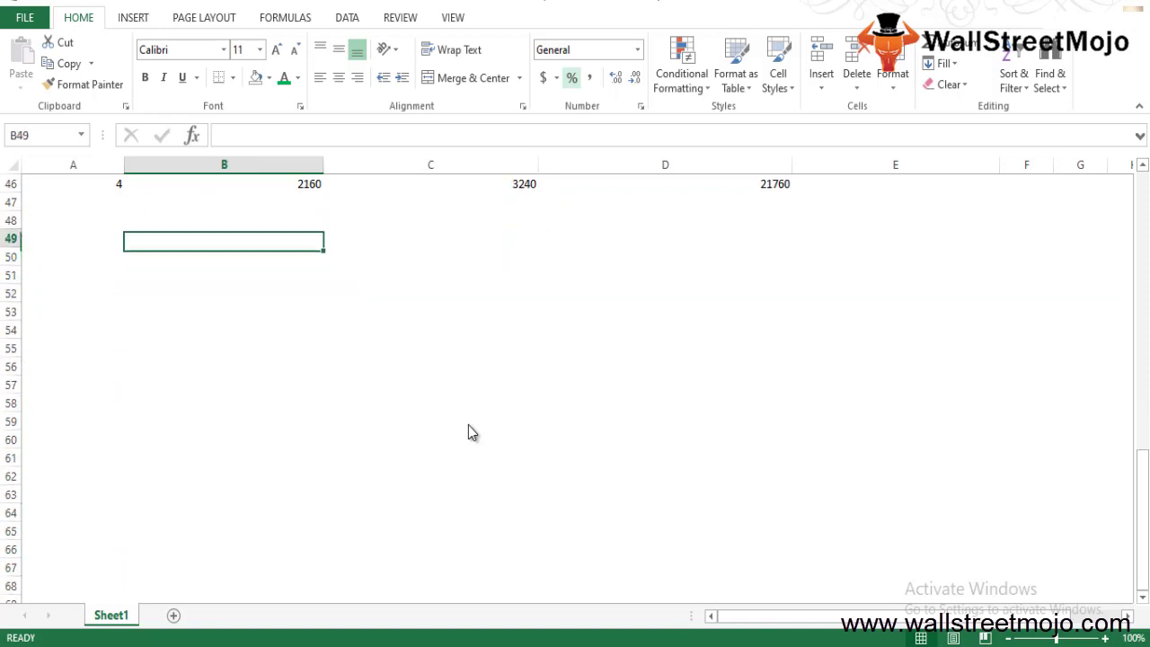
type("Advantages")
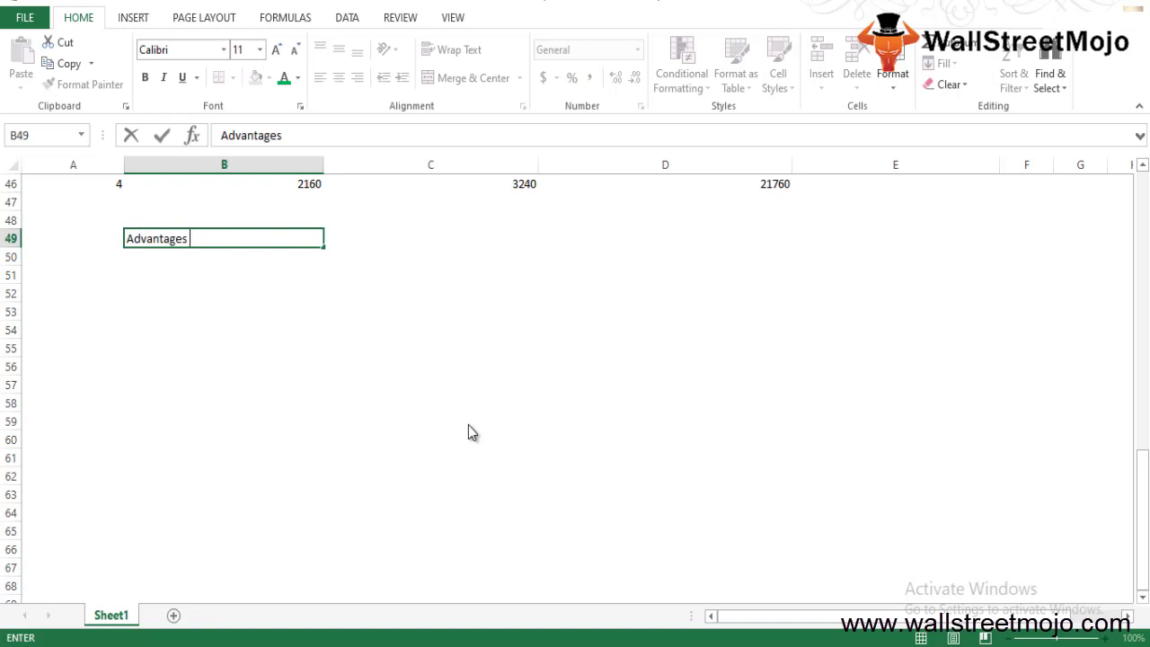
key("Return")
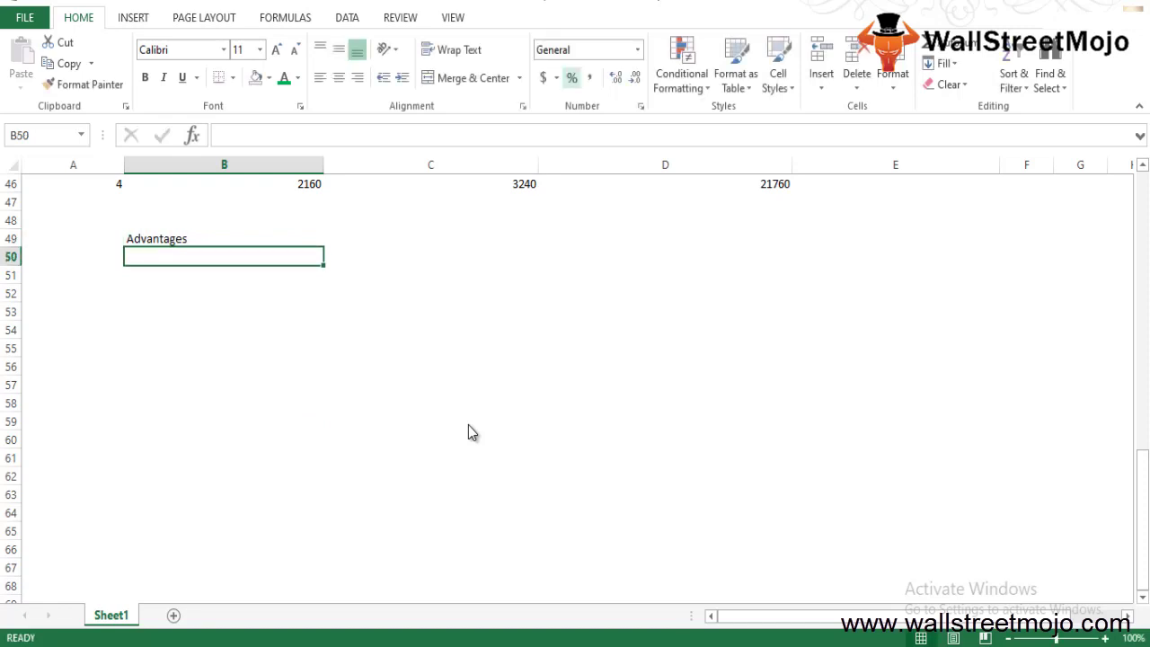
key("Left")
type("1")
key("Return")
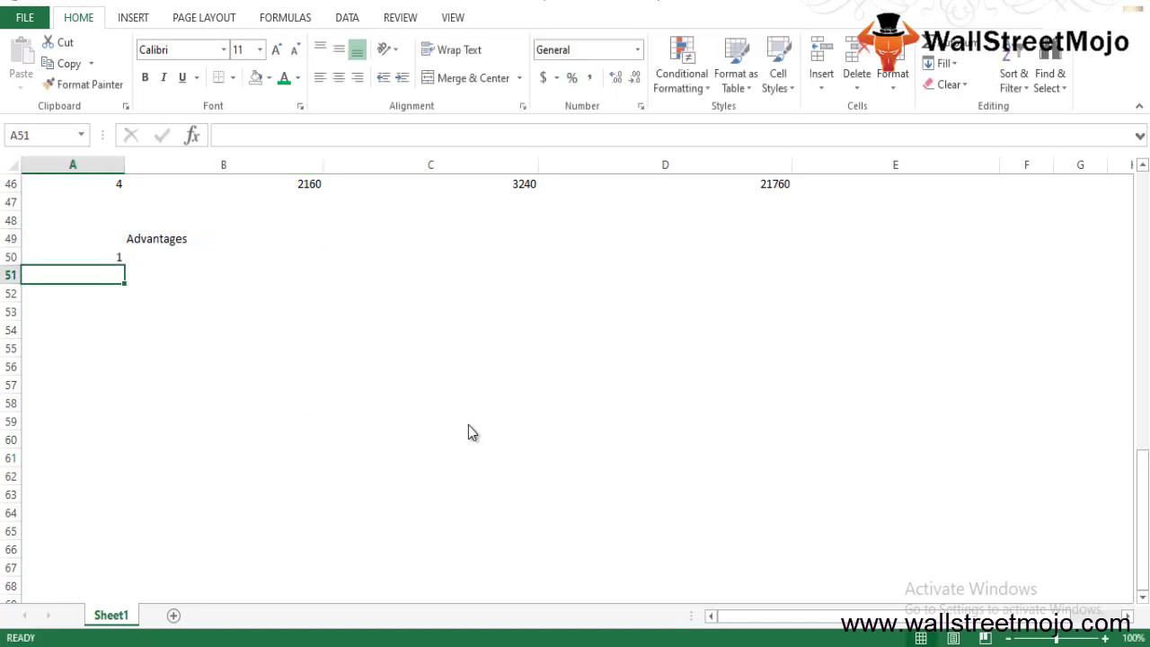
key("Up")
key("Right")
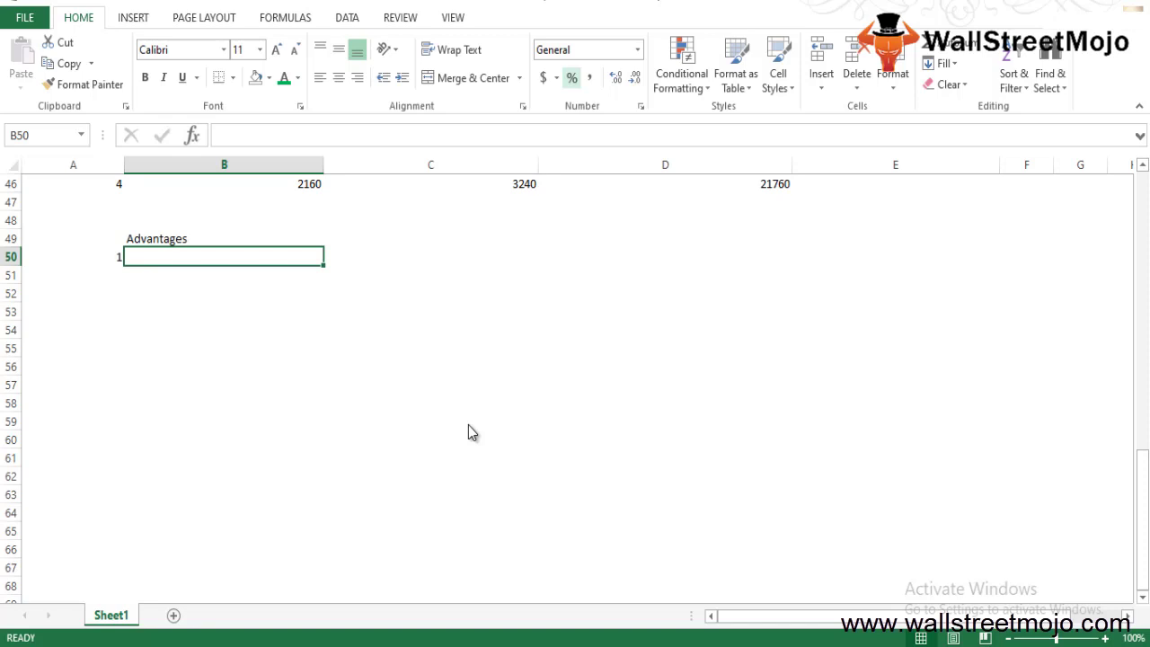
type("Price")
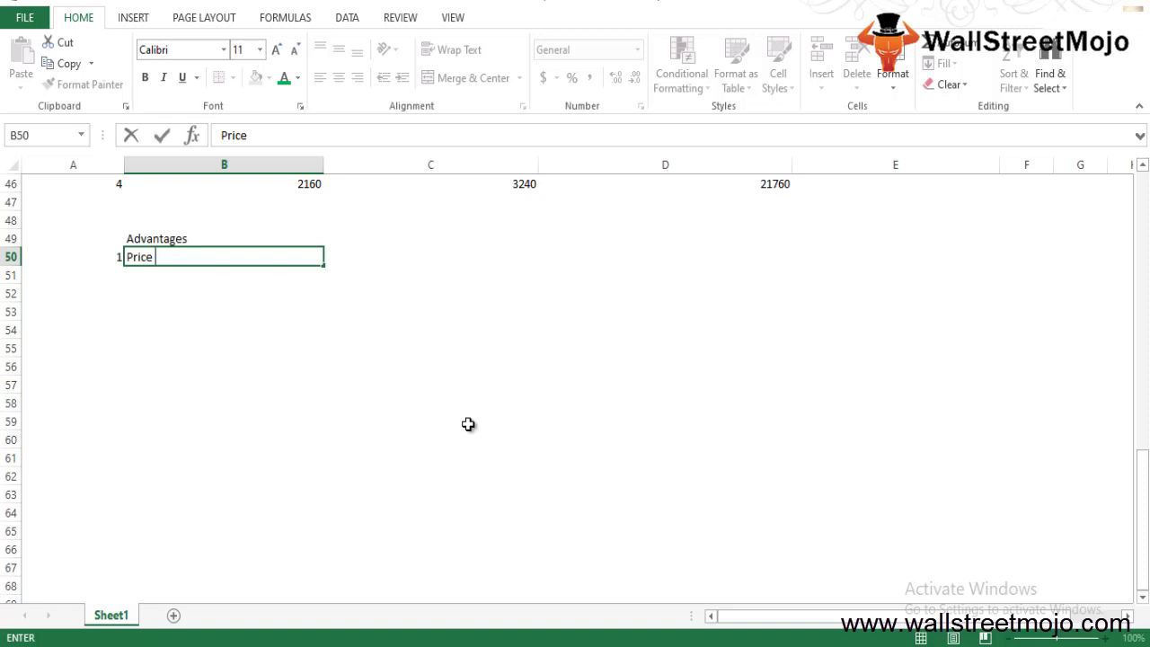
key("Return")
- Add advantage item 2 'Higher amount'
key("Left")
type("2")
key("Tab")
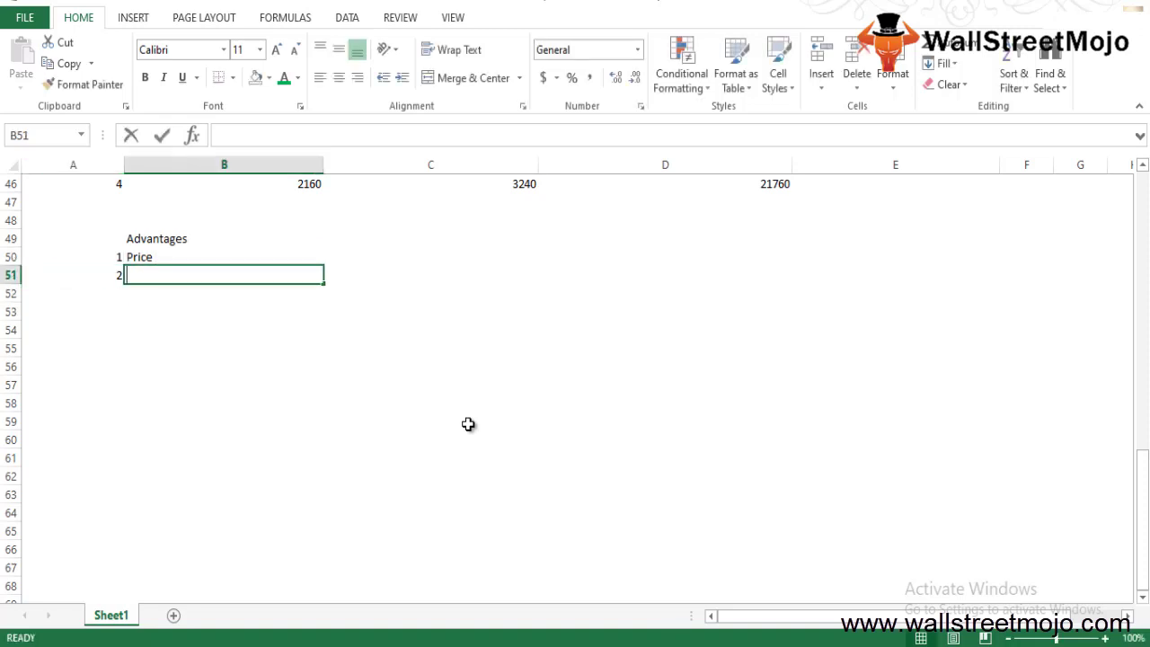
type("Higher amount")
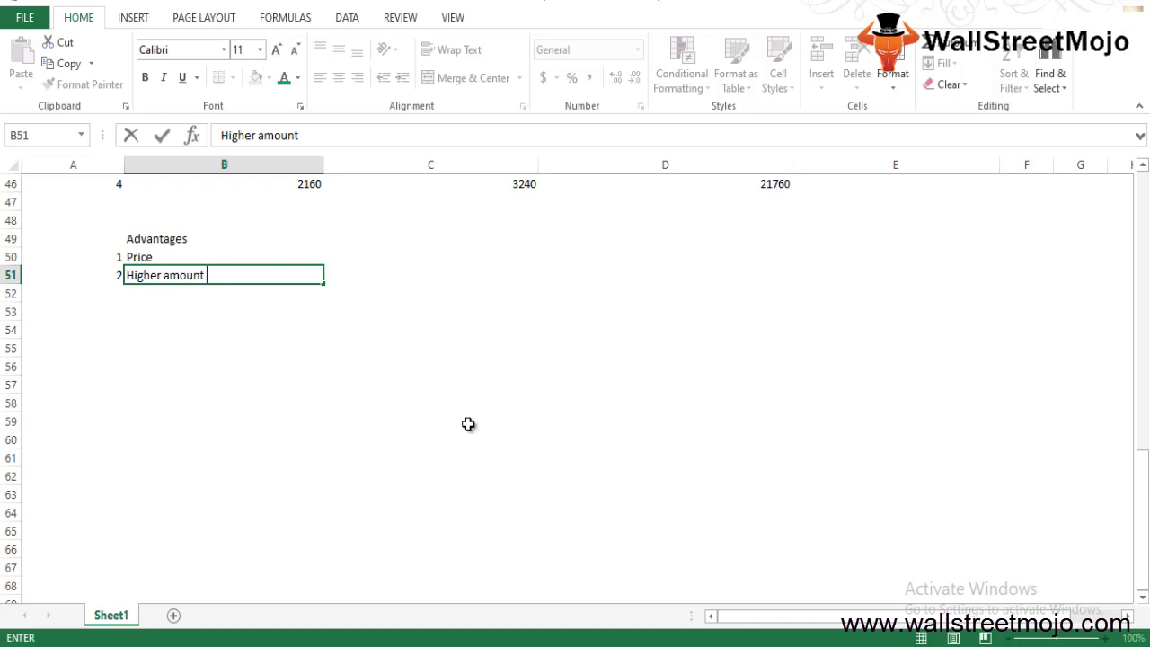
key("Return")
key("Up")
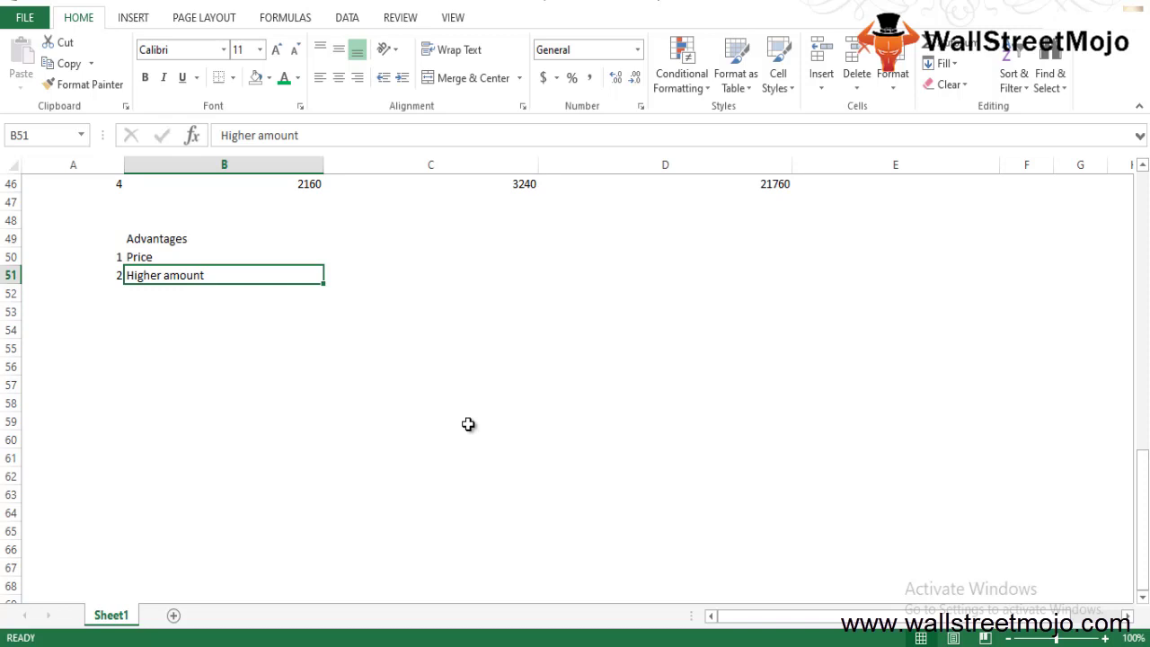
- Add advantage item 3 'Reduced taxes'
key("Down")
key("Left")
type("3")
key("Return")
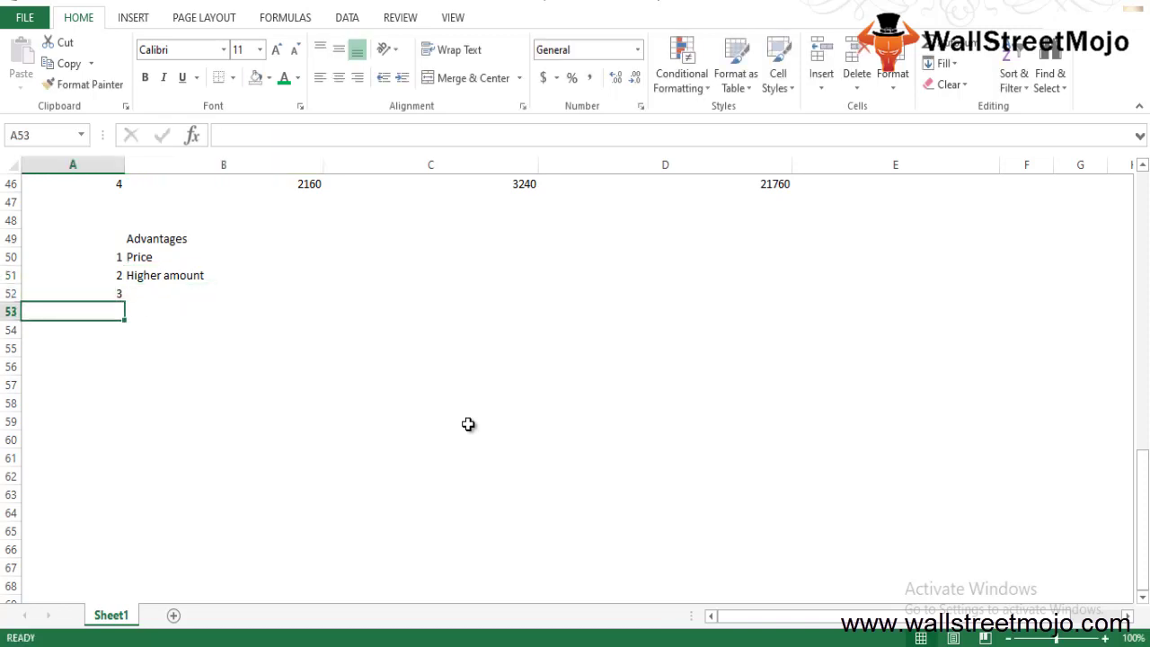
key("Up")
key("Right")
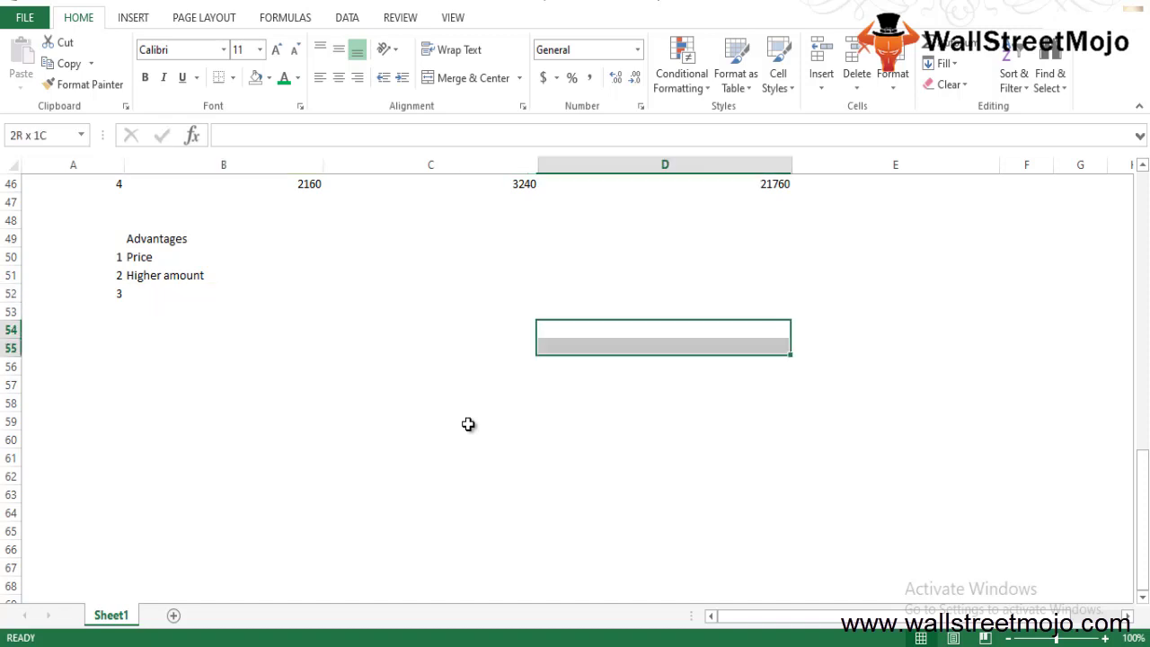
type("Reduced ")
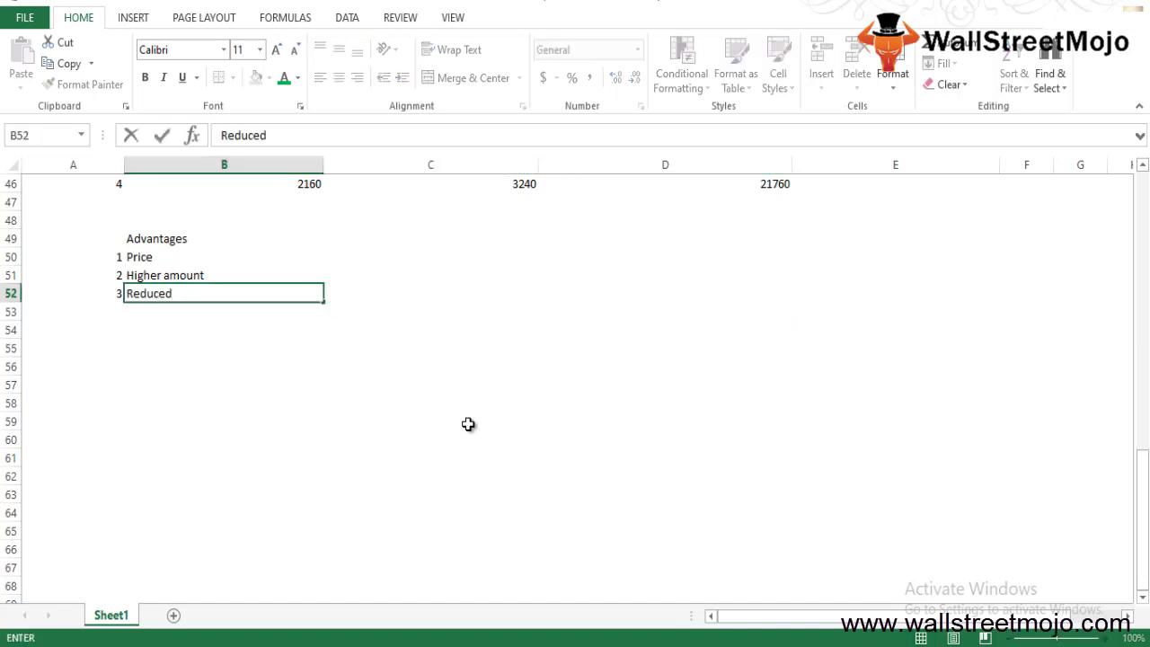
type("taxes")
key("Return")
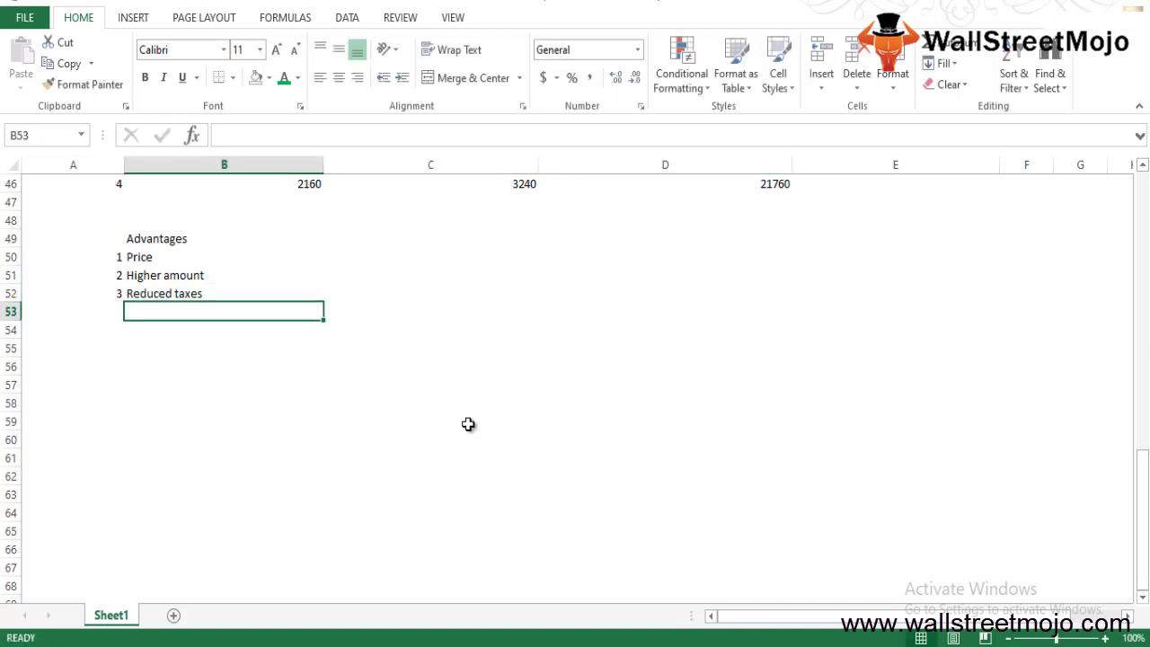
key("Up")
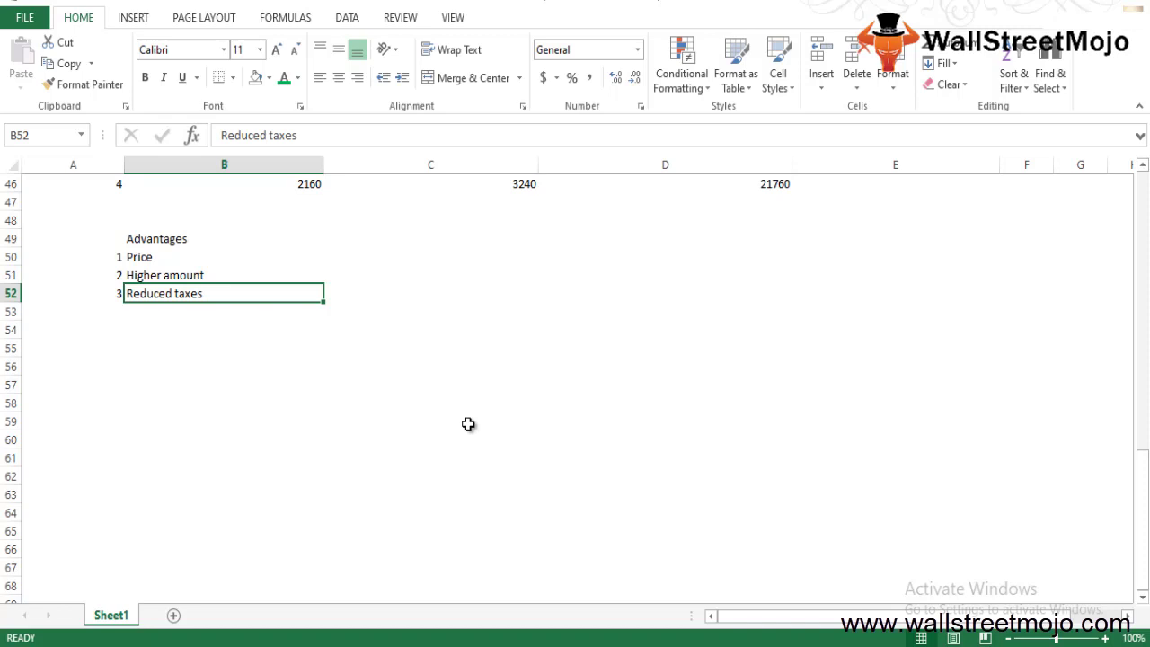
- Note 'non cash expense' in C52 beside Reduced taxes
key("Right")
type("non")
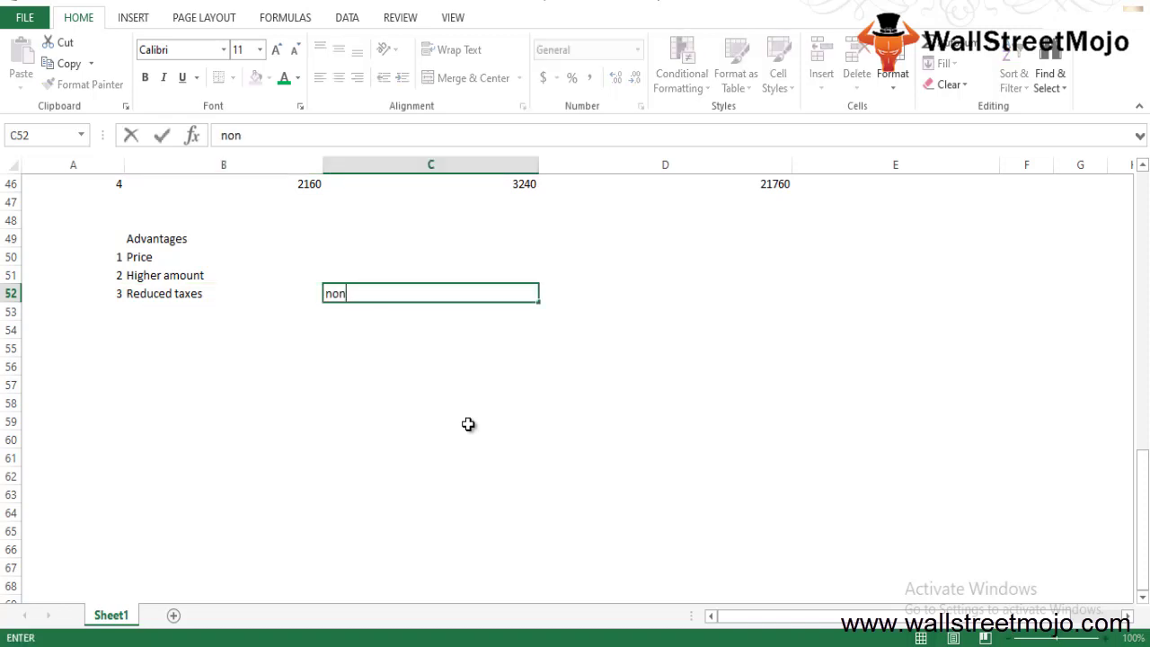
type(" cash expense")
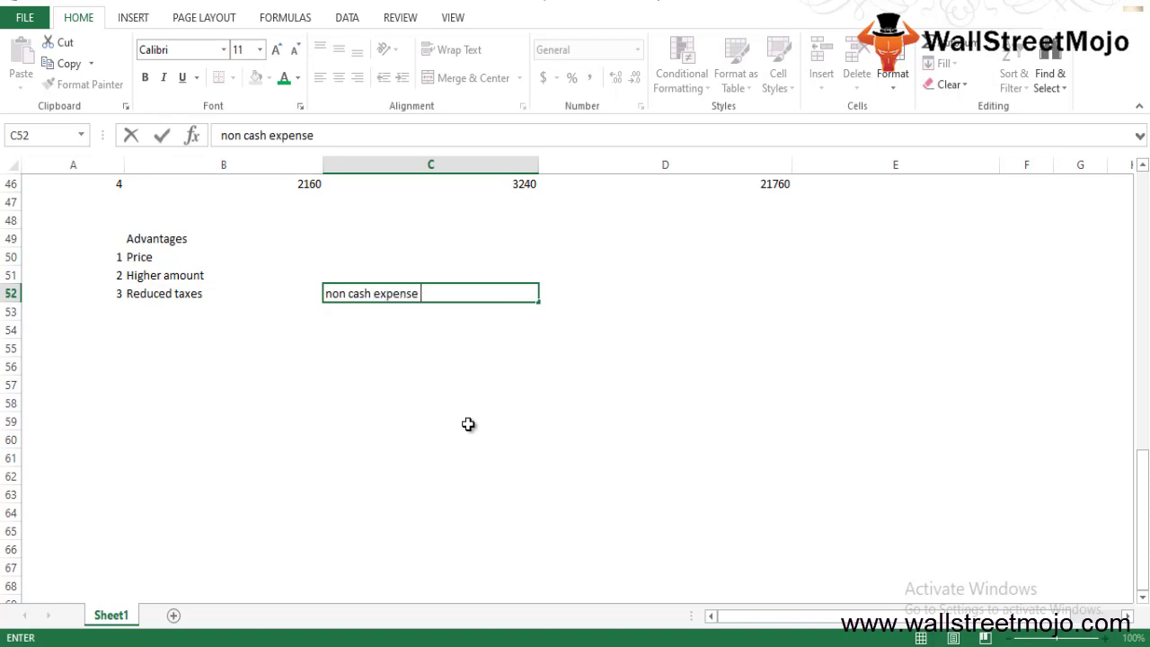
key("Return")
key("Home")
key("Down")
key("Down")
key("Right")
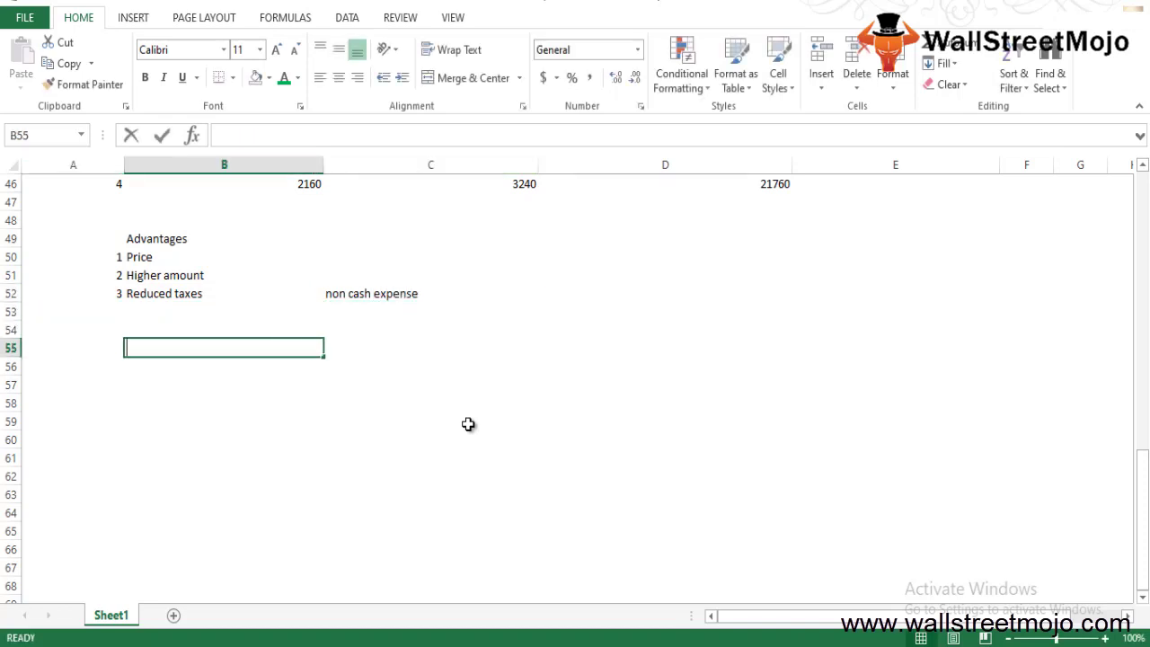
- Type the 'Disadva' heading below the Advantages list, fixing the typo
type("Dsi")
key("BackSpace")
key("BackSpace")
type("is")
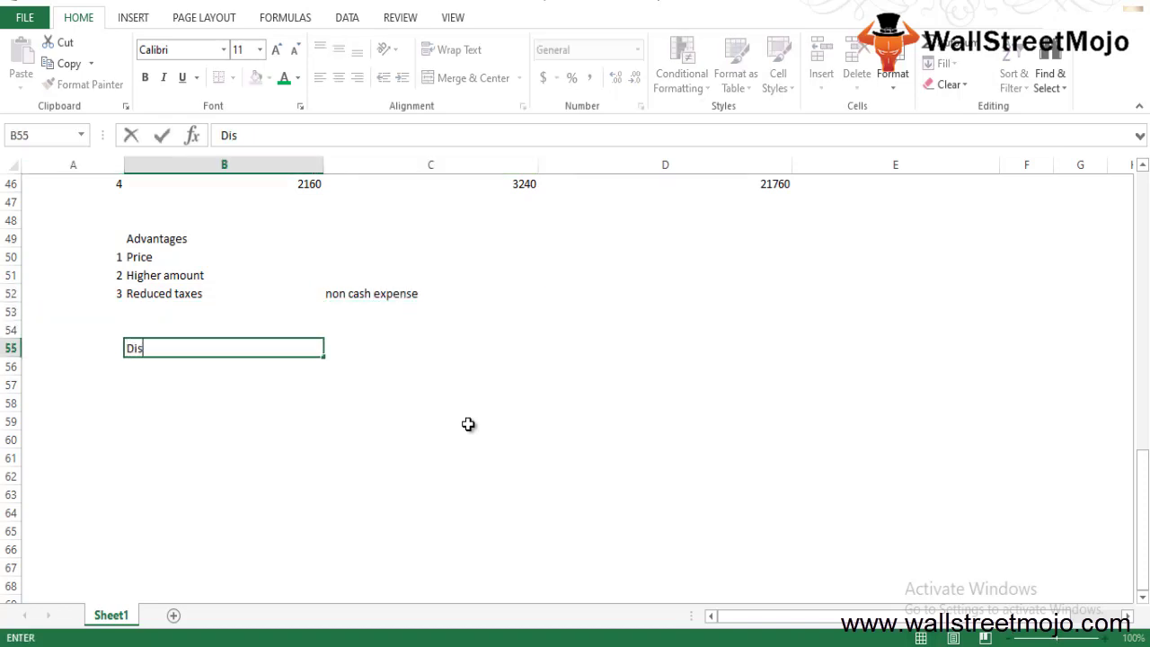
type("adva")
key("Return")
- Add disadvantage item 1, 'Higher dep', under the heading
key("Down")
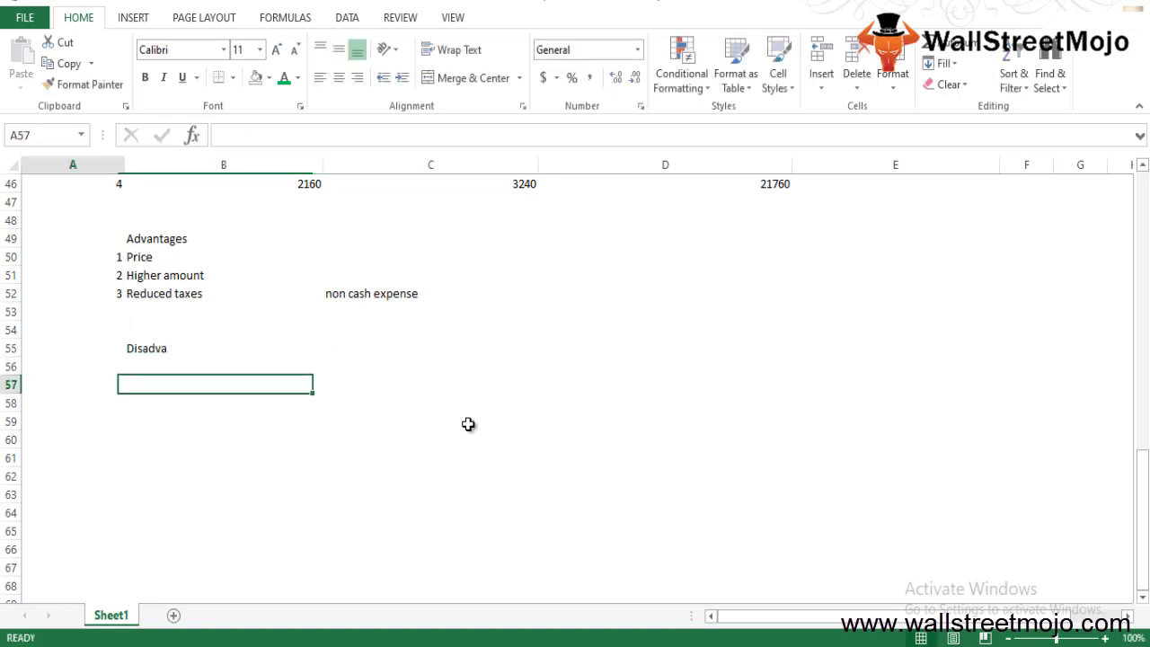
key("Left")
type("1")
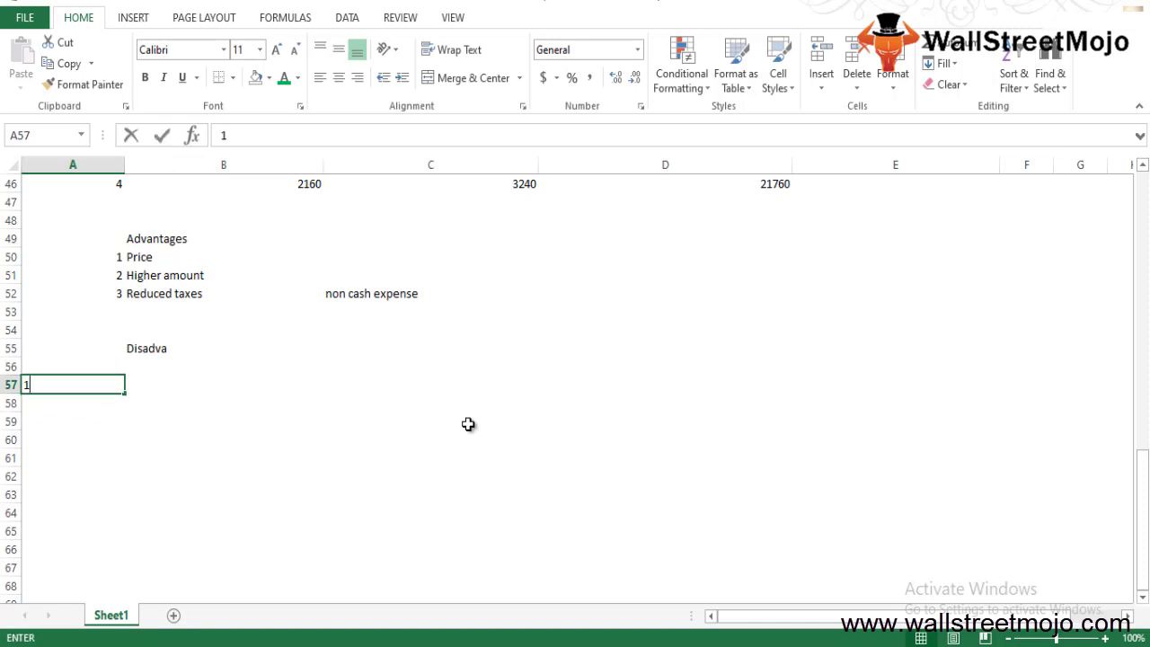
key("Return")
key("Up")
key("Right")
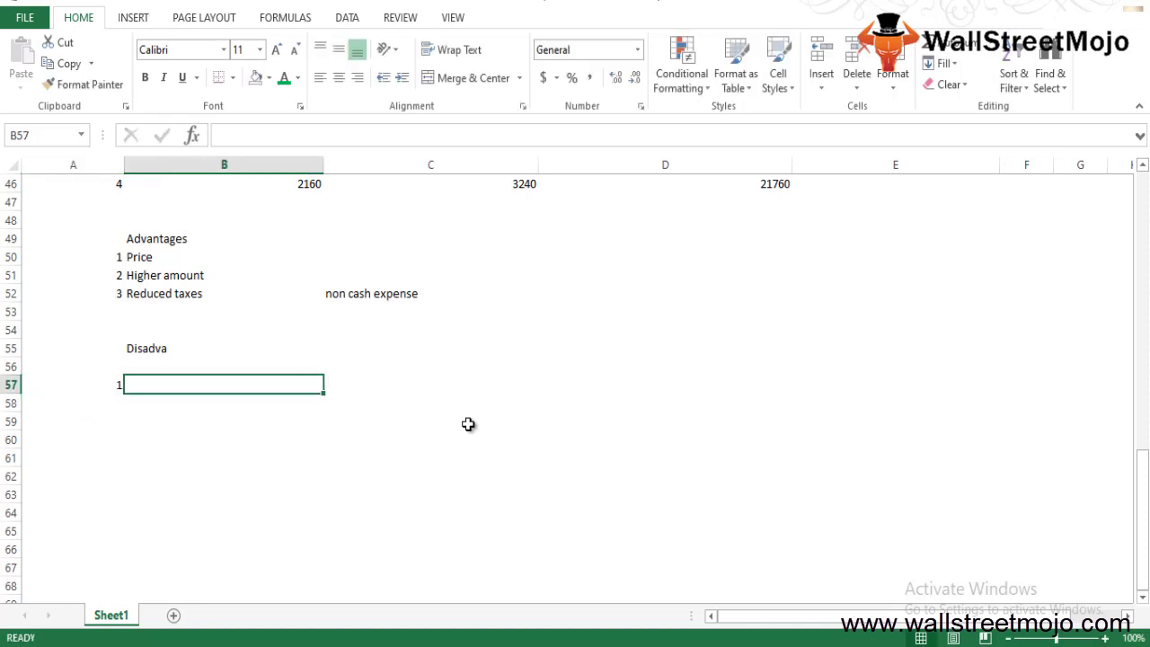
type("Higher dep")
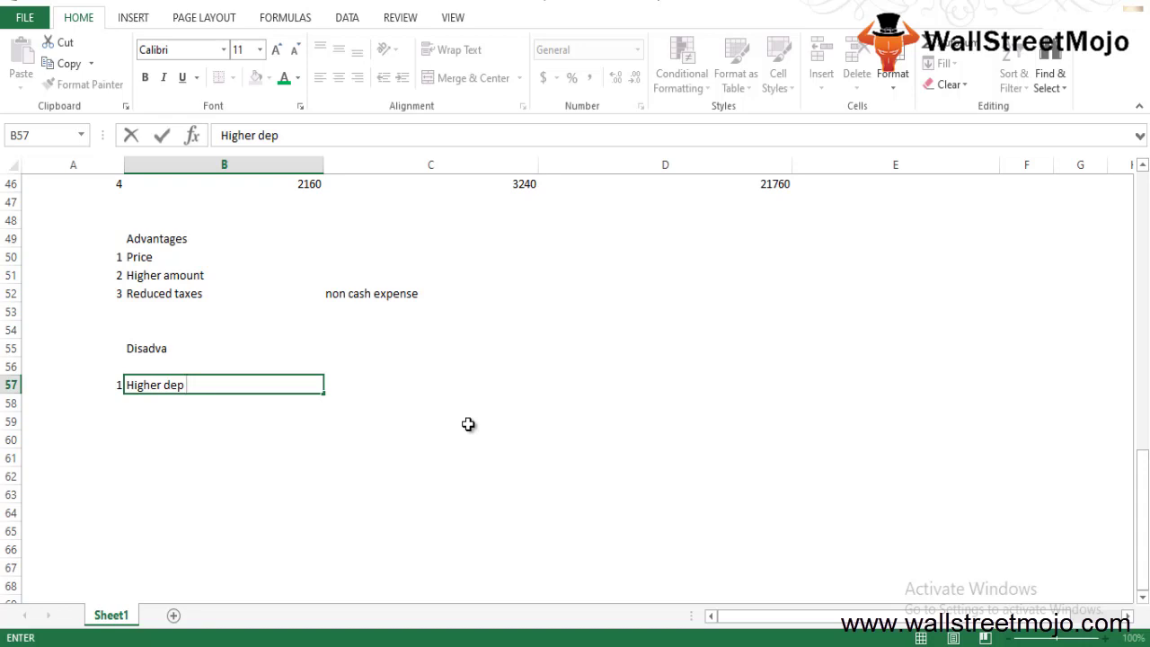
key("Return")
- Add disadvantage item 2, 'Reduced net income', correcting its misspelling
type("2")
key("Tab")
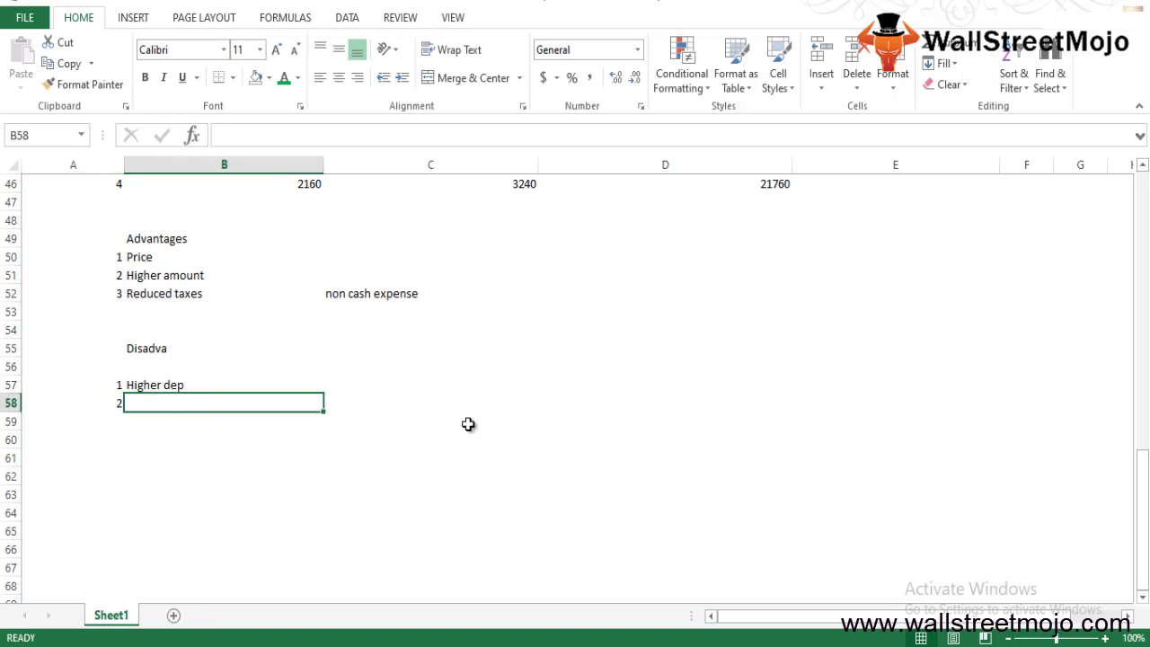
type("Re")
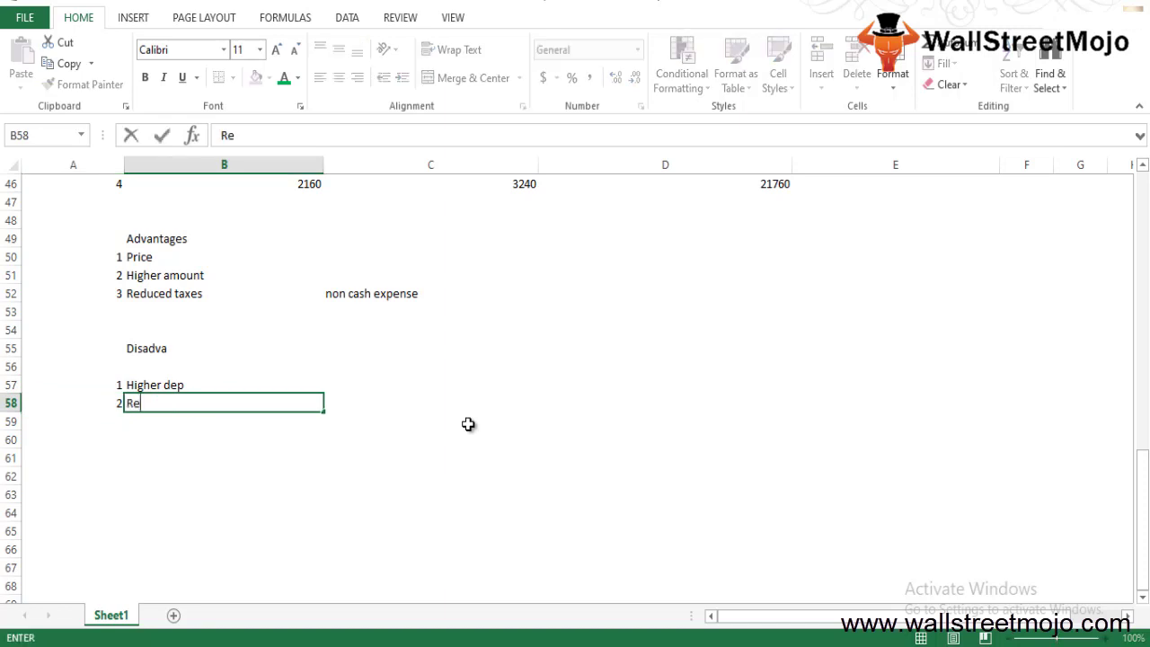
type("duced net ino")
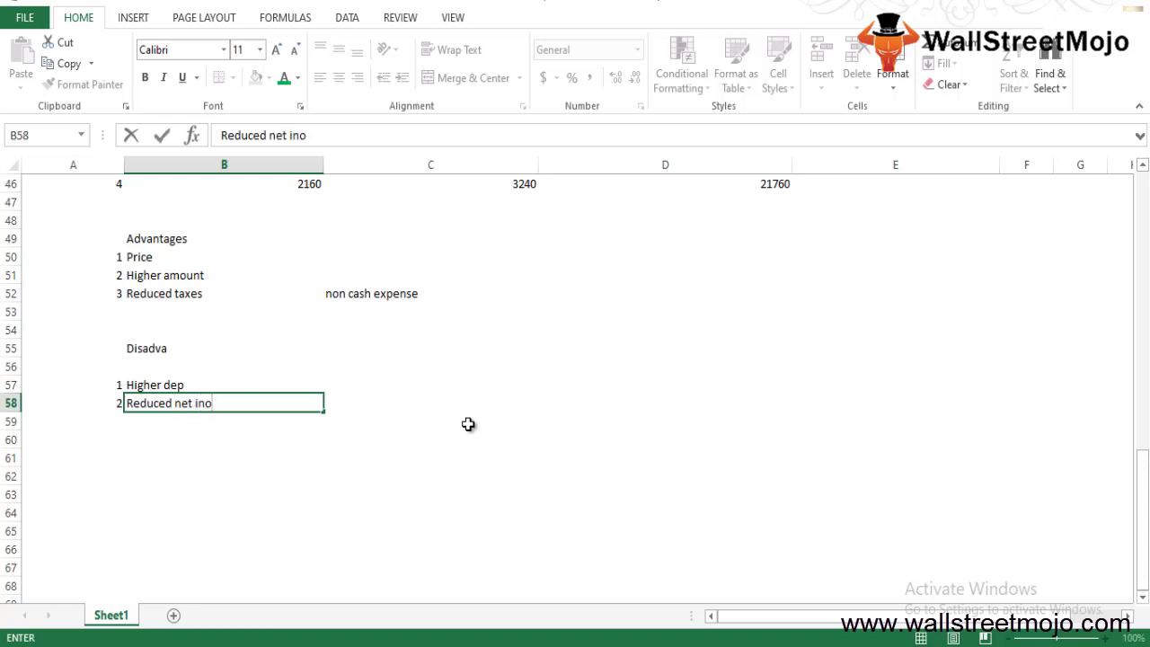
key("BackSpace")
type("come")
key("Return")
key("Down")
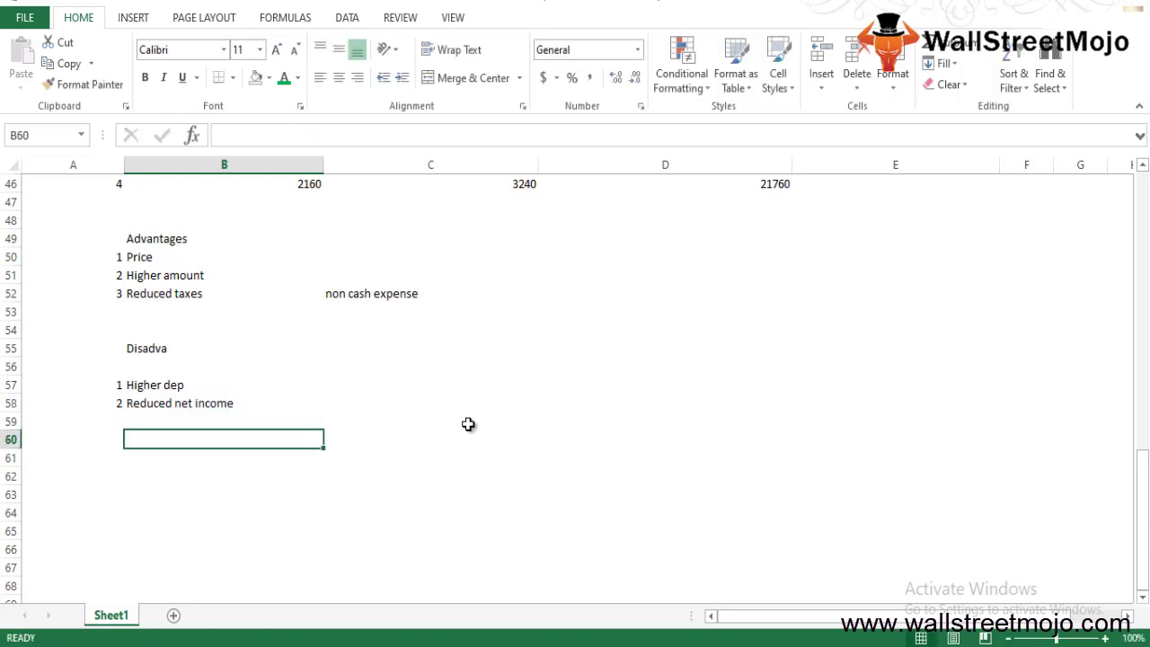
key("Down")
key("Left")
key("Right")
key("Left")
key("Down")
key("Down")
key("Down")
key("Down")
key("Down")
key("Down")
key("Down")
key("Down")
key("Down")
key("Down")
key("Down")
key("Down")
key("Down")
key("Down")
key("Down")
key("Down")
key("Down")
key("Down")
key("Down")
key("Down")
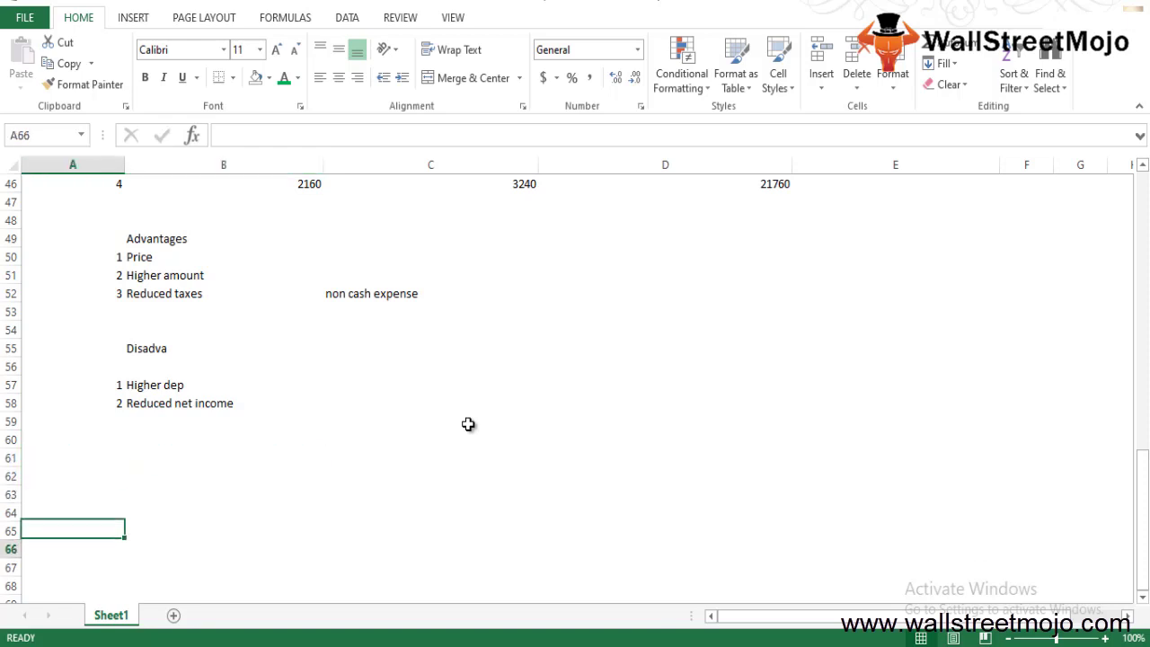
key("Up")
key("Up")
key("Up")
key("Up")
key("Up")
key("Up")
key("Up")
key("Up")
key("Up")
key("Up")
key("Up")
key("Up")
key("Up")
key("Up")
key("Up")
key("Up")
- Enter the heading 'How WDV dep offsets repair Requirements' in B60
key("Right")
key("Up")
key("Up")
key("Up")
key("Up")
key("Up")
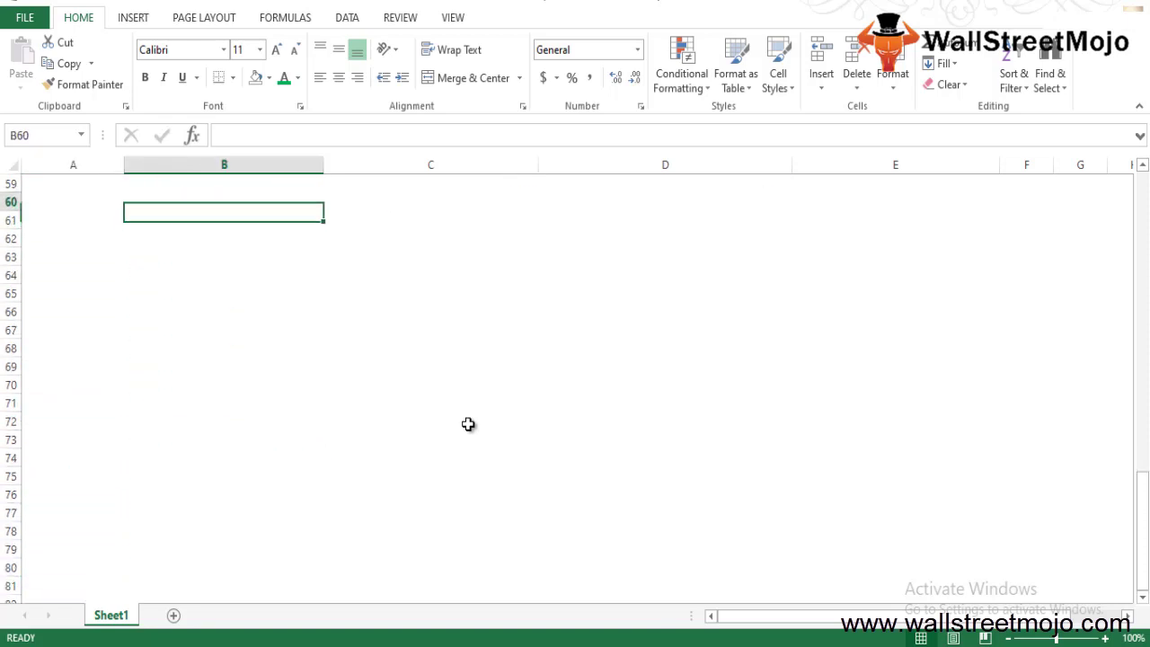
type("w WDV")
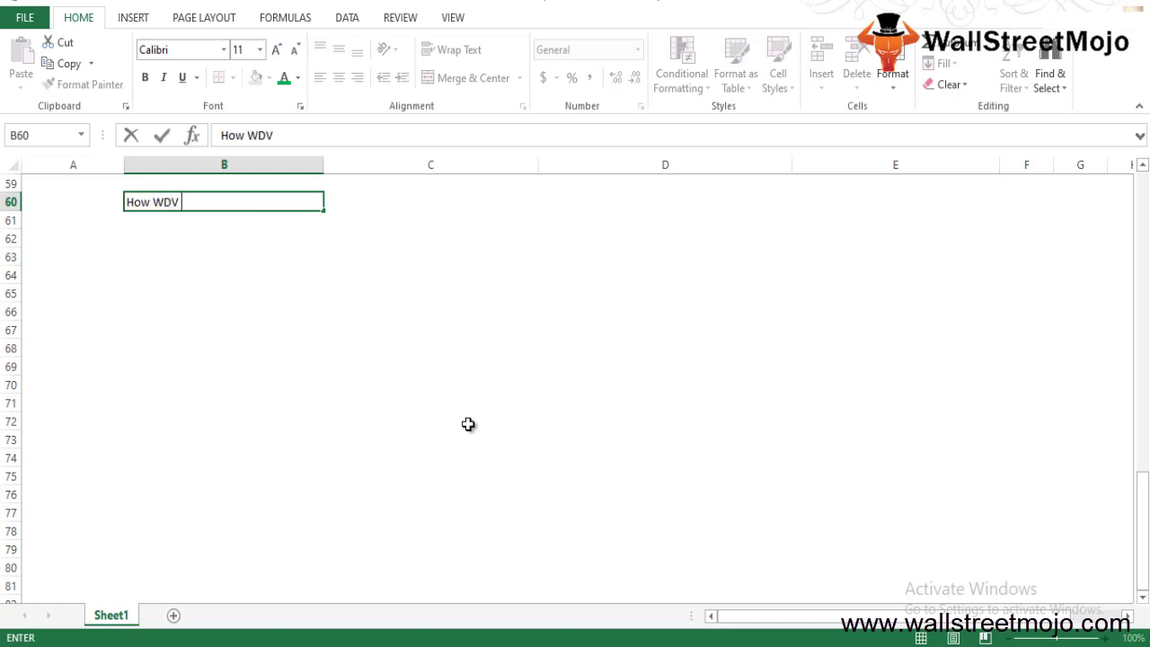
type(" dep offeste")
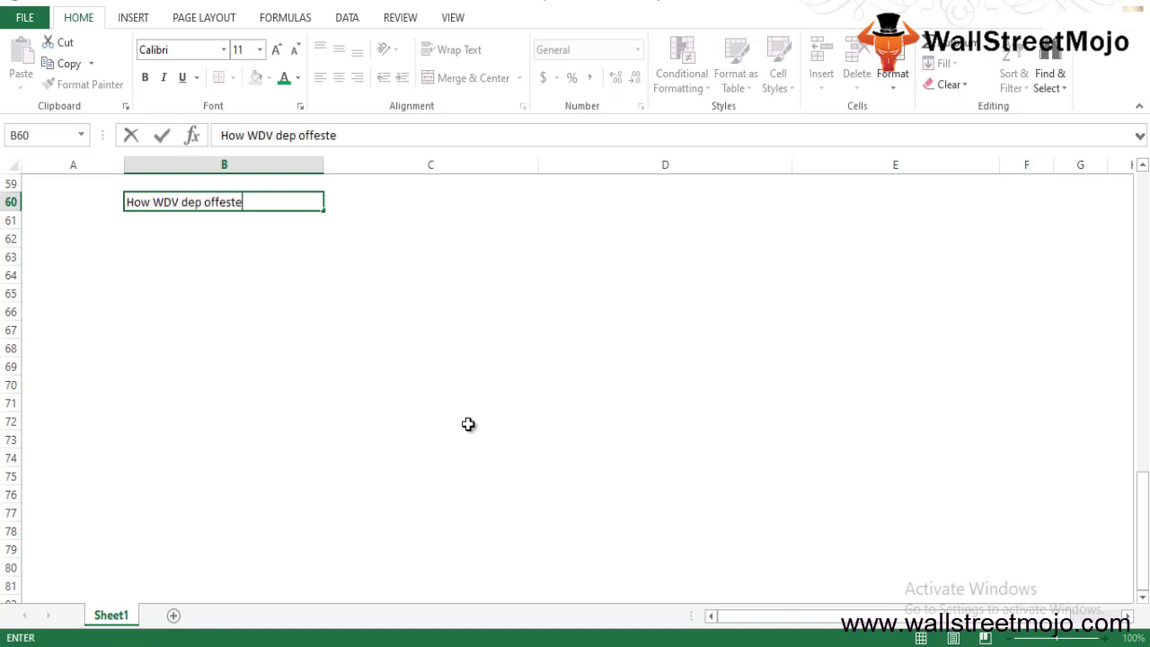
key("BackSpace")
key("BackSpace")
key("BackSpace")
type("s")
key("BackSpace")
key("BackSpace")
type("sets rs")
key("BackSpace")
type("epair ")
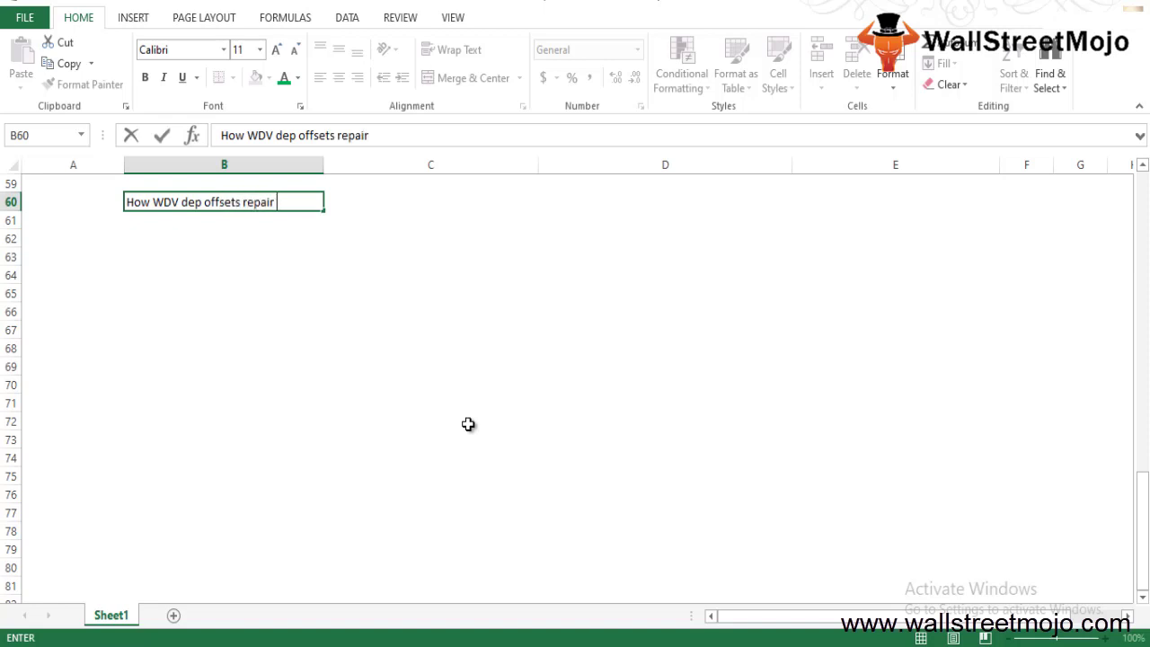
type("Requirements")
key("Return")
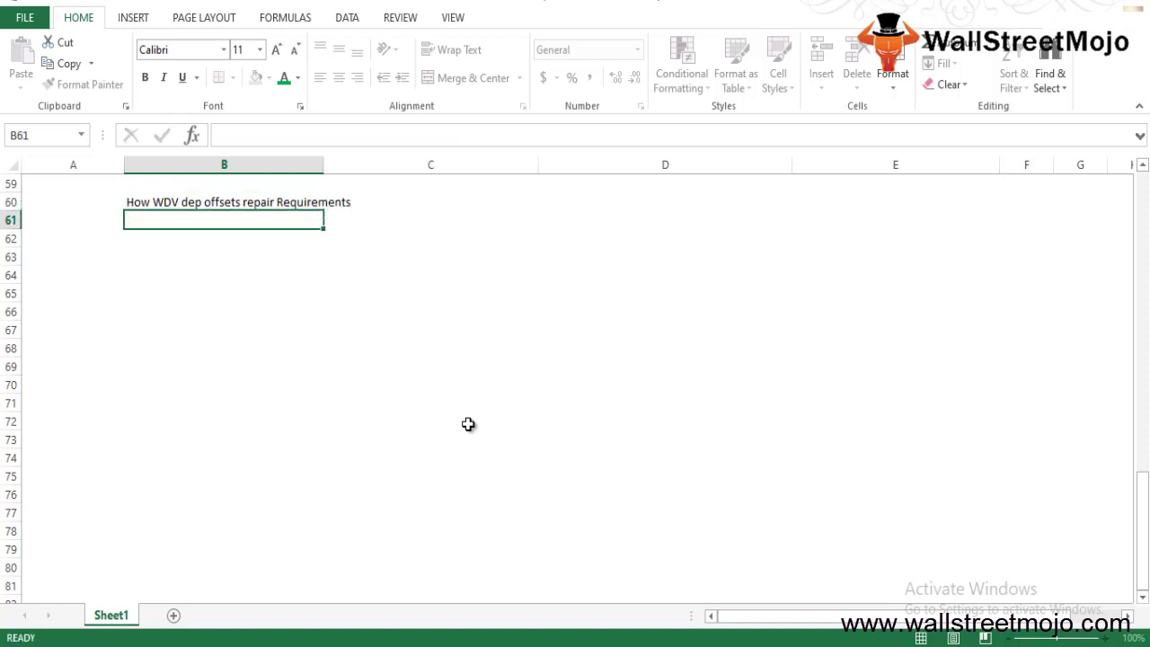
- Add point 1, 'Repairs is less', in row 62 and delete the stray 2 below
key("Down")
key("Left")
key("Right")
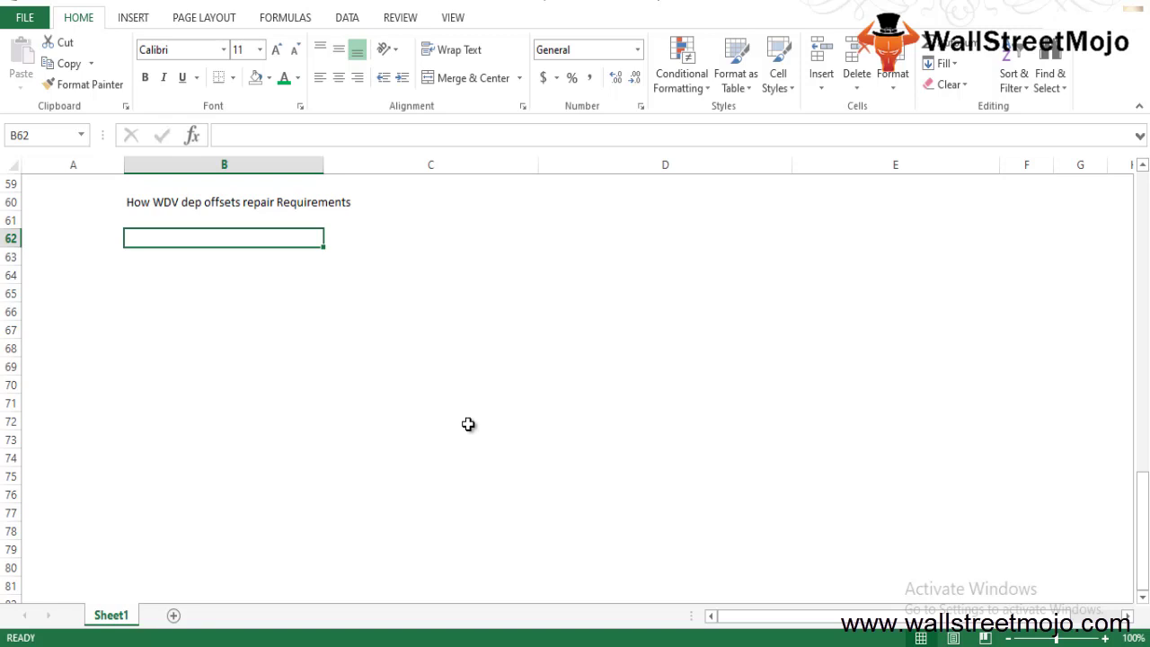
key("Left")
type("1")
key("Right")
type("Repairs")
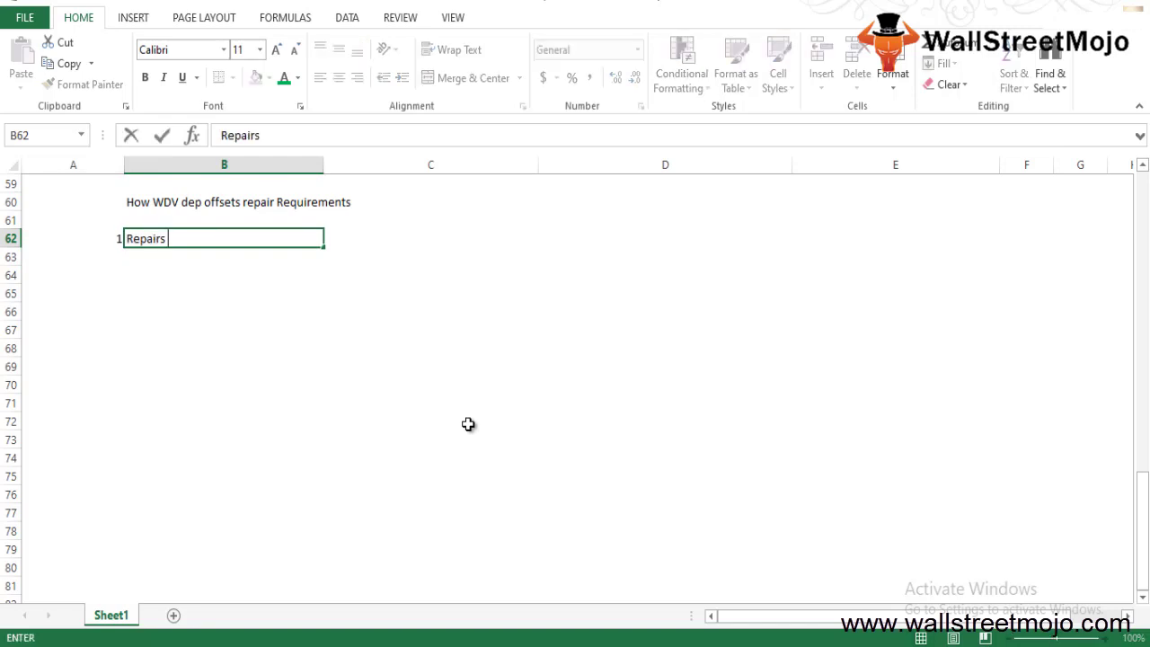
type(" is less")
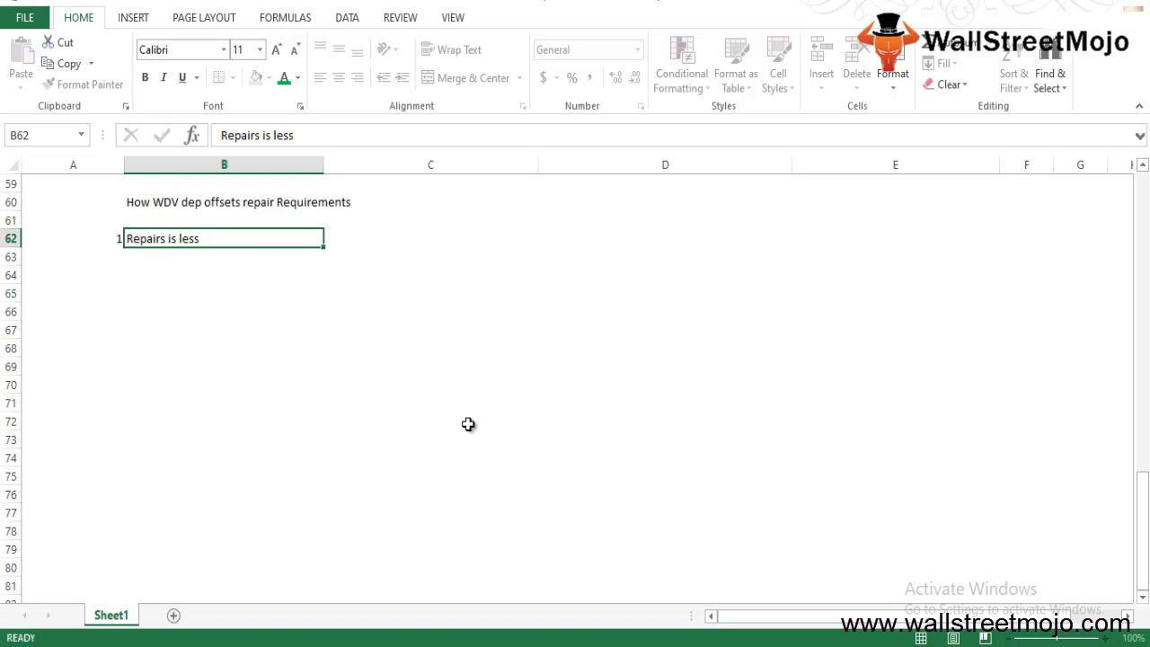
key("Return")
type("2")
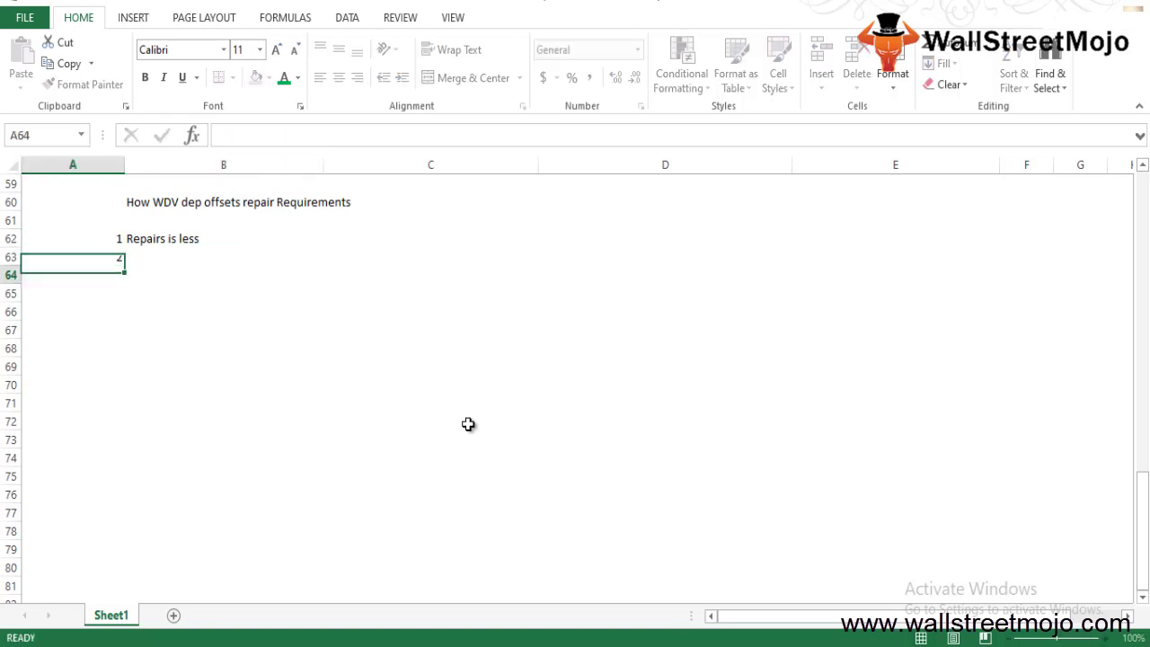
key("Return")
key("Down")
key("Up")
key("Up")
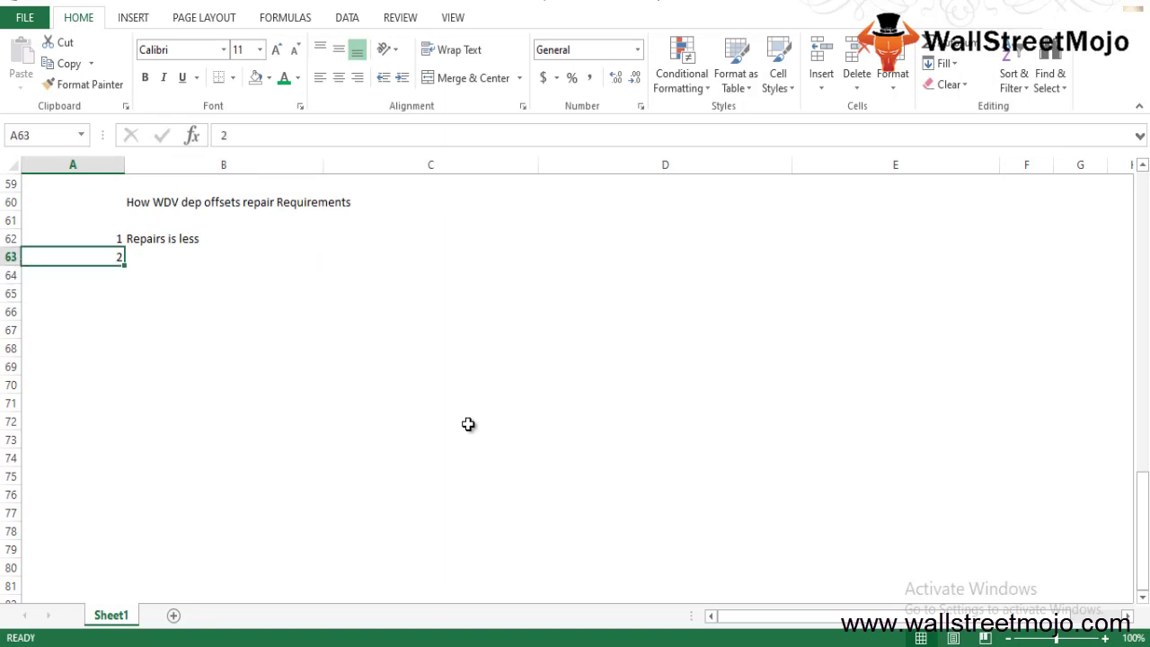
key("Delete")
key("Down")
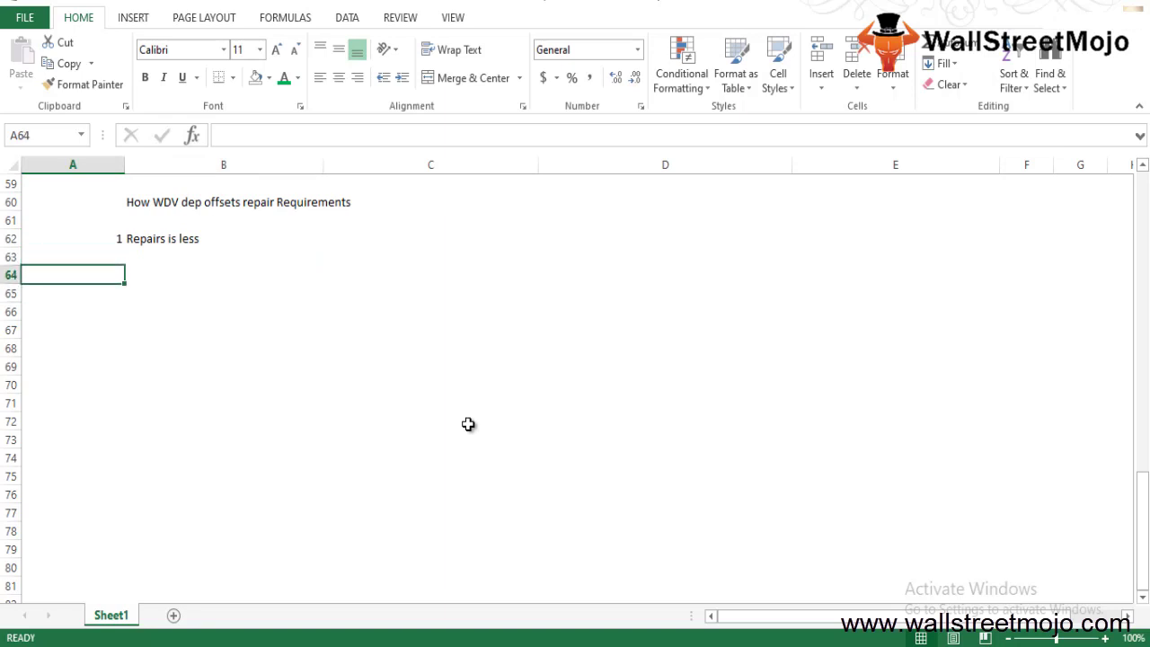
- Enter labels M, Life, RD in B64:B66 with values 80000, 4, 0 beside them
key("Right")
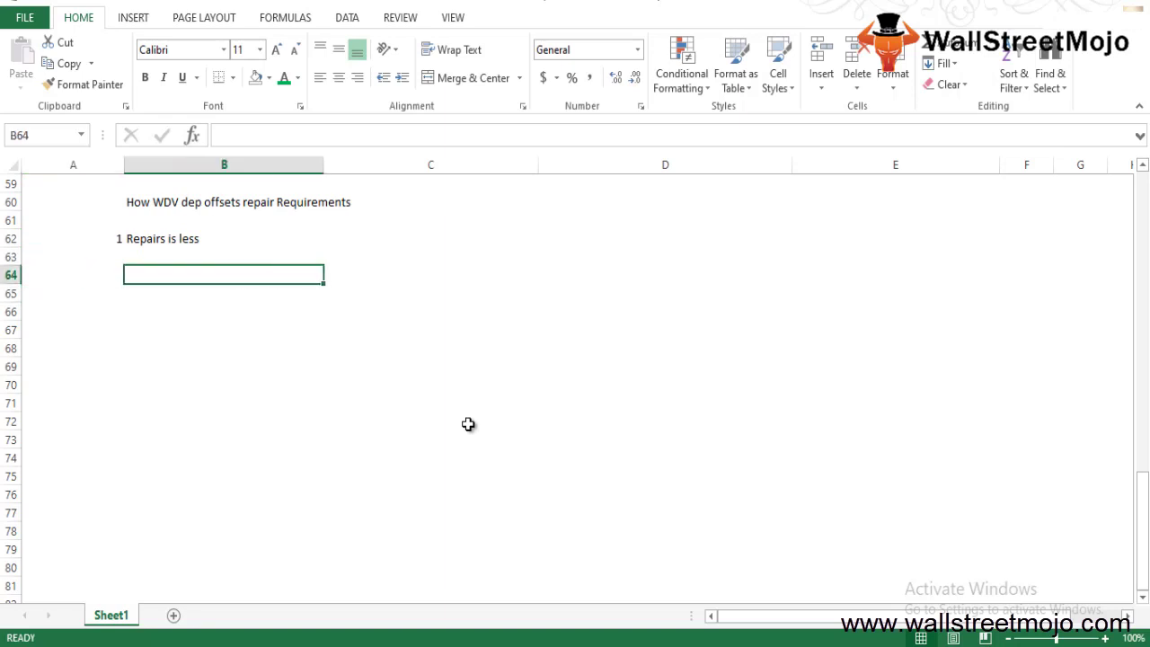
type("M")
key("Right")
type("800")
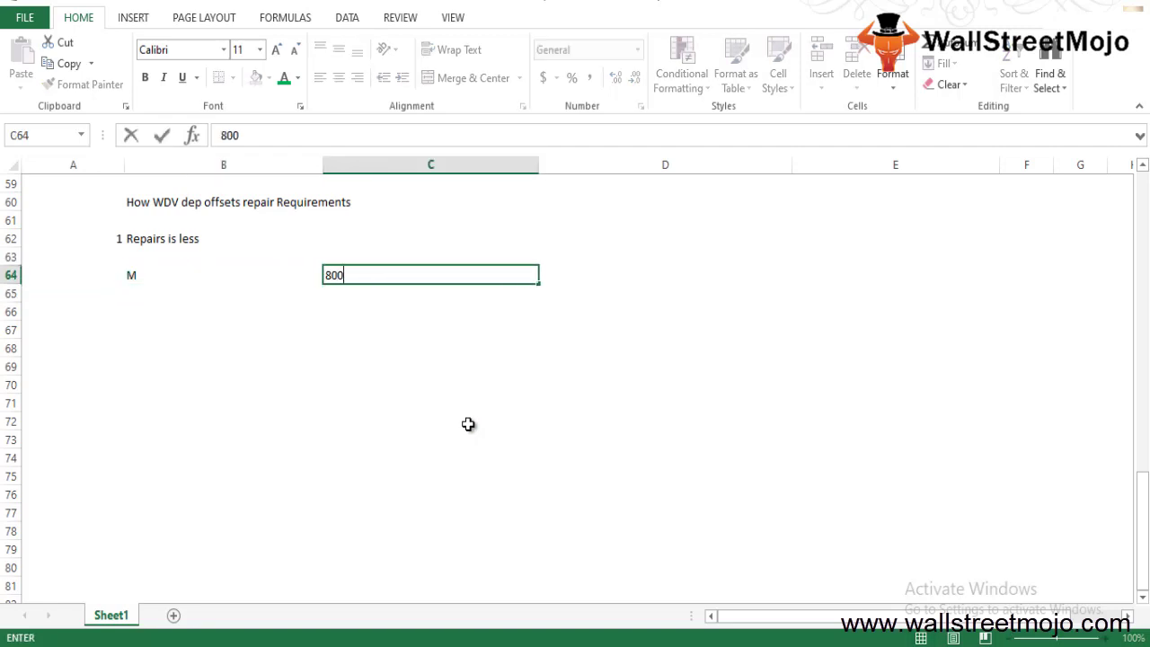
type("00")
key("Return")
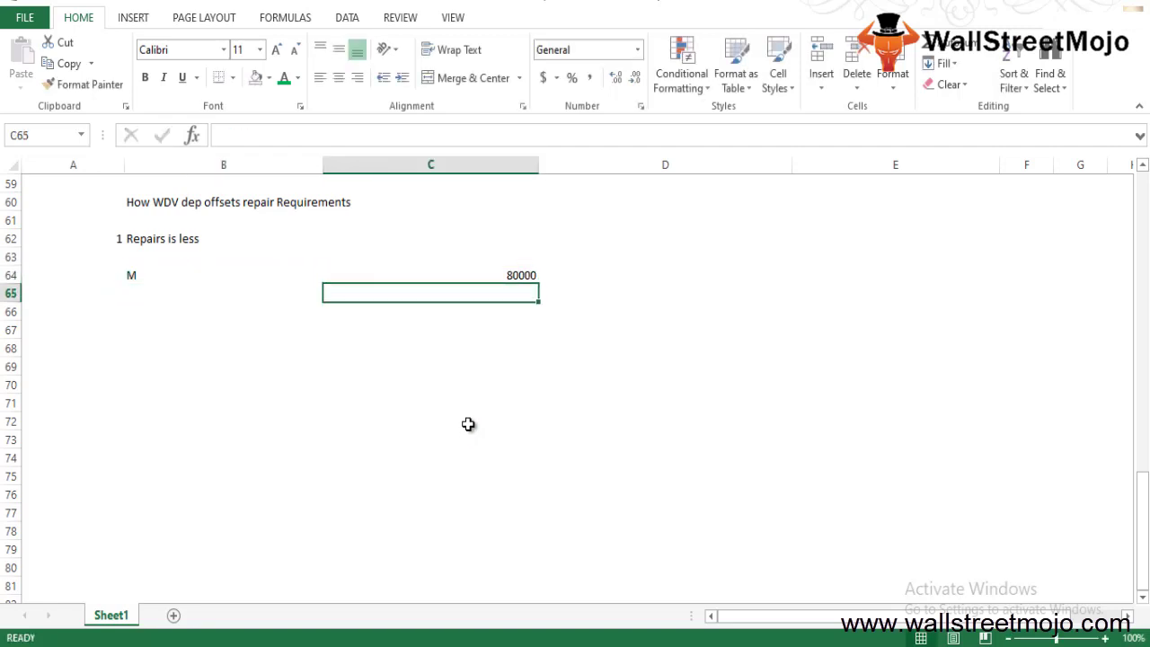
key("Left")
type("Life")
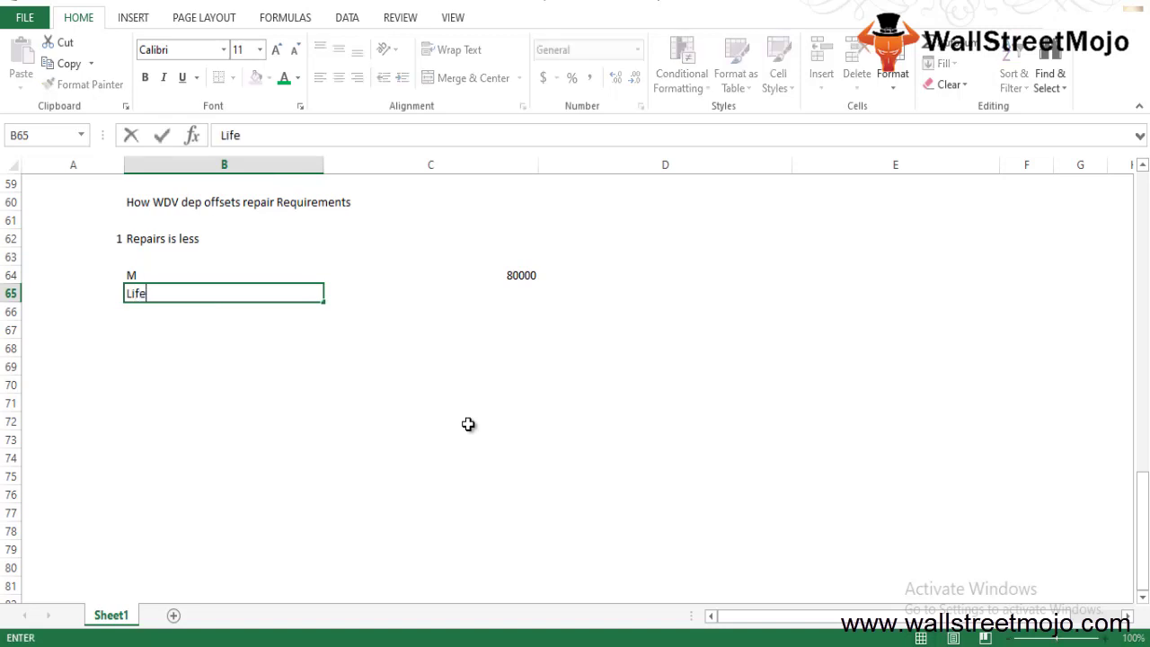
key("Return")
key("Up")
key("Right")
type("4")
key("Return")
key("Left")
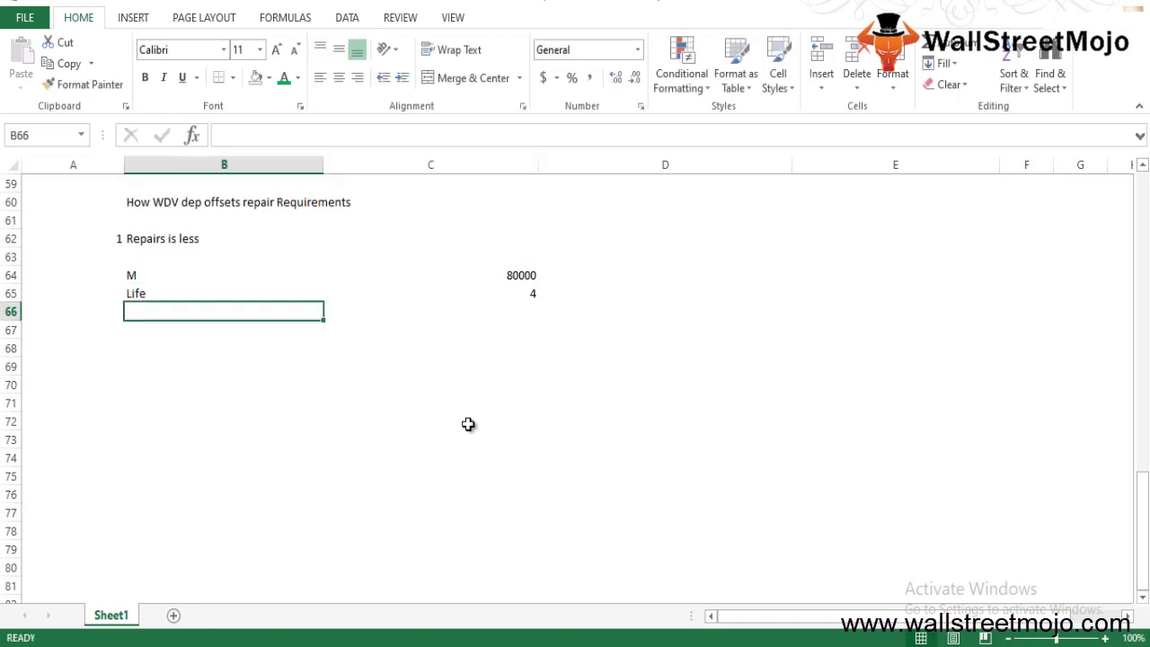
type("RD")
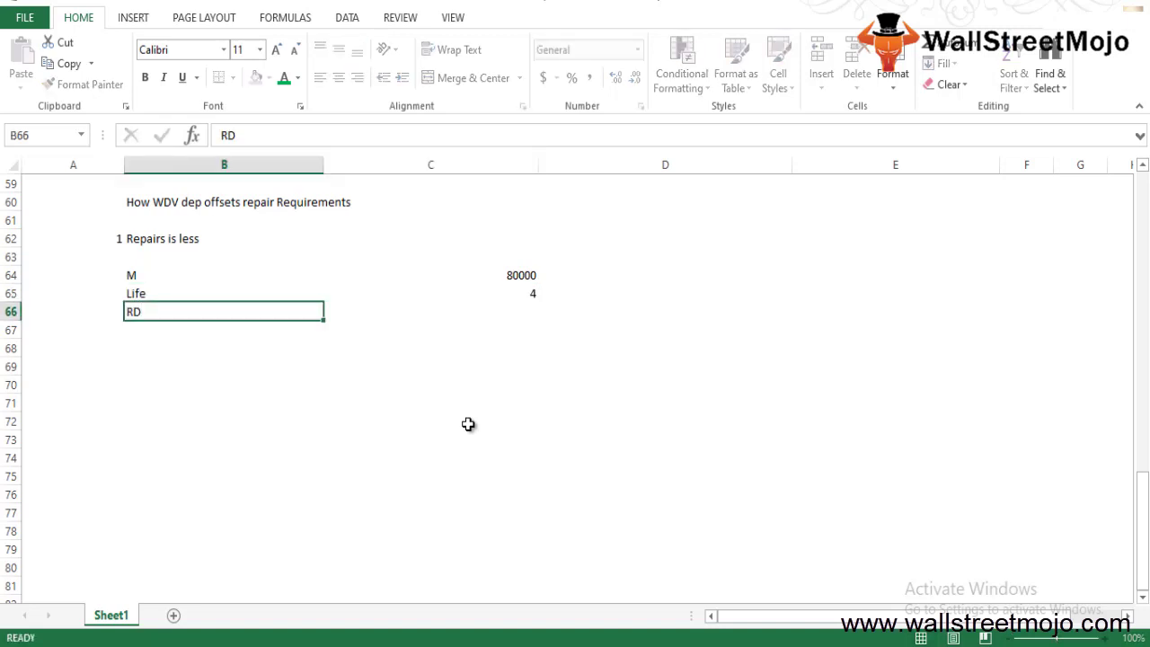
key("Right")
type("0")
key("Return")
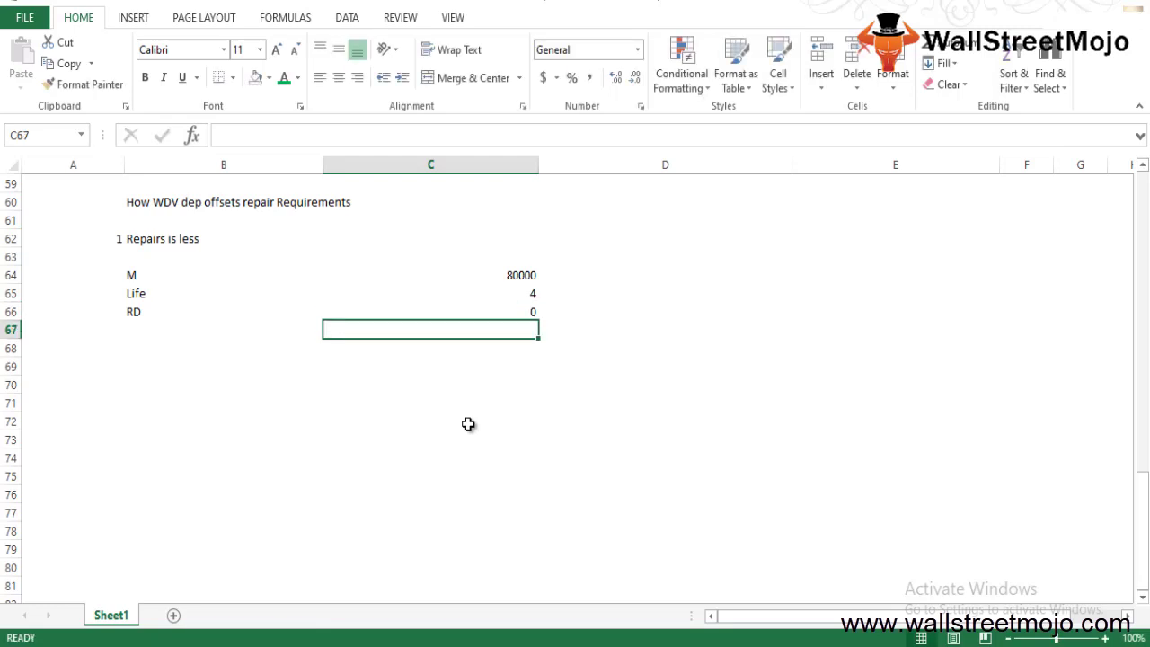
key("Down")
key("Left")
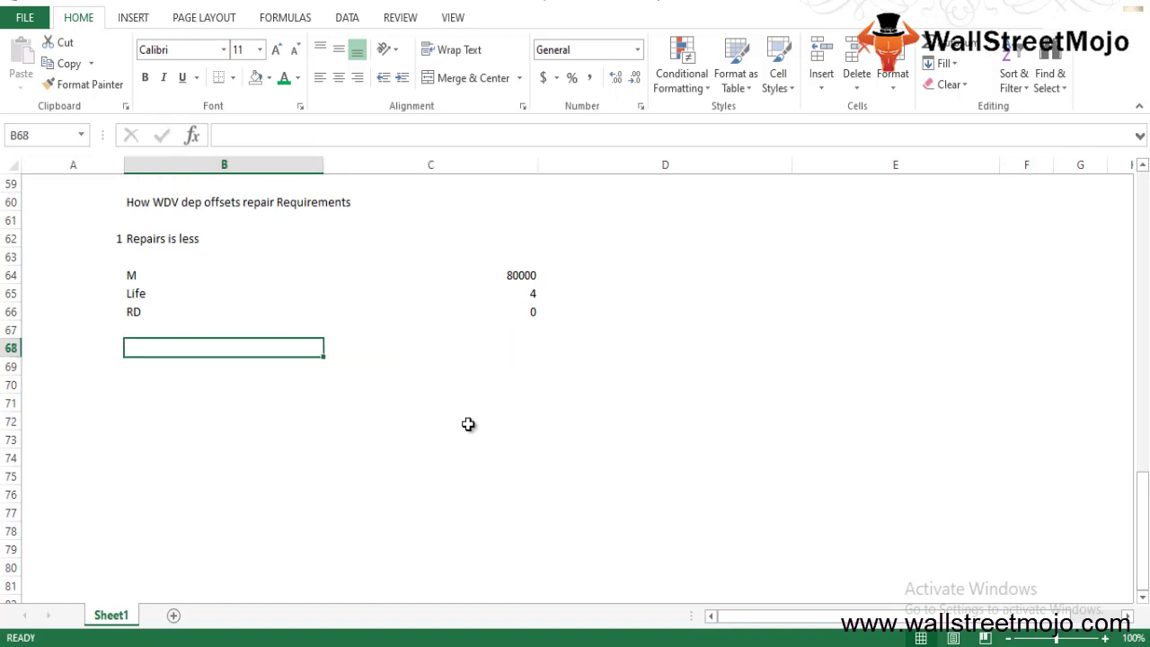
- Add Year and RC headers, then fill years 2015 to 2018 using =B69+1
type("Year")
key("Return")
key("Up")
key("Right")
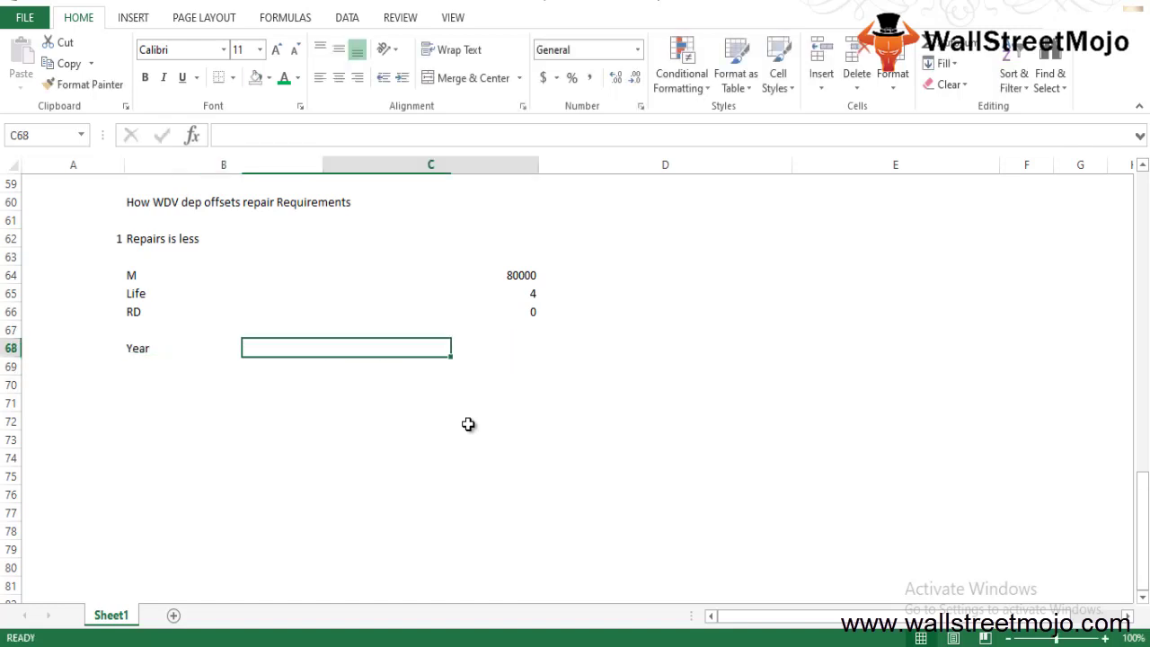
type("RC")
key("Return")
key("Left")
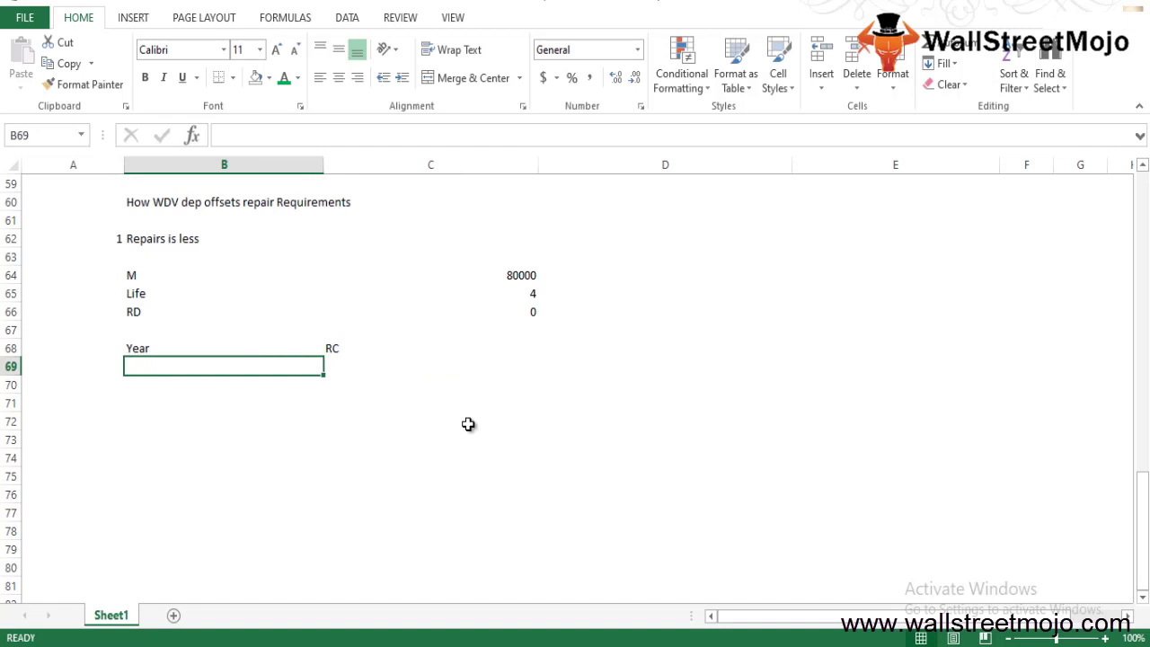
type("2015")
key("ctrl+Return")
key("Down")
type("=")
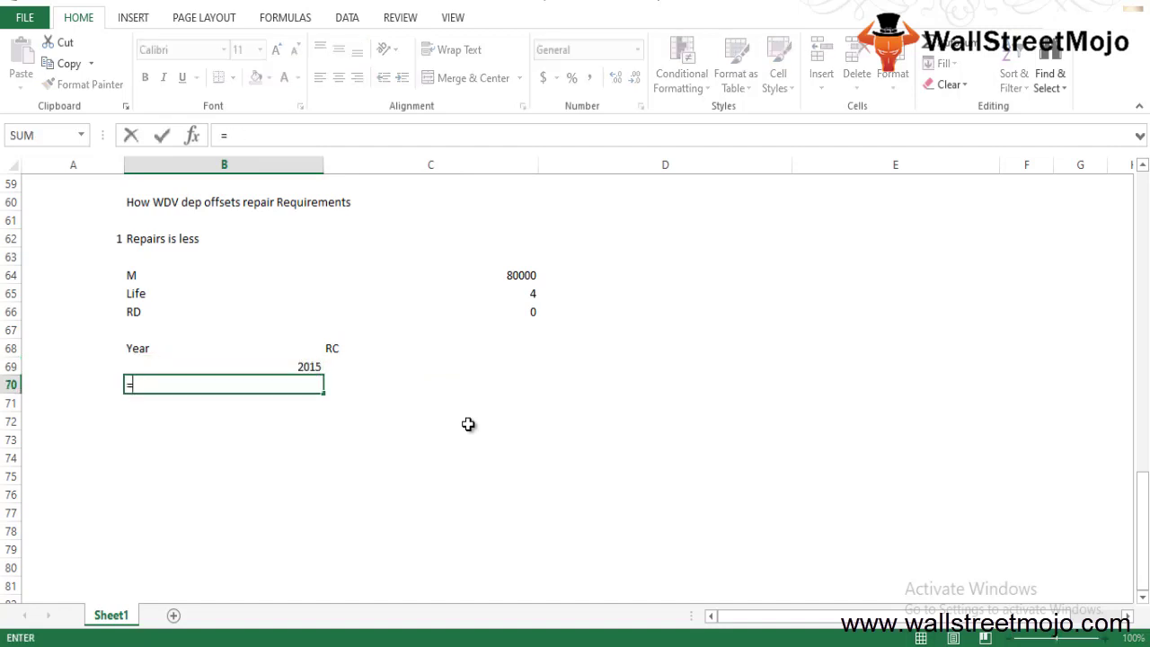
key("Up")
type("+1")
key("Return")
key("Up")
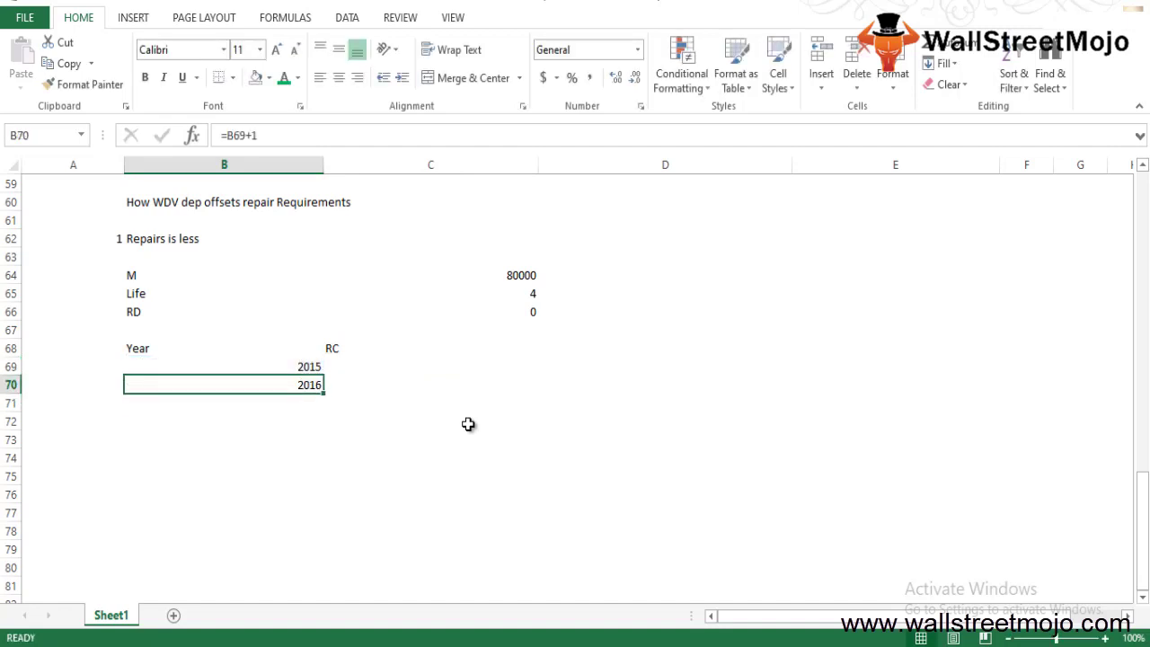
key("shift+Down")
key("shift+Down")
key("ctrl+d")
- Enter repair costs 2000, 4000, 6000 and 8000 in the RC column
key("Right")
key("Up")
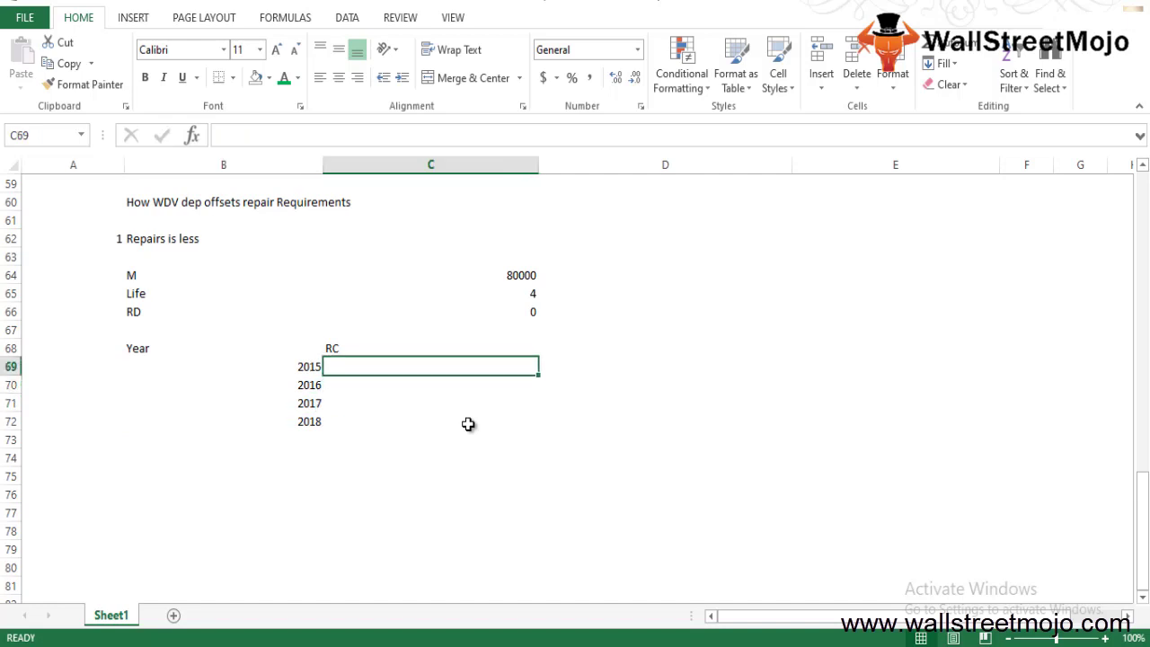
type("2000")
key("Return")
type("40")
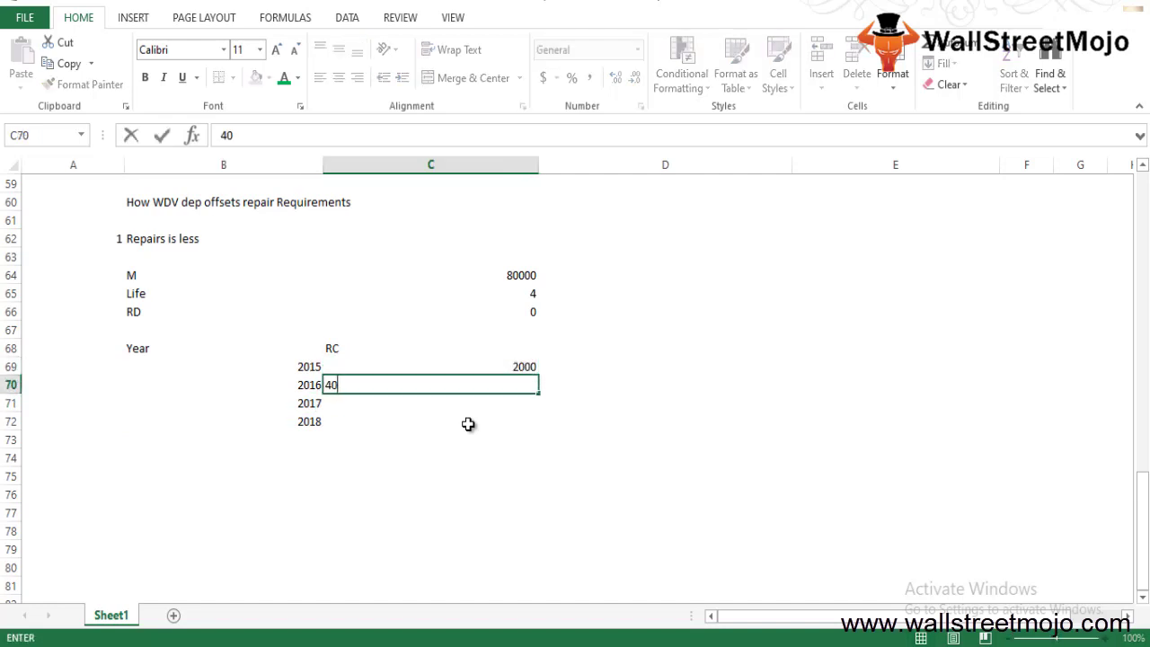
type("00")
key("Return")
type("6000")
key("Return")
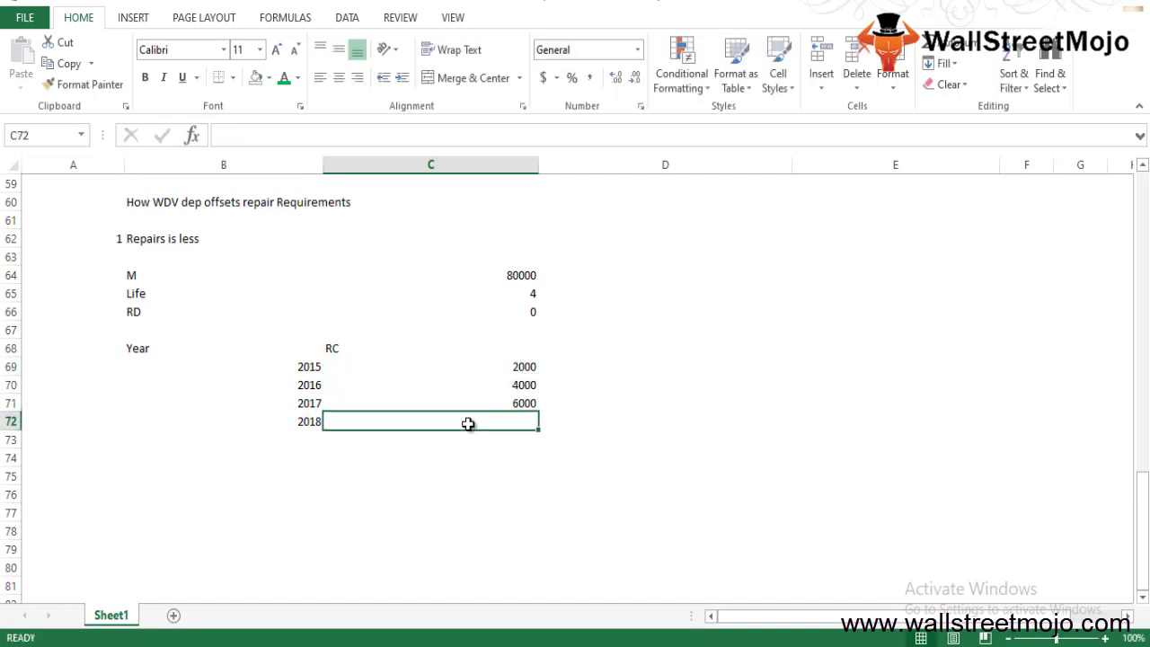
type("8000")
key("Return")
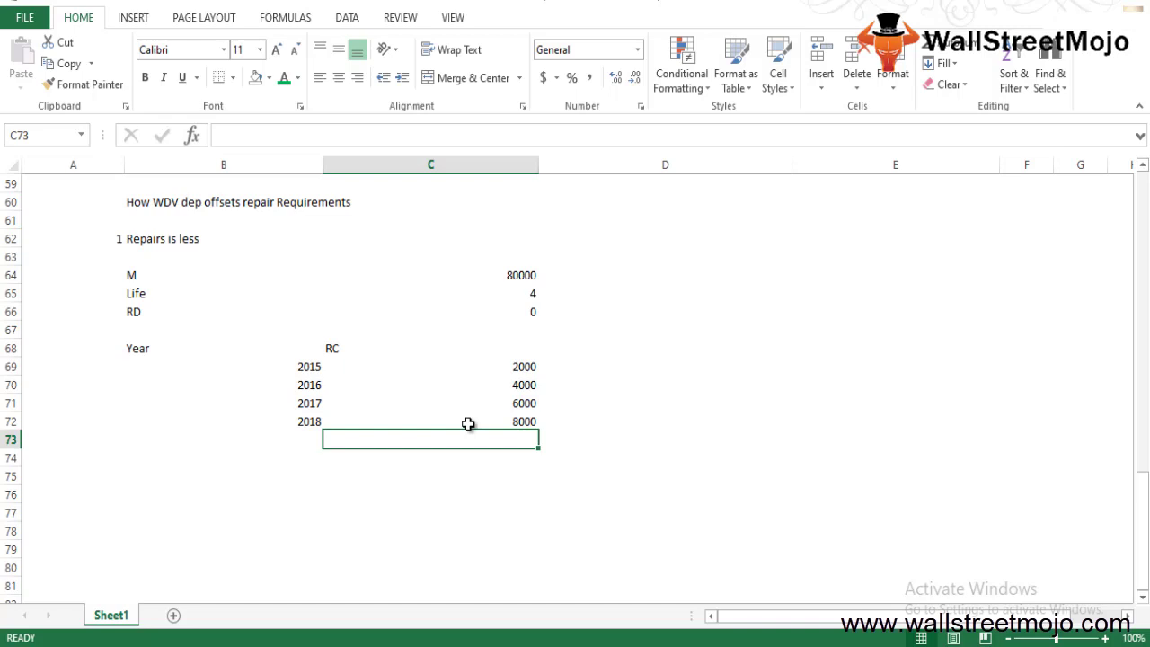
- Add a Dep row below the repair table with the formula =(80000/4), giving 20000
key("Down")
key("Down")
key("Left")
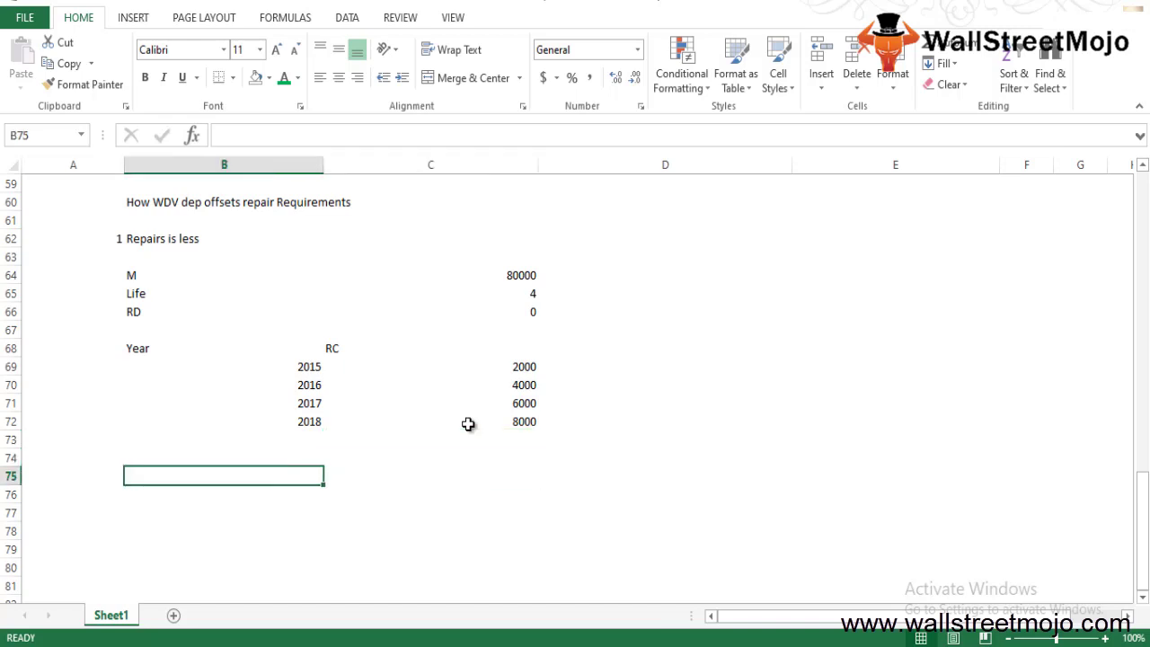
key("Up")
key("Up")
key("Up")
key("Up")
key("Up")
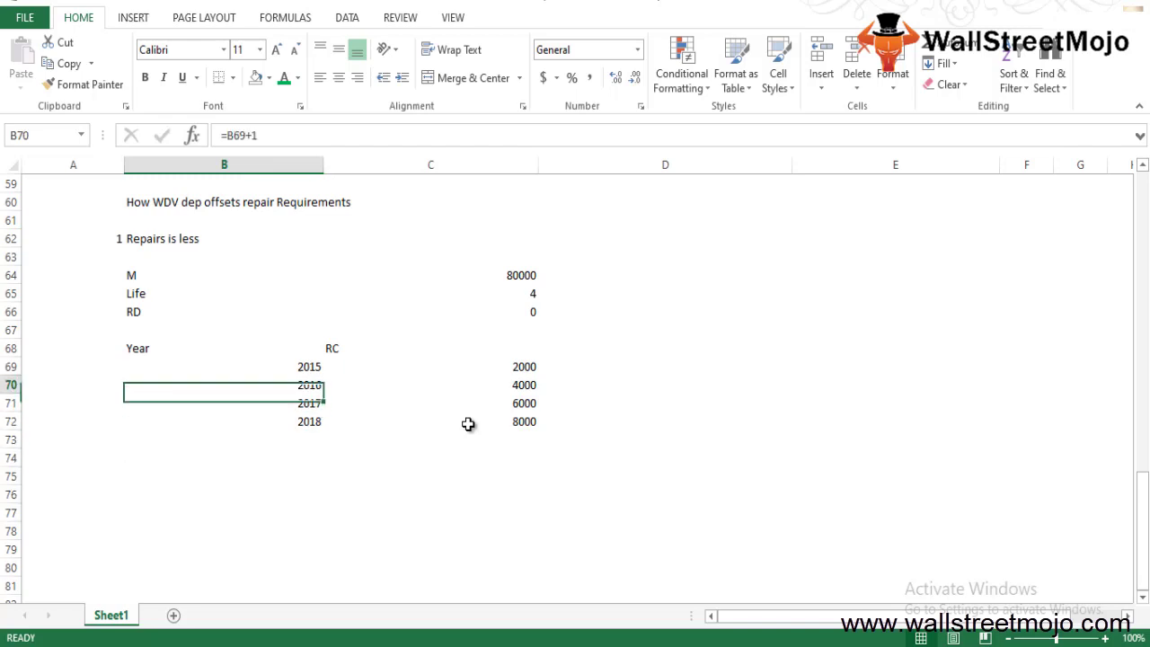
key("Down")
key("Down")
key("Down")
key("Down")
key("Down")
type("Dep")
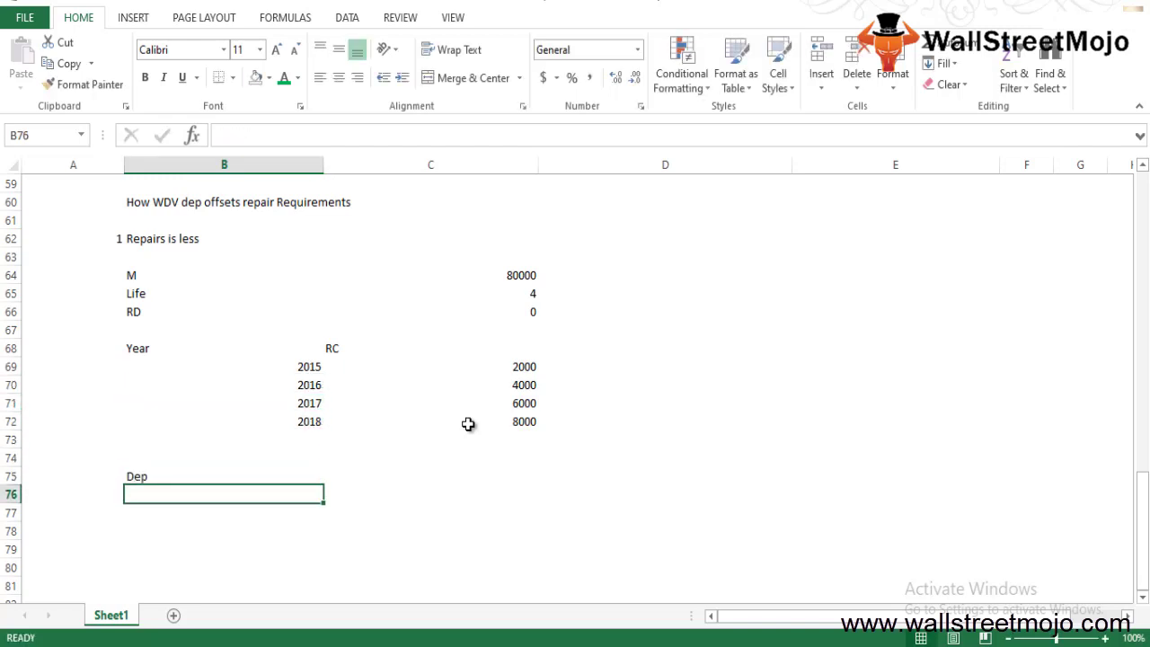
key("Tab")
type("=")
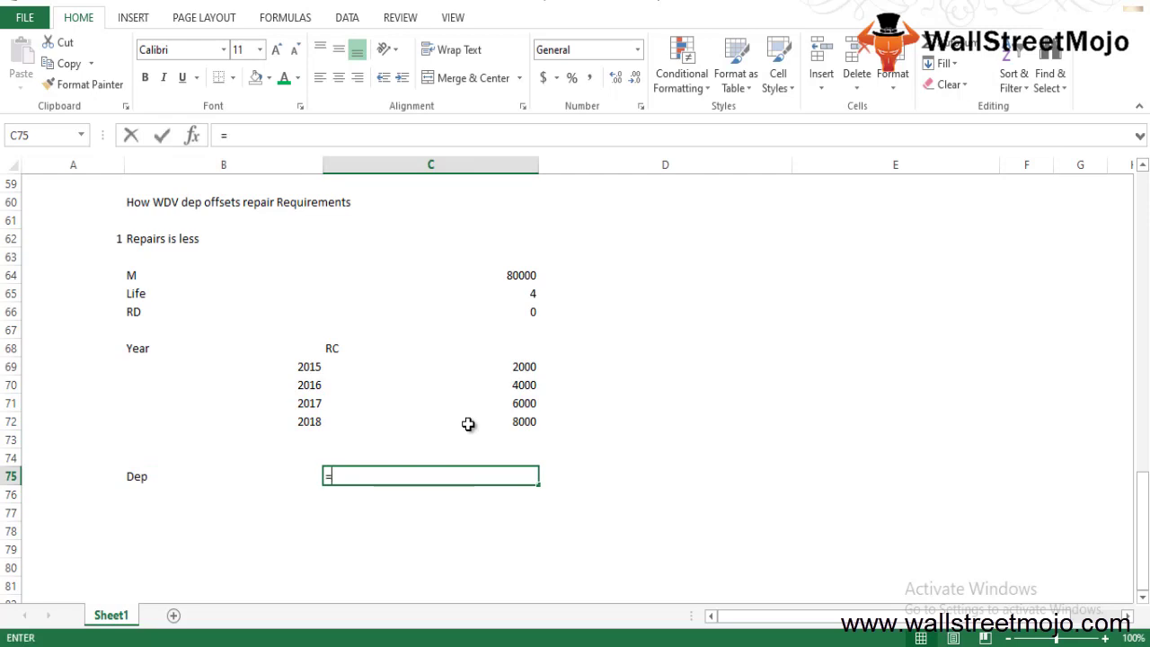
type("(80000")
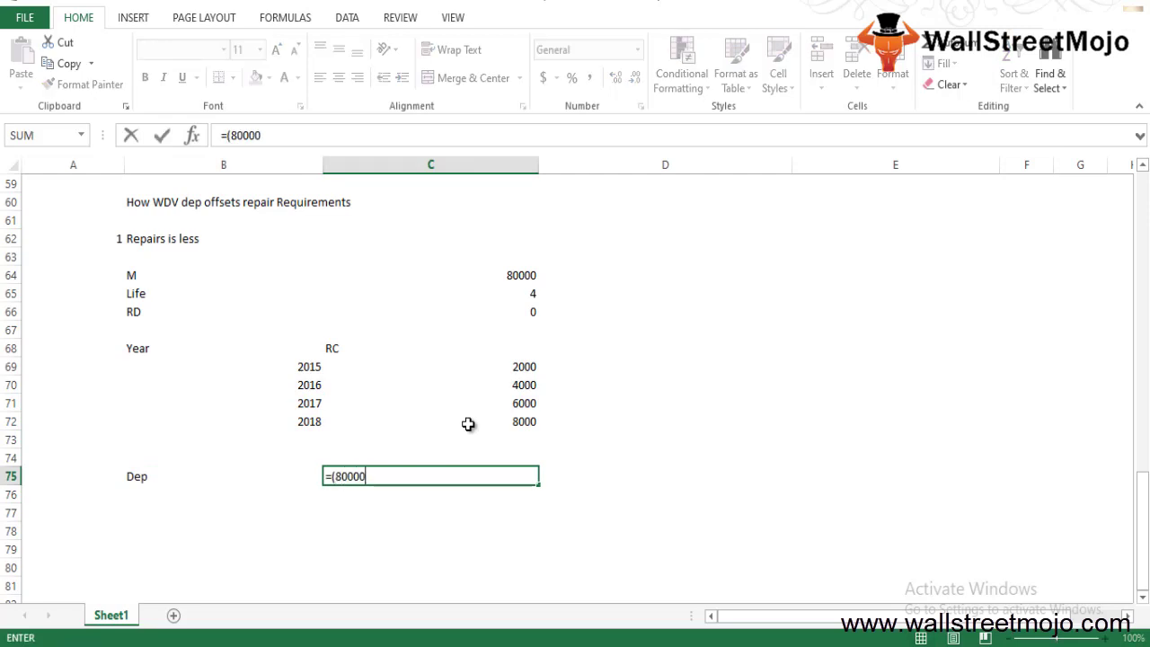
type("/4)")
key("Return")
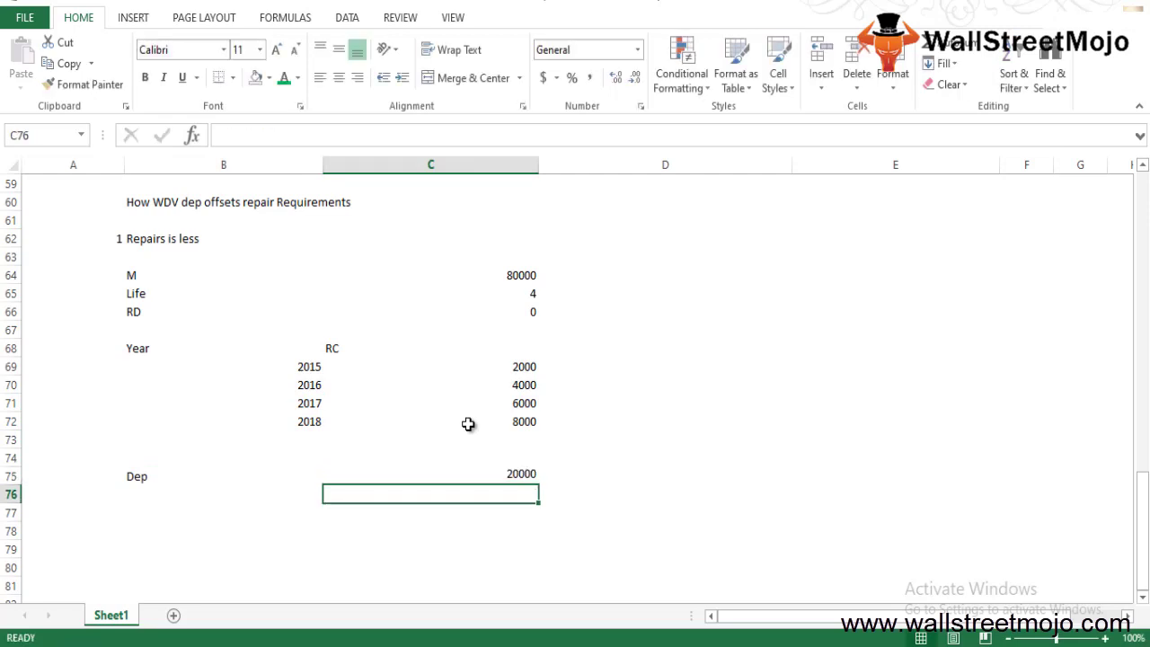
- Add a Dep rate row beneath it with the formula =(20000/80000), giving 0.25
key("Up")
key("Right")
key("Left")
key("Down")
key("Left")
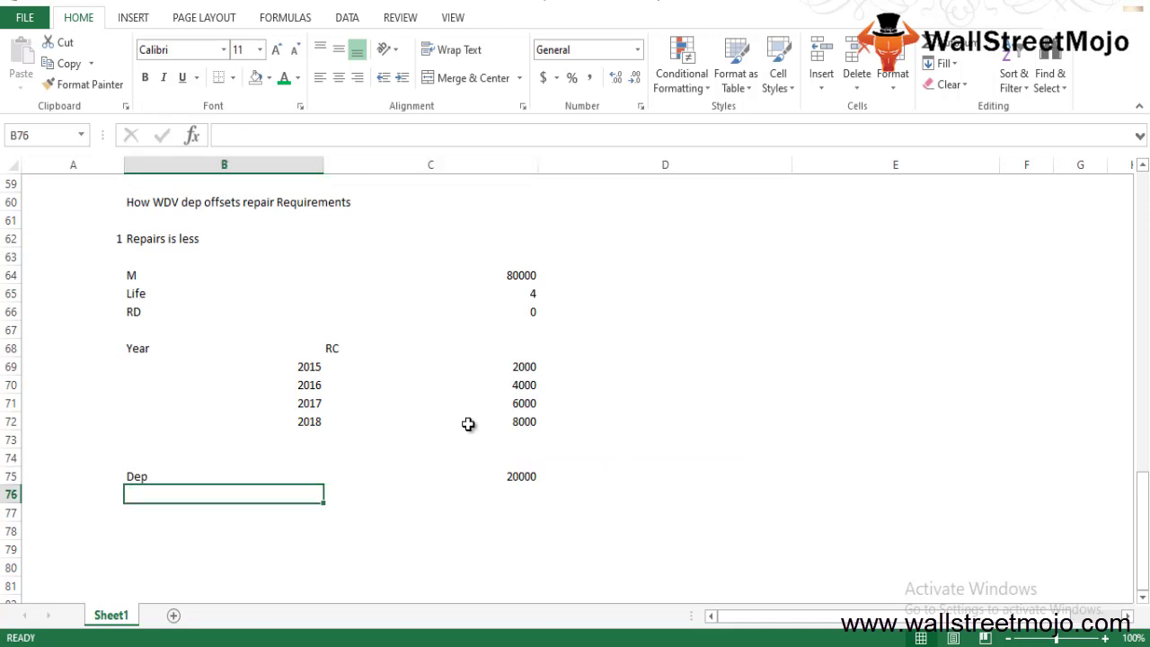
type("Dep")
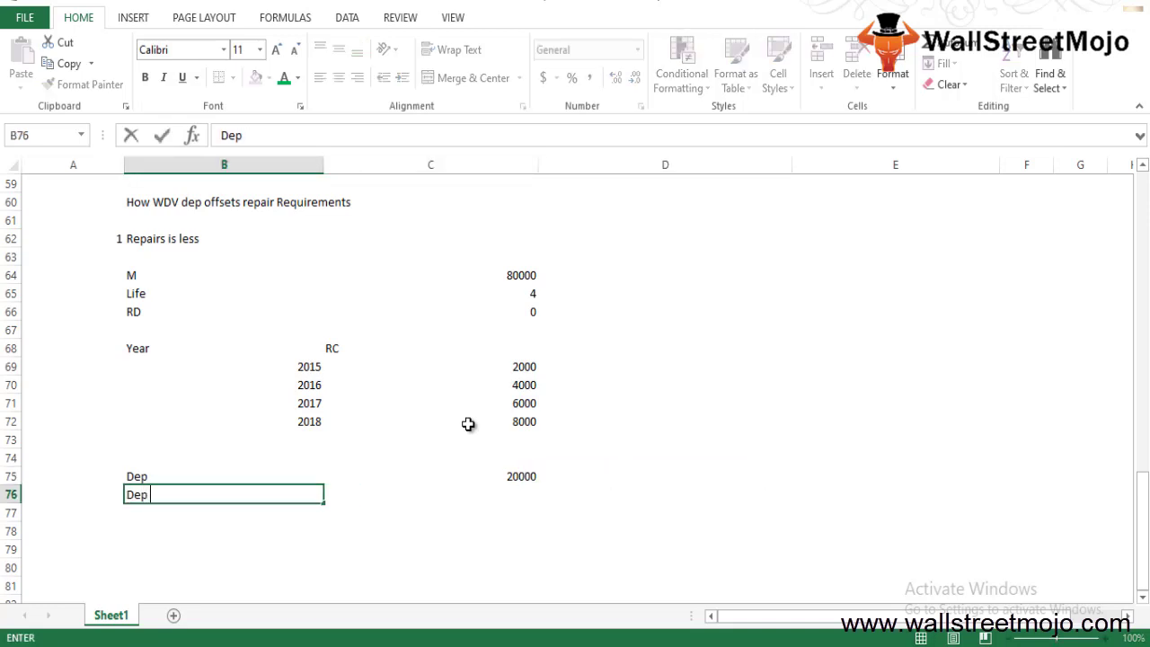
type(" rate")
key("Return")
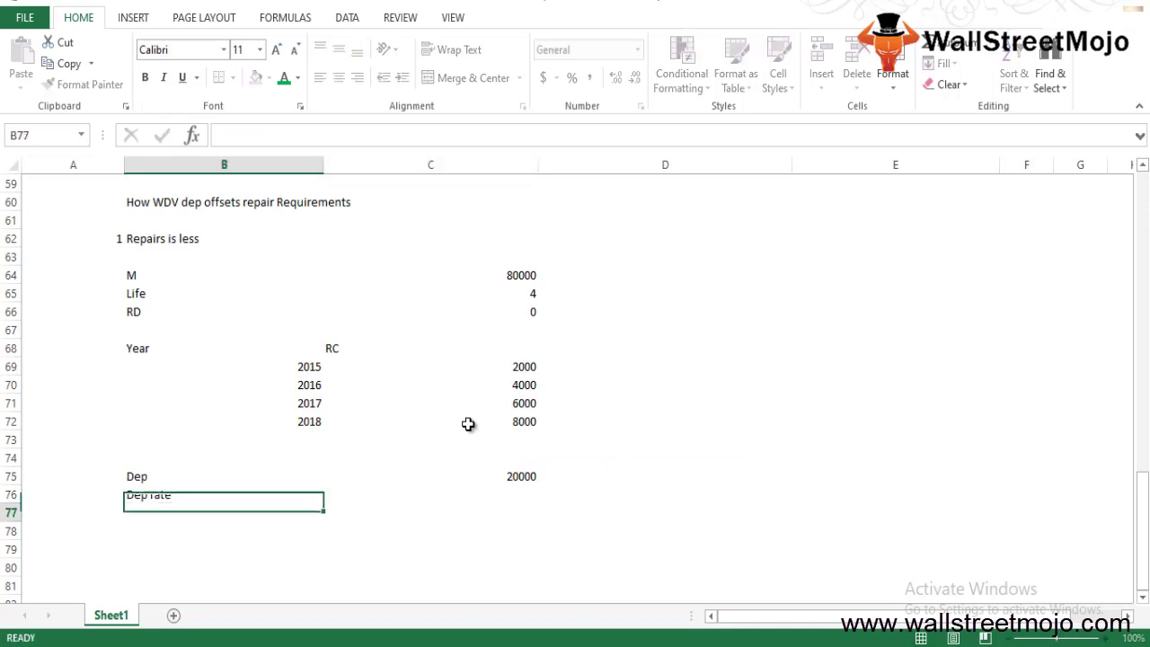
key("Up")
key("Right")
type("=")
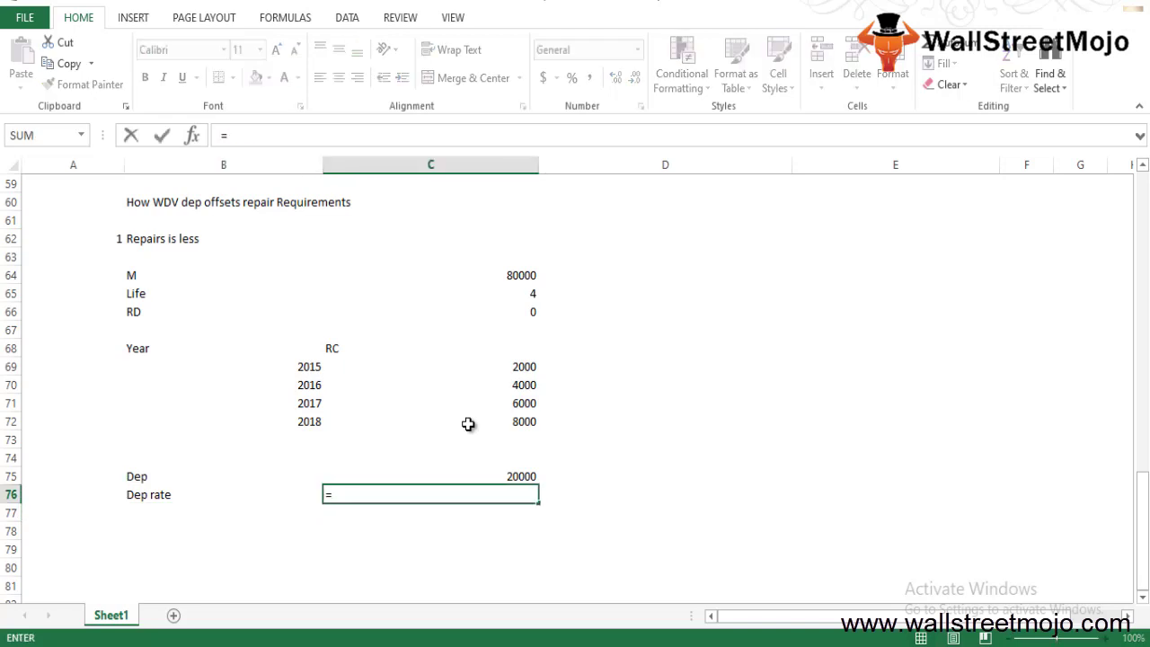
type("(20000/8")
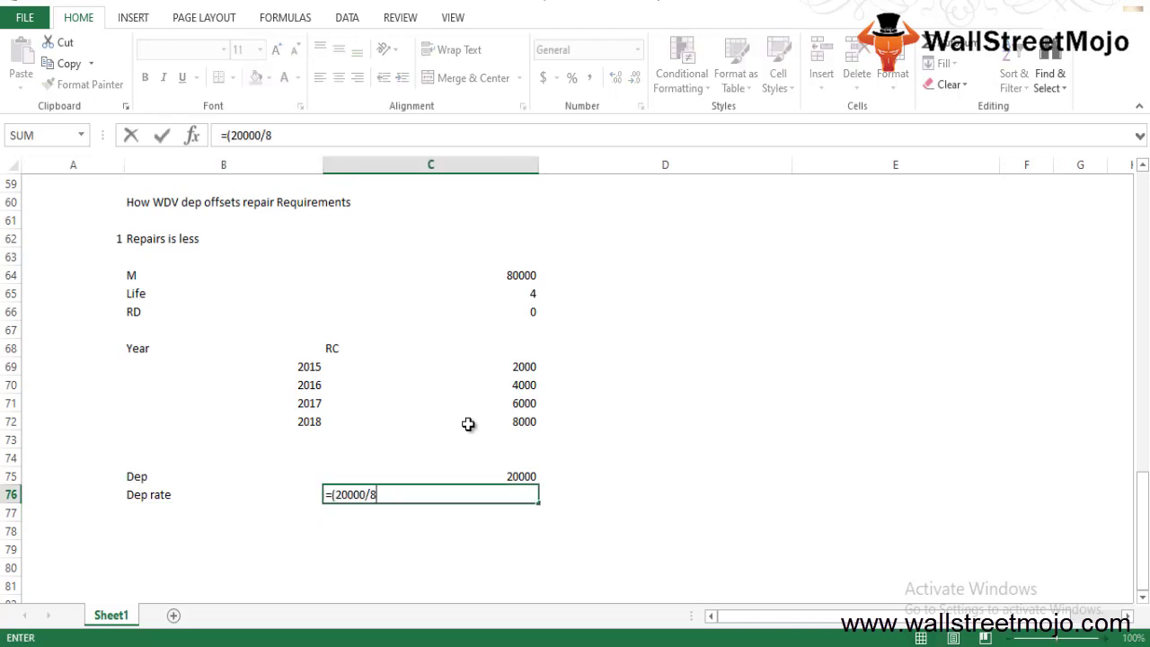
type("0000)")
key("Return")
key("Up")
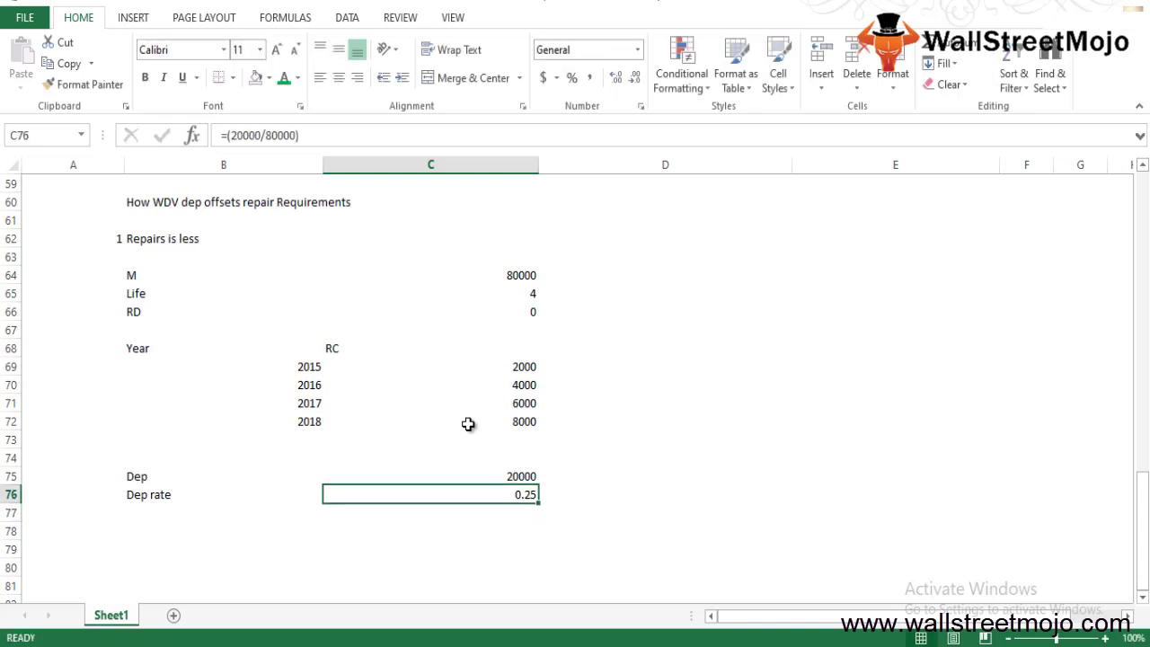
key("Down")
key("Left")
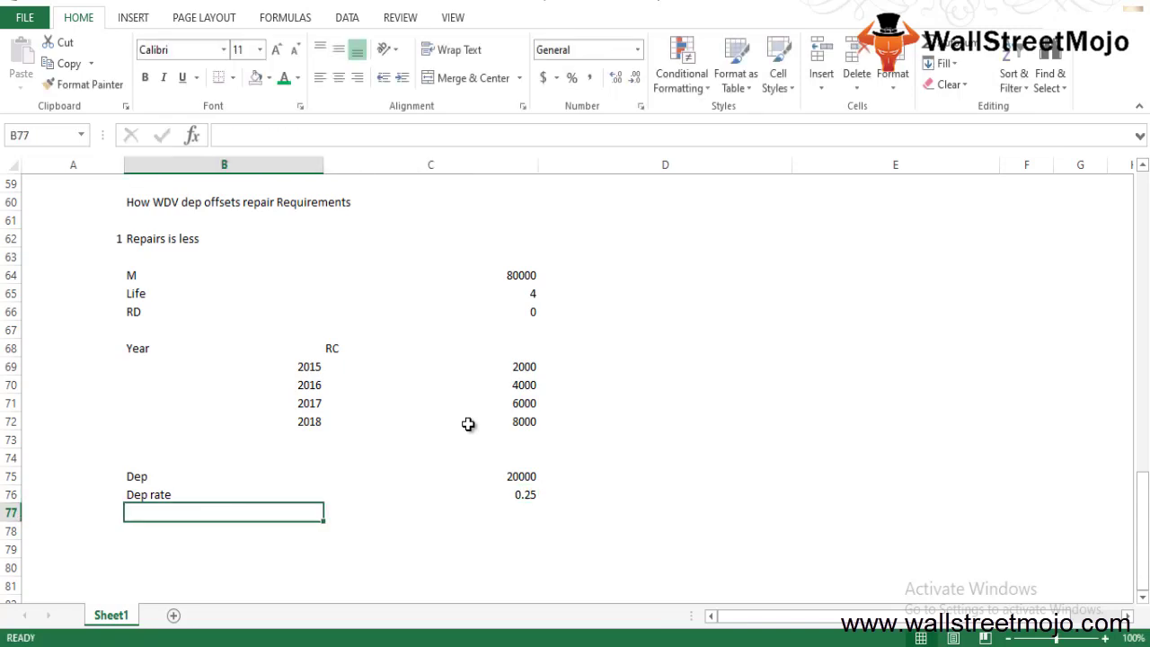
key("Up")
key("Down")
key("Right")
key("Up")
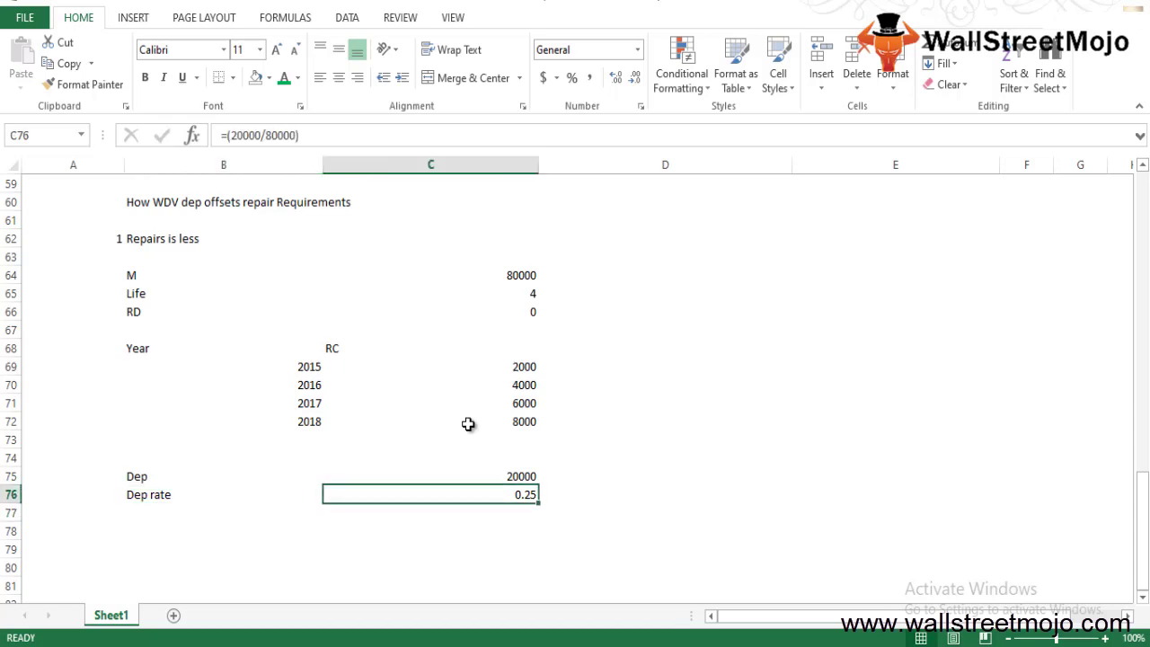
key("Down")
key("Up")
- Insert rows above the Year table and enter Dep 20000 and Repair Charges 2000
key("Up")
key("Up")
key("Up")
key("Up")
key("Up")
key("Up")
key("Up")
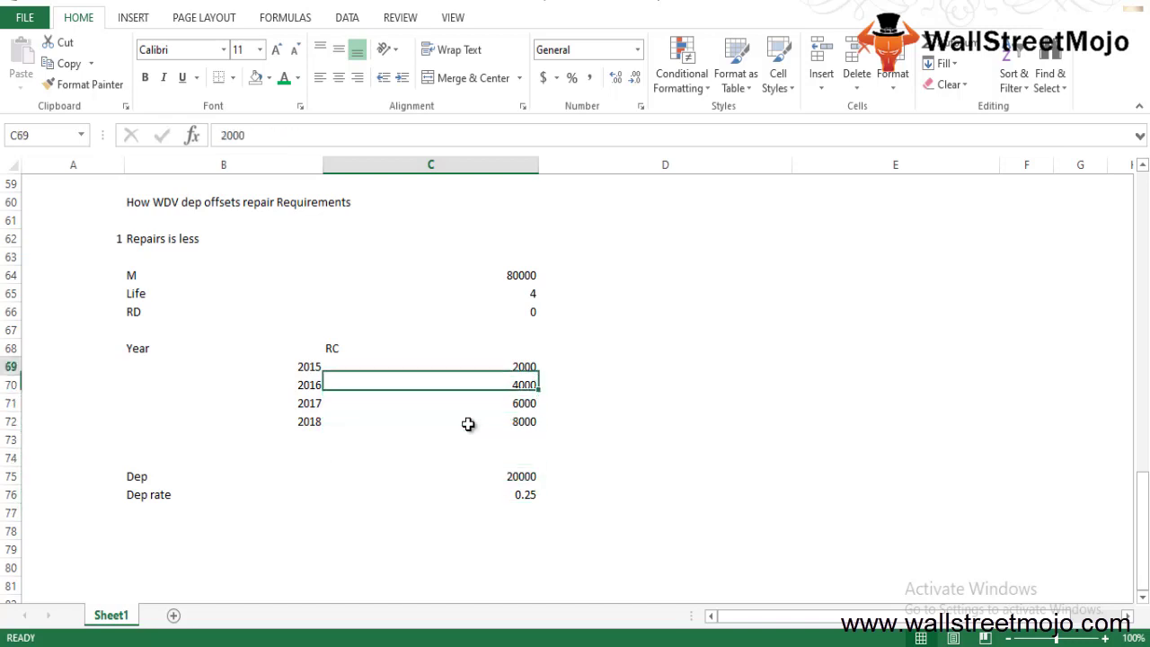
key("Up")
key("Up")
key("Up")
key("Down")
key("shift+space")
key("ctrl+shift+plus")
key("ctrl+shift+plus")
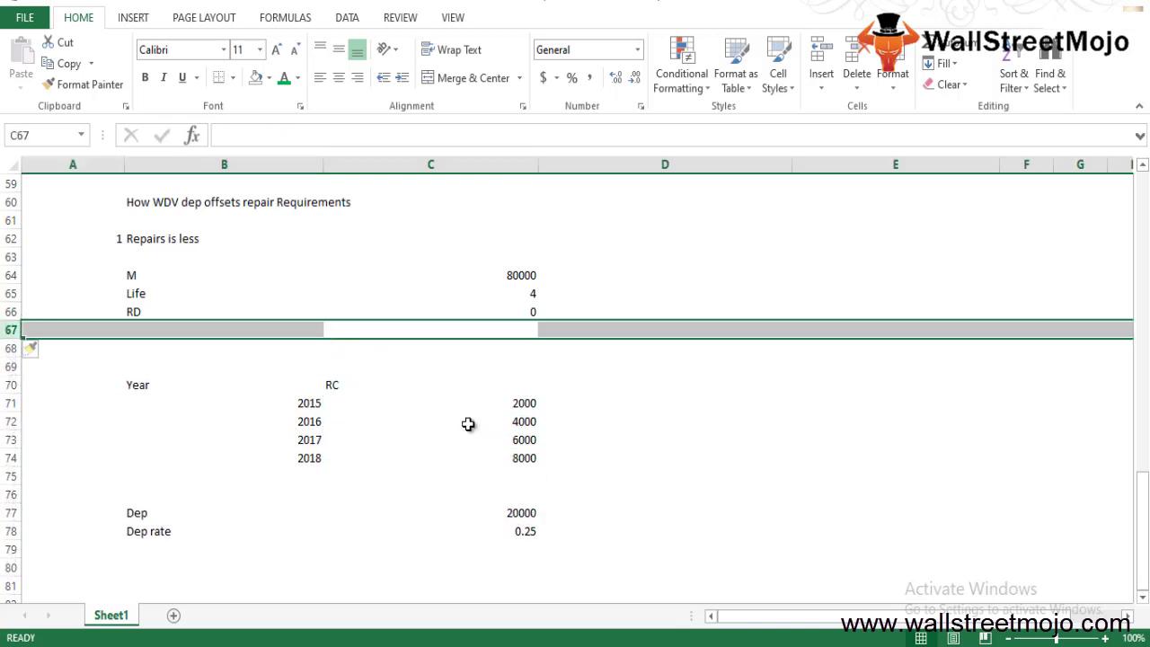
key("Left")
type("Dep")
key("Return")
key("Up")
key("Right")
type("200")
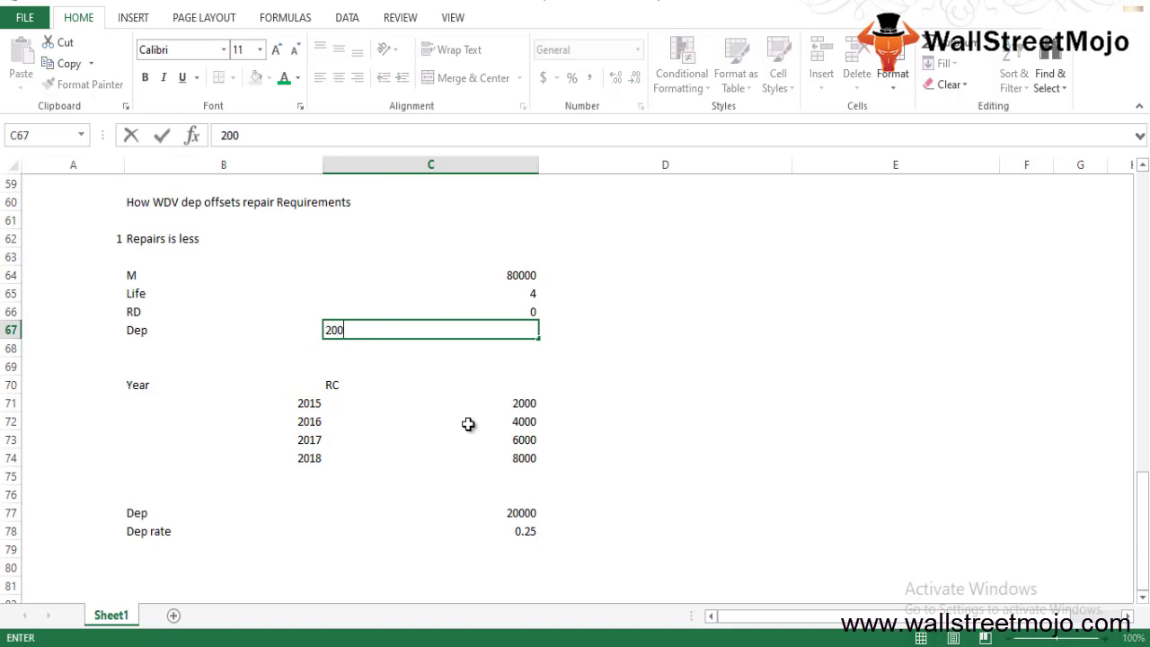
type("00")
key("Return")
key("Left")
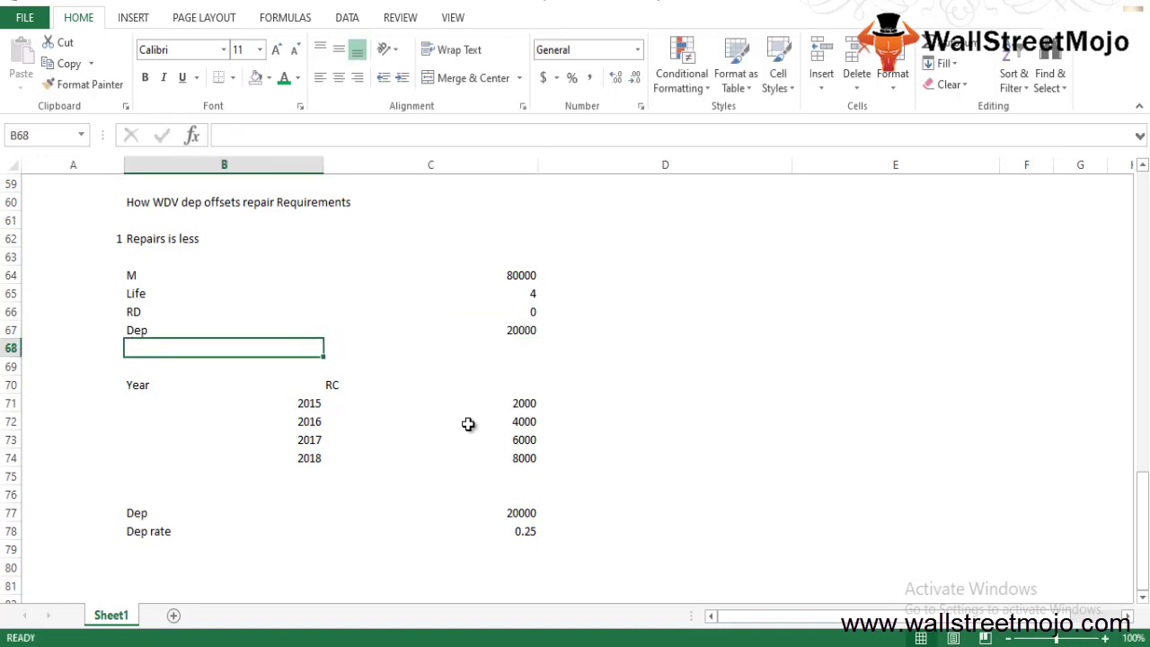
type("Repair")
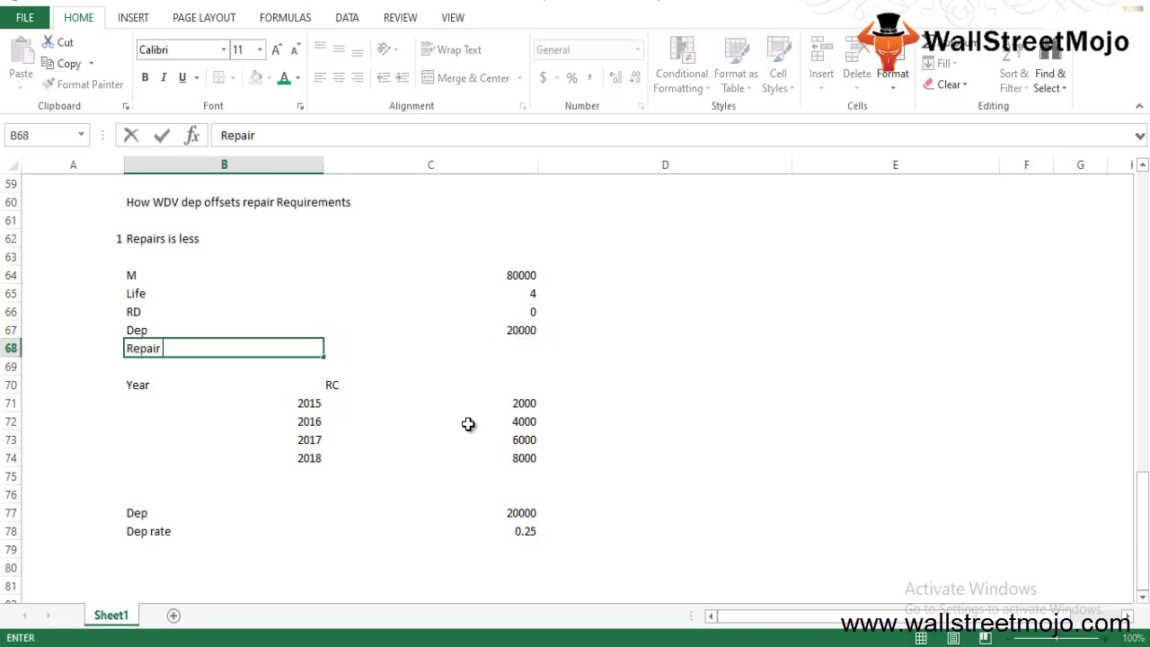
type(" Charges")
key("Tab")
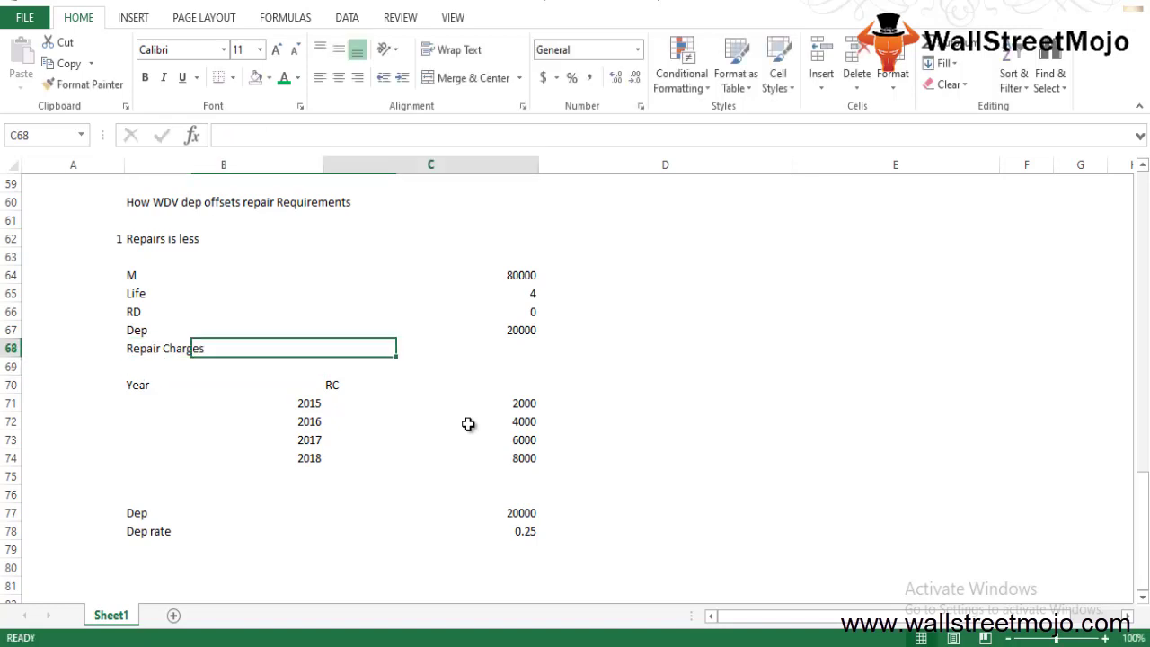
type("2000")
key("Return")
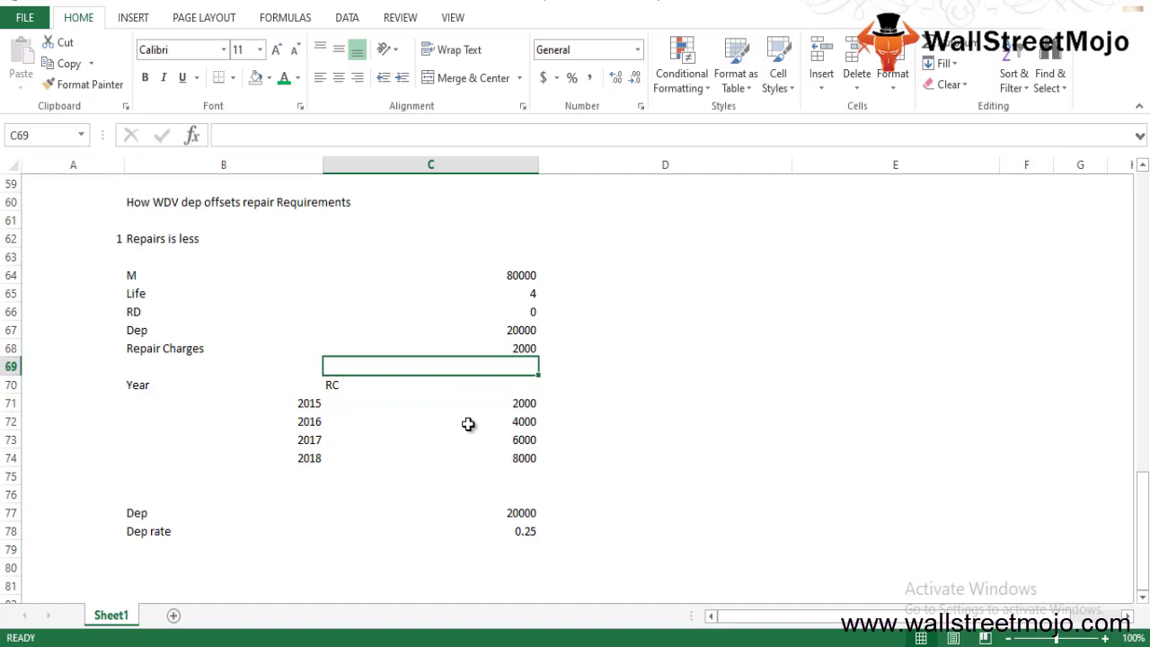
- Insert another row and add a Total maint formula summing Dep and Repair Charges to 22000
key("Down")
key("Up")
key("shift+space")
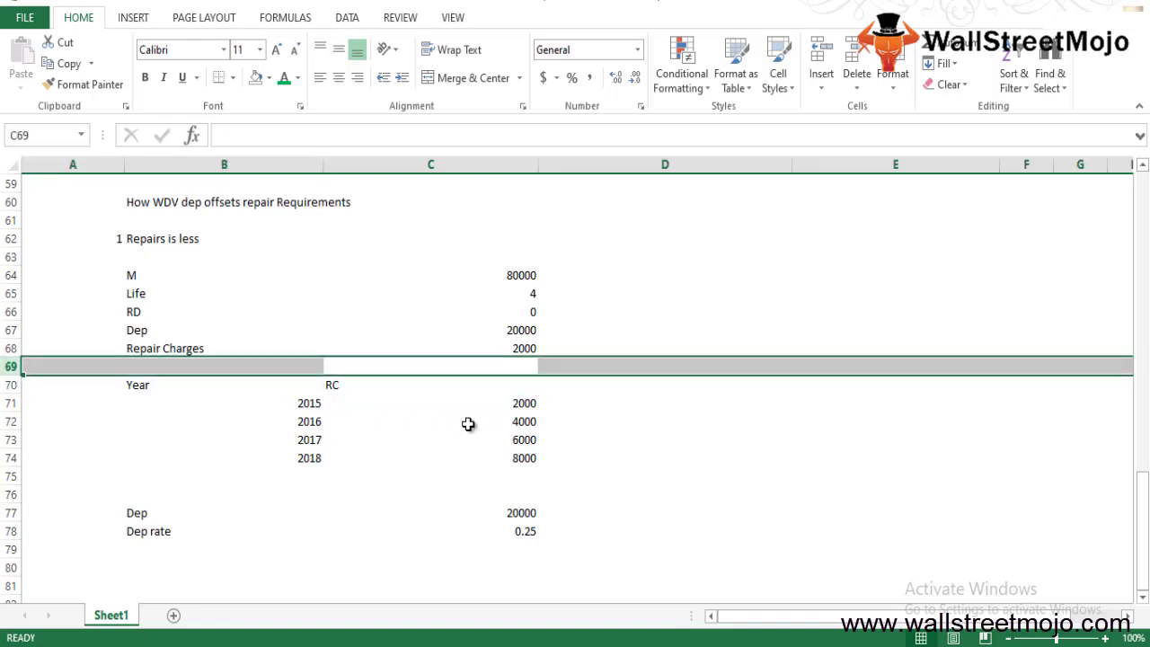
key("ctrl+plus")
key("ctrl+plus")
key("Left")
type("Total maint")
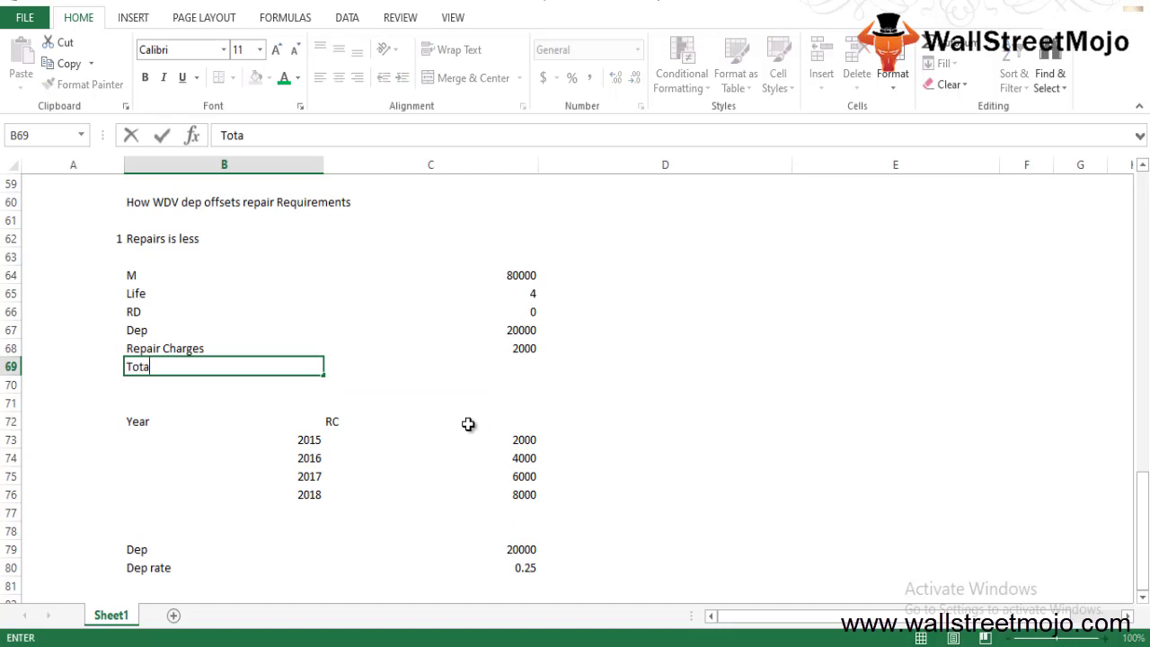
key("Tab")
type("=")
key("Up")
key("Up")
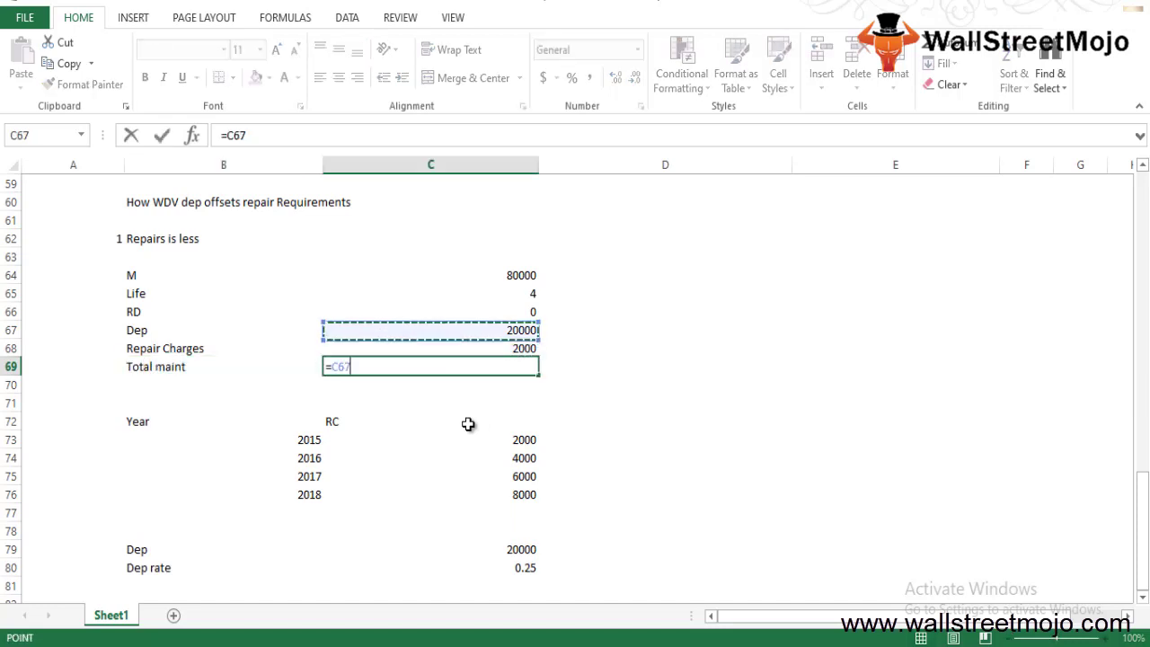
type("+")
key("Up")
key("Return")
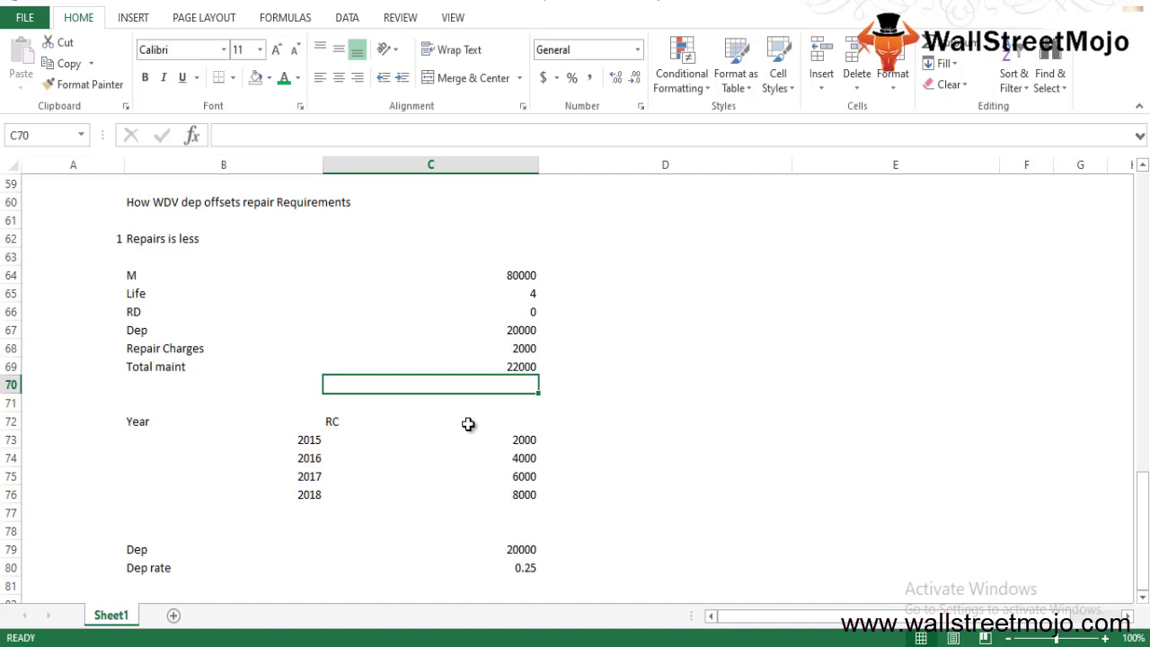
key("Down")
key("Down")
key("Down")
key("Down")
key("Down")
key("Down")
key("Down")
key("Down")
key("Down")
key("Down")
key("Down")
key("Down")
key("Down")
key("Down")
key("Left")
key("Left")
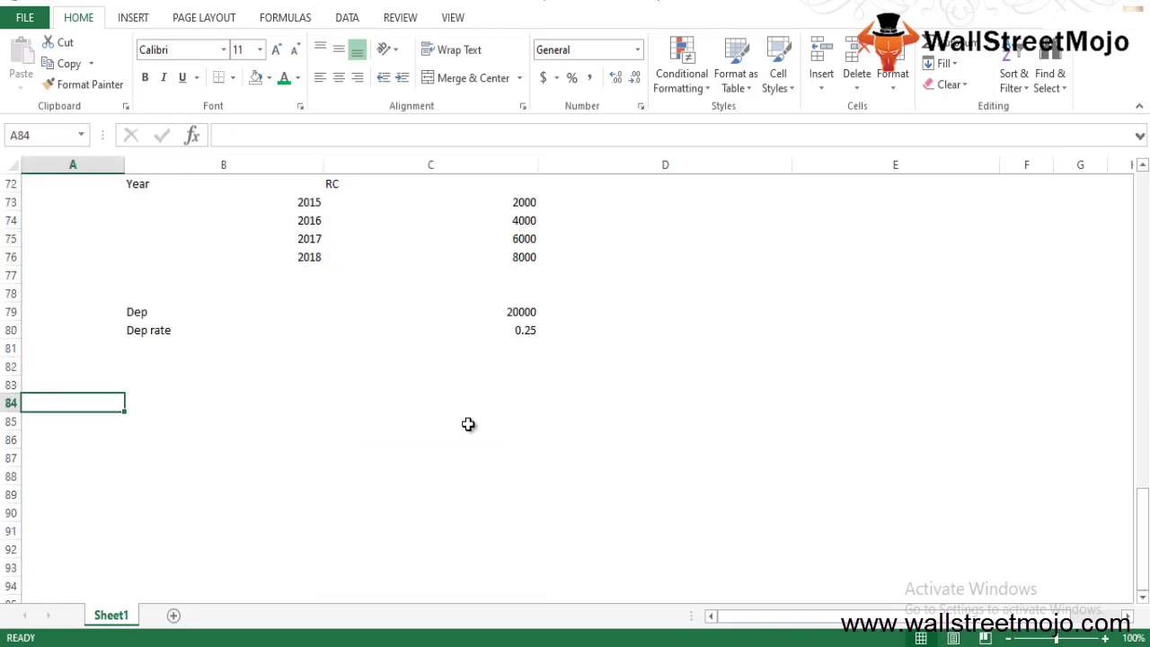
- Enter headings Year, Dep, Repair and Total Main in A84:D84, with WDV above in B83
type("Year")
key("Tab")
type("Dep")
key("Return")
key("Up")
key("Right")
type("Ra")
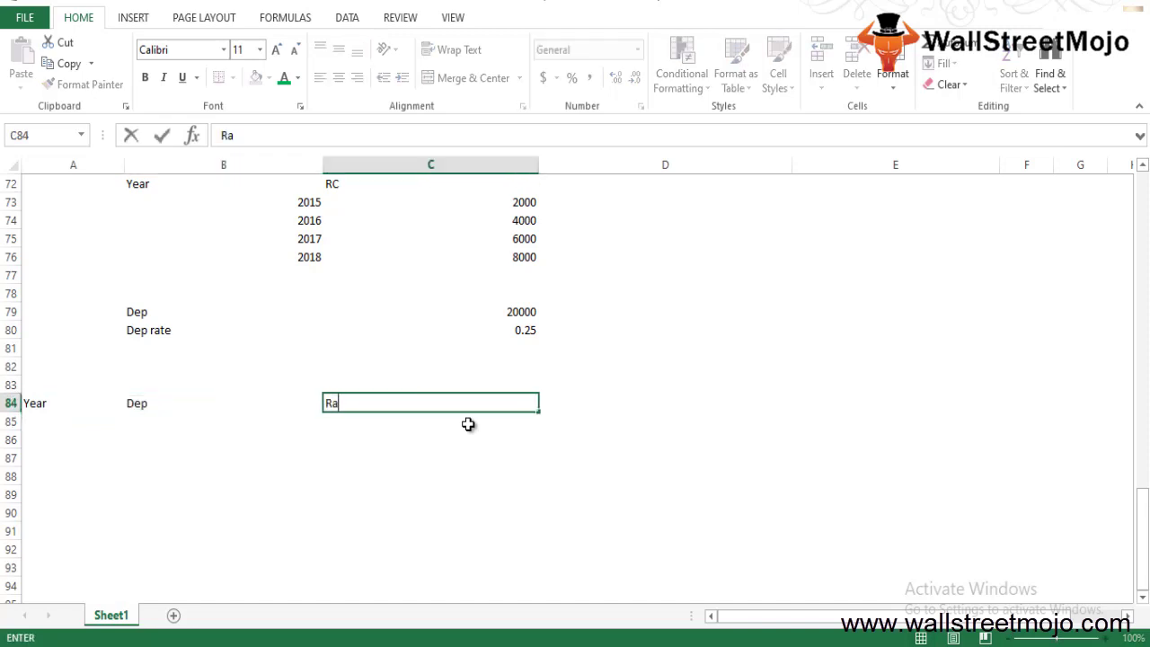
key("BackSpace")
type("epair")
key("Return")
key("Up")
key("Right")
type("Totao")
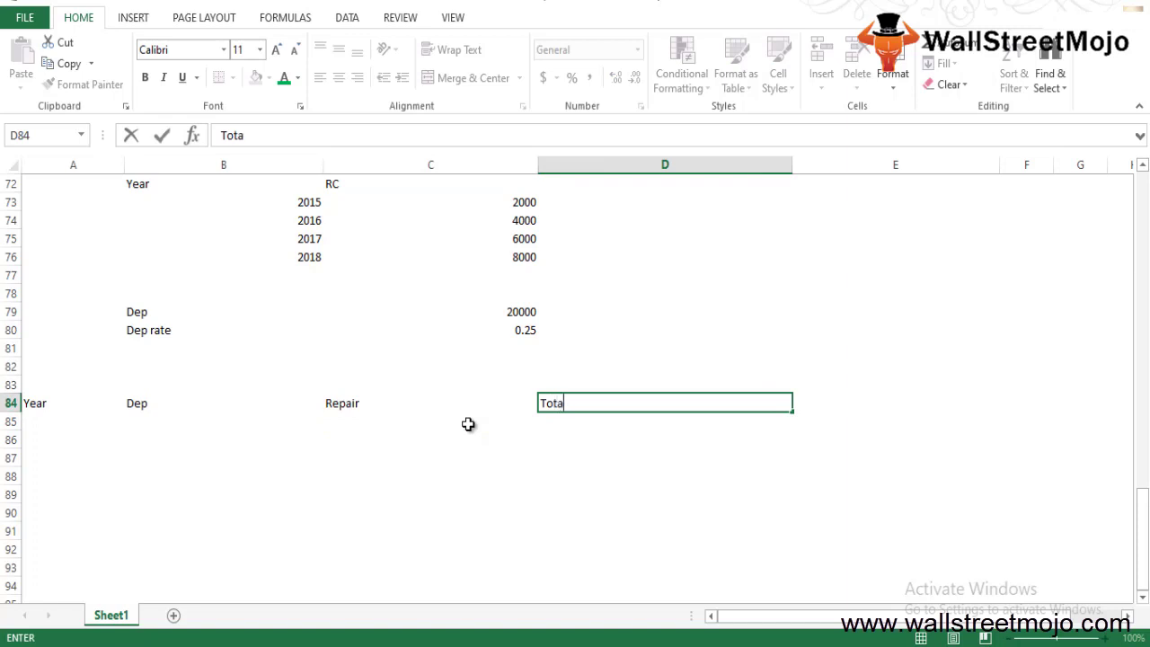
key("BackSpace")
type("l Main")
key("Return")
key("Up")
key("Up")
key("Left")
key("Left")
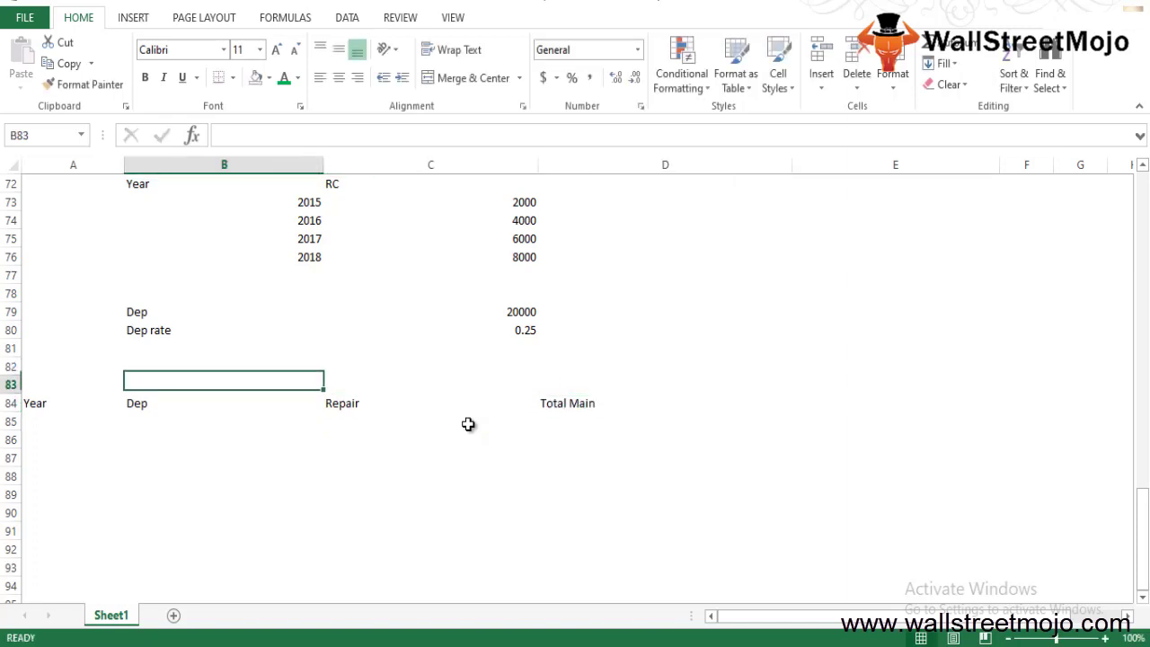
type("WDV")
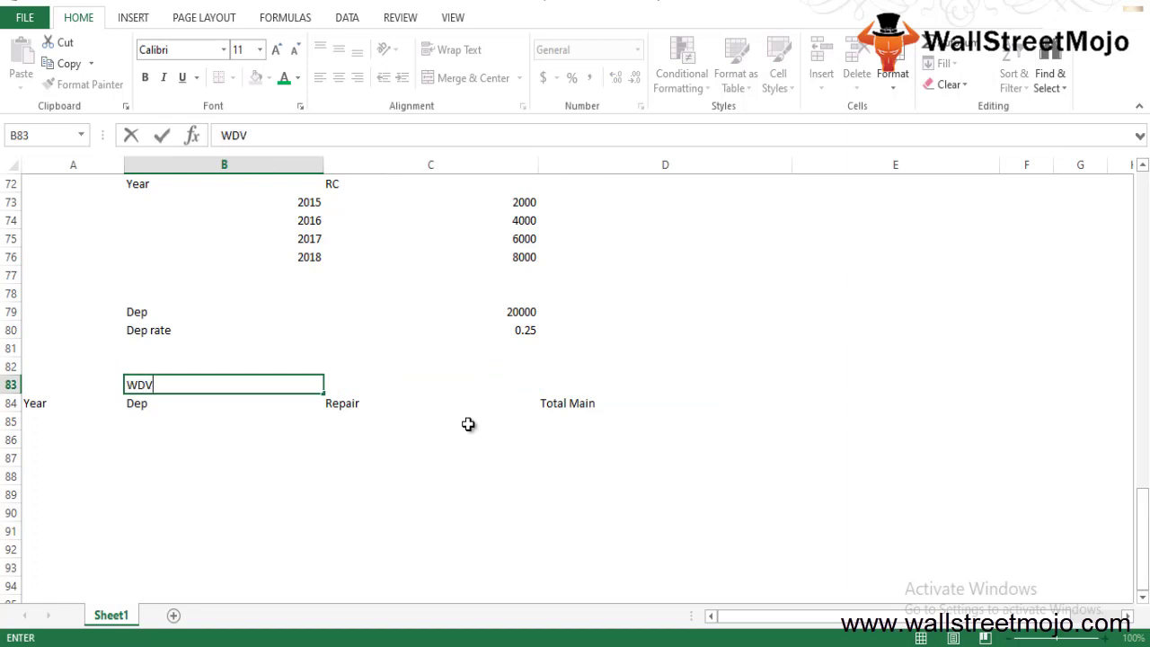
key("Return")
- List the years 2015, 2016, 2017 and 2018 in A85:A88
key("Up")
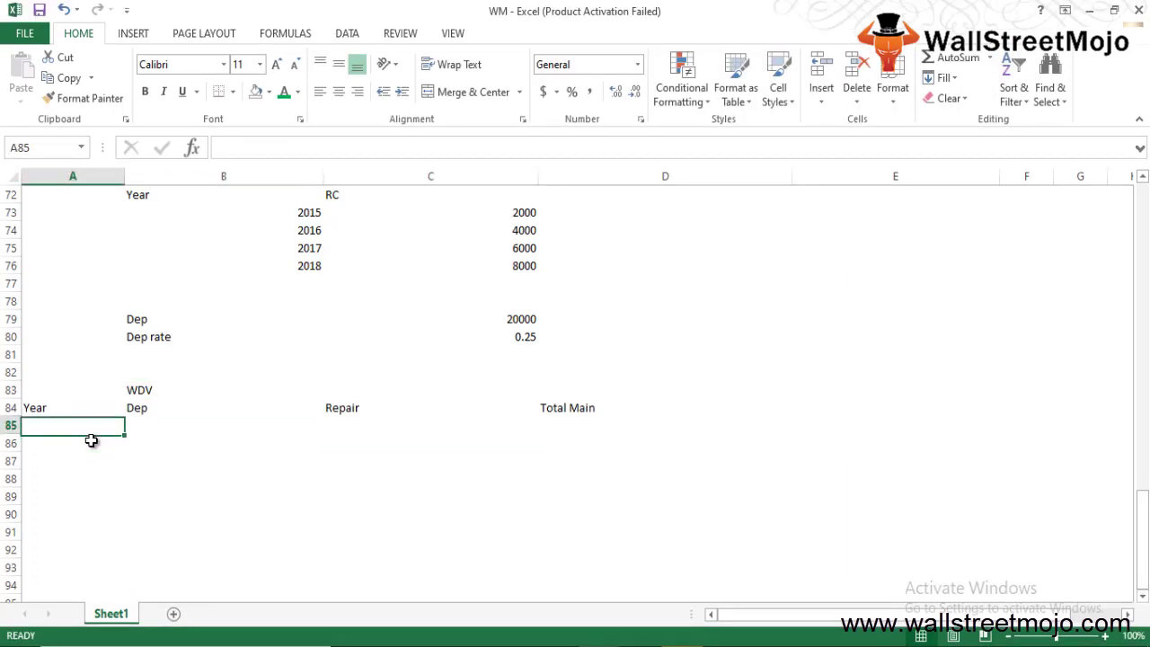
type("1")
key("Return")
key("Up")
type("2015")
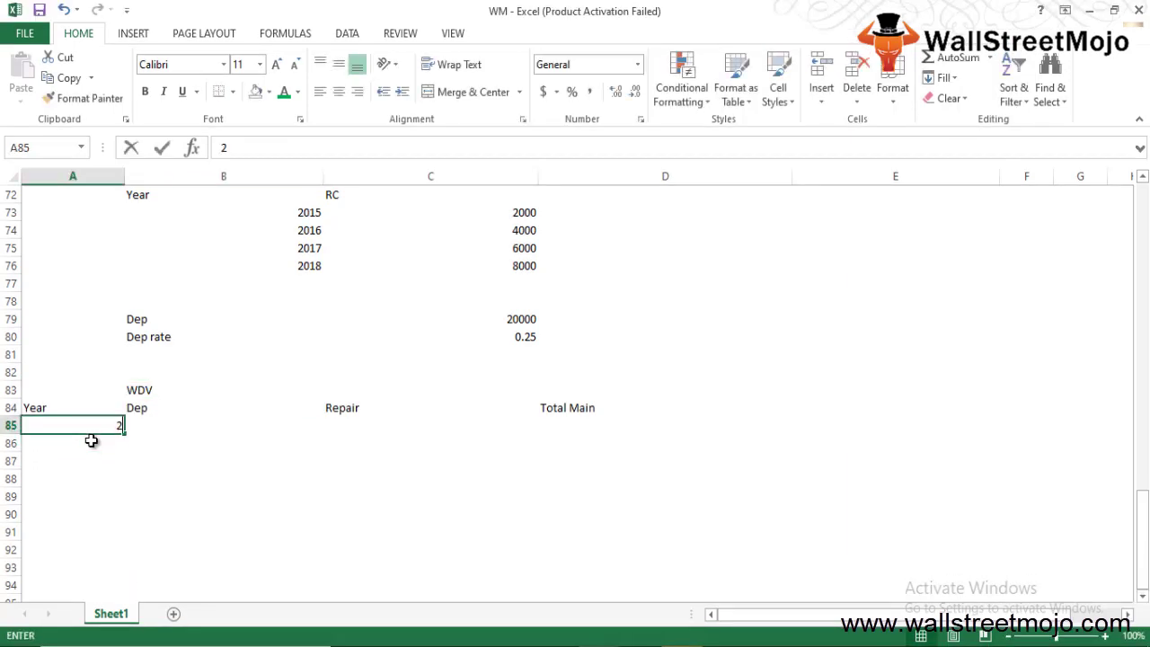
key("Return")
type("2016")
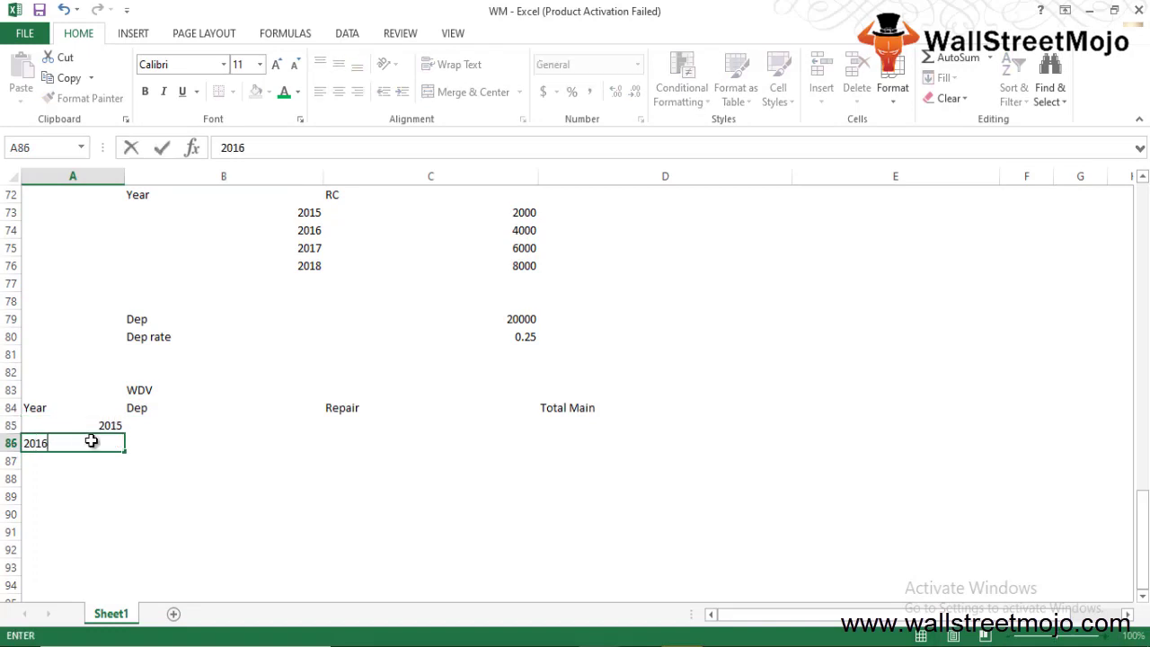
key("Return")
type("2017")
key("Return")
type("2018")
key("Return")
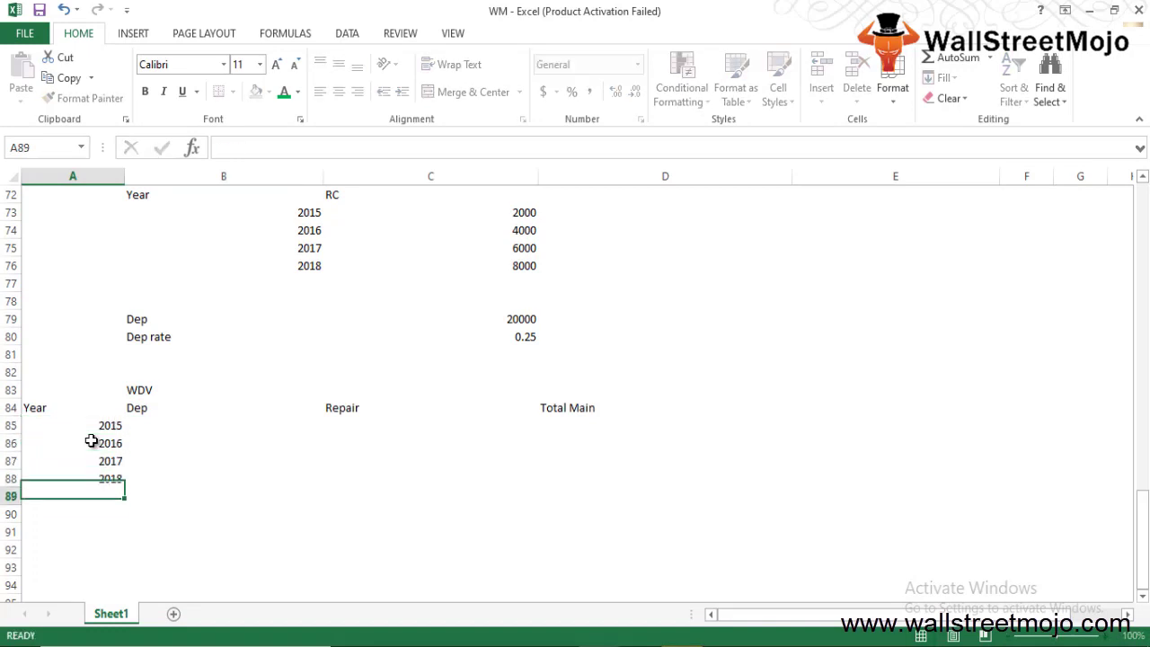
- Enter the 2015 depreciation formula =80000*25% in B85
key("Up")
key("Right")
key("Up")
key("Up")
key("Up")
type("=")
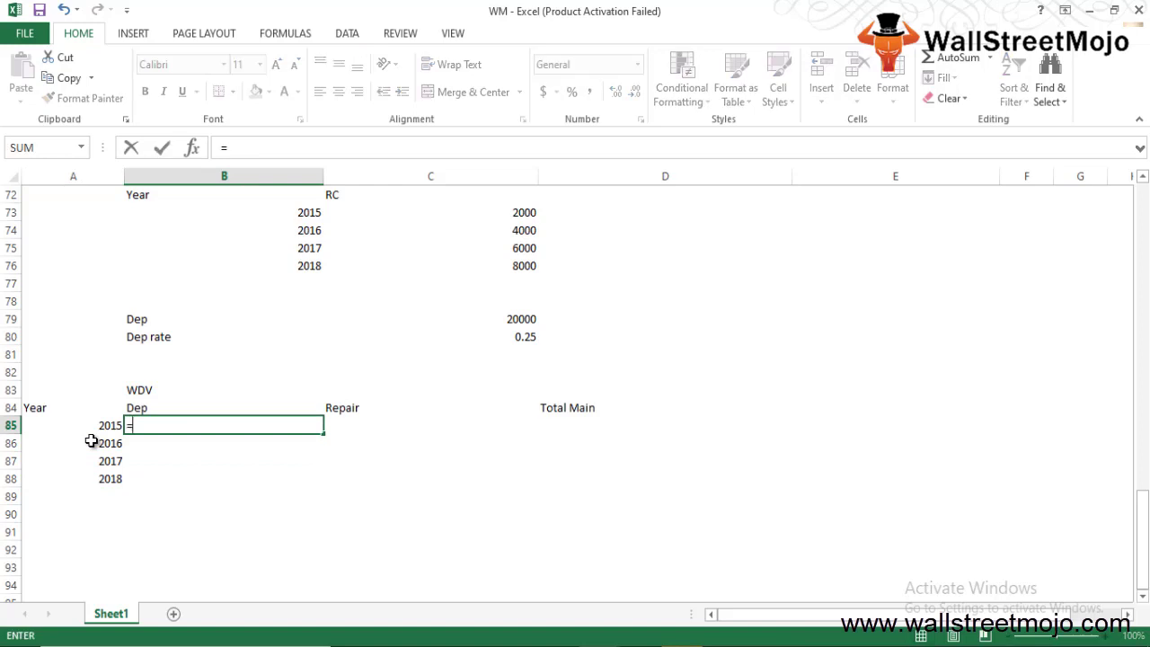
type("80000*25")
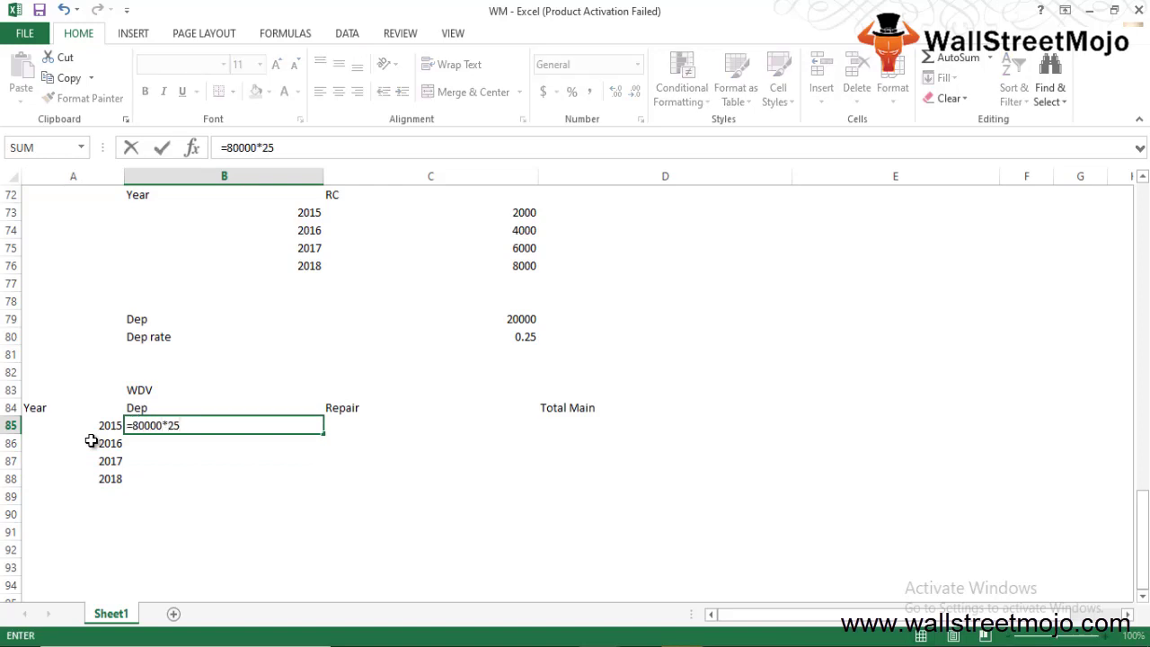
type("%")
- Complete 2015: depreciation 20000, repair 2000, and total =B85+C85 giving 22000
key("Return")
key("Up")
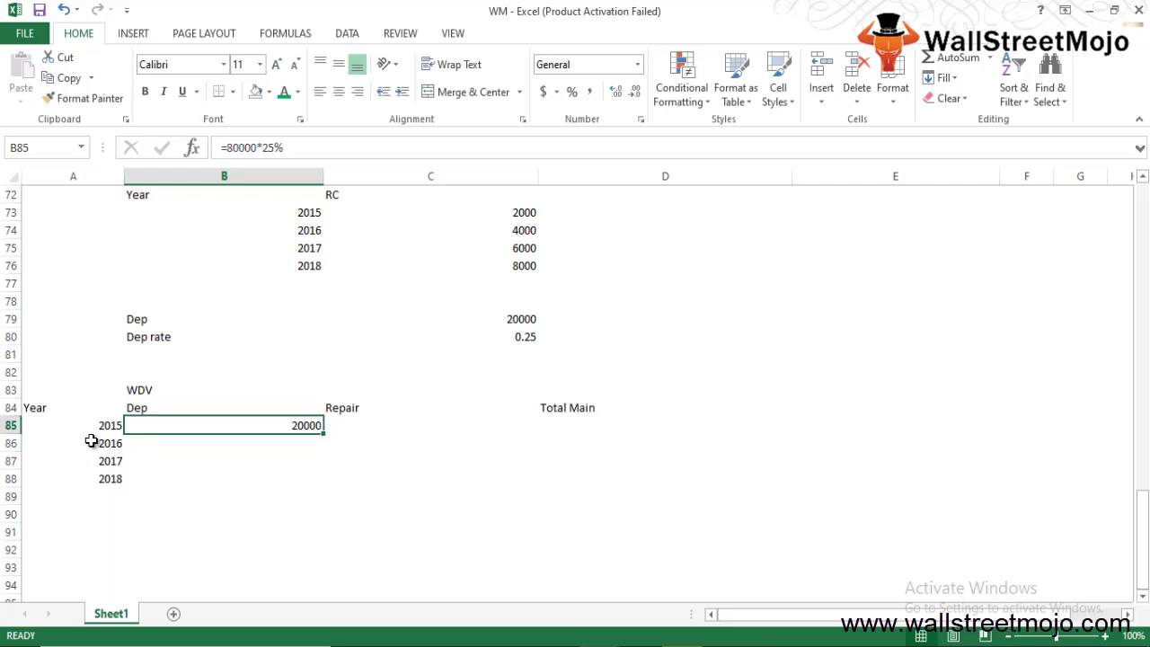
key("Right")
key("Up")
key("Down")
type("2000")
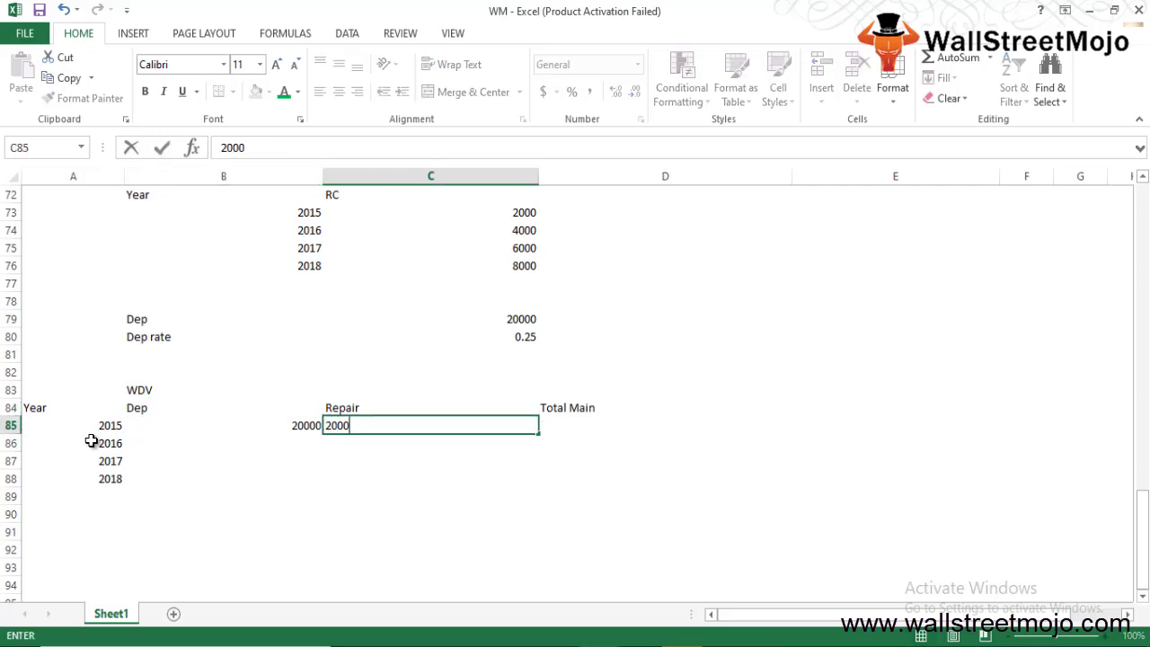
key("Return")
key("Right")
key("Up")
type("=")
key("Left")
key("Left")
key("Left")
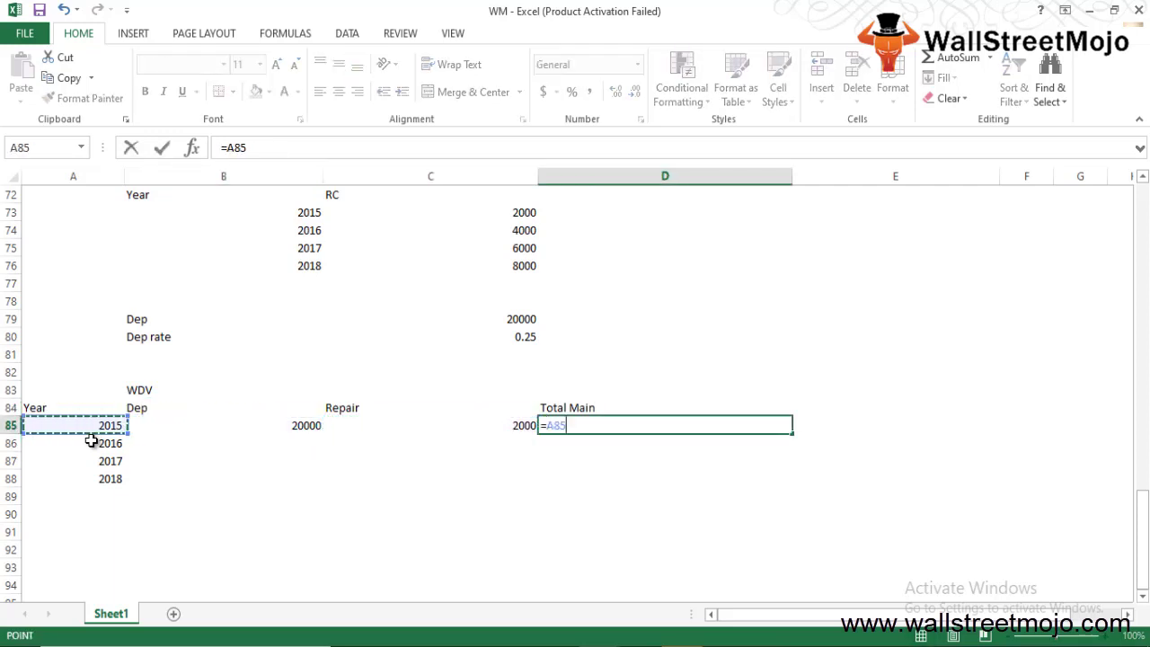
key("Right")
type("+")
key("Left")
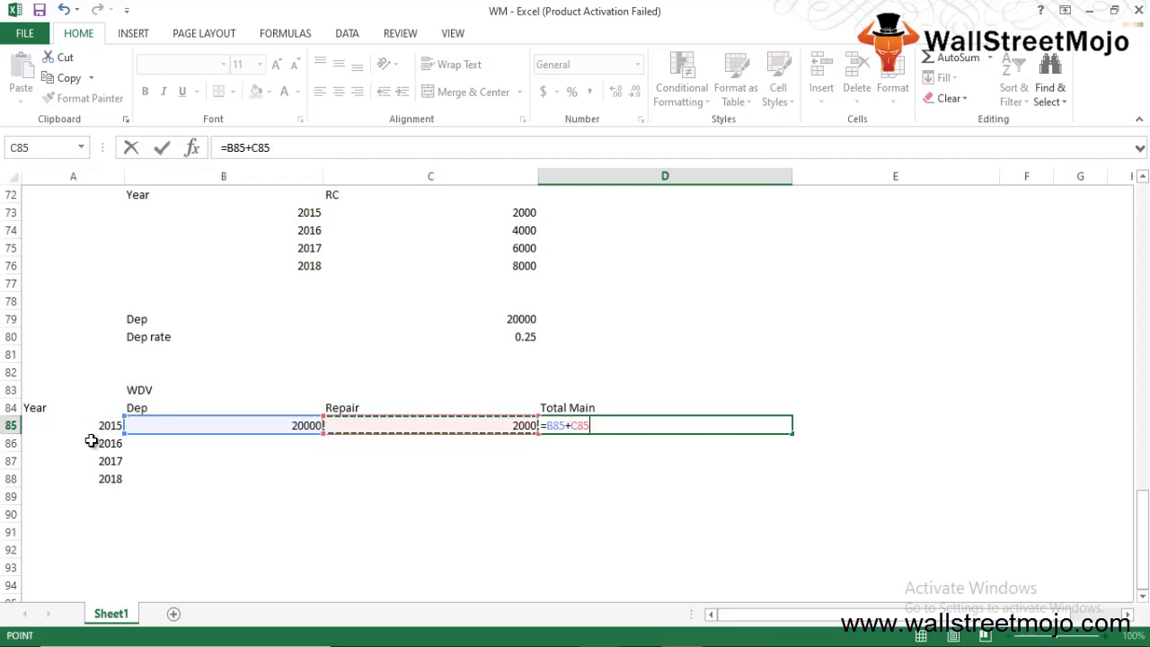
key("Return")
- Enter 2016 depreciation =60000*25% (15000) and repairs 4000, 6000, 8000 for 2016–2018
key("Down")
key("Left")
key("Left")
key("Up")
key("Up")
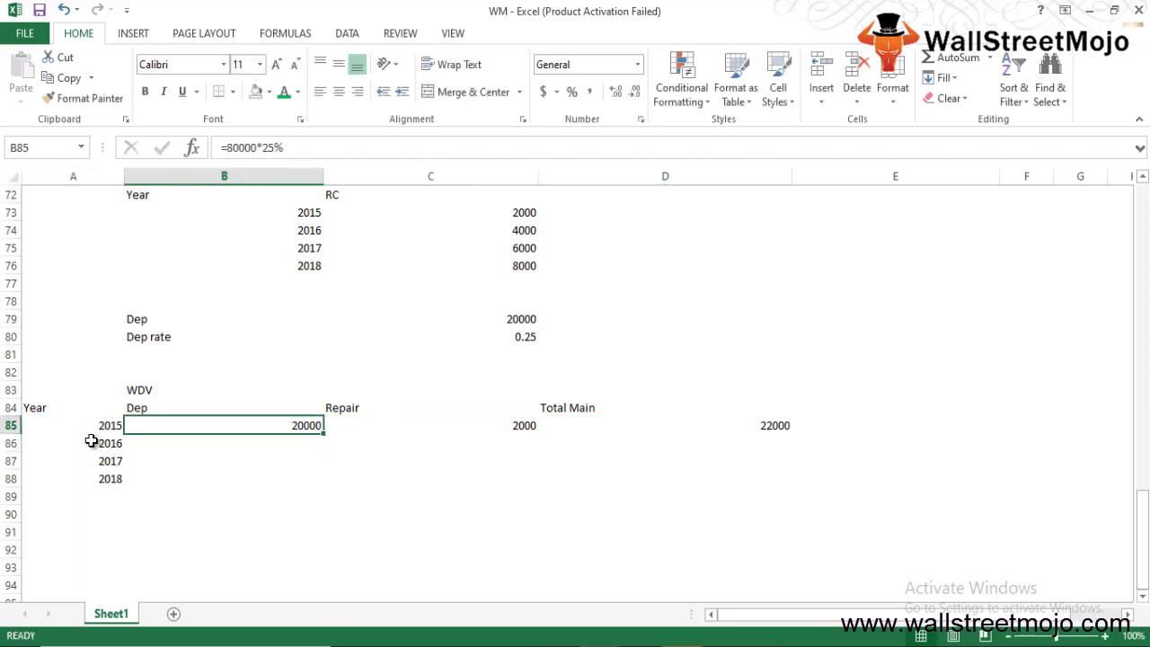
key("Down")
key("Left")
key("Right")
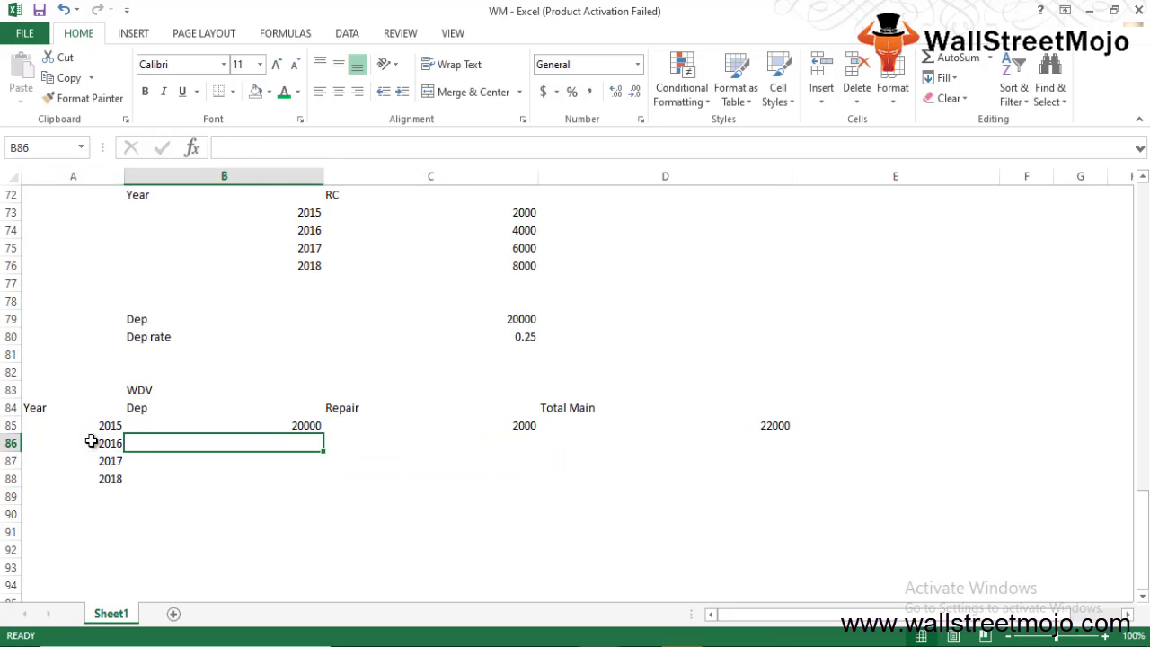
key("F2")
type("=60000")
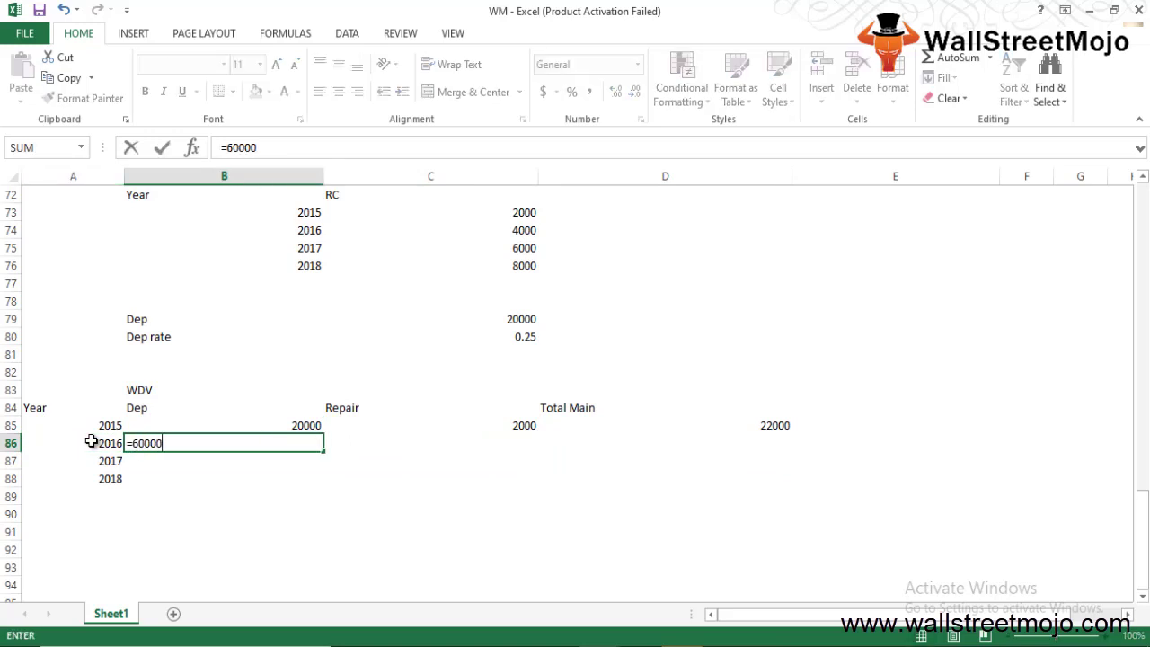
type("*25%")
key("Return")
key("Up")
key("Right")
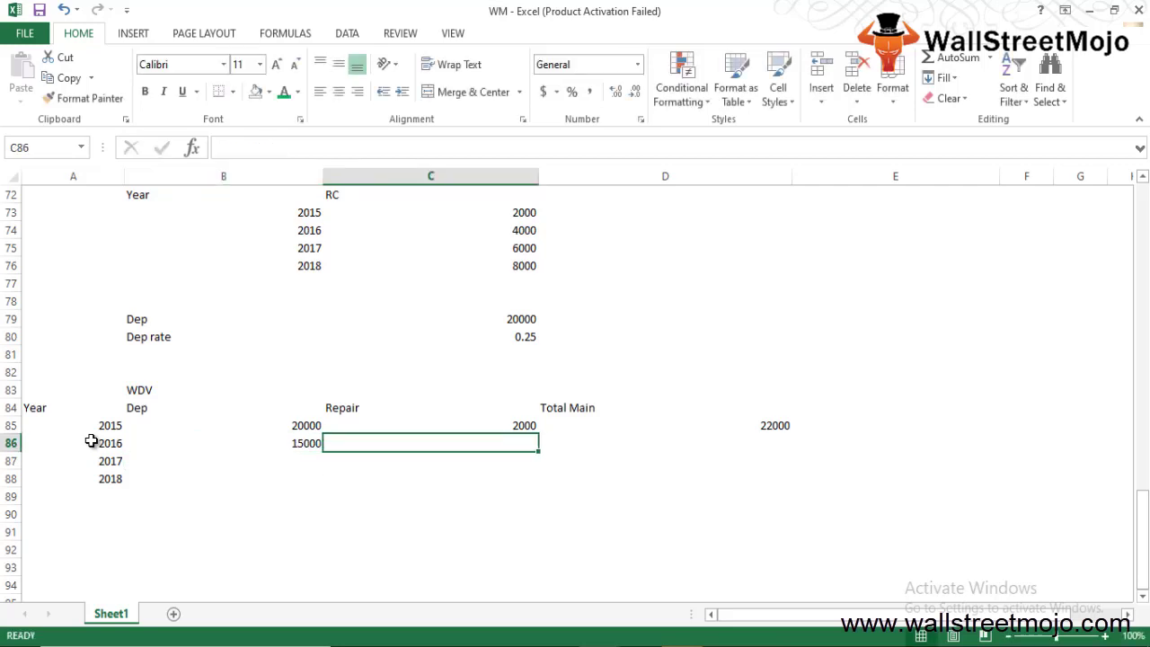
type("4000")
key("Return")
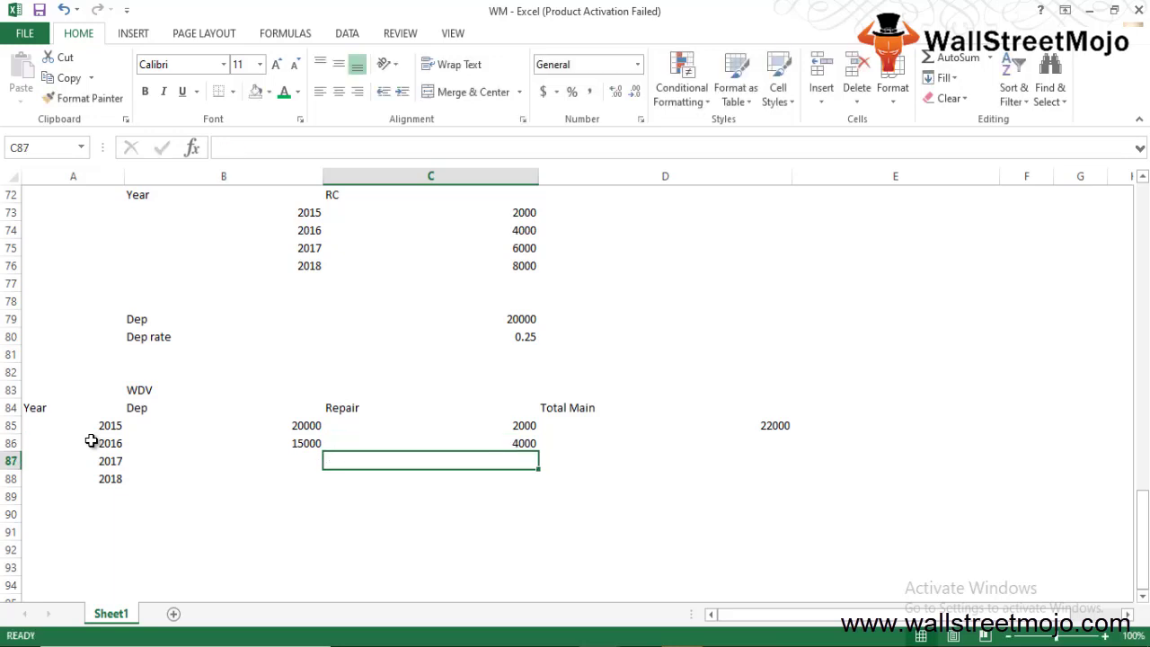
type("6000")
key("Return")
type("8000")
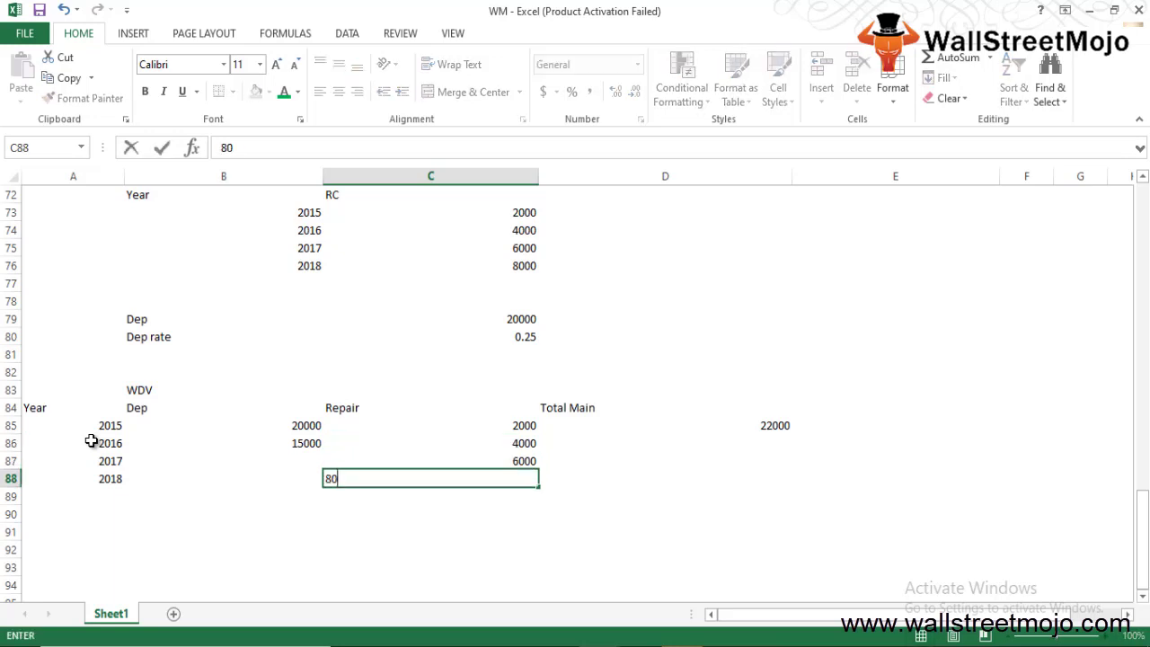
key("Return")
- Select the Total Main cells from D85 down toward the 2018 row
key("Up")
key("Right")
key("Up")
key("Up")
key("Up")
key("shift+Down")
key("shift+Down")
key("shift+Down")
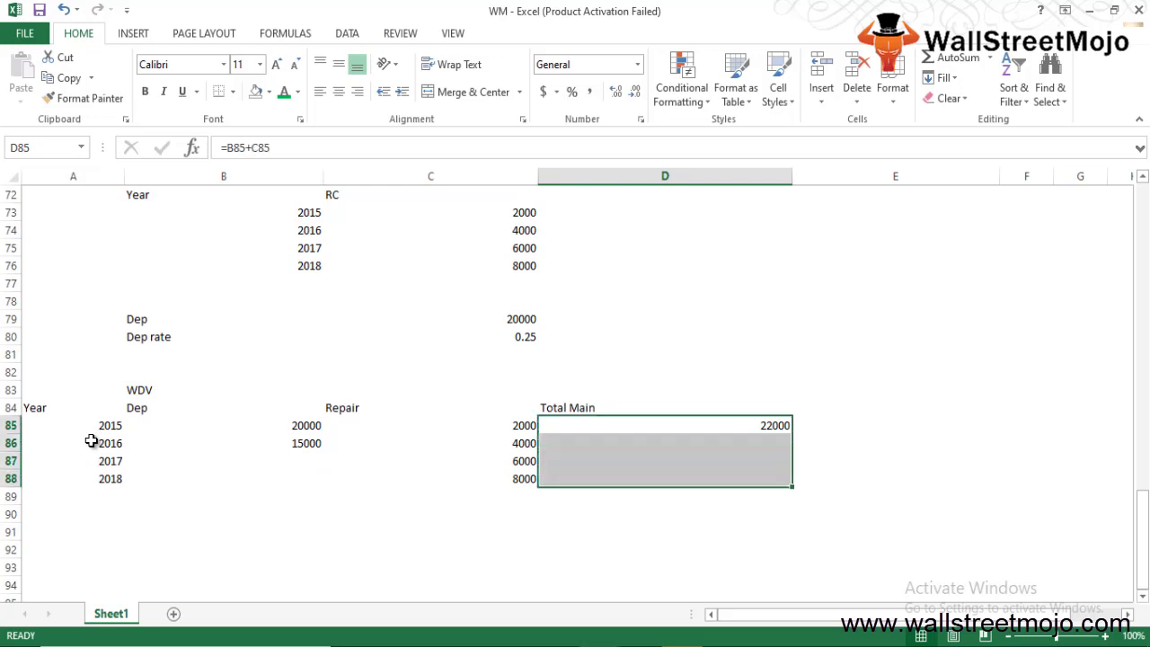
- Fill the total formula down to 2018, then move to the 2017 depreciation cell
key("ctrl+d")
key("Down")
key("Down")
key("Left")
key("Left")
key("Up")
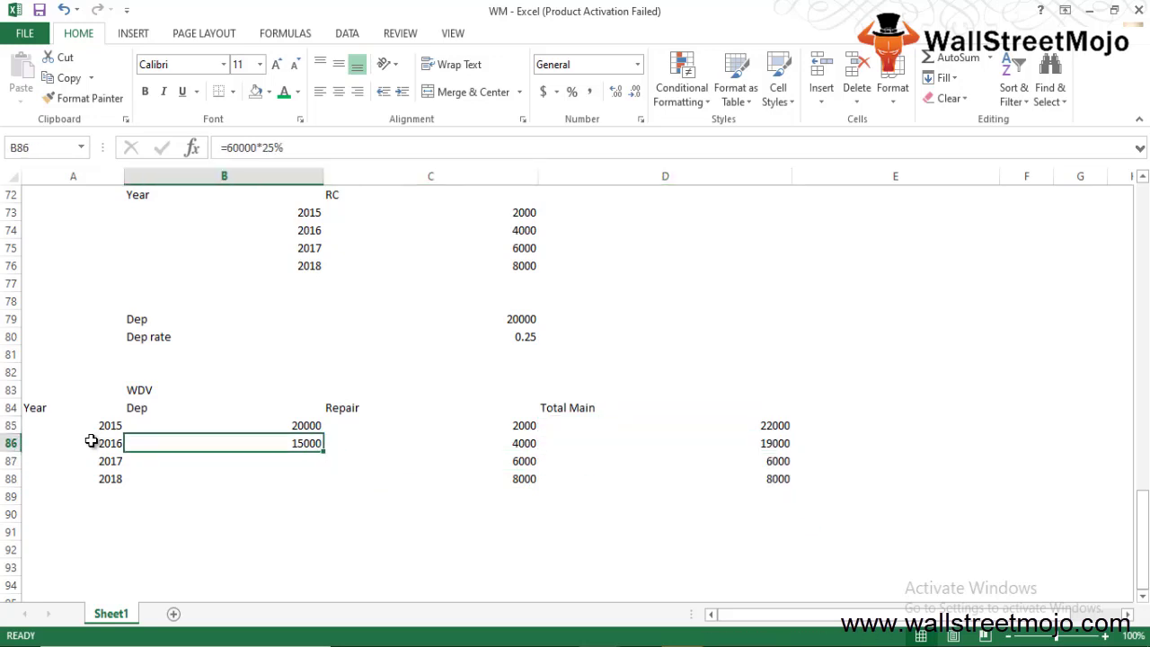
key("shift+Down")
key("shift+Up")
key("Down")
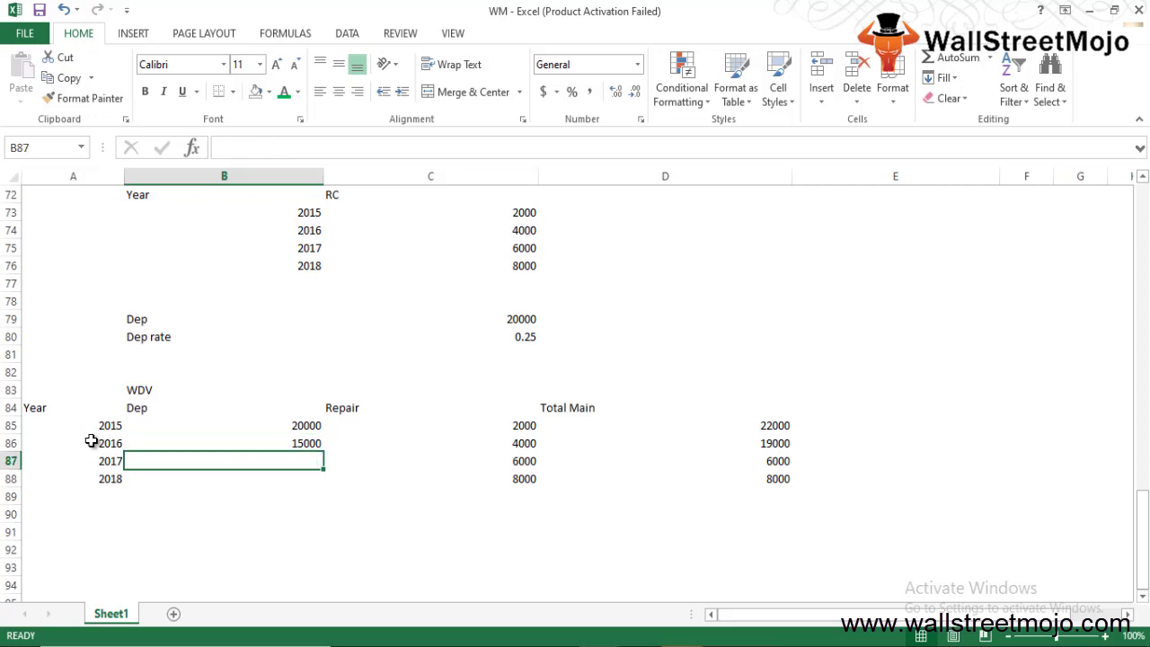
- Enter the 2017 WDV depreciation as =45000*25% in B87, fixing typos to get 11250
type("=45000*")
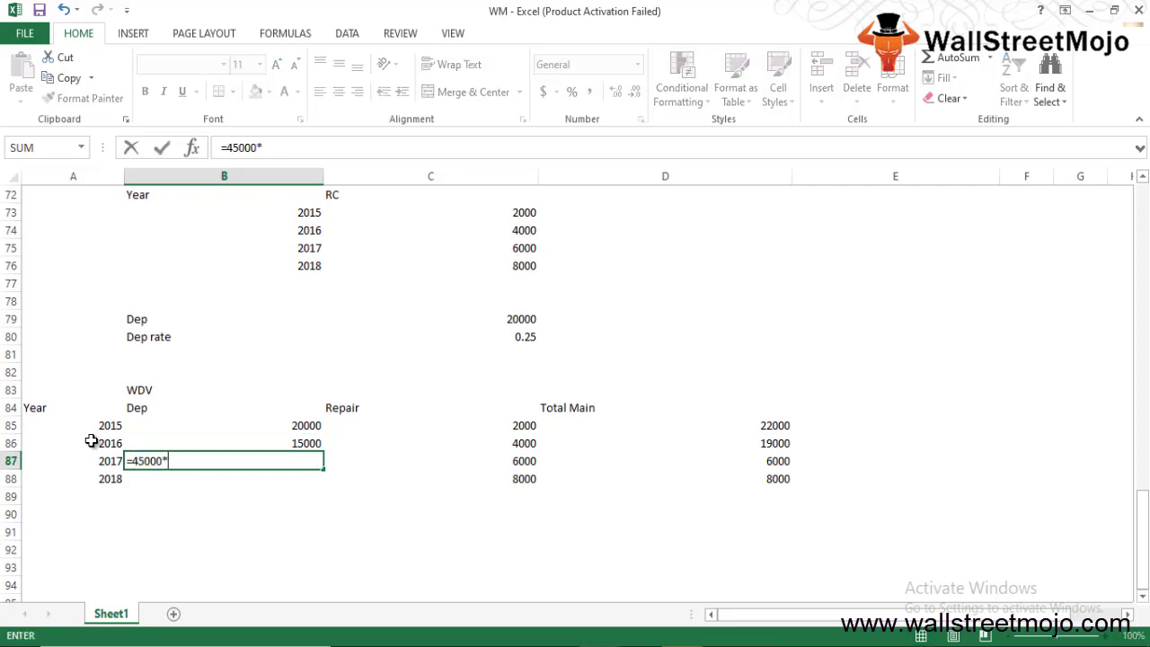
type("*25%")
key("Return")
key("Up")
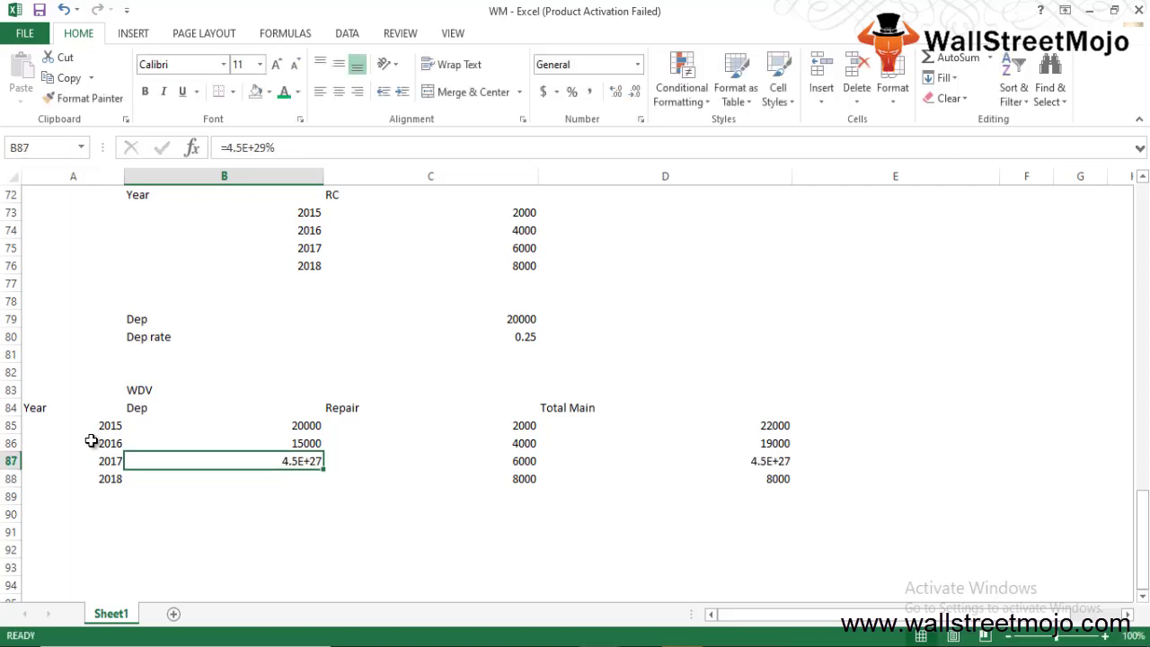
key("F2")
key("Left")
key("Left")
key("Left")
key("Left")
key("BackSpace")
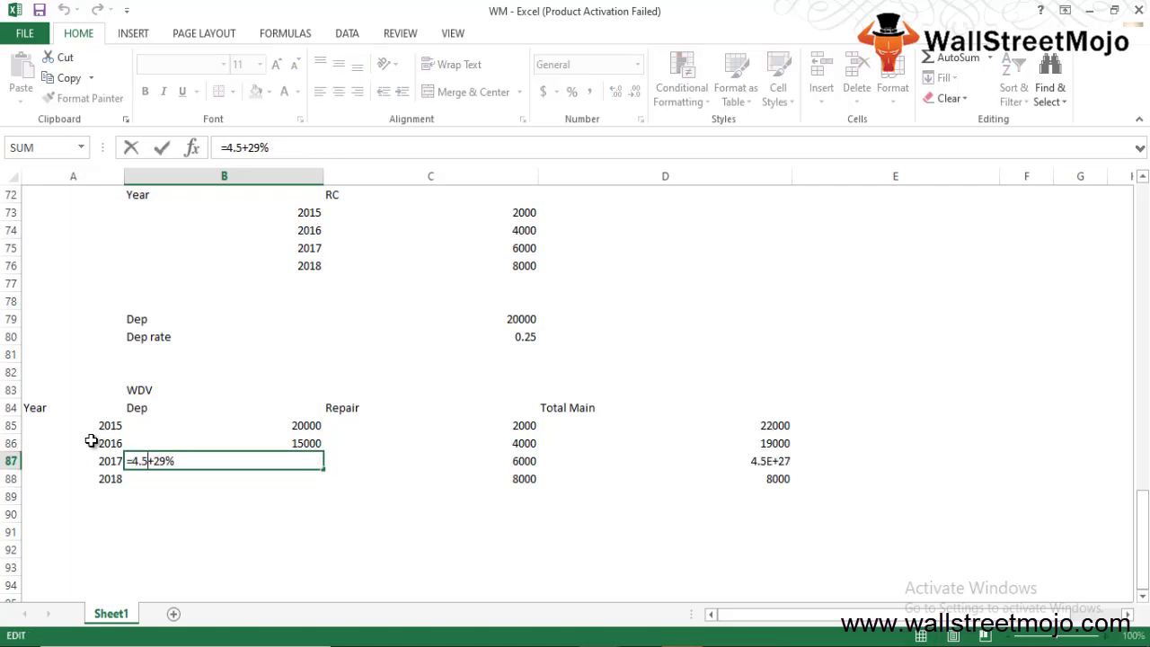
key("BackSpace")
key("BackSpace")
type("500")
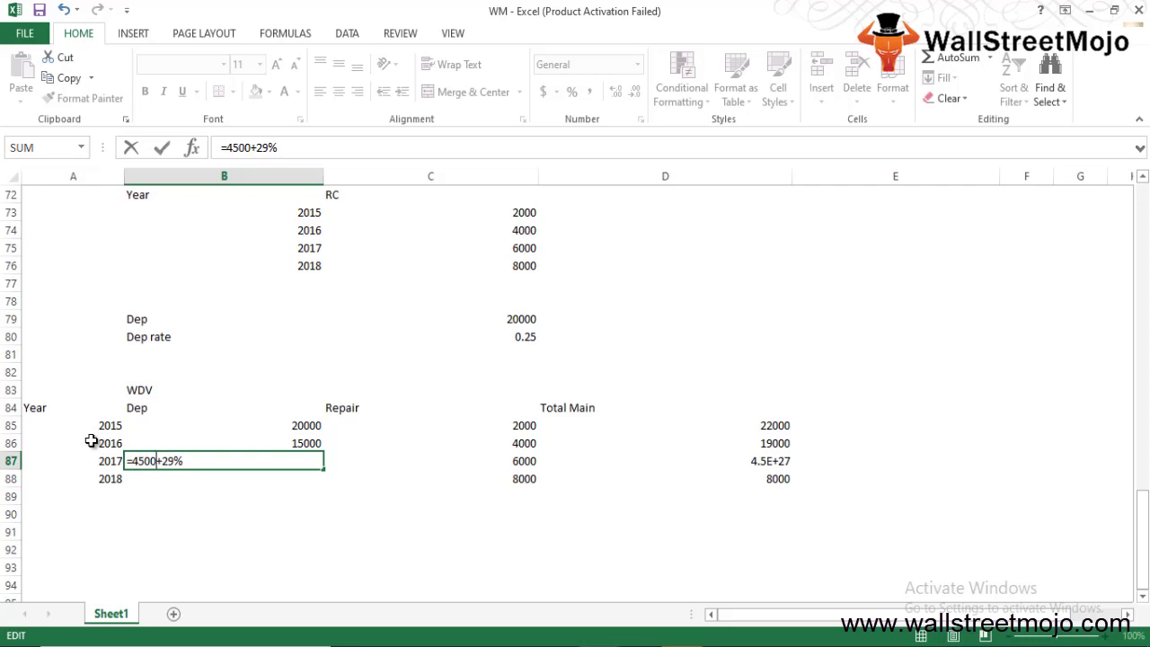
type("0")
key("BackSpace")
type("*")
key("Right")
key("Right")
key("BackSpace")
type("5")
key("Return")
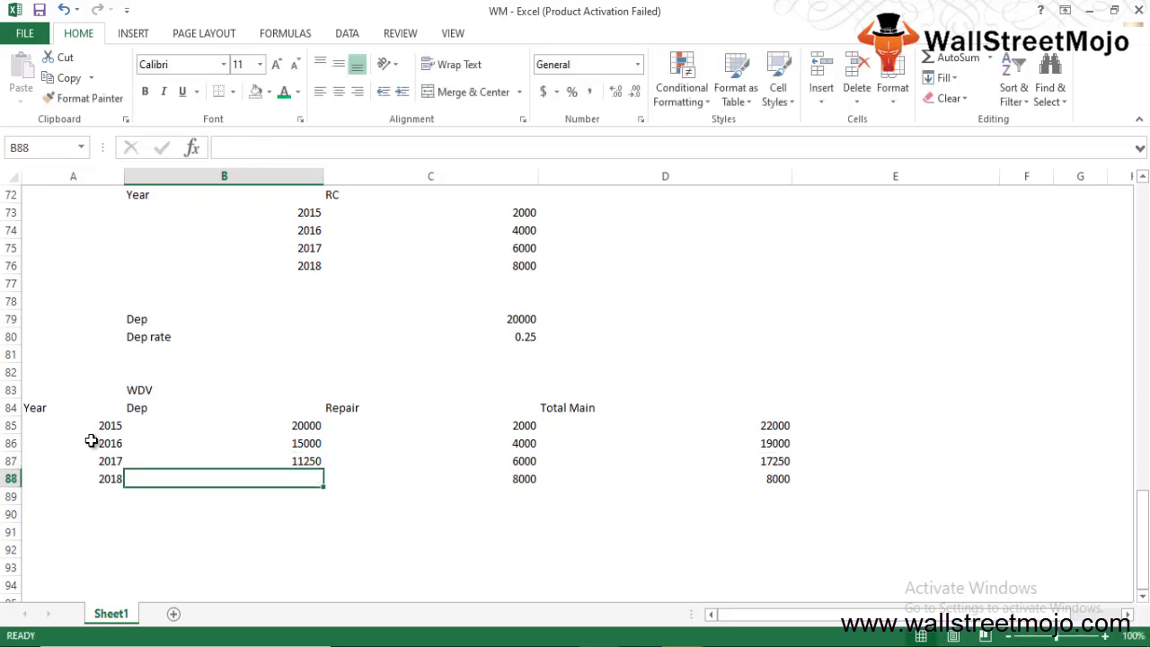
- Enter the 2018 WDV depreciation as =33750*25% in B88, giving 8437.5
type("=")
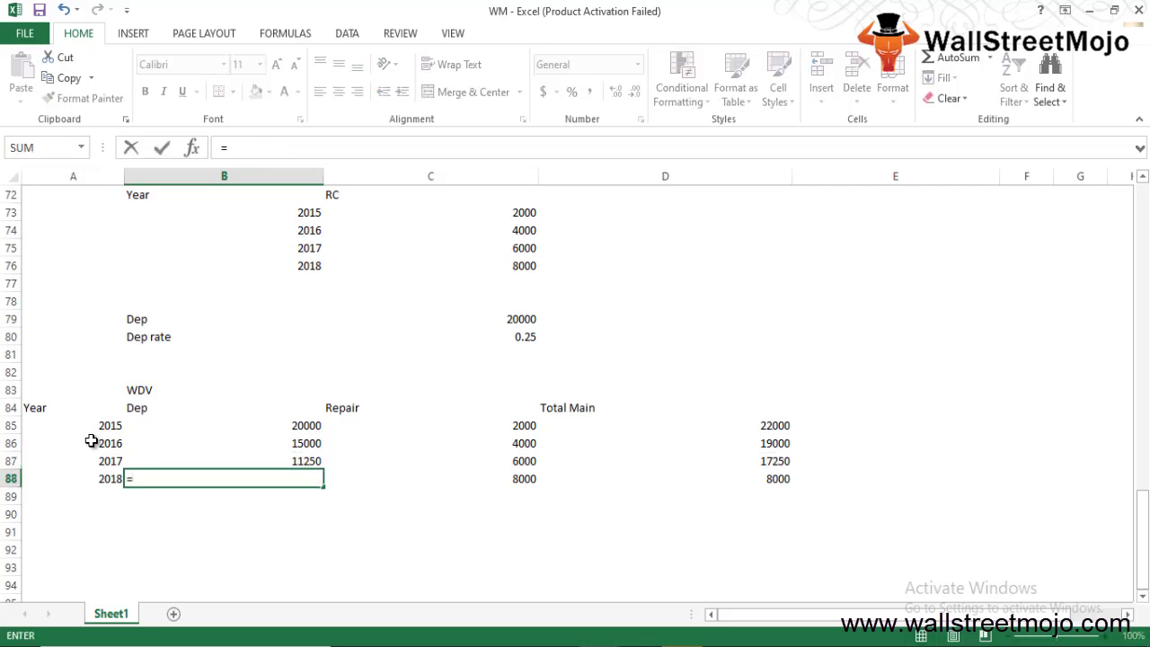
type("33750*")
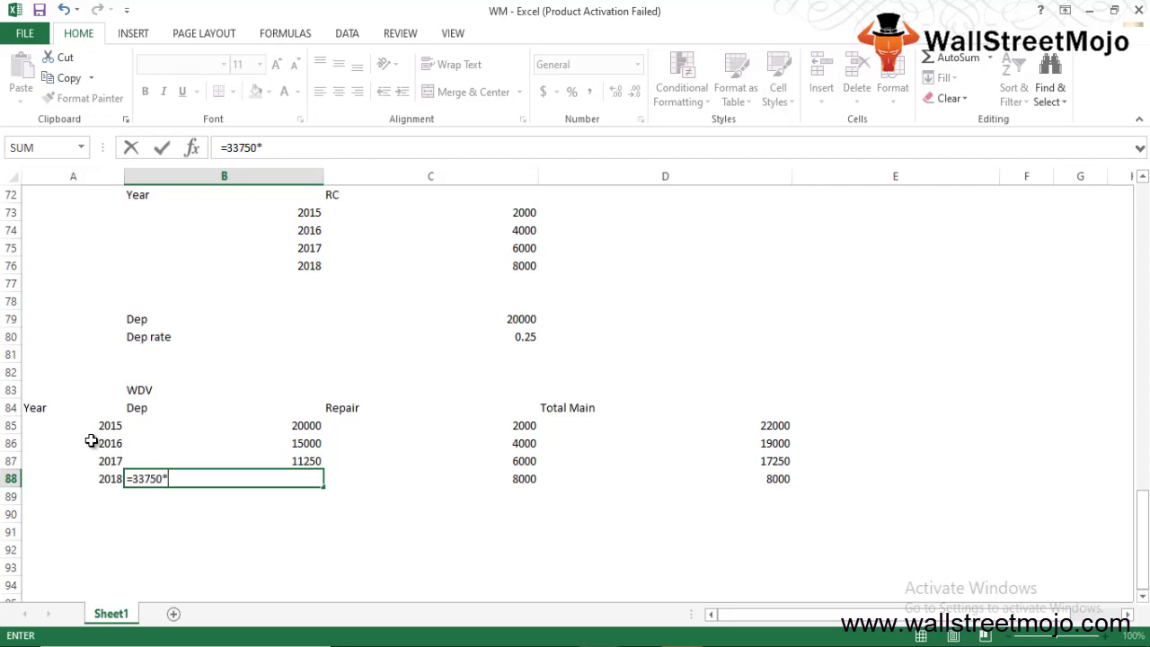
type("25%")
key("Return")
key("Up")
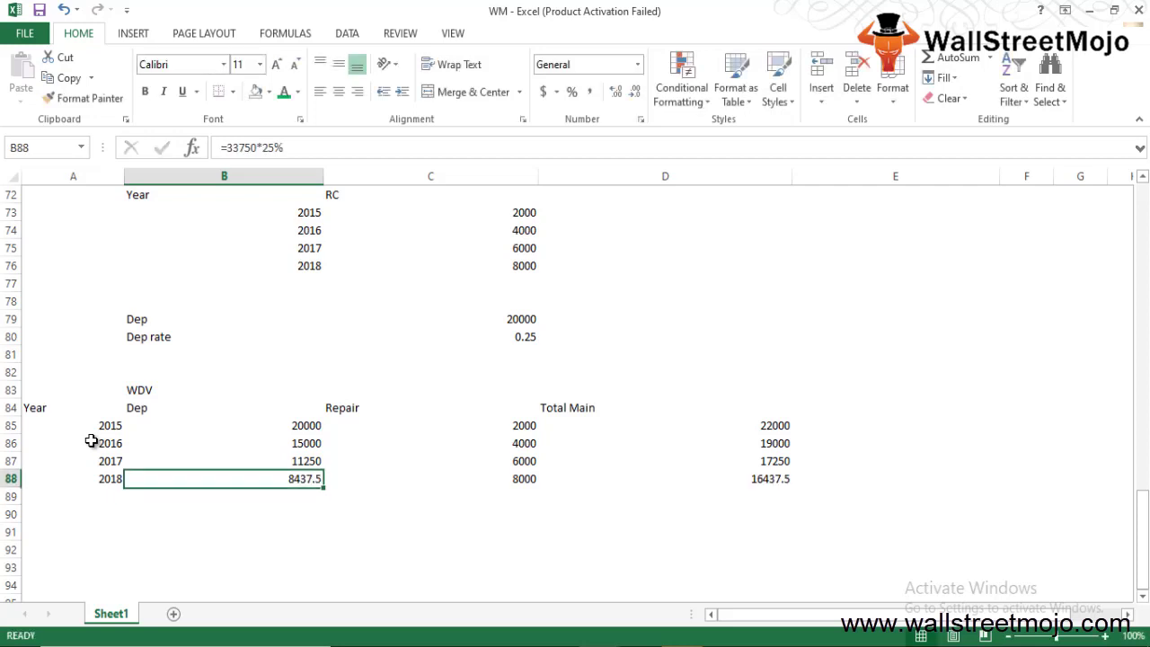
key("Down")
key("Up")
- Review the 2018 figures and start selecting the WDV table from its top-left corner
key("Right")
key("Right")
key("Left")
key("Left")
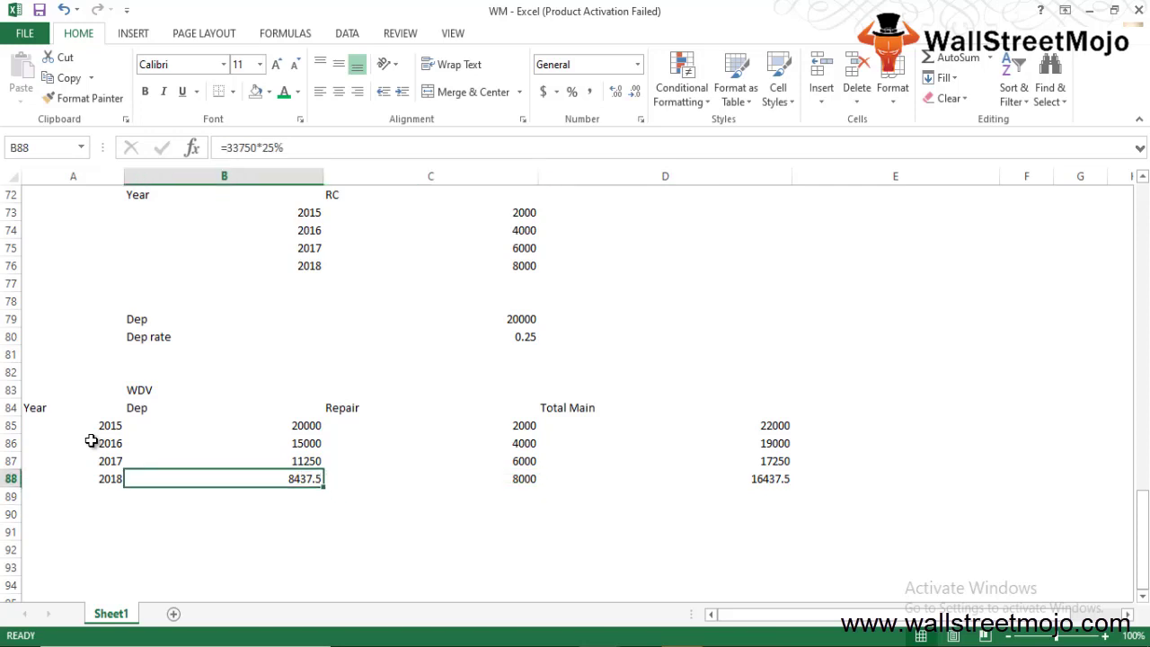
key("Up")
key("Up")
key("Up")
key("Up")
key("Up")
key("Left")
key("shift+Right")
key("shift+Right")
key("shift+Right")
key("shift+Right")
key("shift+Down")
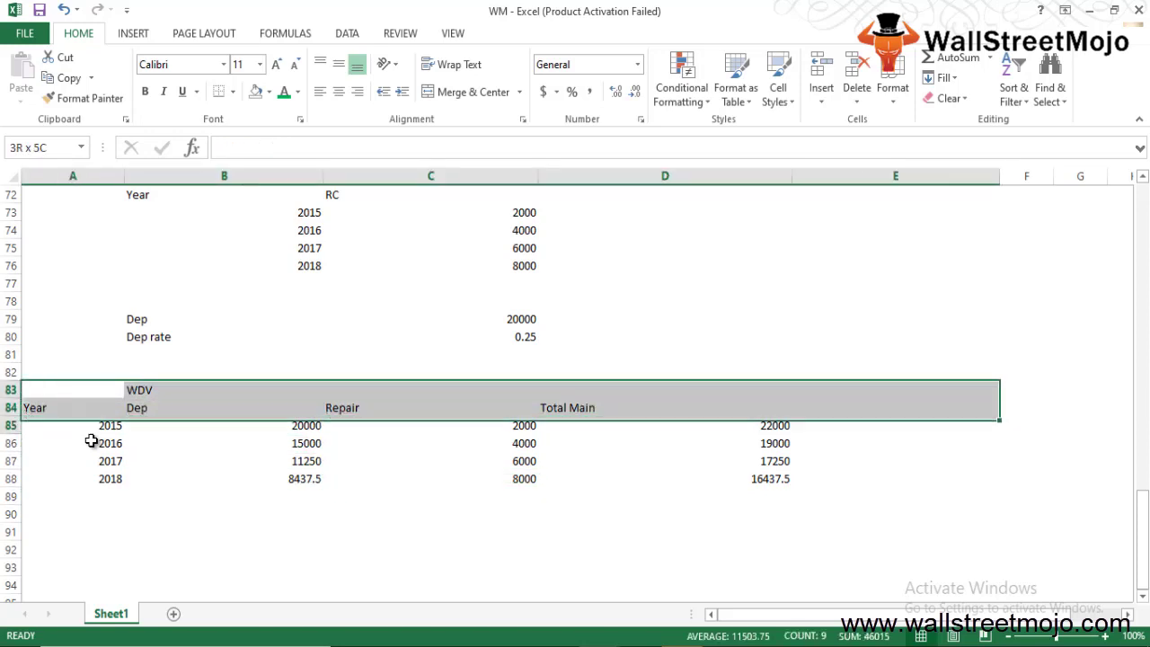
- Copy the WDV table A83:D88 and paste a duplicate below at A90
key("shift+Down")
key("shift+Down")
key("shift+Left")
key("shift+Down")
key("shift+Down")
key("ctrl+c")
key("Down")
key("Down")
key("Down")
key("Down")
key("Down")
key("Down")
key("Down")
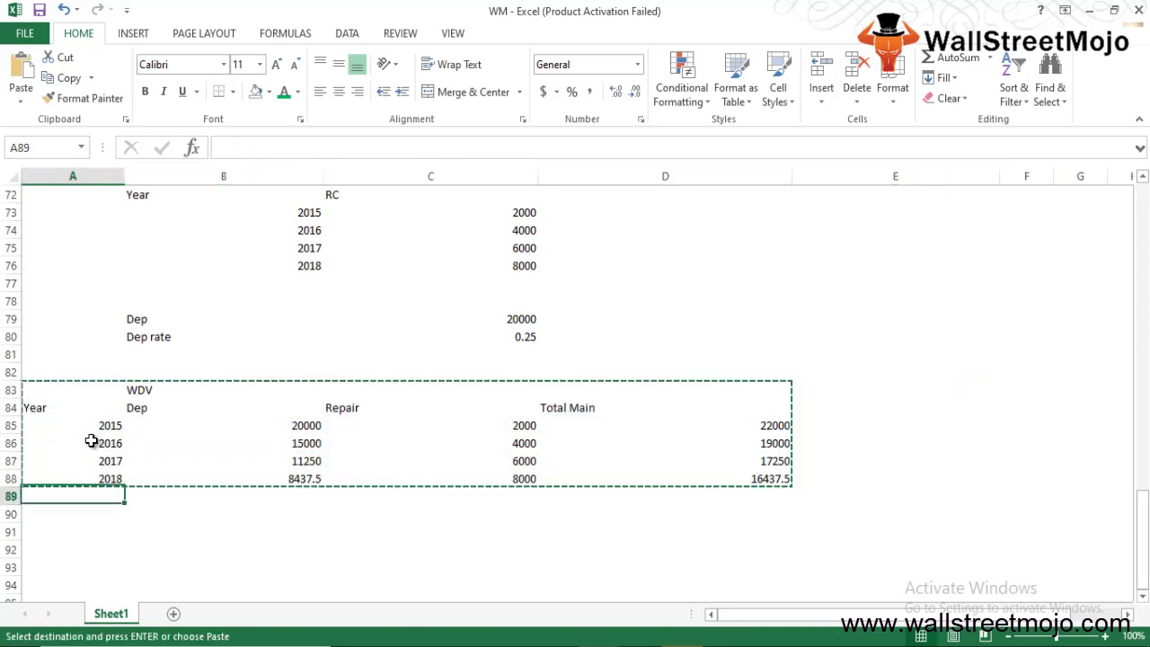
key("ctrl+v")
- Retitle the copied table's heading in B90 as SLM
key("Down")
key("Down")
key("Down")
key("Down")
key("Down")
key("Down")
key("Down")
key("Down")
key("Down")
key("Down")
key("Down")
key("Down")
key("Down")
key("Up")
key("Up")
key("Up")
key("Up")
key("Up")
key("Up")
key("Up")
key("Up")
key("Up")
key("Up")
key("Up")
key("Up")
key("Up")
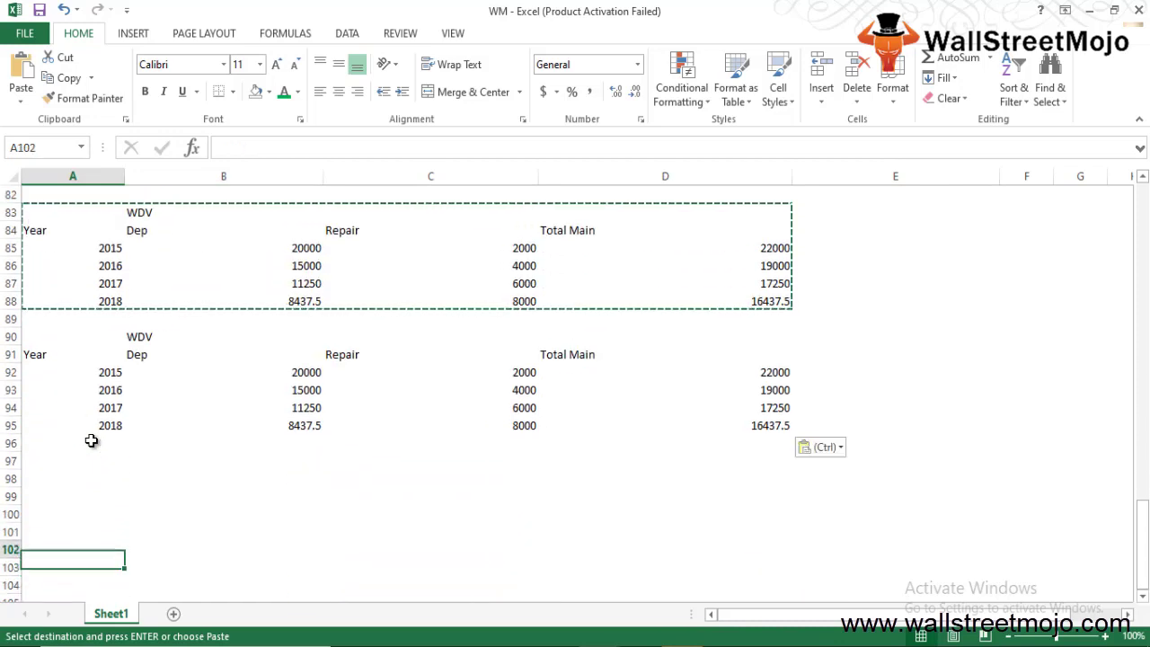
key("Right")
type("SLM")
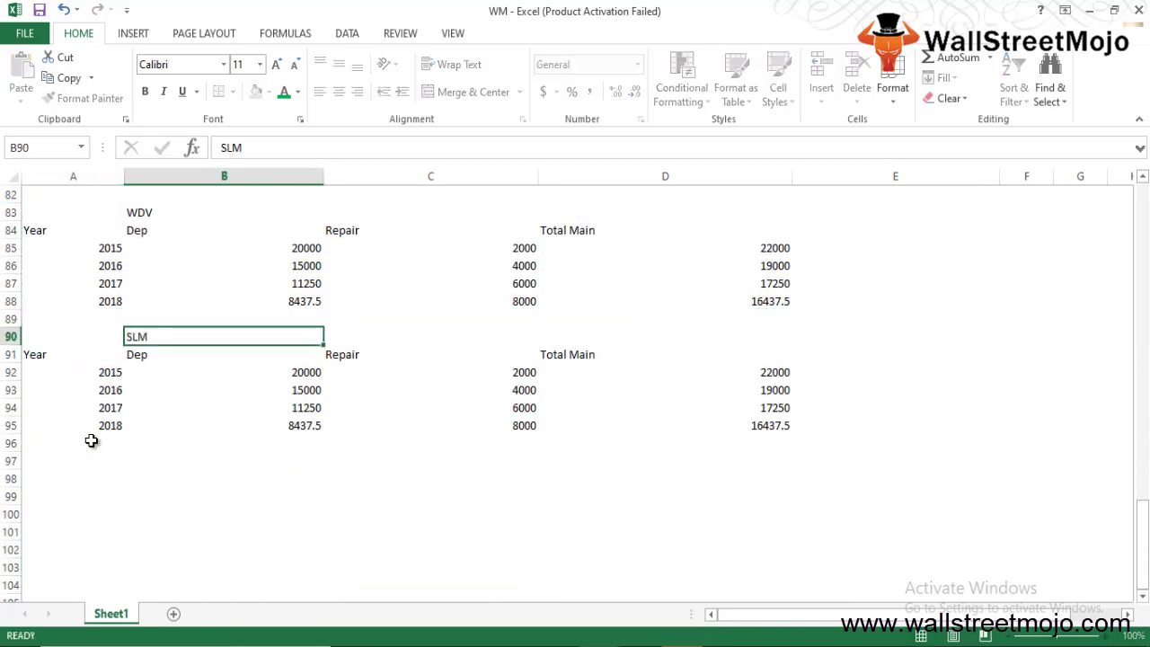
key("Return")
- Set SLM depreciation to 20000 for every year 2015–2018, giving totals 22000 to 28000
key("Down")
type("=80000*25%")
key("Escape")
type("20000")
key("ctrl+Return")
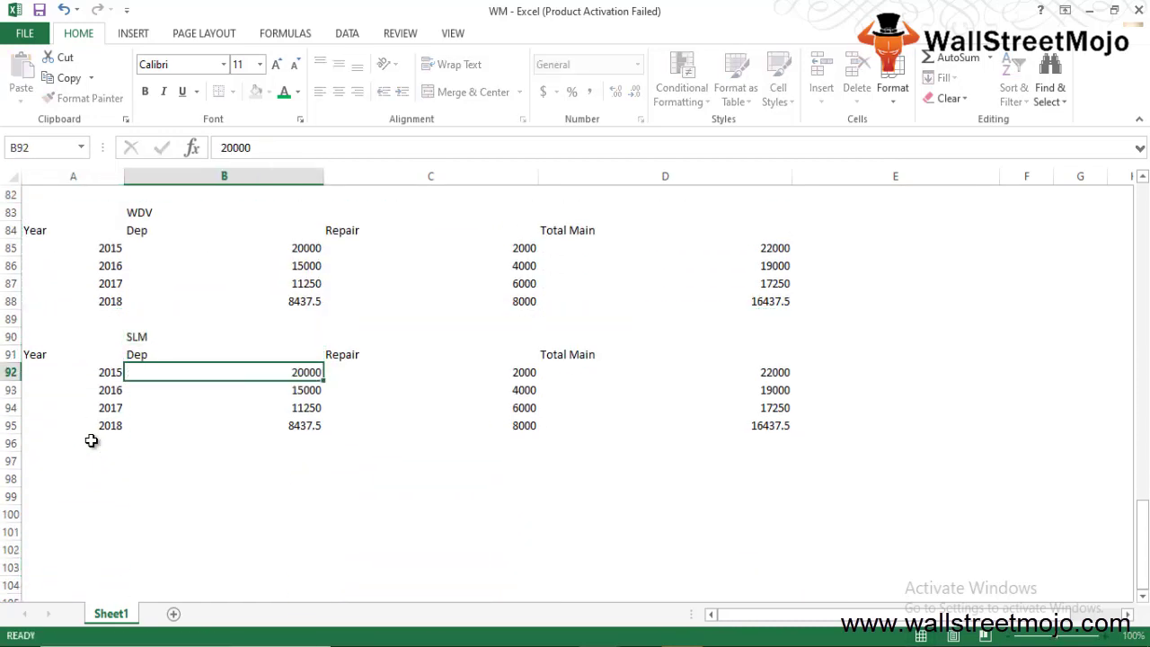
key("shift+Down")
key("shift+Down")
key("shift+Down")
key("ctrl+d")
key("Down")
key("Down")
key("Right")
key("Right")
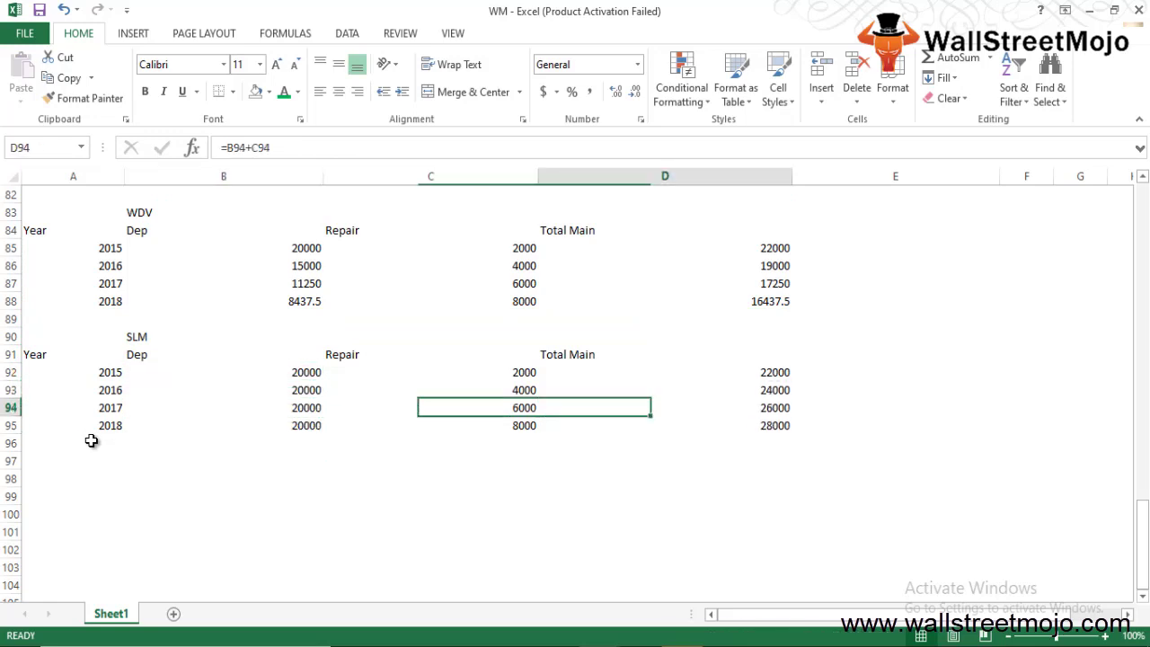
key("Up")
key("Up")
key("Up")
key("Up")
key("Up")
key("Up")
key("Up")
key("Up")
key("Up")
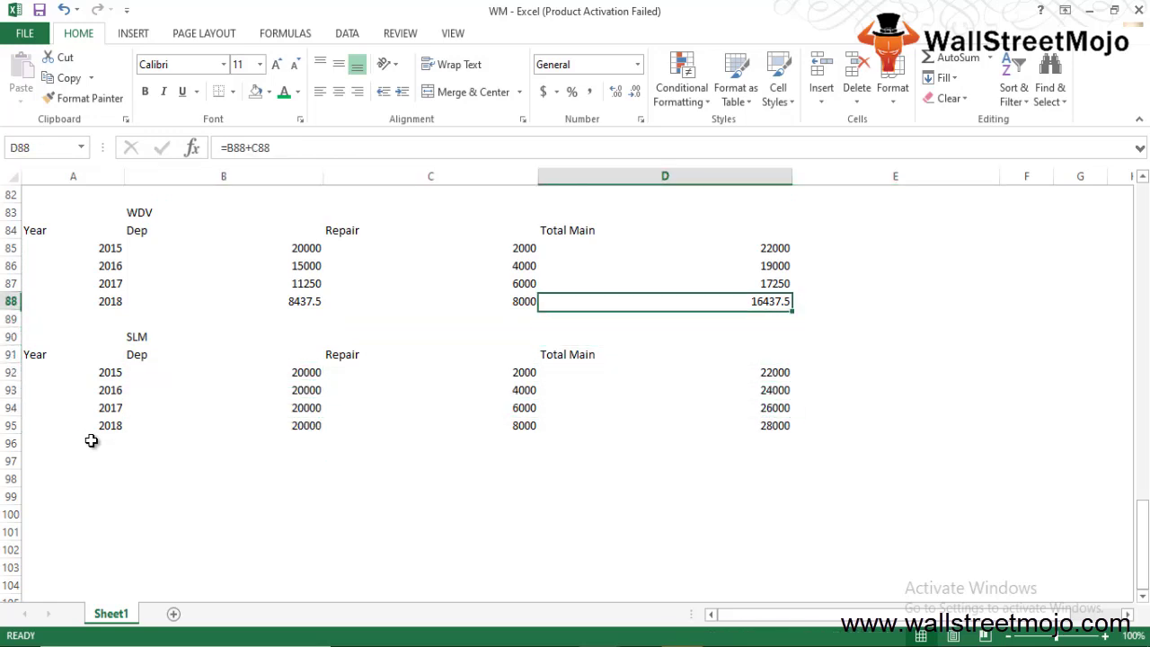
key("Up")
key("Down")
key("shift+Down")
key("shift+Down")
key("shift+Down")
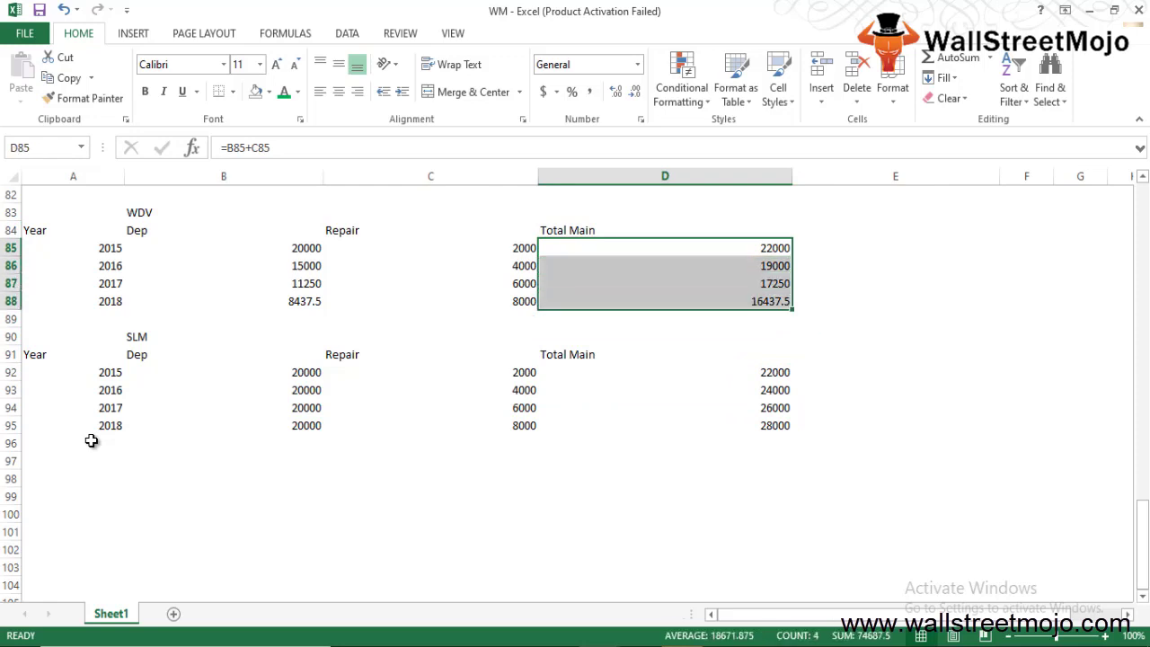
key("Up")
key("Down")
key("Down")
key("Down")
key("Down")
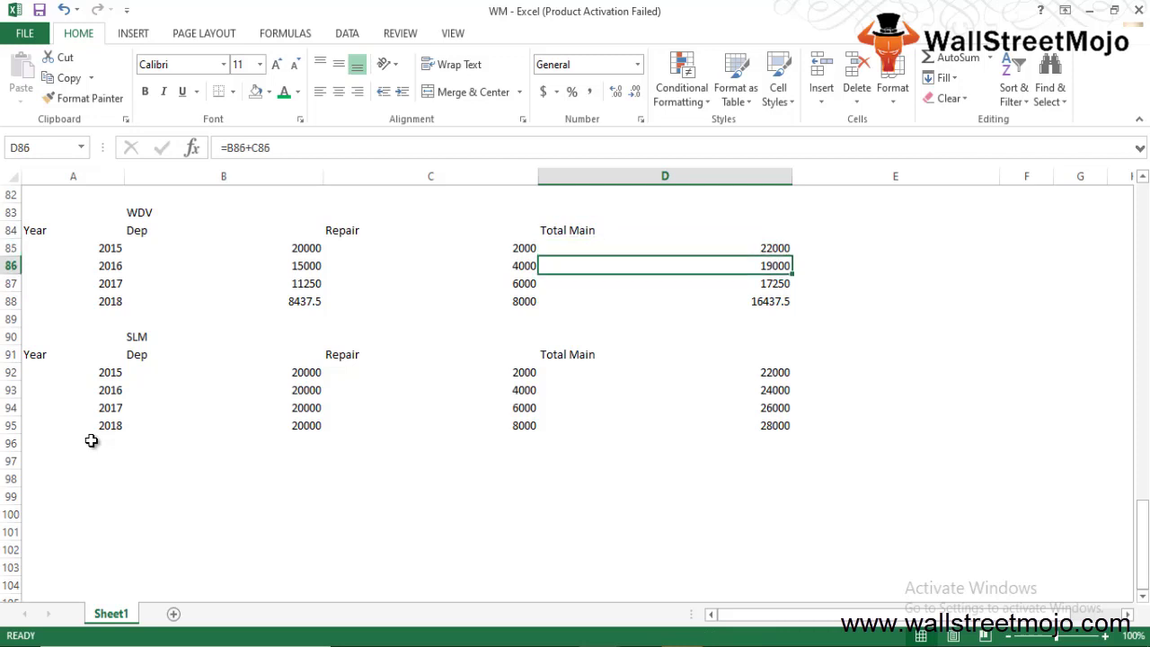
key("Up")
key("Up")
key("Up")
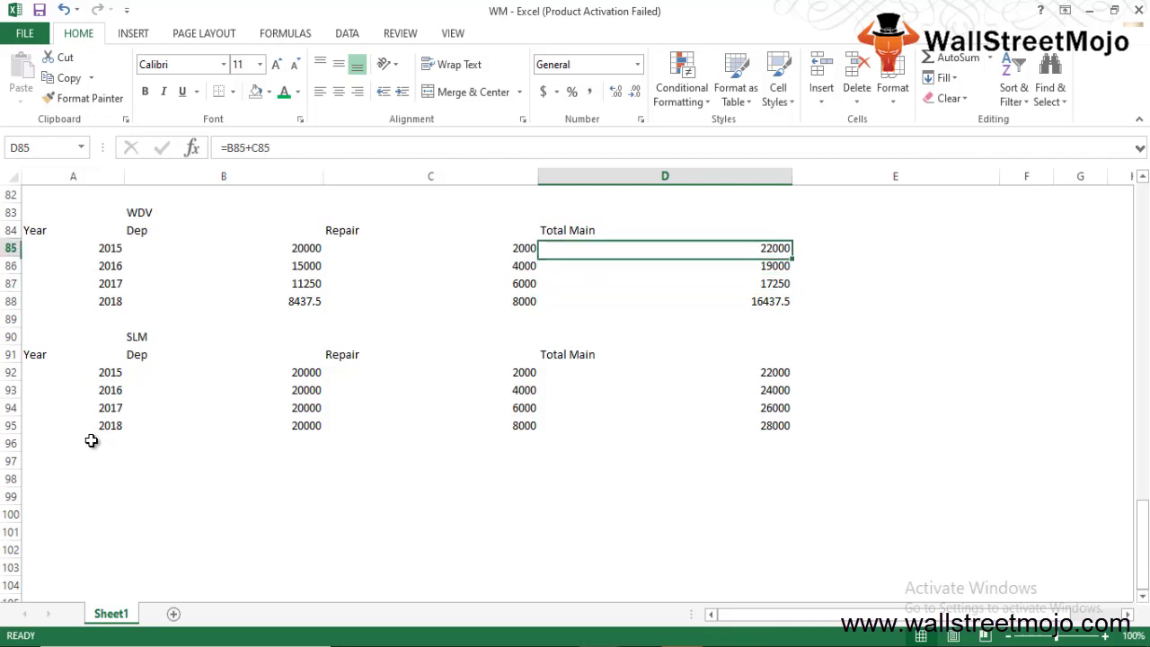
key("Down")
key("Down")
key("Down")
key("Down")
key("Down")
key("Down")
key("Down")
key("shift+Down")
key("shift+Down")
key("shift+Down")
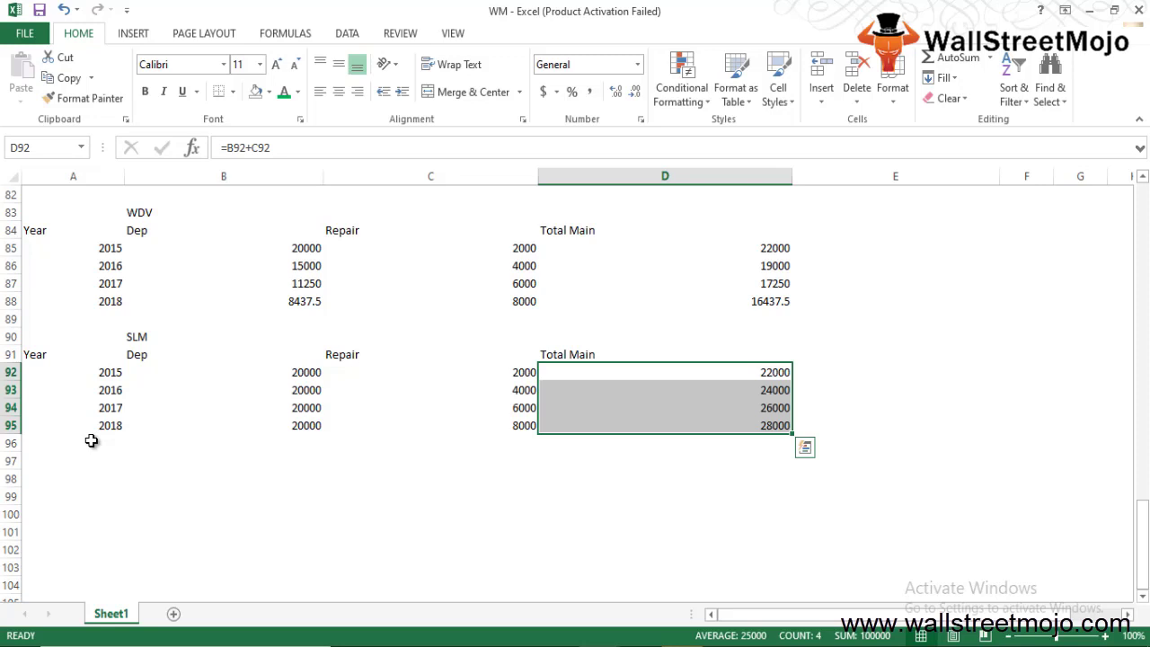
key("Down")
key("Down")
key("Down")
key("Down")
key("Down")
key("Down")
key("Down")
key("Down")
key("Down")
key("Left")
key("Left")
key("Left")
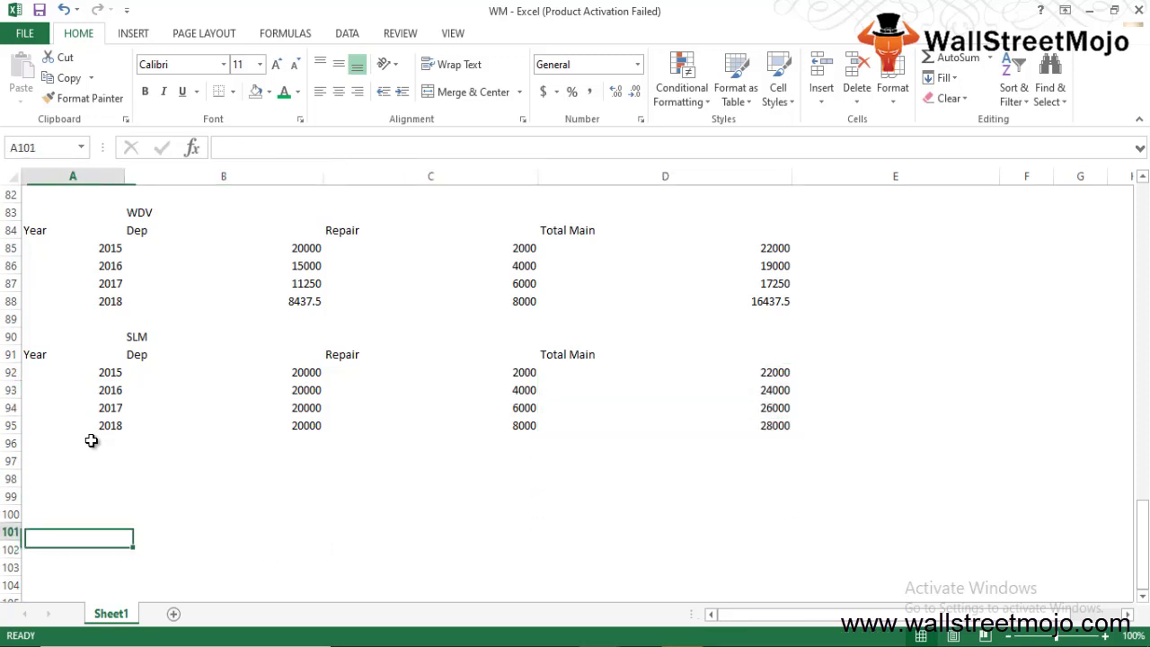
key("Up")
key("Right")
key("Right")
key("Left")
key("Up")
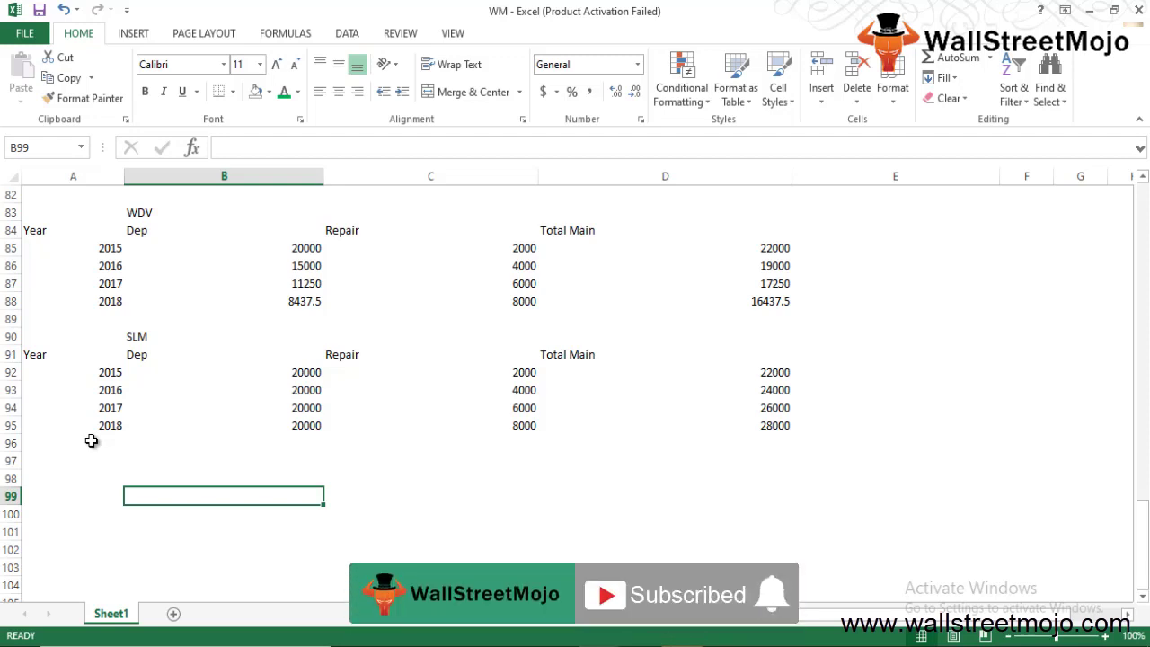
left_click(91, 442)
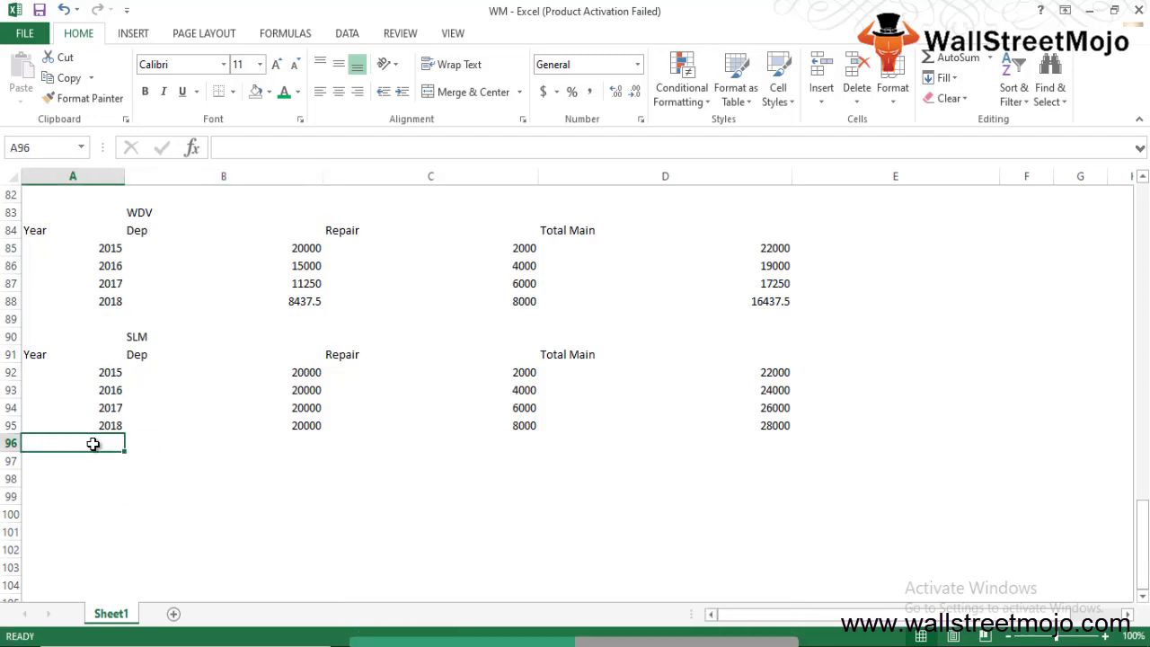